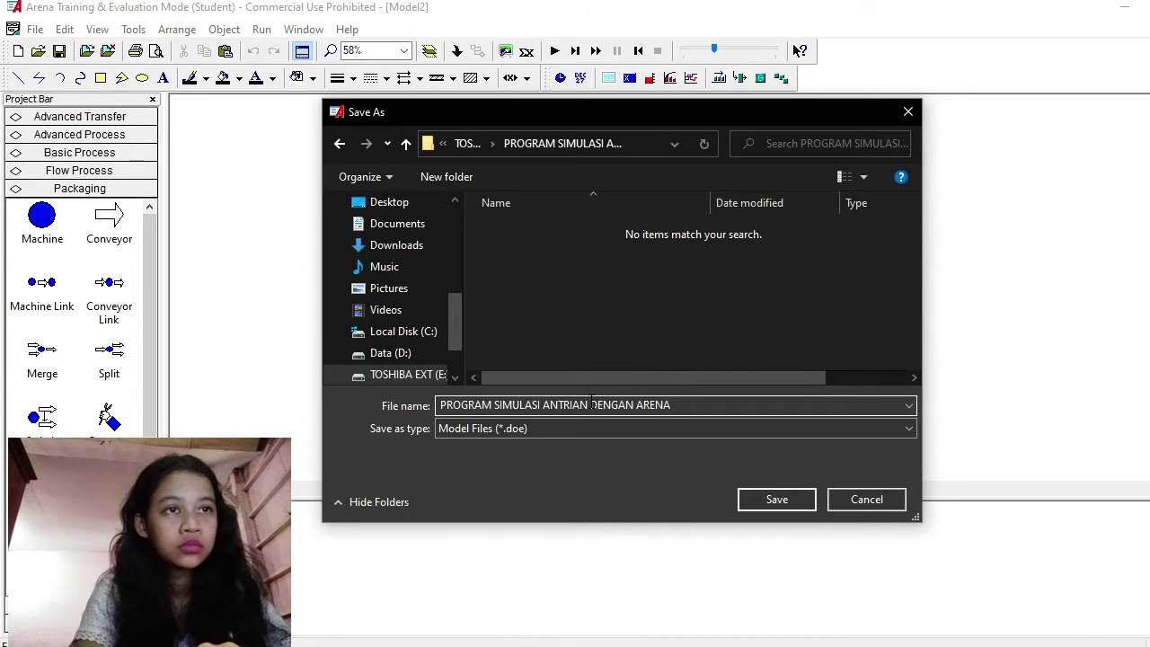
Step: Save the model under the file name PROGRAM SIMULASI ANTRIAN SPBU DENGAN ARENA
{"action": "type", "text": "SPBU"}
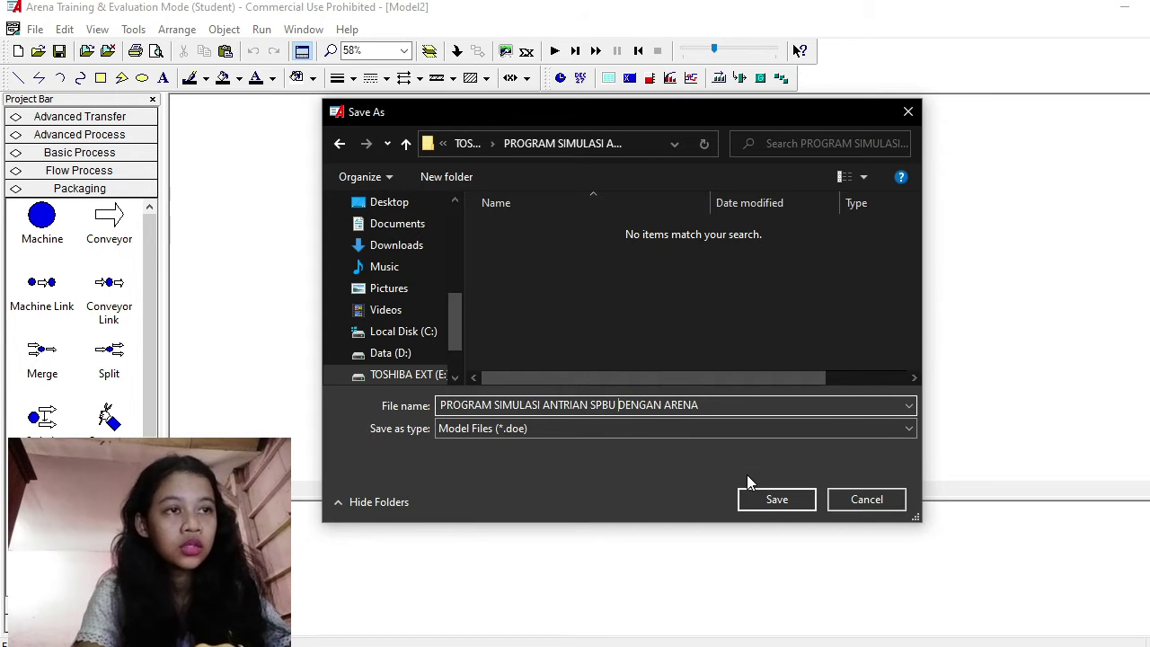
{"action": "left_click", "coordinate": [767, 503]}
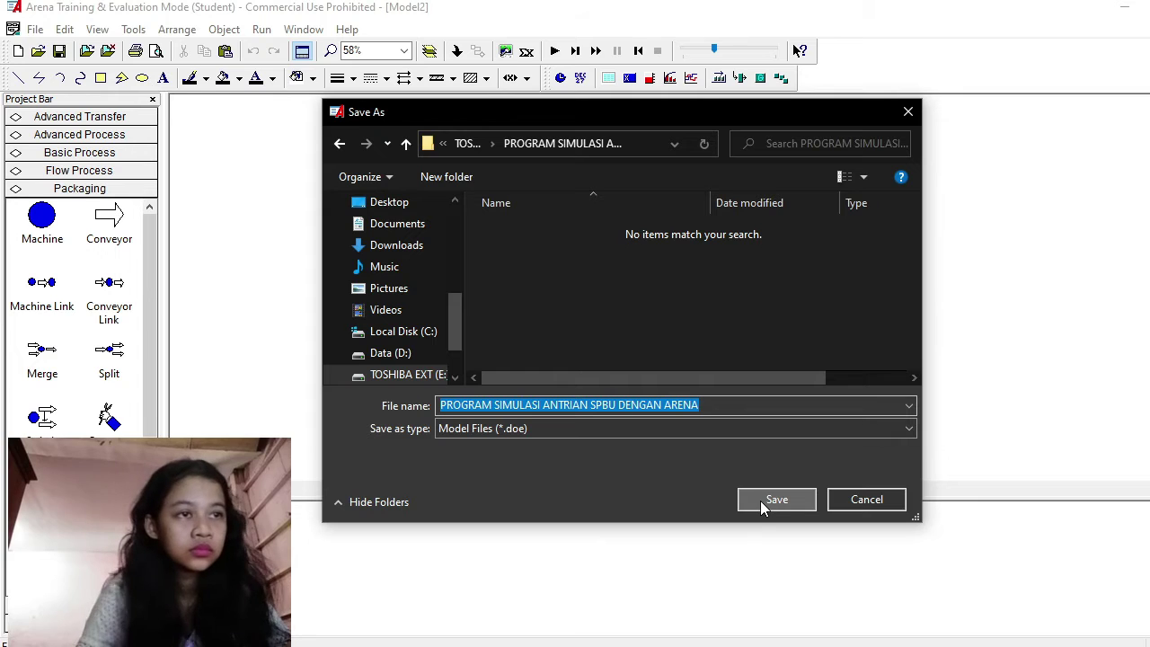
{"action": "left_click", "coordinate": [769, 502]}
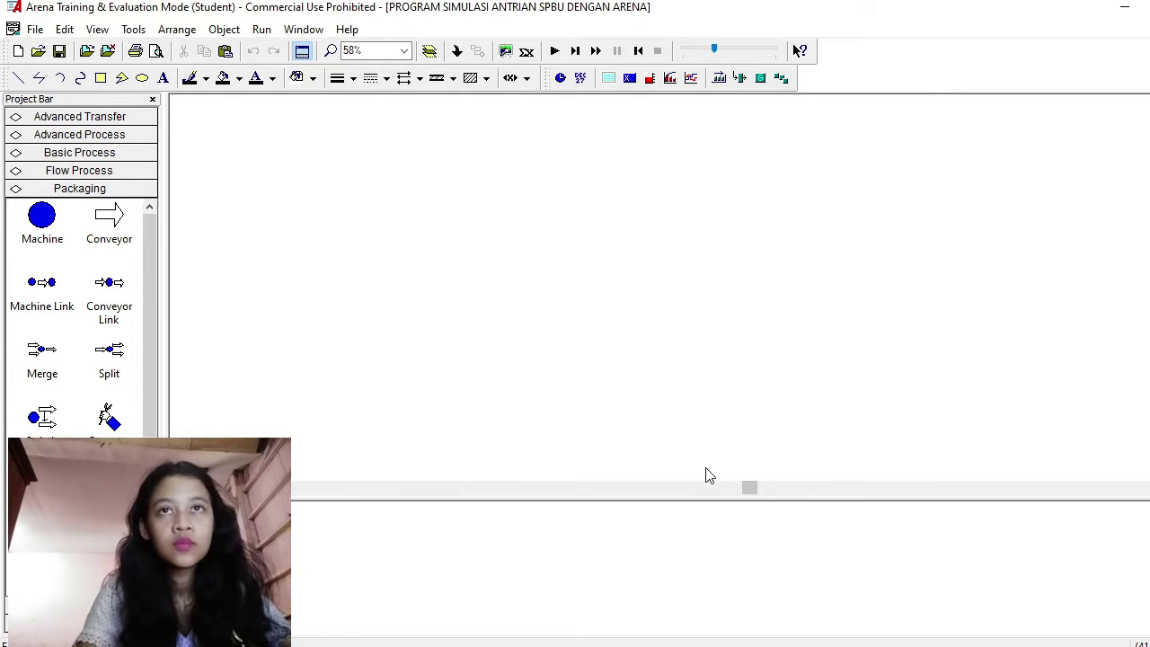
Step: Place connected Create, Process and Dispose modules from Basic Process in a row across the upper part of the model canvas
{"action": "left_click", "coordinate": [111, 155]}
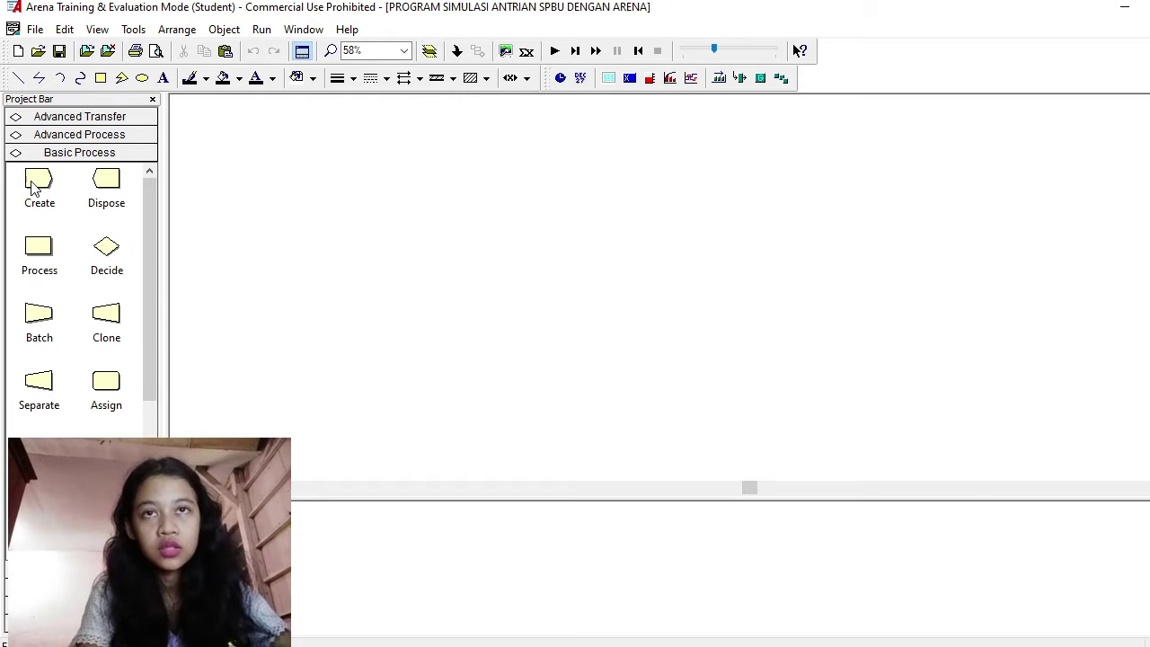
{"action": "mouse_move", "coordinate": [33, 187]}
{"action": "left_mouse_down"}
{"action": "mouse_move", "coordinate": [121, 188]}
{"action": "mouse_move", "coordinate": [231, 210]}
{"action": "mouse_move", "coordinate": [272, 206]}
{"action": "mouse_move", "coordinate": [272, 191]}
{"action": "left_mouse_up"}
{"action": "left_click", "coordinate": [272, 192]}
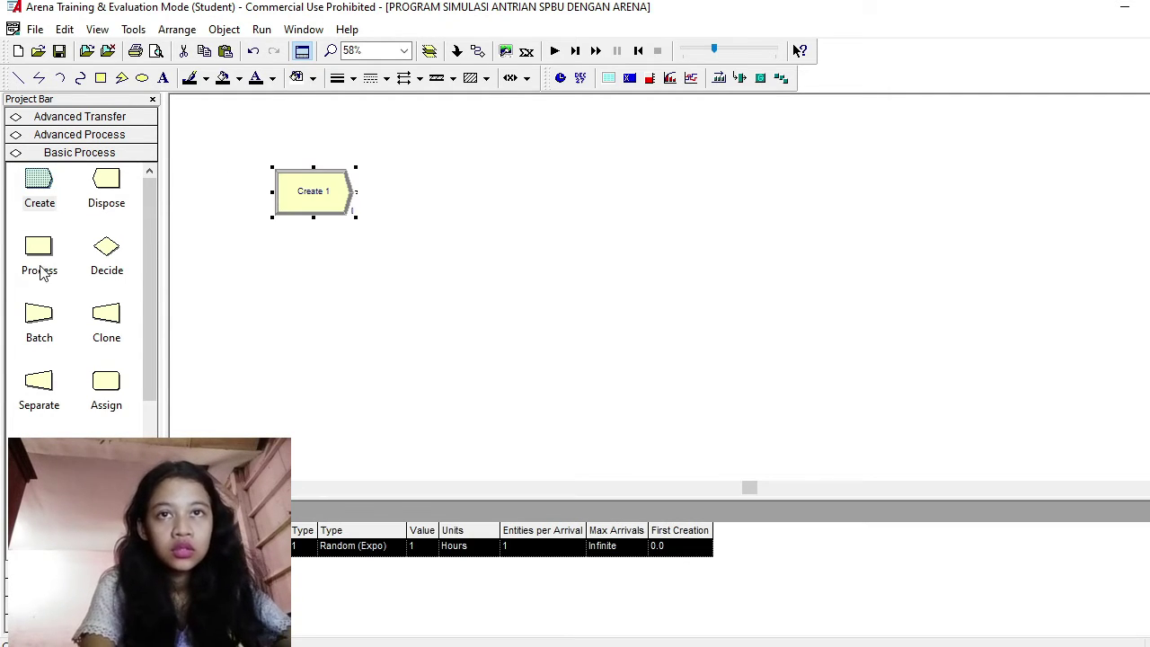
{"action": "left_click_drag", "start_coordinate": [38, 263], "coordinate": [398, 200]}
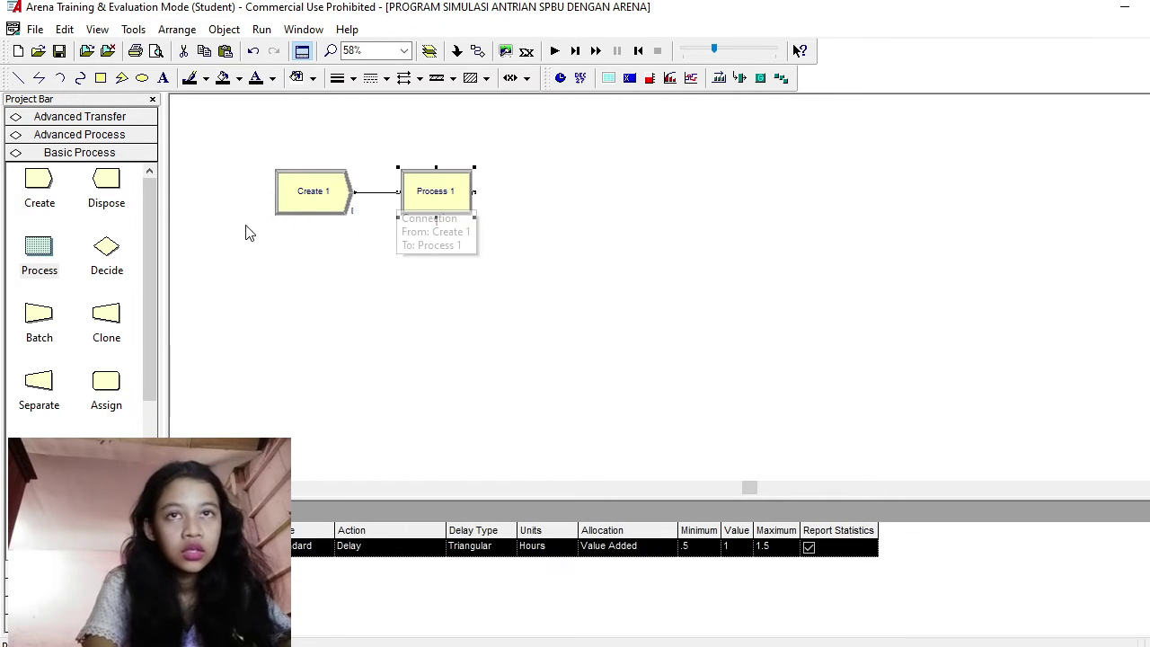
{"action": "left_click_drag", "start_coordinate": [106, 184], "coordinate": [526, 205]}
{"action": "left_click", "coordinate": [267, 267]}
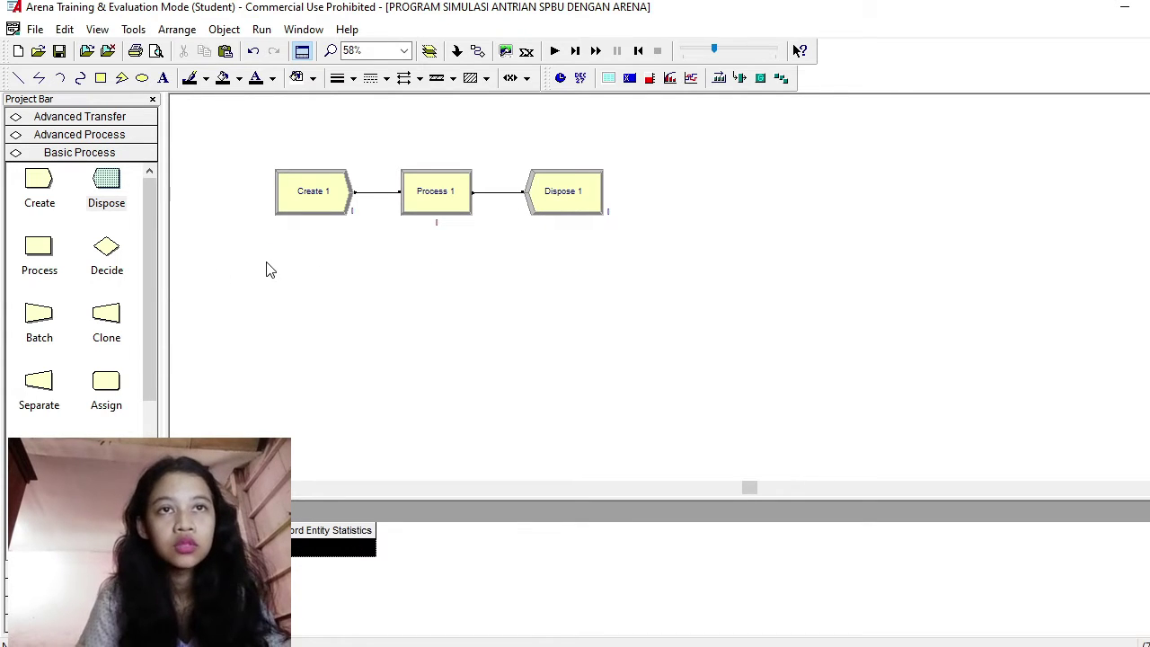
Step: Add a second connected row of Create, Process and Dispose modules below the first row
{"action": "left_click_drag", "start_coordinate": [36, 200], "coordinate": [276, 310]}
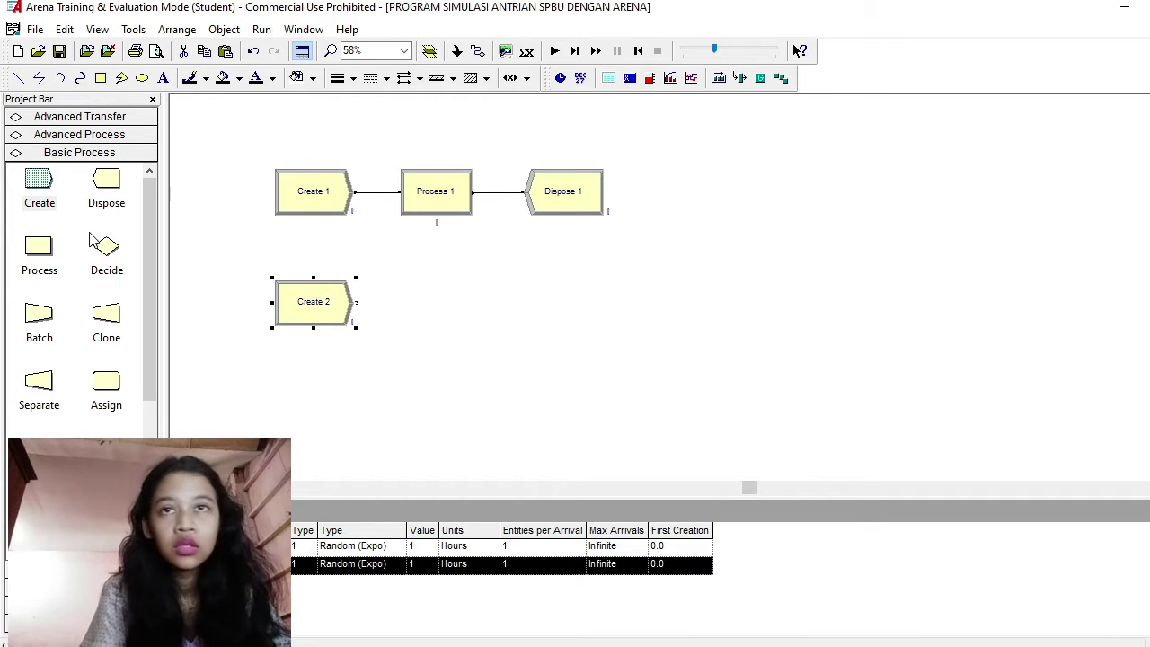
{"action": "left_click_drag", "start_coordinate": [38, 259], "coordinate": [419, 312]}
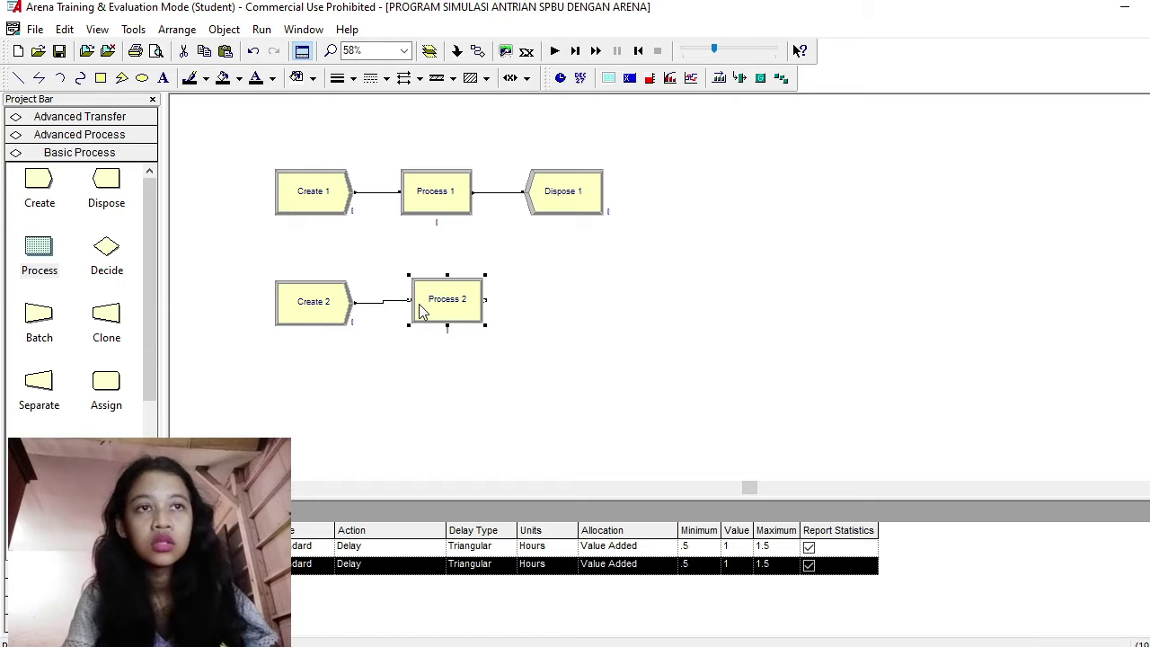
{"action": "left_click_drag", "start_coordinate": [108, 198], "coordinate": [528, 306]}
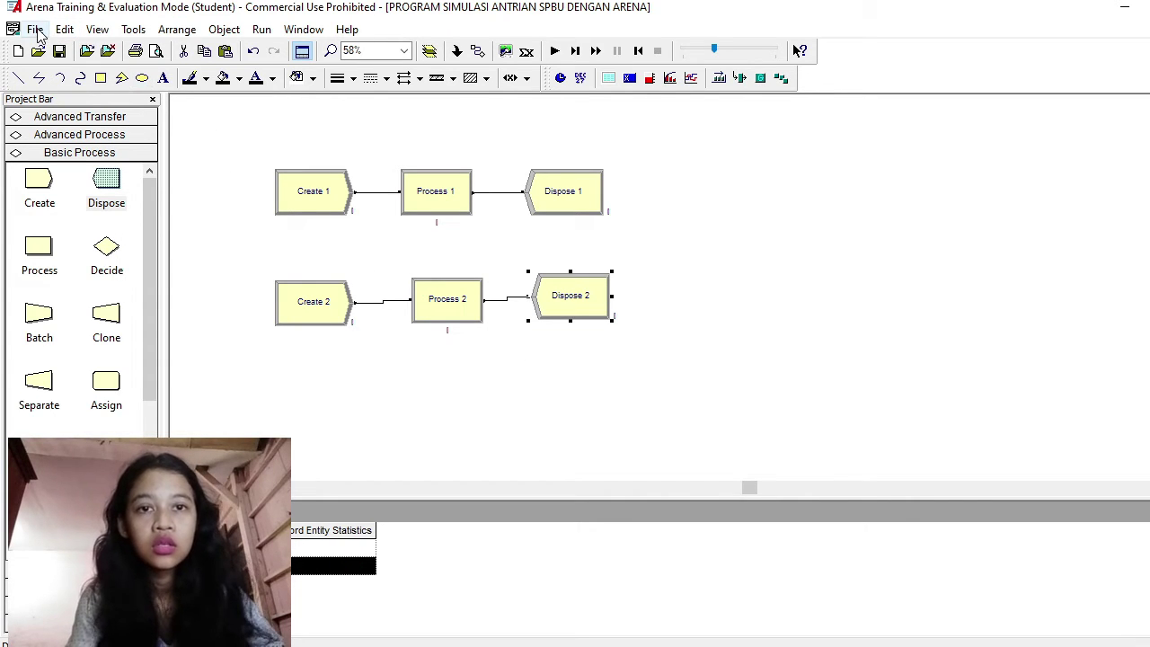
Step: Launch Input Analyzer and create a new input document
{"action": "left_click", "coordinate": [133, 30]}
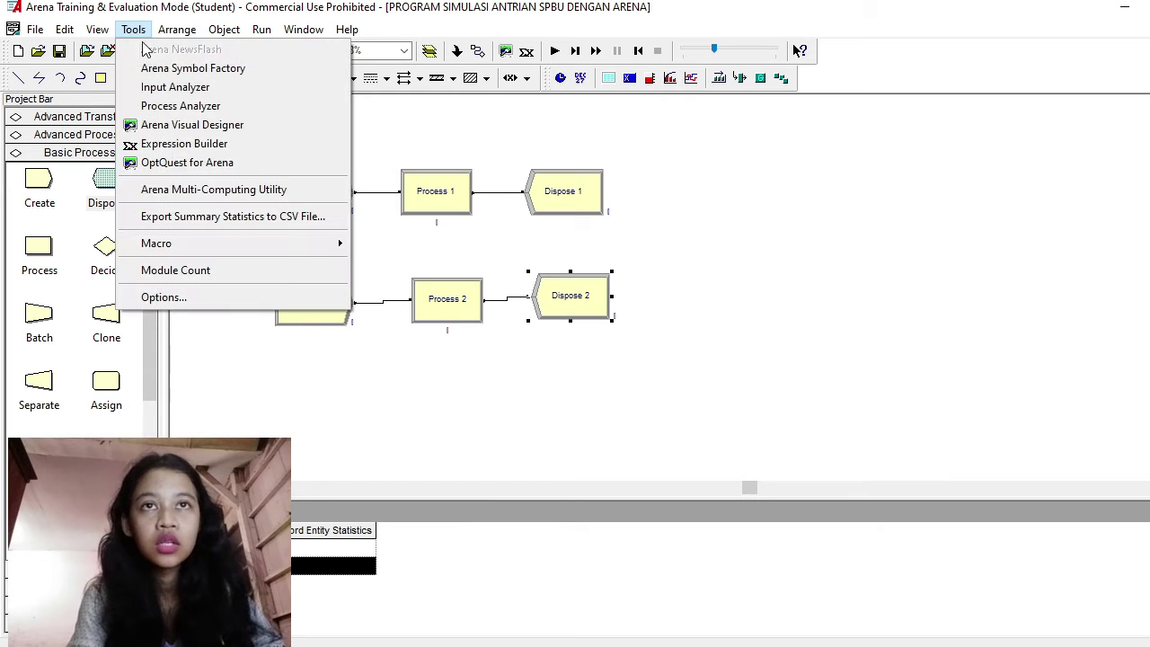
{"action": "left_click", "coordinate": [171, 90]}
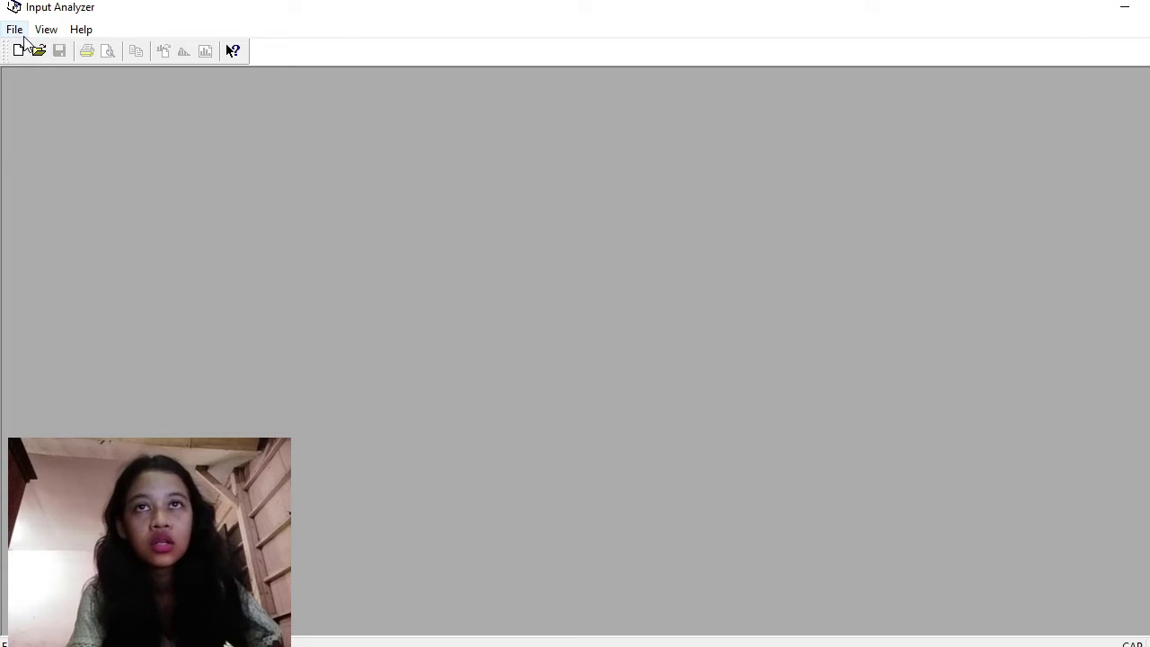
{"action": "left_click", "coordinate": [17, 31]}
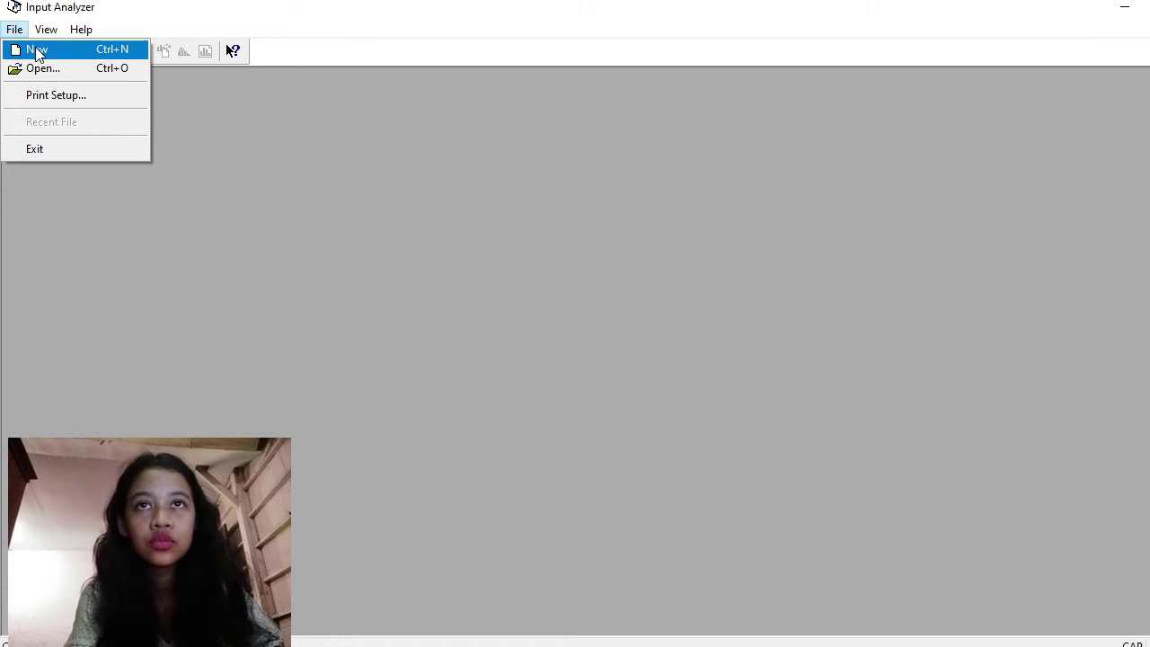
{"action": "left_click", "coordinate": [37, 51]}
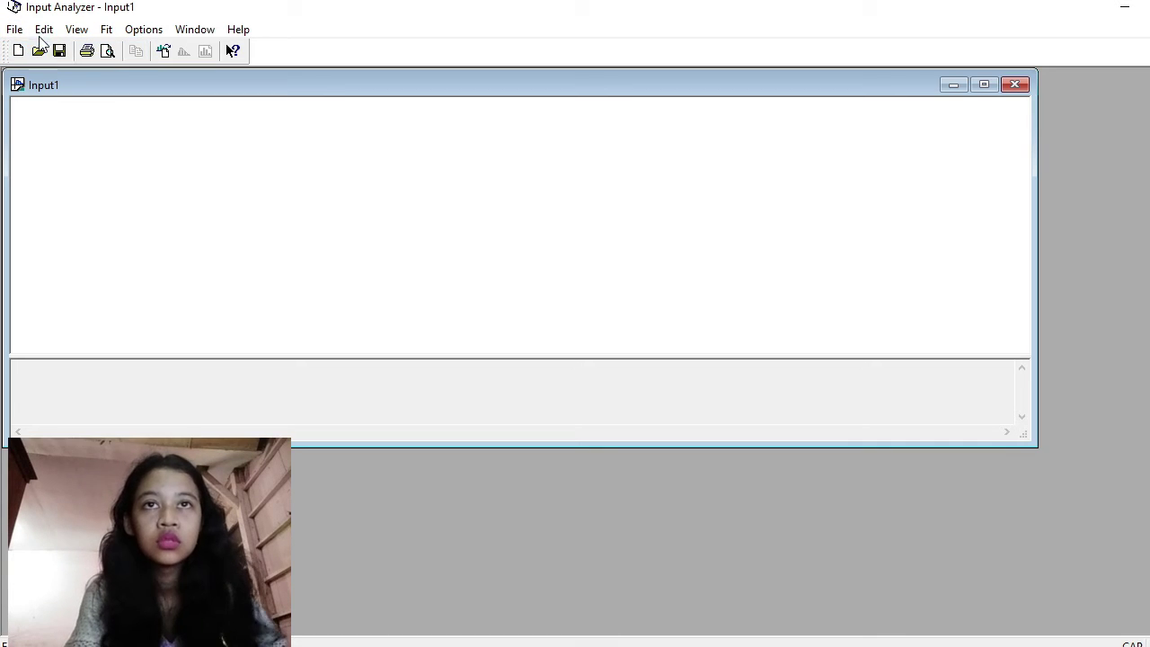
Step: Load the existing data file 1.ANTAR KEDATANGAN.PERTALITE from the PROGRAM SIMULASI ANTRIAN folder on drive E
{"action": "left_click", "coordinate": [15, 33]}
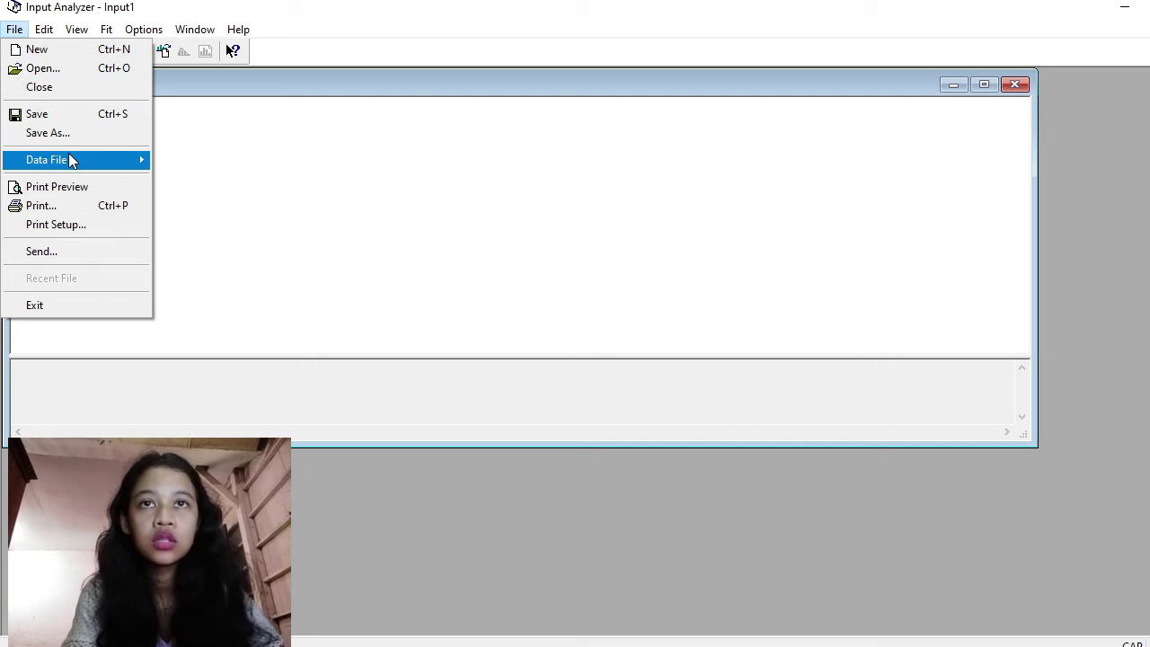
{"action": "mouse_move", "coordinate": [69, 159]}
{"action": "left_click", "coordinate": [163, 161]}
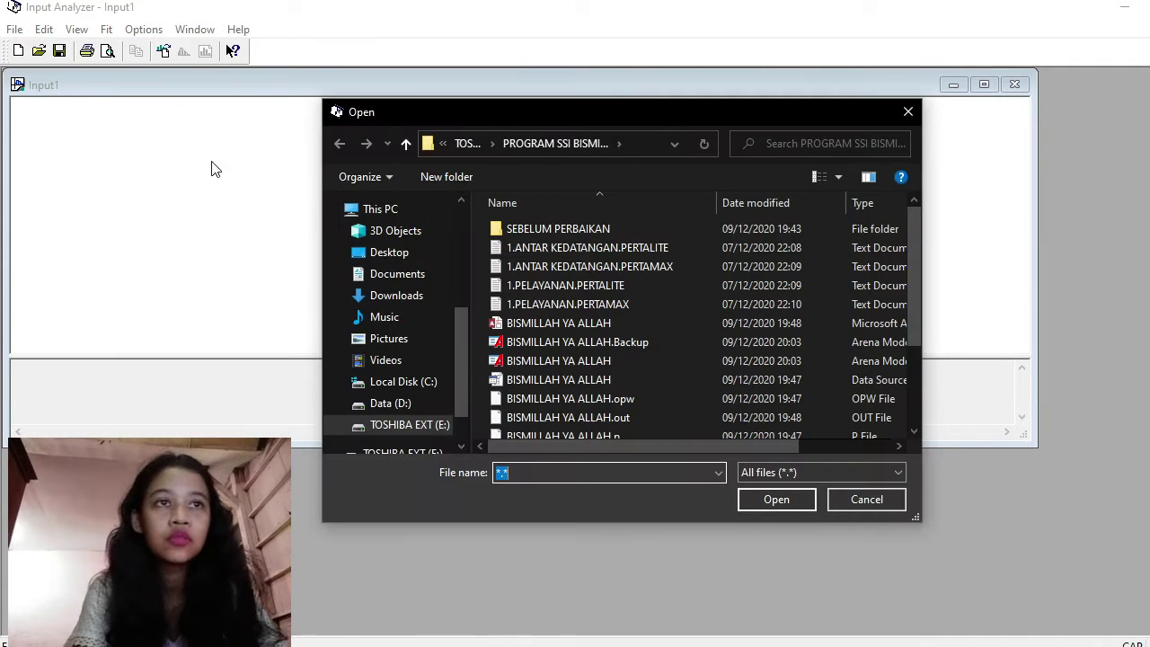
{"action": "left_click", "coordinate": [429, 428]}
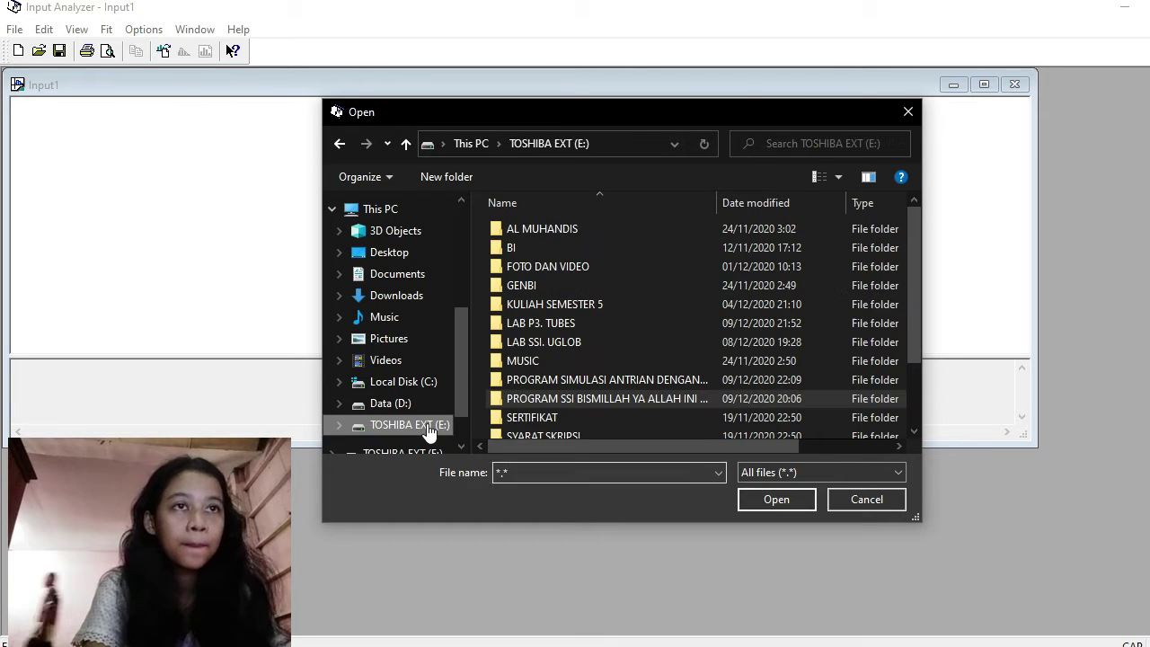
{"action": "double_click", "coordinate": [546, 381]}
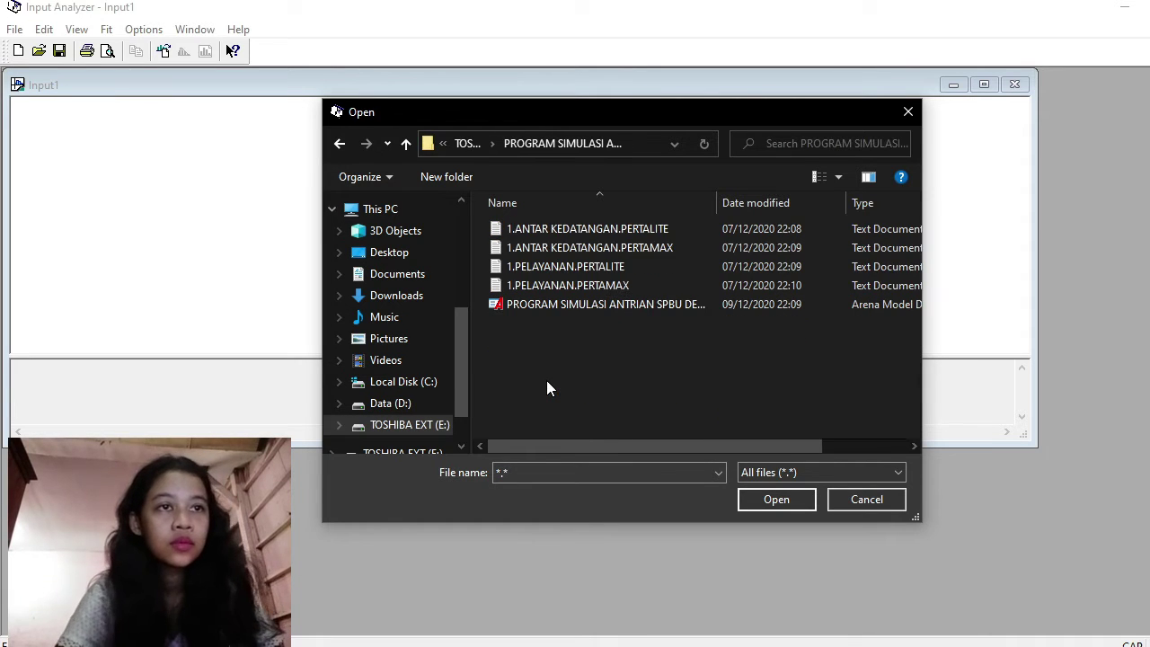
{"action": "left_click", "coordinate": [559, 228]}
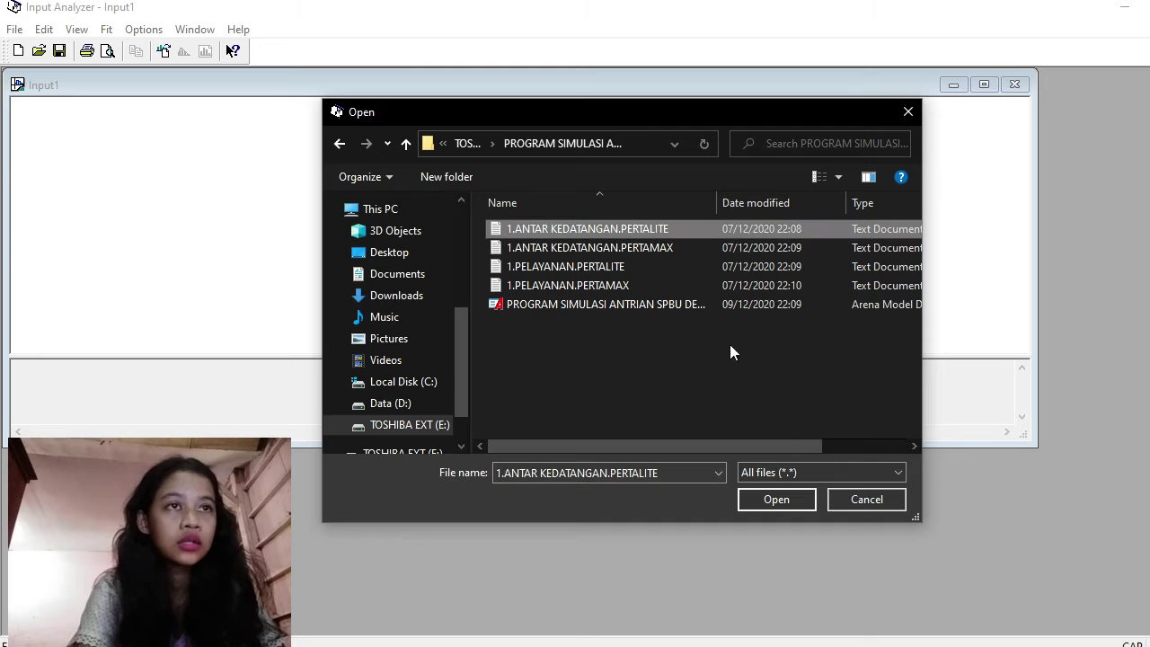
{"action": "left_click", "coordinate": [776, 500]}
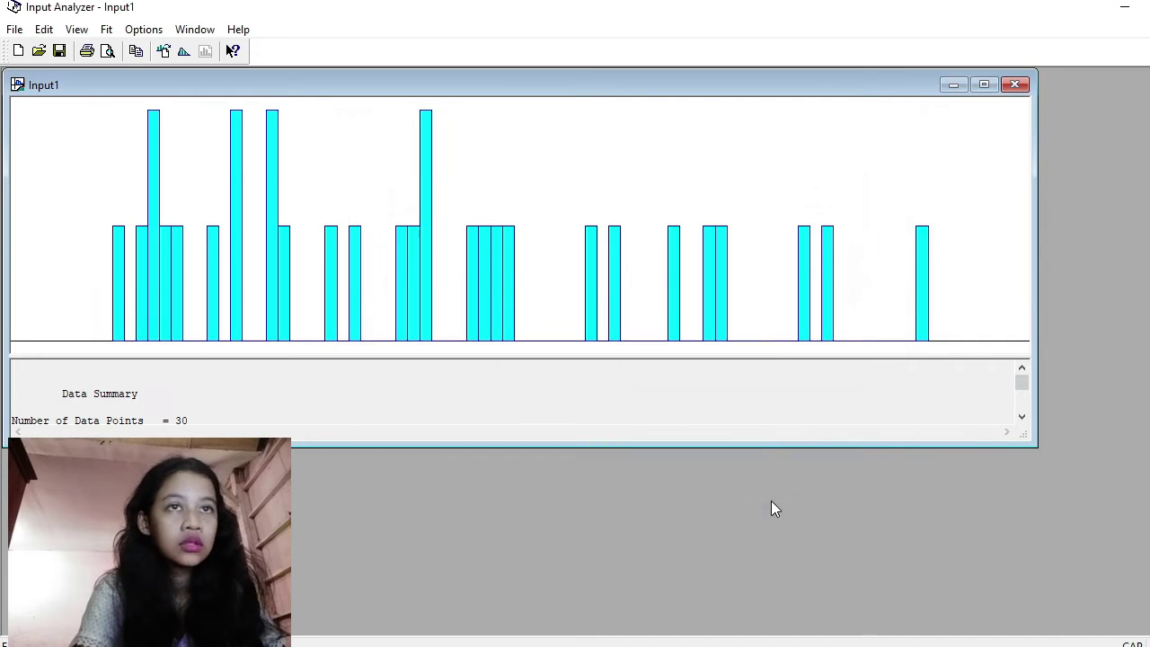
Step: Fit a Weibull distribution to the data, maximize the document and select the fitted expression in the distribution summary for copying
{"action": "left_click", "coordinate": [106, 30]}
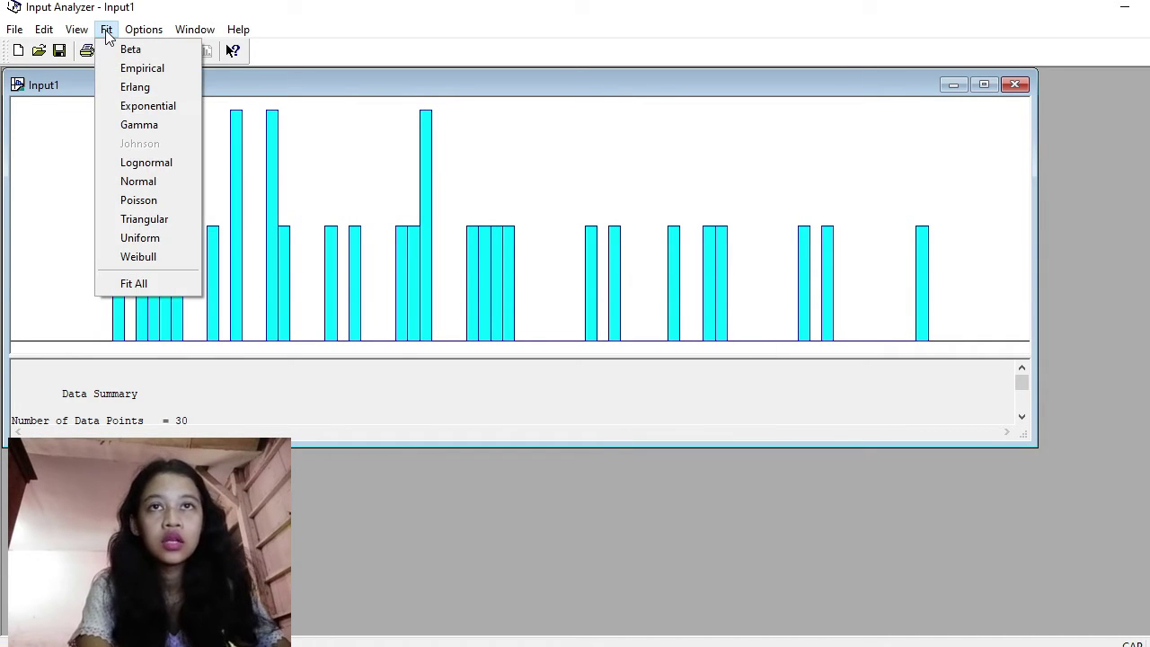
{"action": "left_click", "coordinate": [149, 259]}
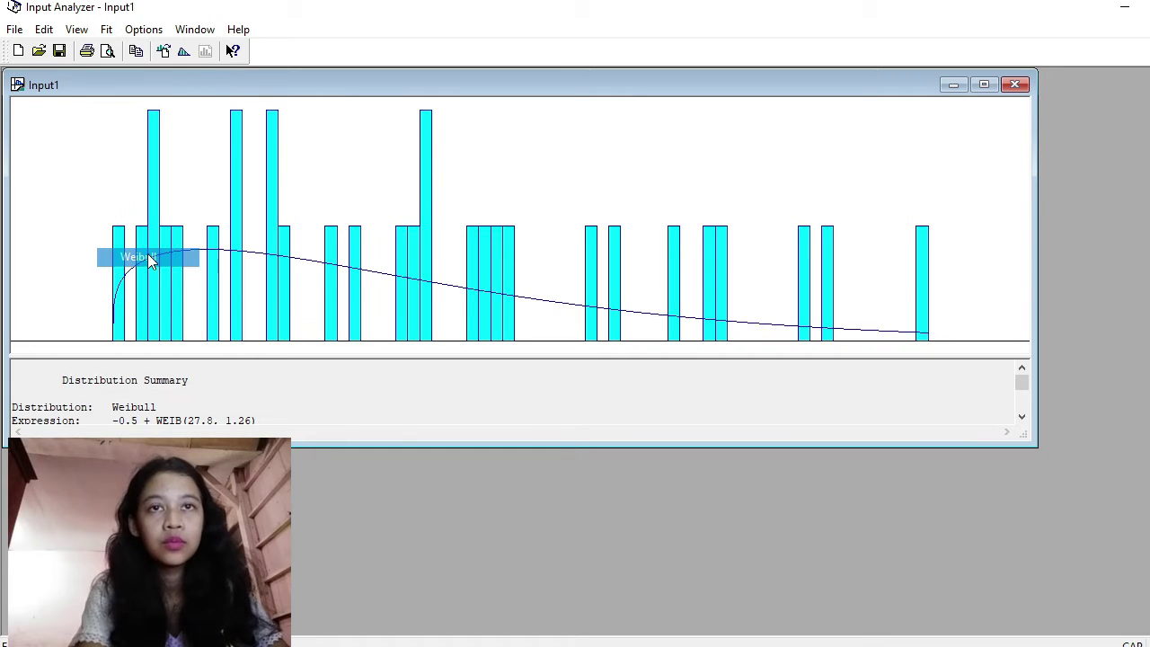
{"action": "left_click", "coordinate": [984, 88]}
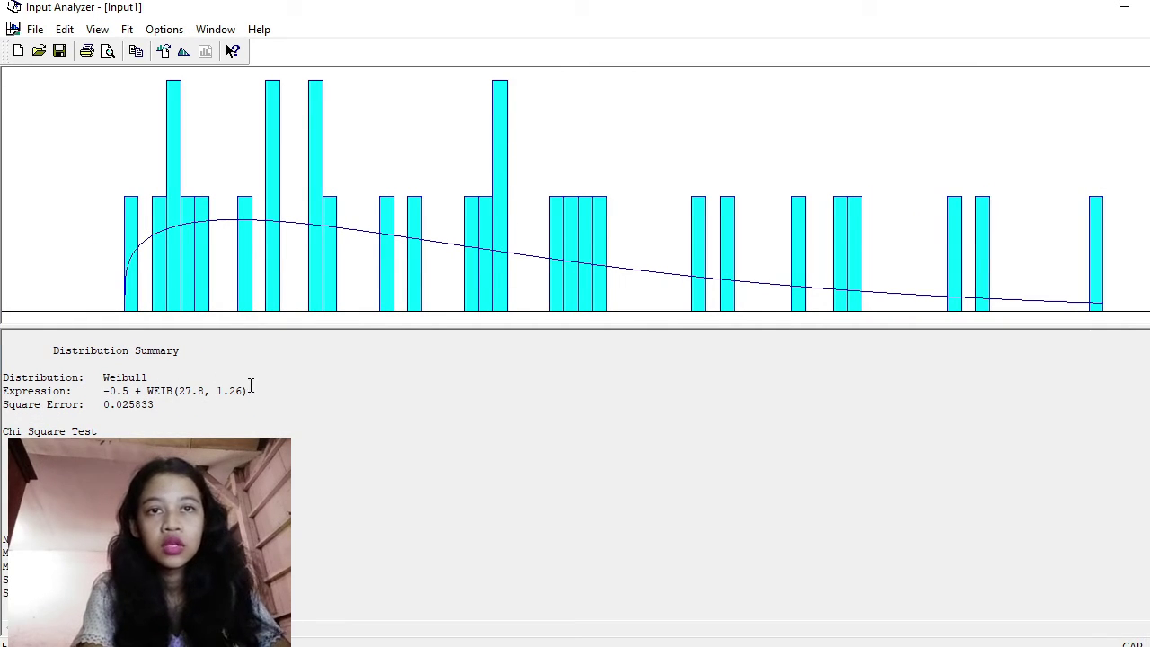
{"action": "left_click_drag", "start_coordinate": [252, 386], "coordinate": [102, 397]}
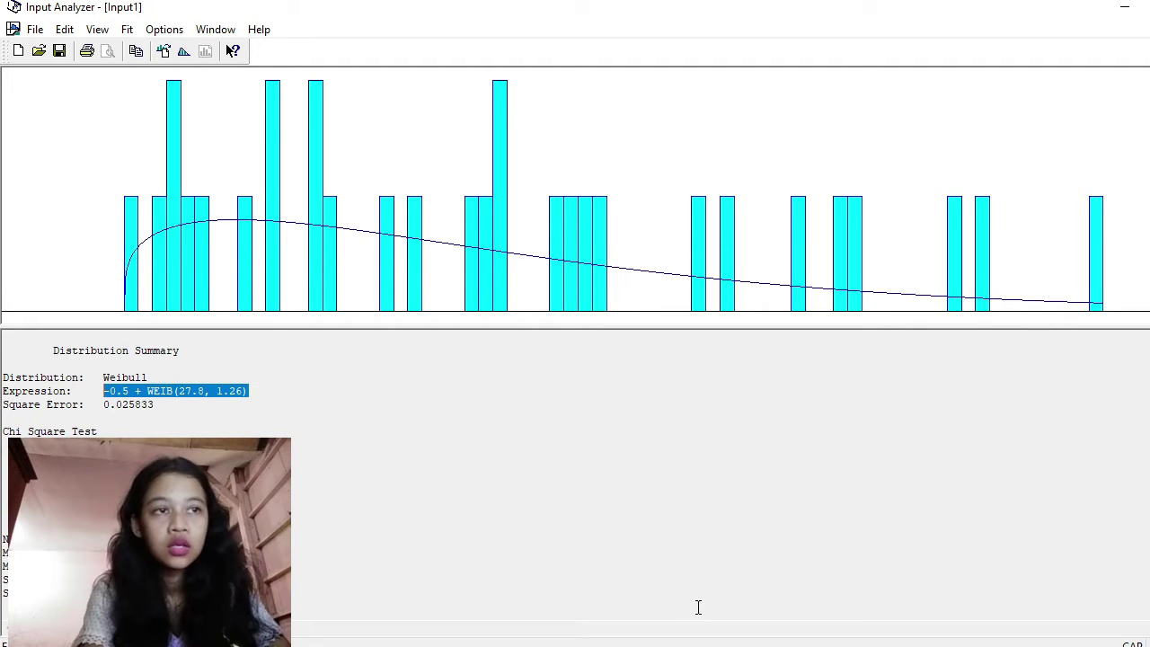
Step: Switch back to Arena and name the first Create module Kedatangan with entity type Sepeda Motor
{"action": "key", "text": "alt+Tab"}
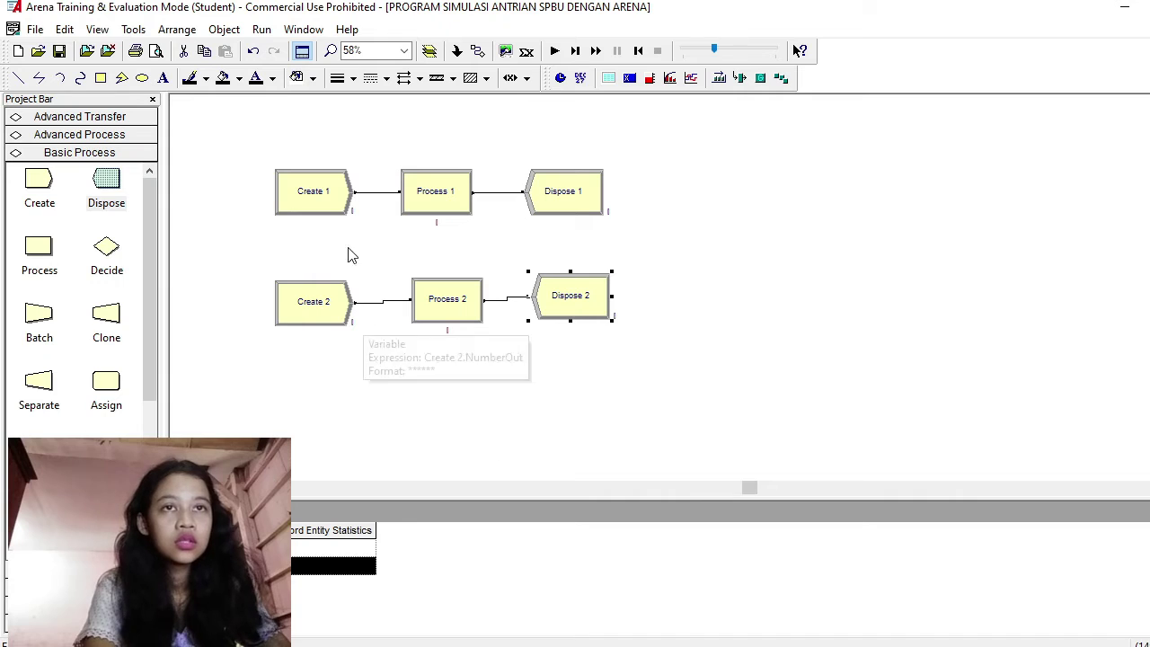
{"action": "double_click", "coordinate": [321, 198]}
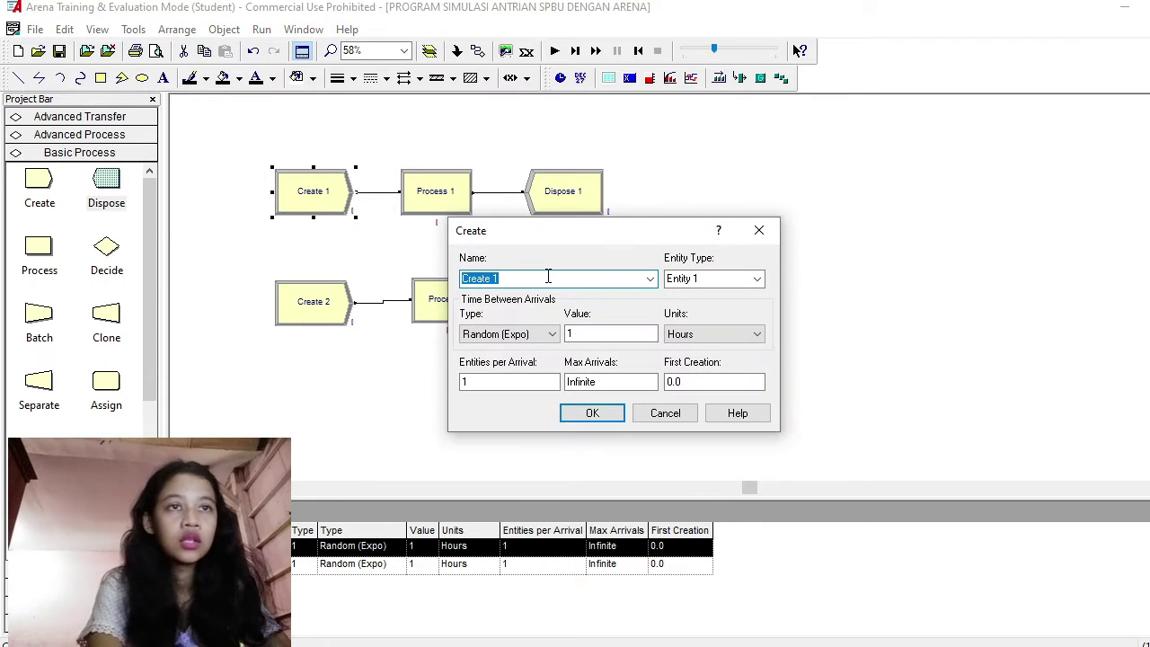
{"action": "type", "text": "Kedatangan"}
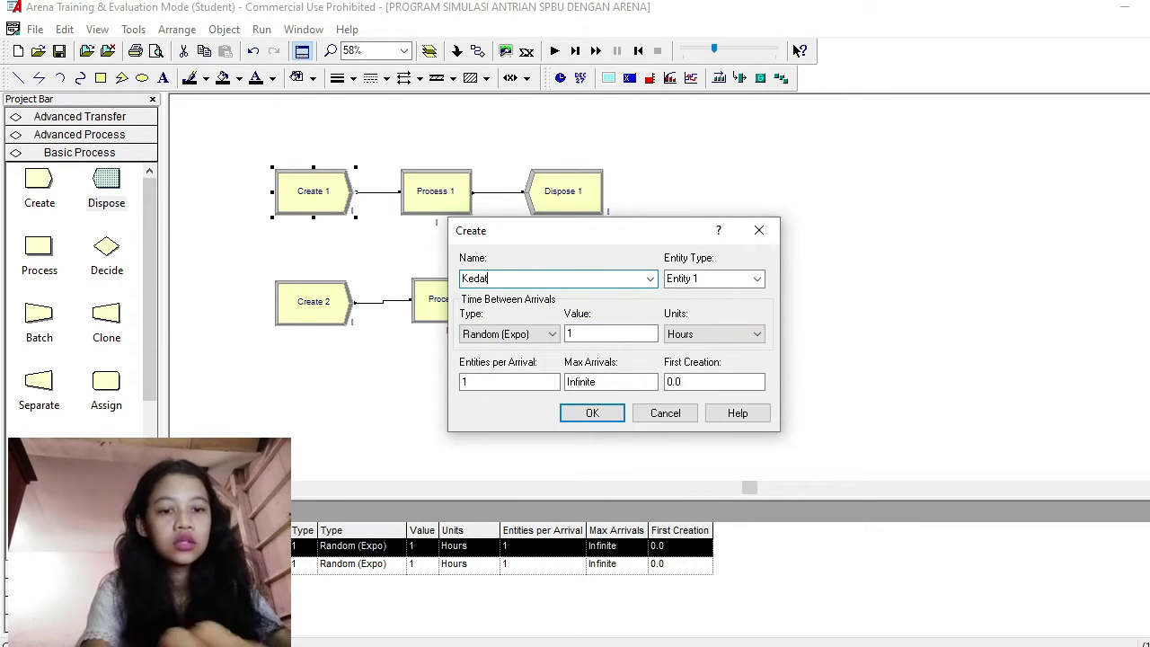
{"action": "left_click", "coordinate": [726, 279]}
{"action": "type", "text": "Se"}
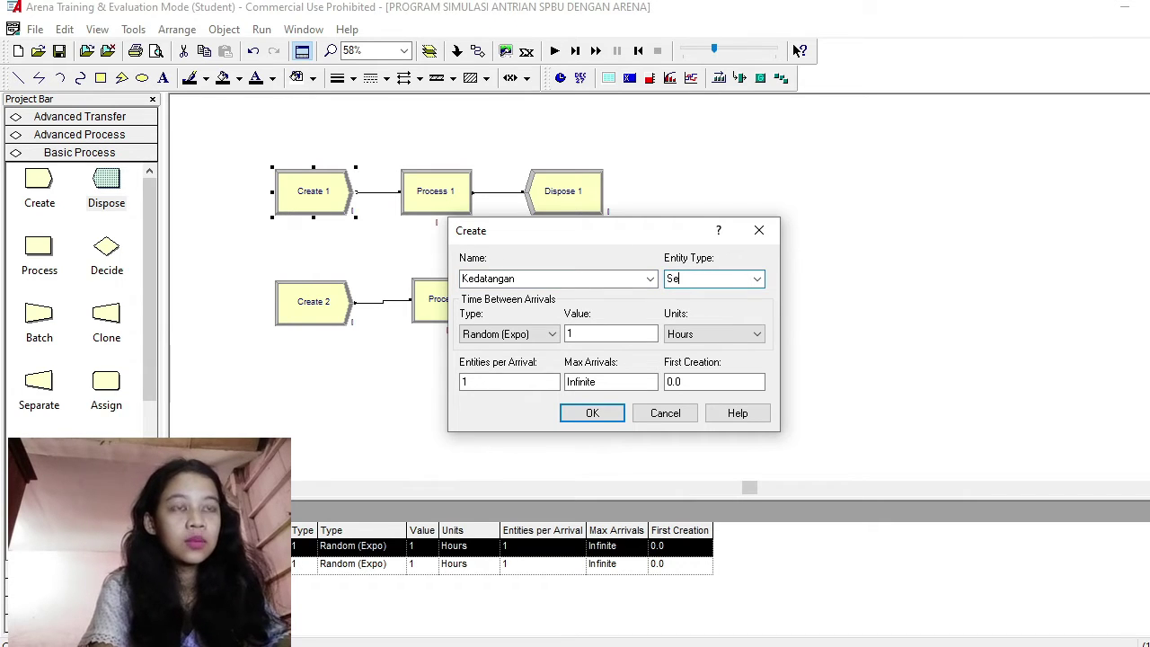
{"action": "type", "text": "peda Motor"}
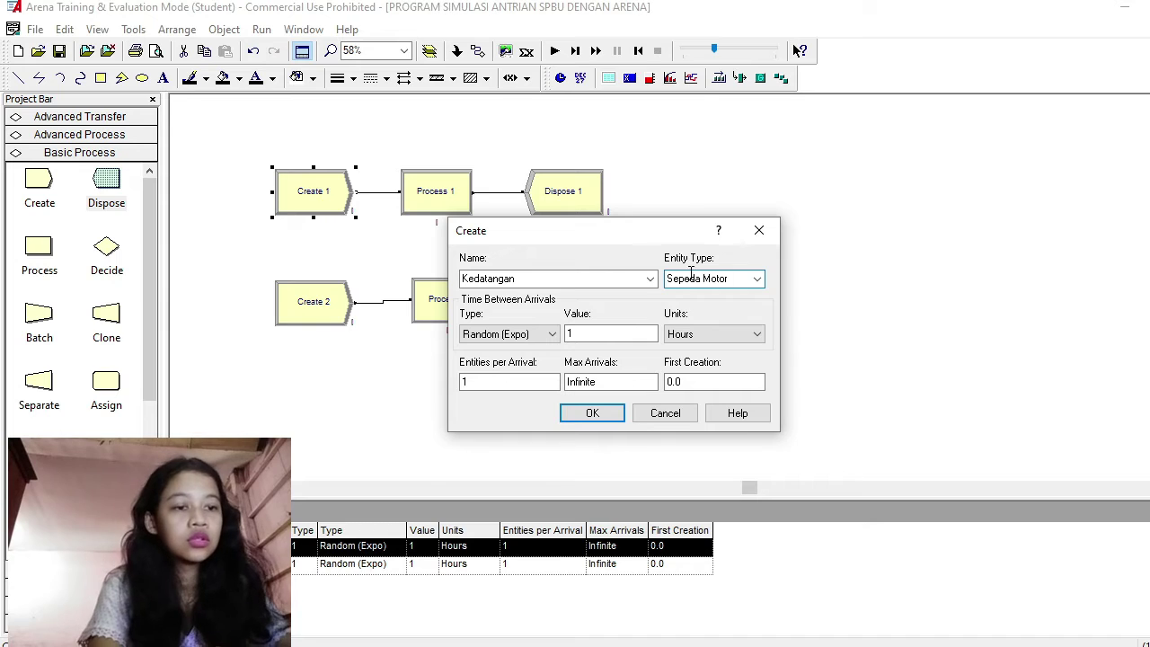
Step: Set the Kedatangan module's time between arrivals to the expression -0.5 + WEIB(27.8, 1.26) in seconds, with 30 maximum arrivals
{"action": "left_click", "coordinate": [552, 334]}
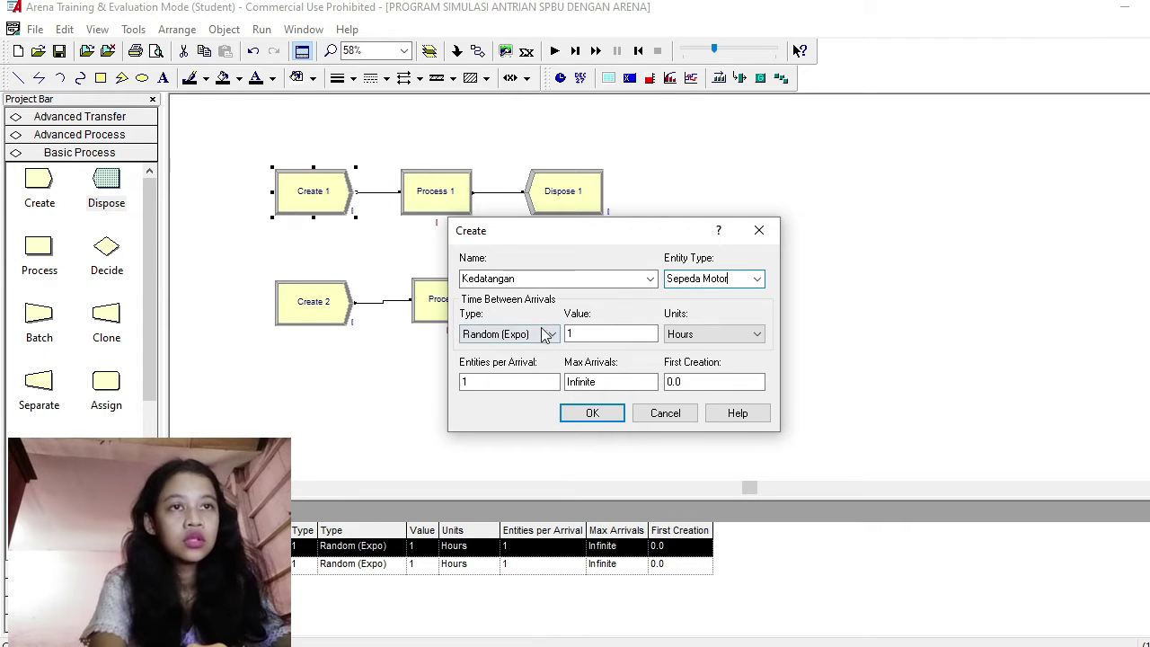
{"action": "left_click", "coordinate": [517, 387]}
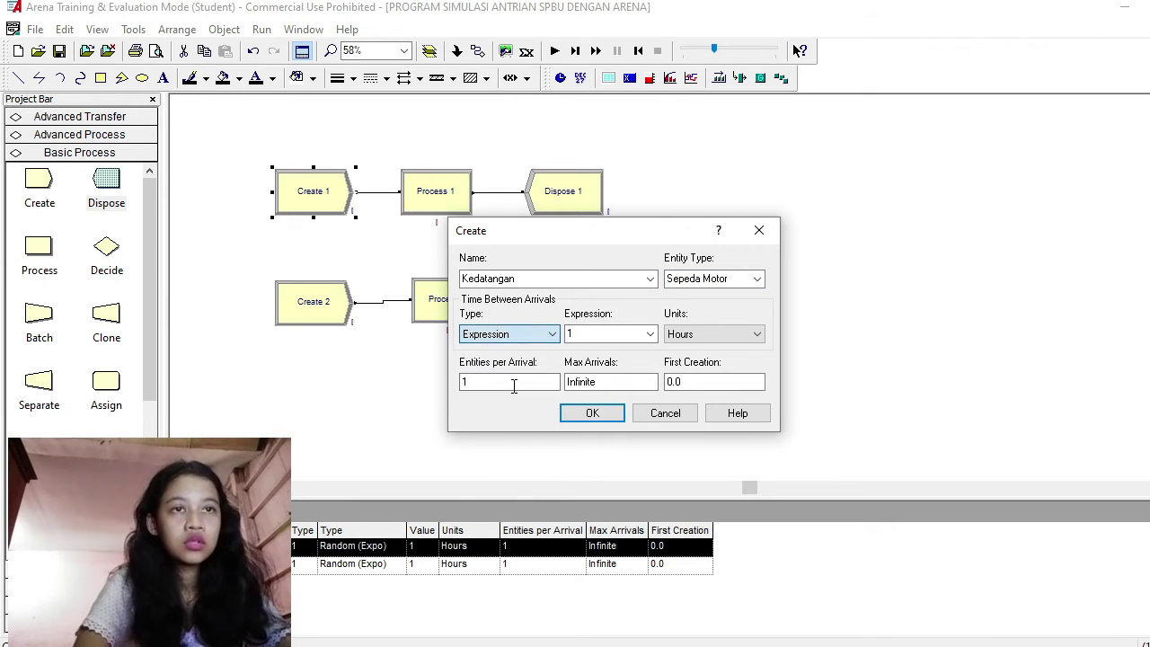
{"action": "double_click", "coordinate": [578, 334]}
{"action": "type", "text": "WEIB(27.8, 1.26)"}
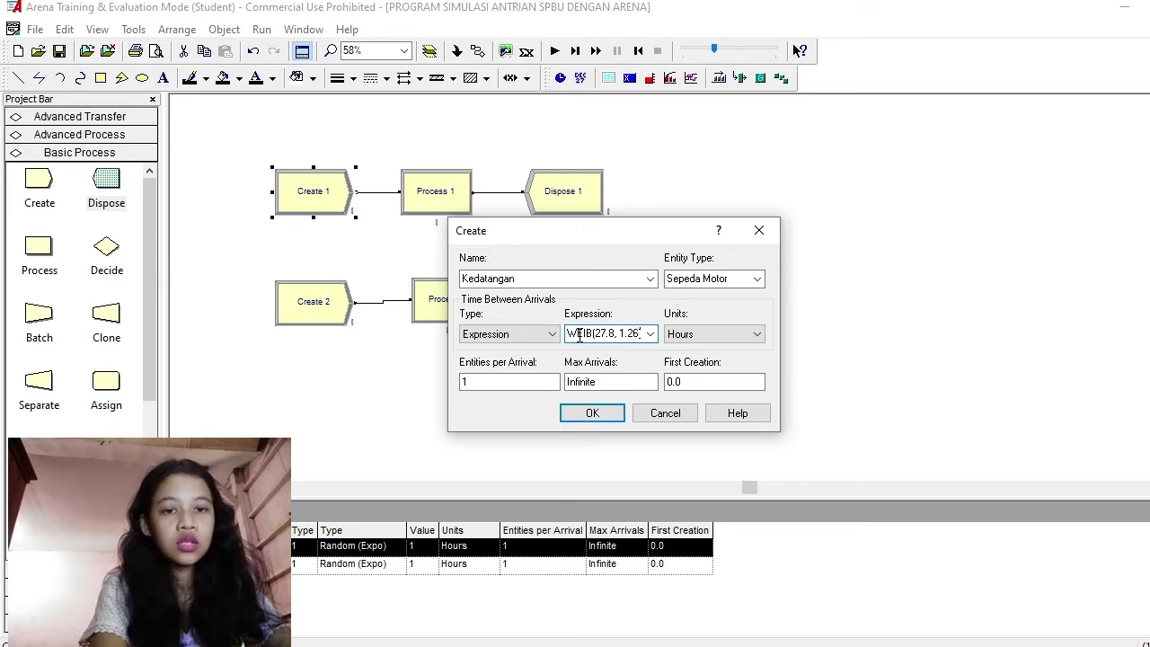
{"action": "left_click", "coordinate": [687, 335]}
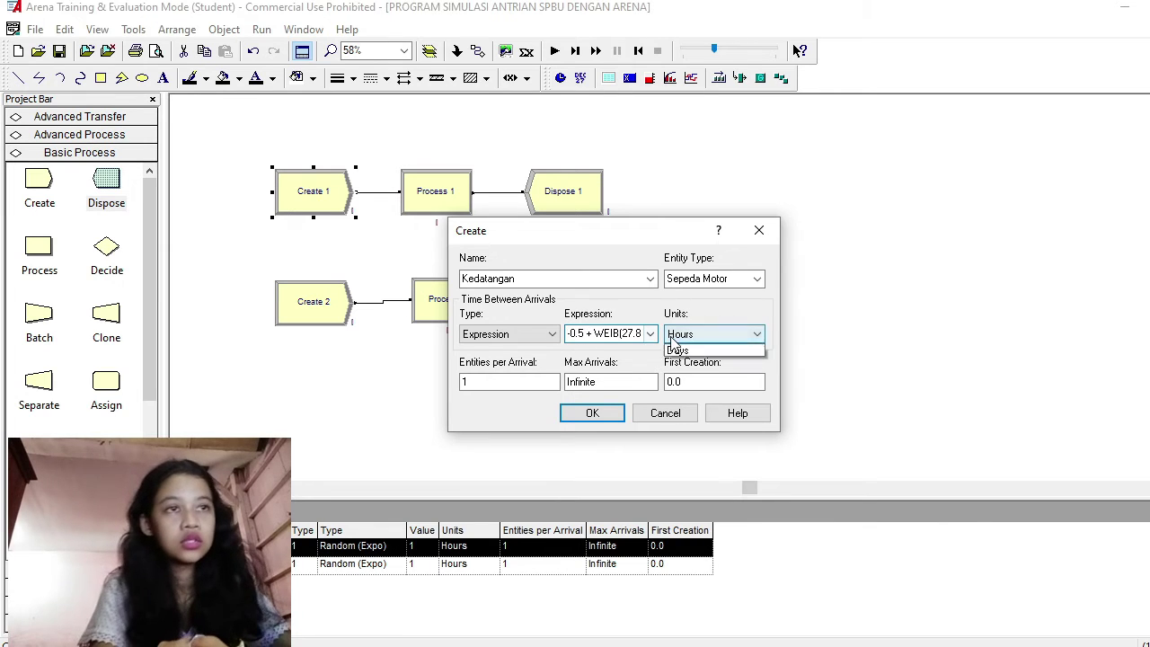
{"action": "left_click", "coordinate": [686, 351]}
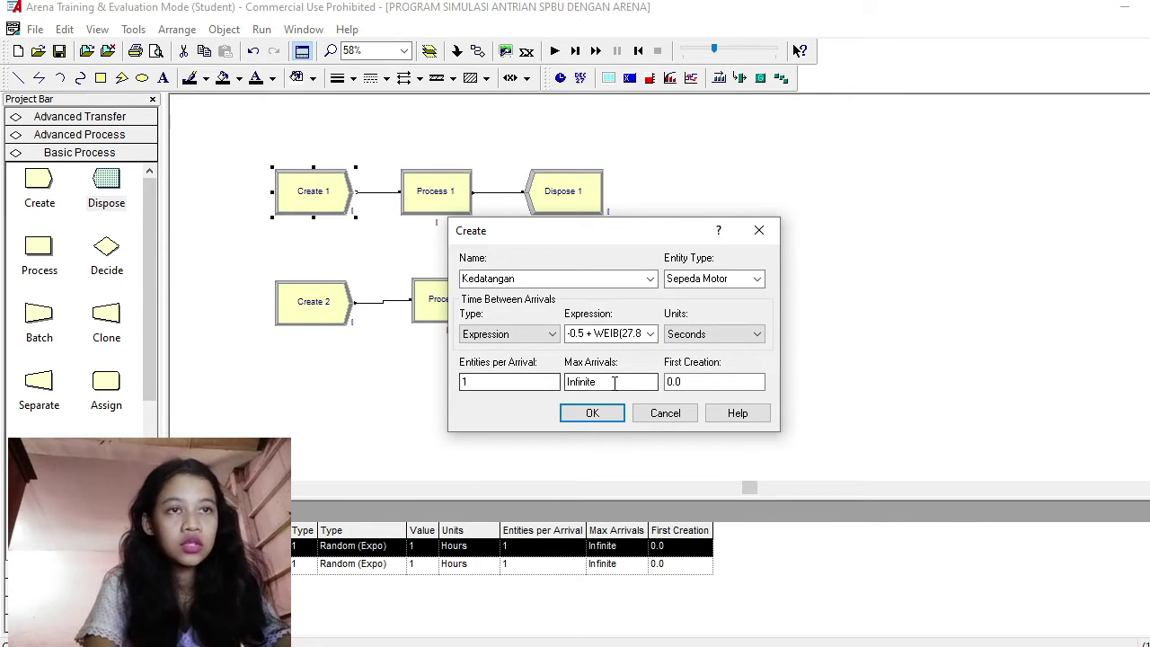
{"action": "double_click", "coordinate": [569, 382]}
{"action": "type", "text": "30"}
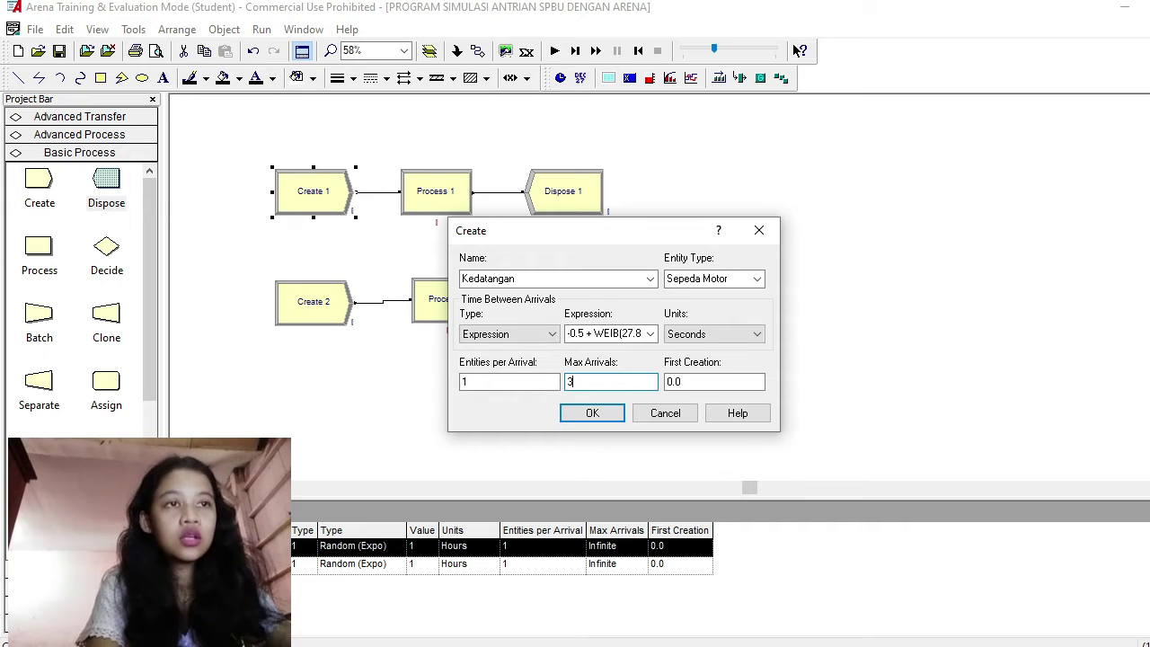
{"action": "left_click", "coordinate": [606, 417]}
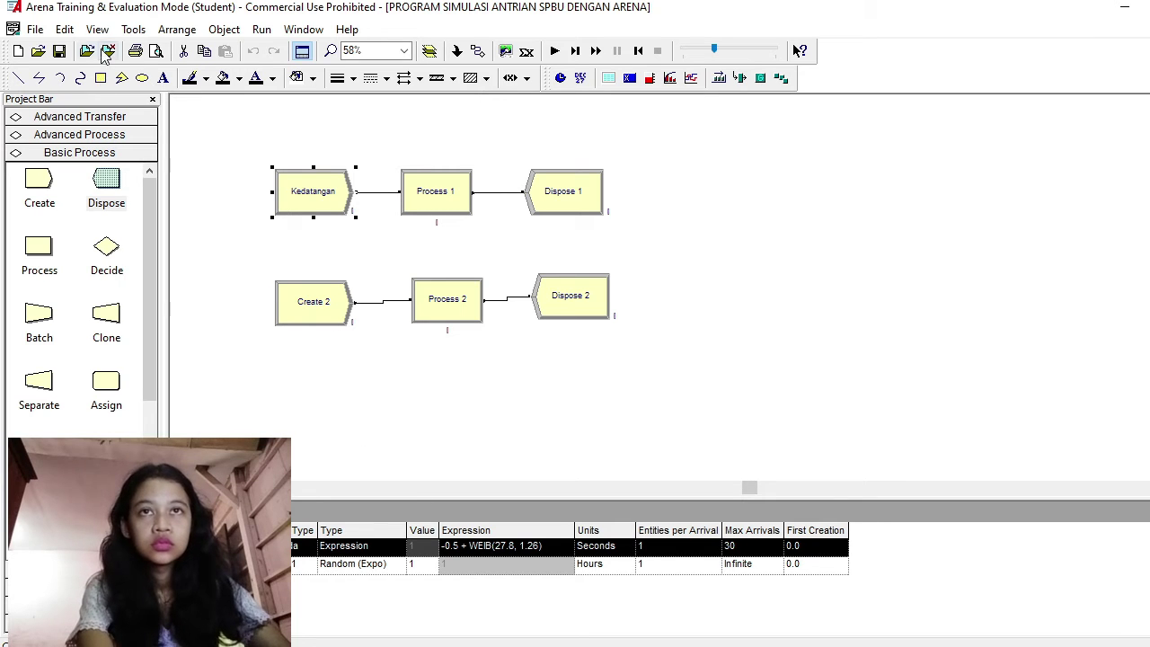
Step: Switch to Input Analyzer and create a new input document
{"action": "left_click", "coordinate": [133, 30]}
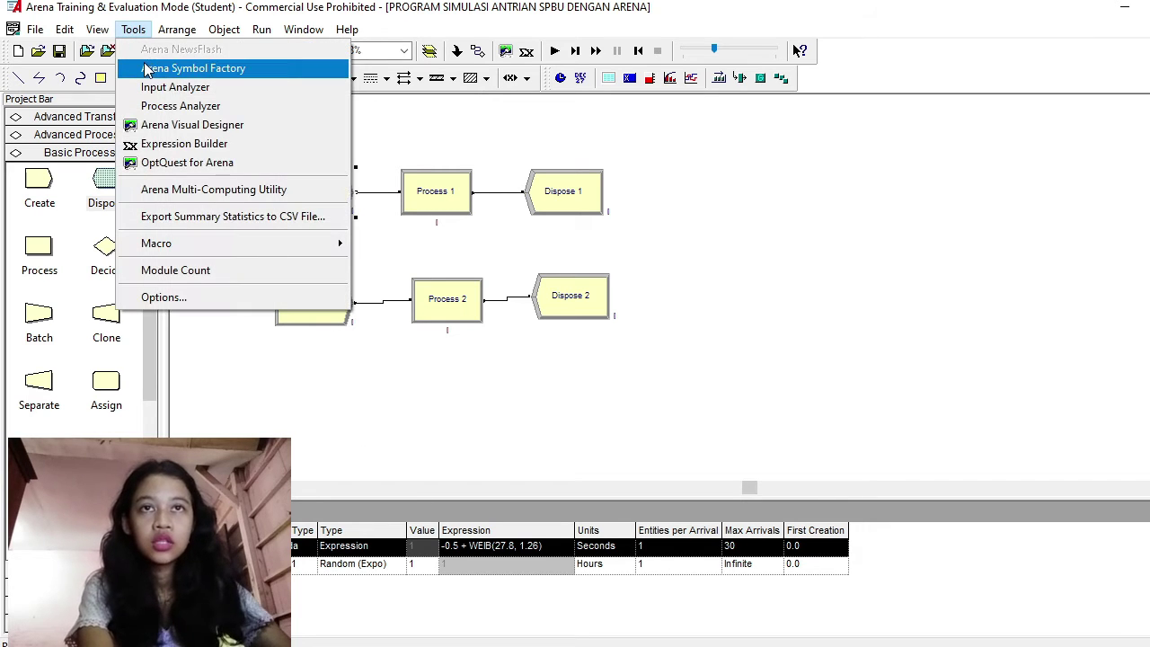
{"action": "left_click", "coordinate": [158, 90]}
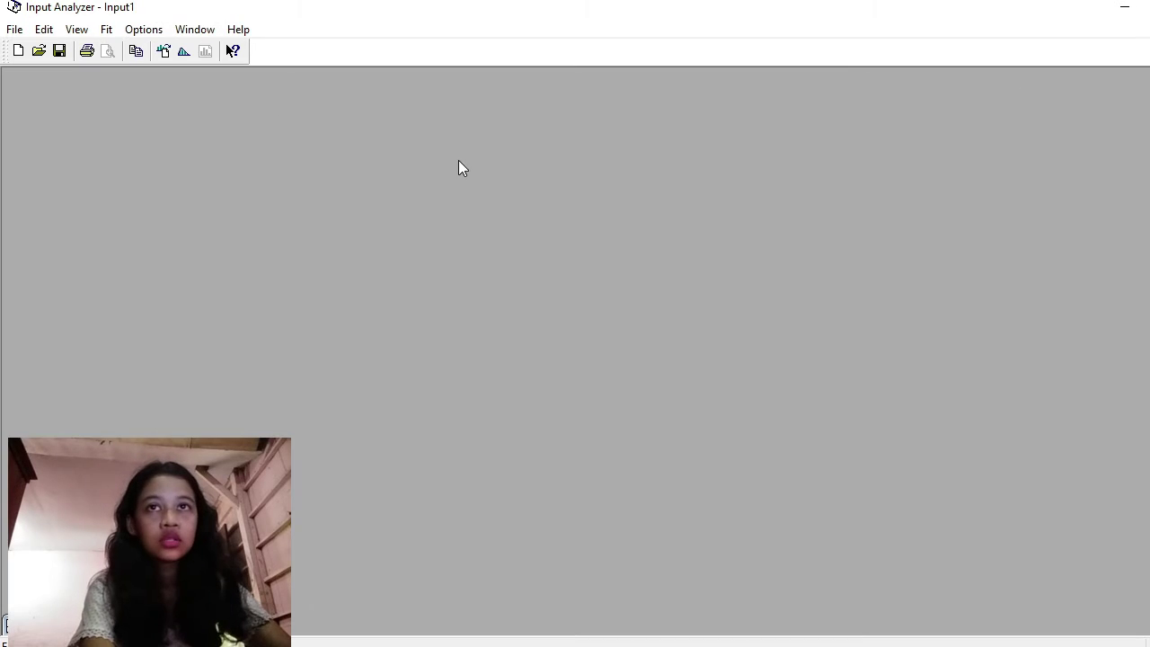
{"action": "left_click", "coordinate": [13, 29]}
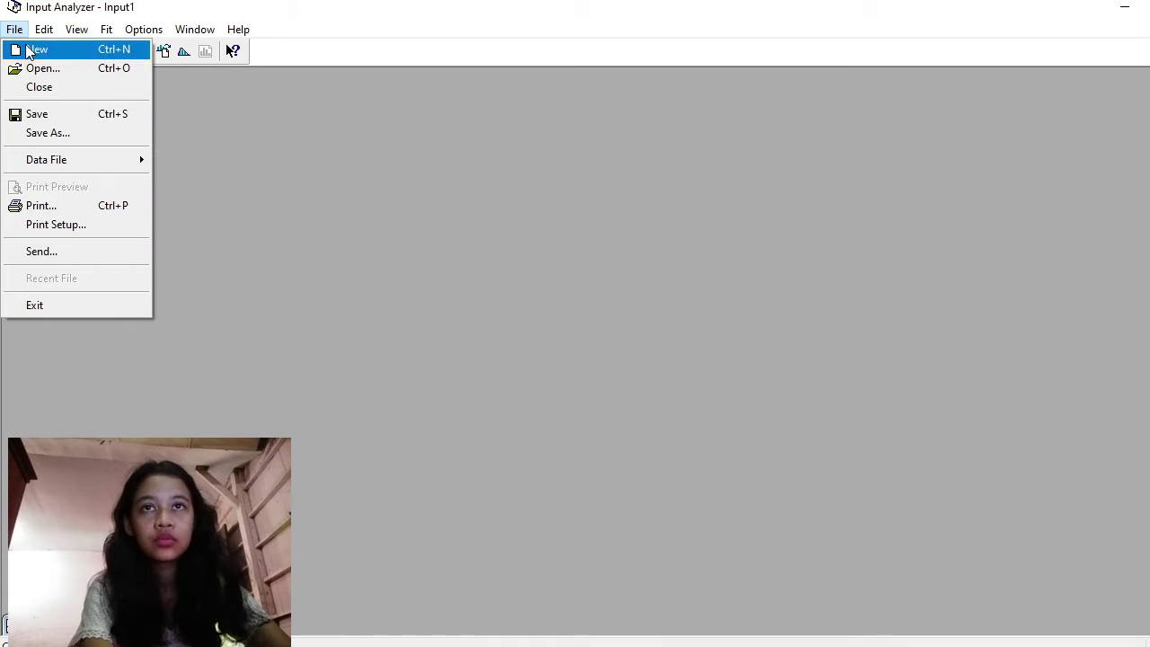
{"action": "left_click", "coordinate": [27, 48]}
Step: Load the existing data file 1.ANTAR KEDATANGAN.PERTAMAX into the new input document
{"action": "left_click", "coordinate": [14, 29]}
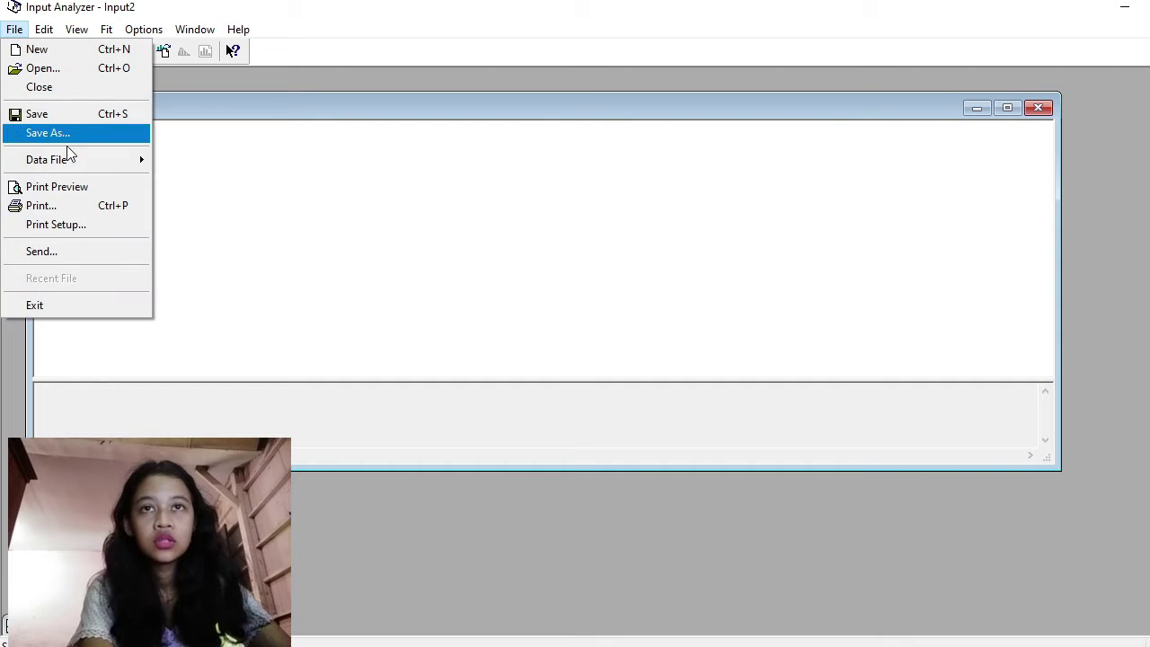
{"action": "mouse_move", "coordinate": [75, 170]}
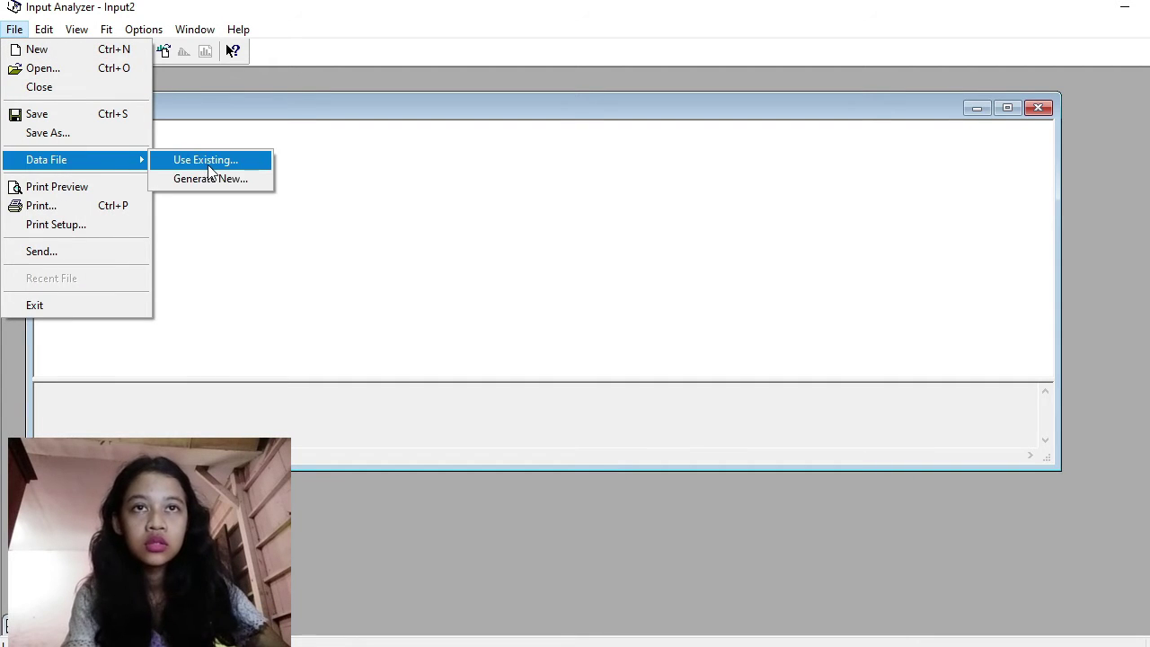
{"action": "left_click", "coordinate": [206, 161]}
{"action": "left_click", "coordinate": [533, 246]}
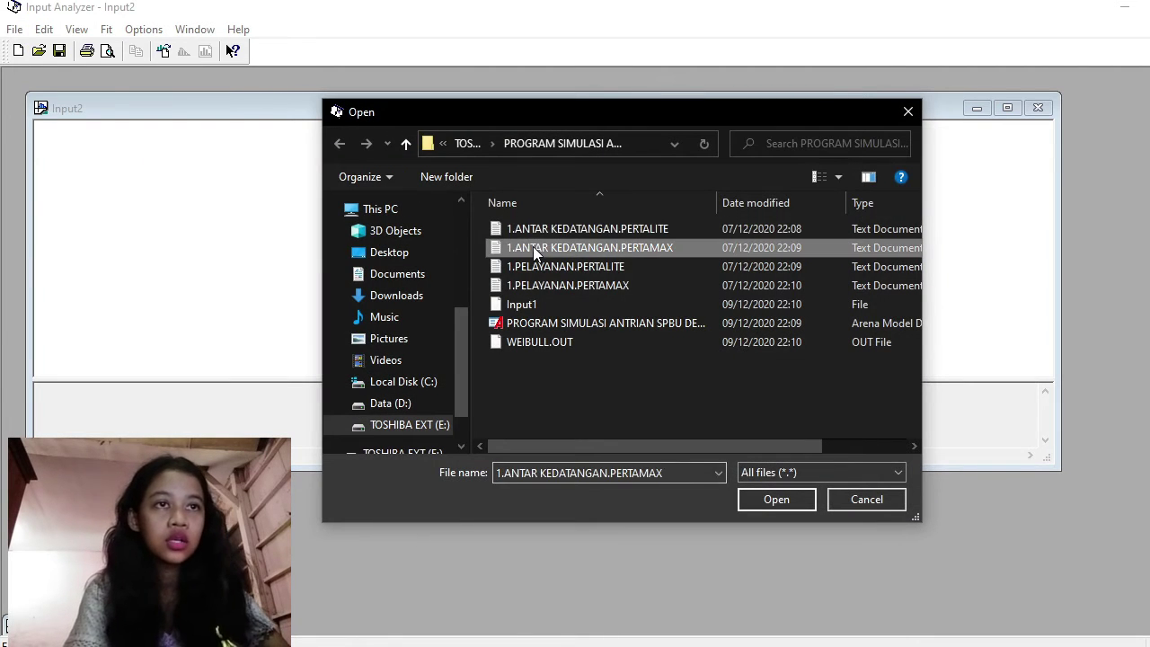
{"action": "left_click", "coordinate": [777, 499]}
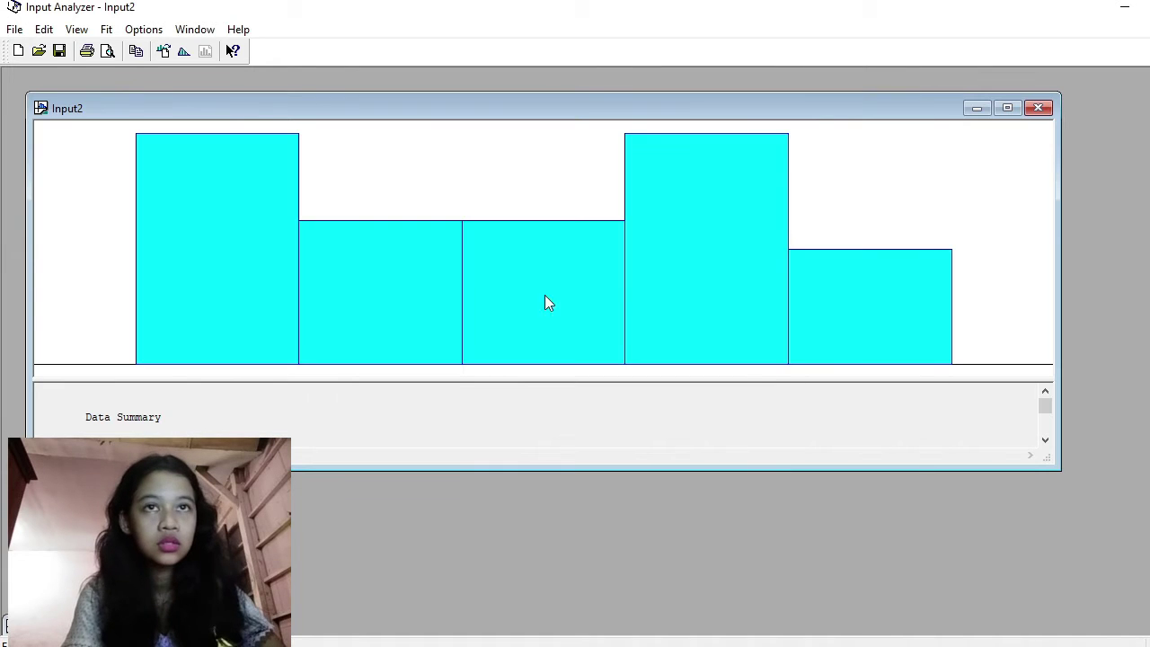
Step: Maximize the document, fit a Normal distribution to the data and select the fitted expression in the distribution summary for copying
{"action": "left_click", "coordinate": [1008, 108]}
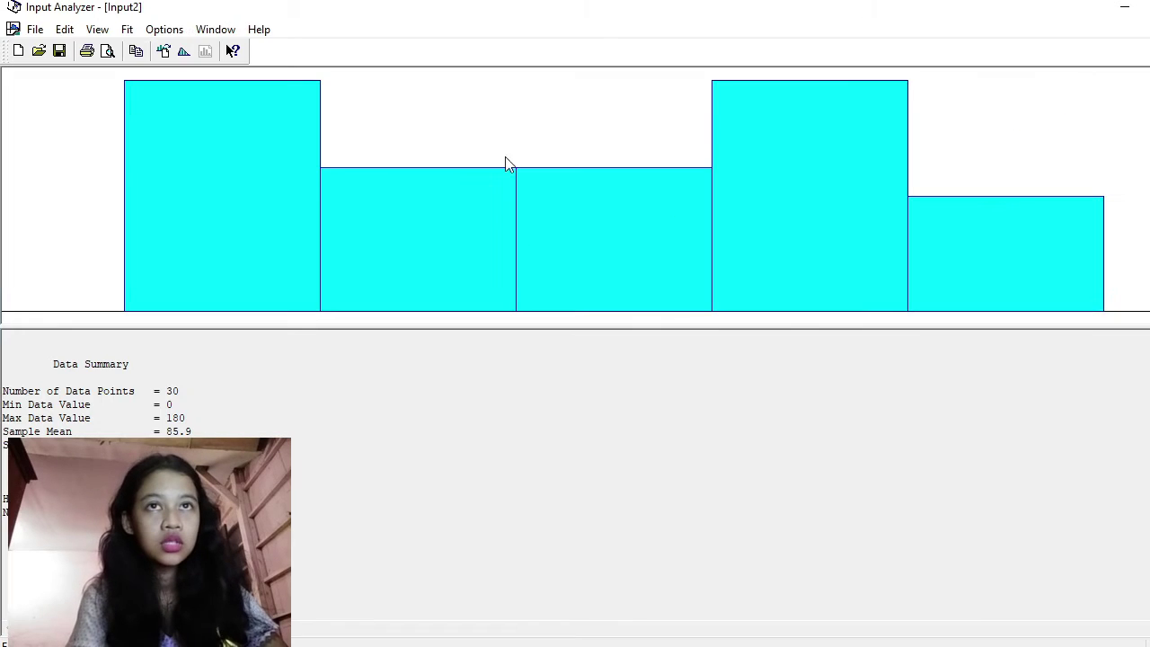
{"action": "left_click", "coordinate": [127, 29]}
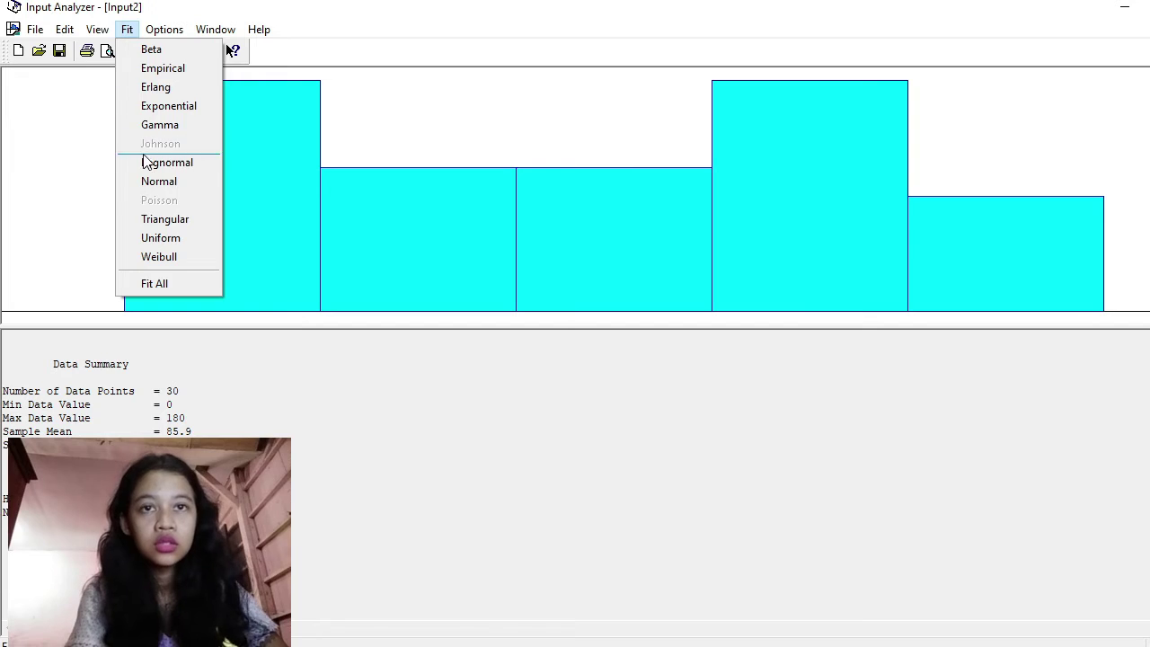
{"action": "left_click", "coordinate": [160, 183]}
{"action": "left_click_drag", "start_coordinate": [205, 392], "coordinate": [117, 385]}
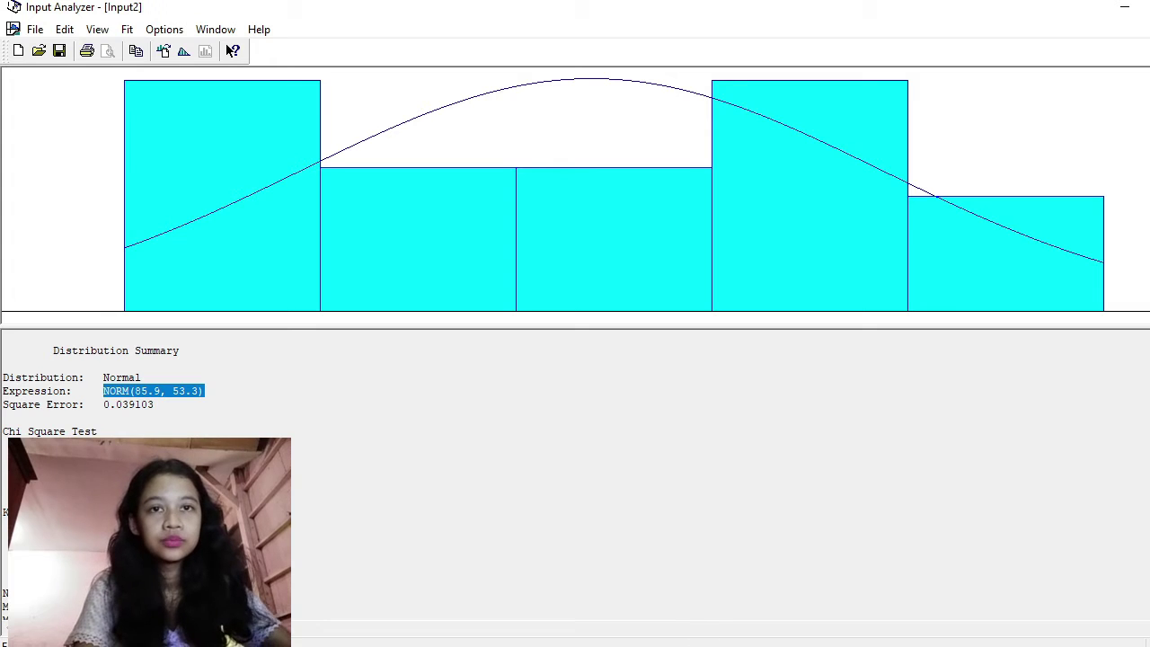
Step: Switch back to Arena and name the second Create module Kedatangan 2 with entity type Sepeda Motor 2
{"action": "key", "text": "alt+Tab"}
{"action": "left_click", "coordinate": [320, 309]}
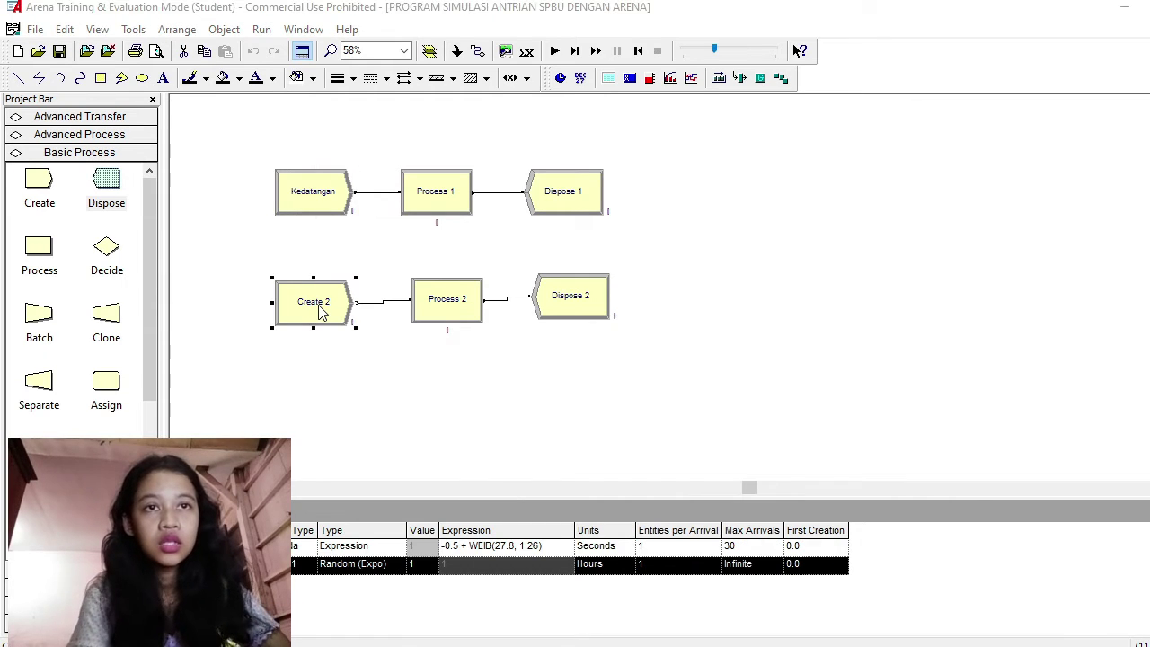
{"action": "double_click", "coordinate": [320, 309]}
{"action": "type", "text": "Ked"}
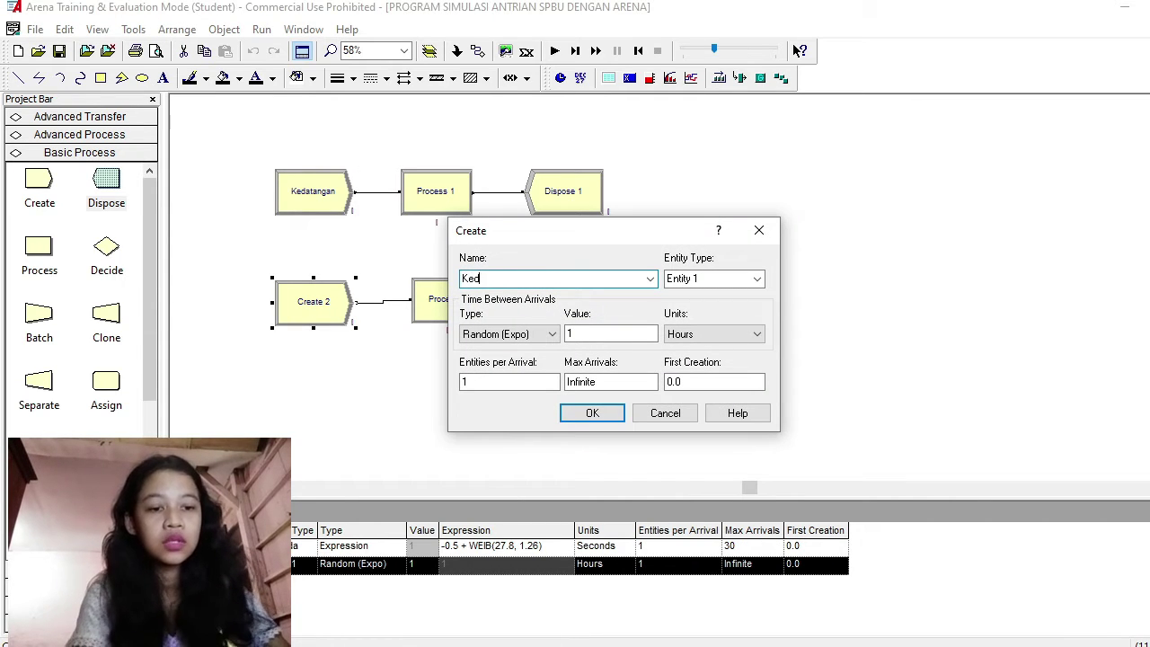
{"action": "type", "text": "atangan 2"}
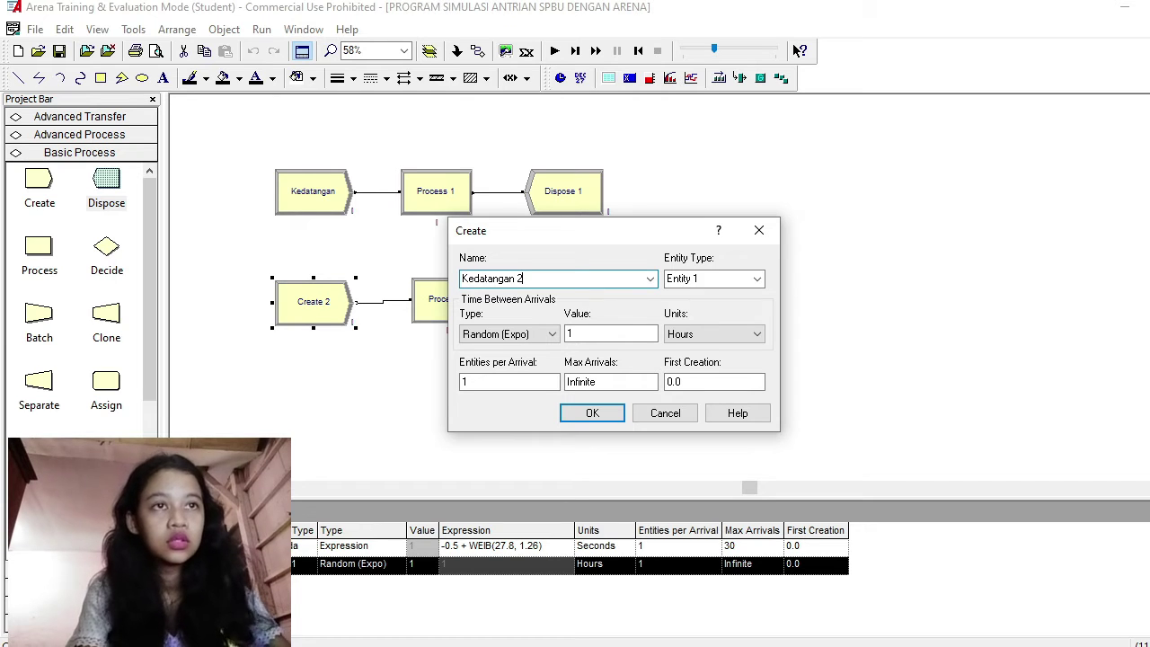
{"action": "left_click", "coordinate": [724, 280]}
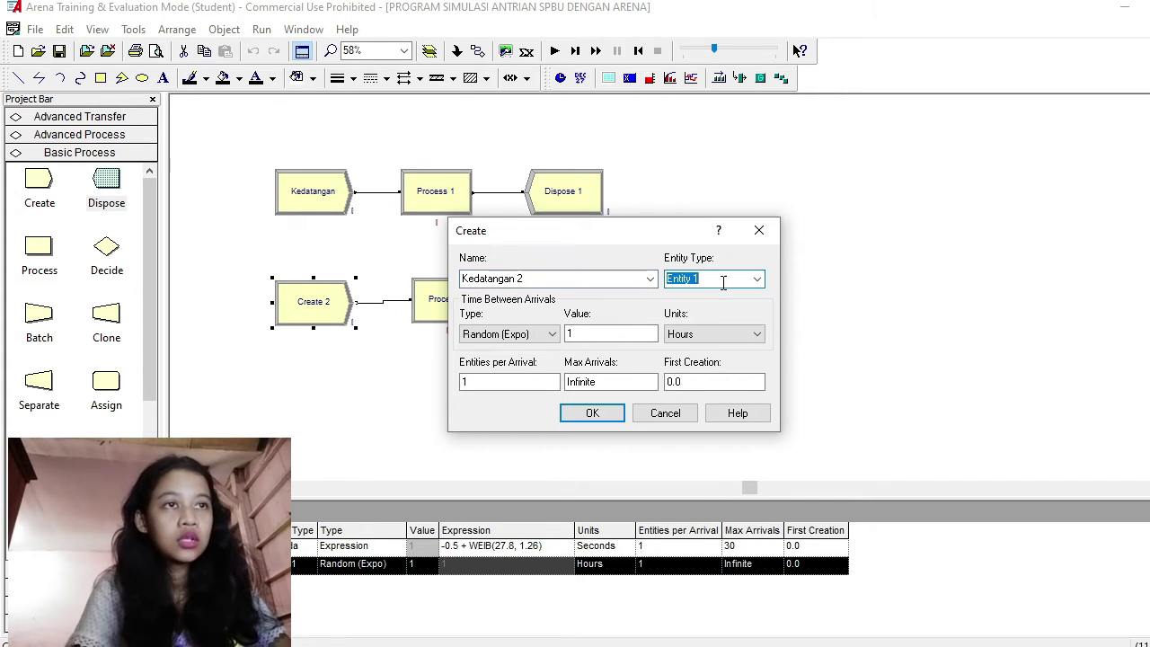
{"action": "type", "text": "Sepeda"}
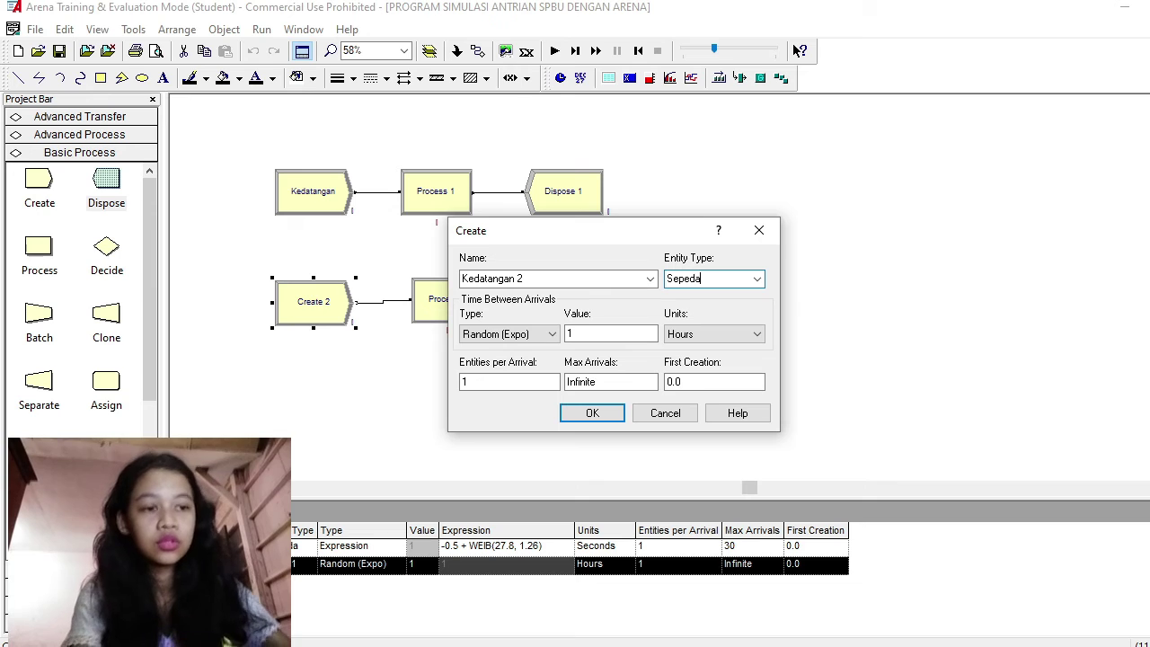
{"action": "type", "text": " Moto"}
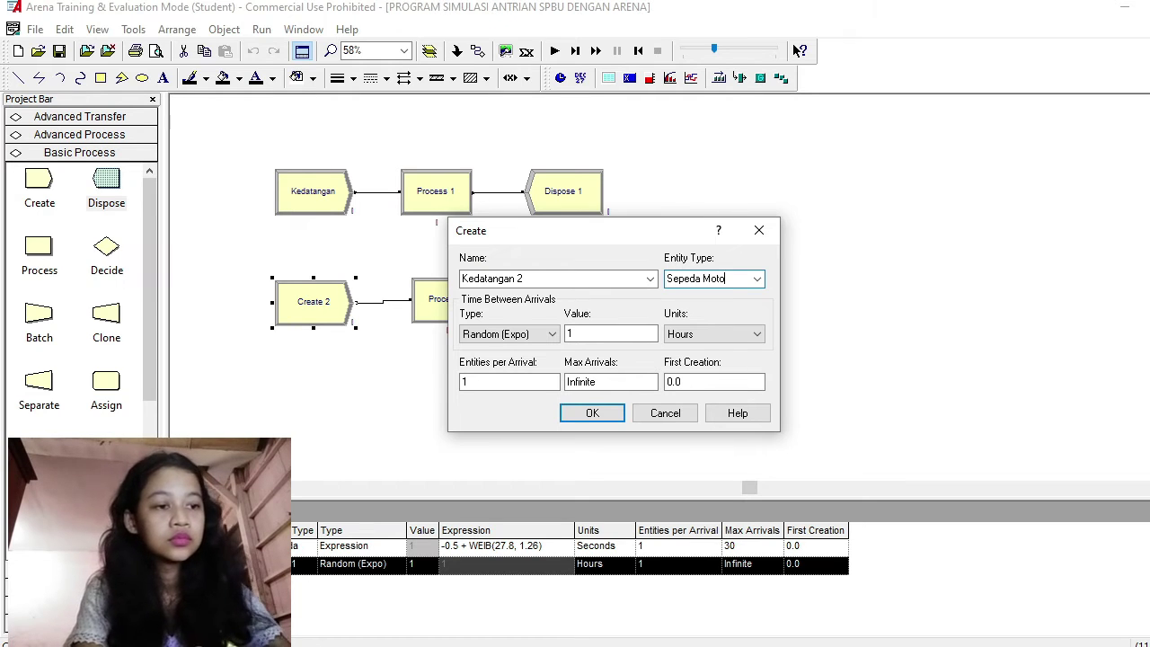
{"action": "type", "text": "r 2"}
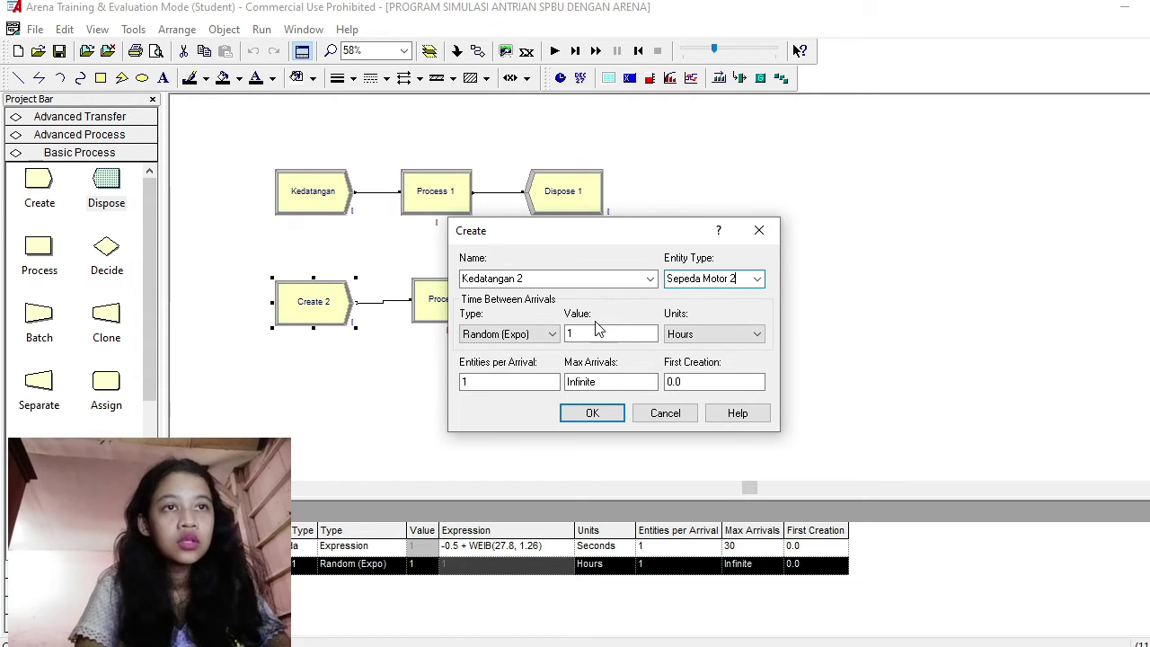
Step: Set the Kedatangan 2 module's time between arrivals to the expression NORM(85.9, 53.3) in seconds, with 30 maximum arrivals
{"action": "left_click", "coordinate": [548, 334]}
{"action": "left_click", "coordinate": [486, 386]}
{"action": "double_click", "coordinate": [580, 334]}
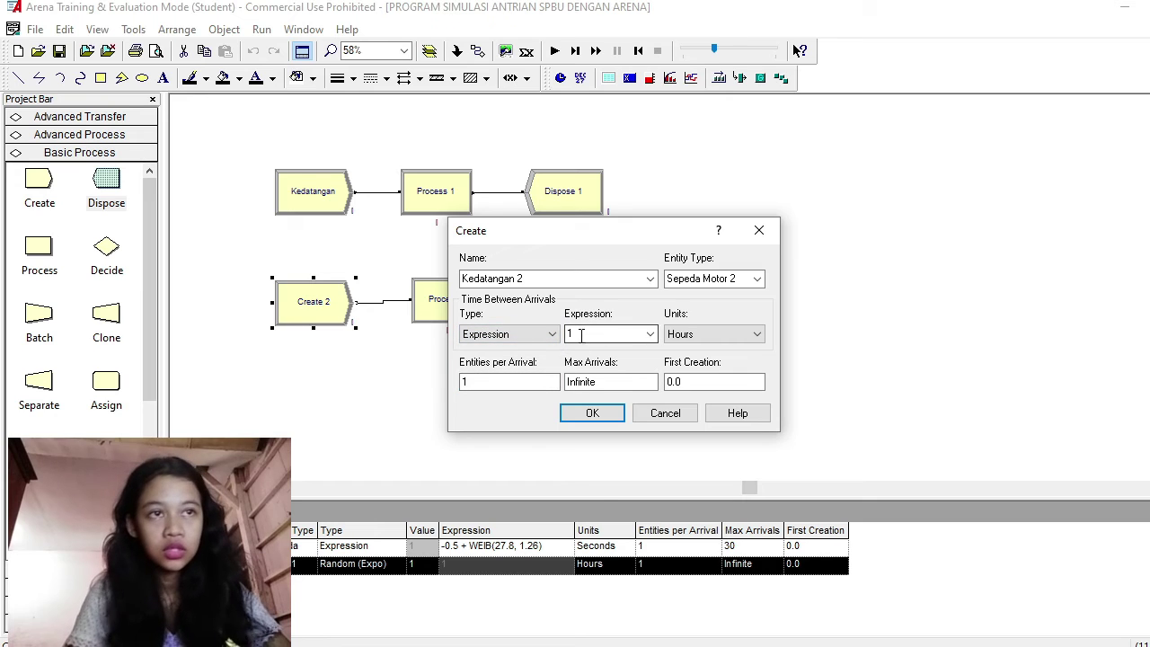
{"action": "key", "text": "ctrl+v"}
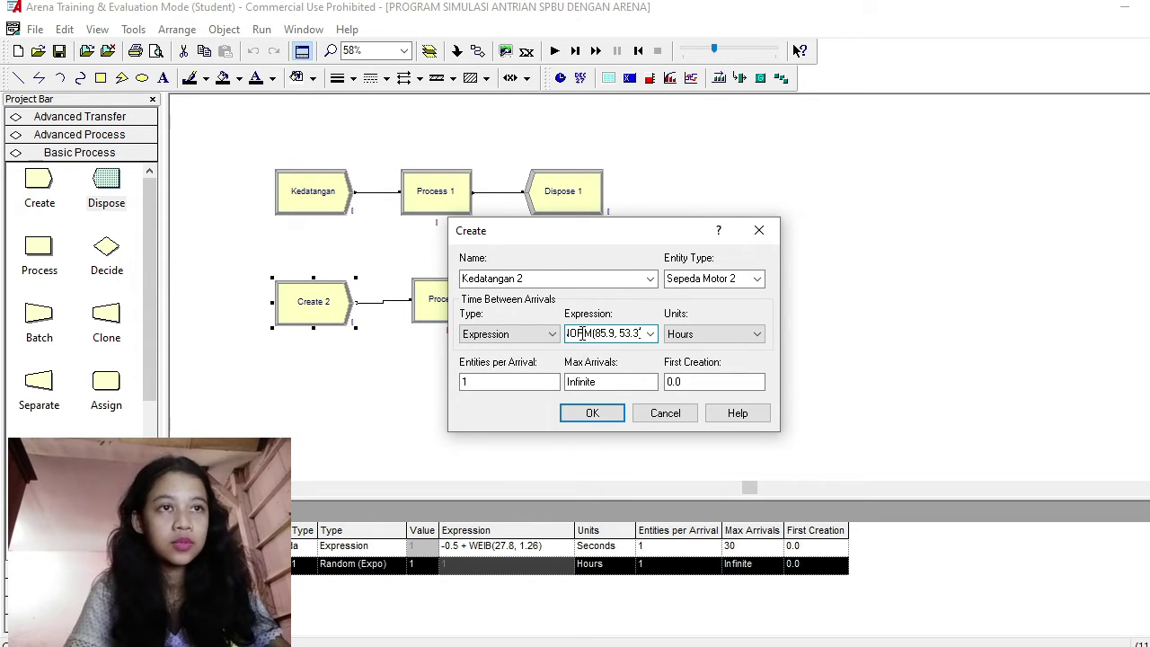
{"action": "left_click", "coordinate": [676, 335]}
{"action": "left_click", "coordinate": [683, 348]}
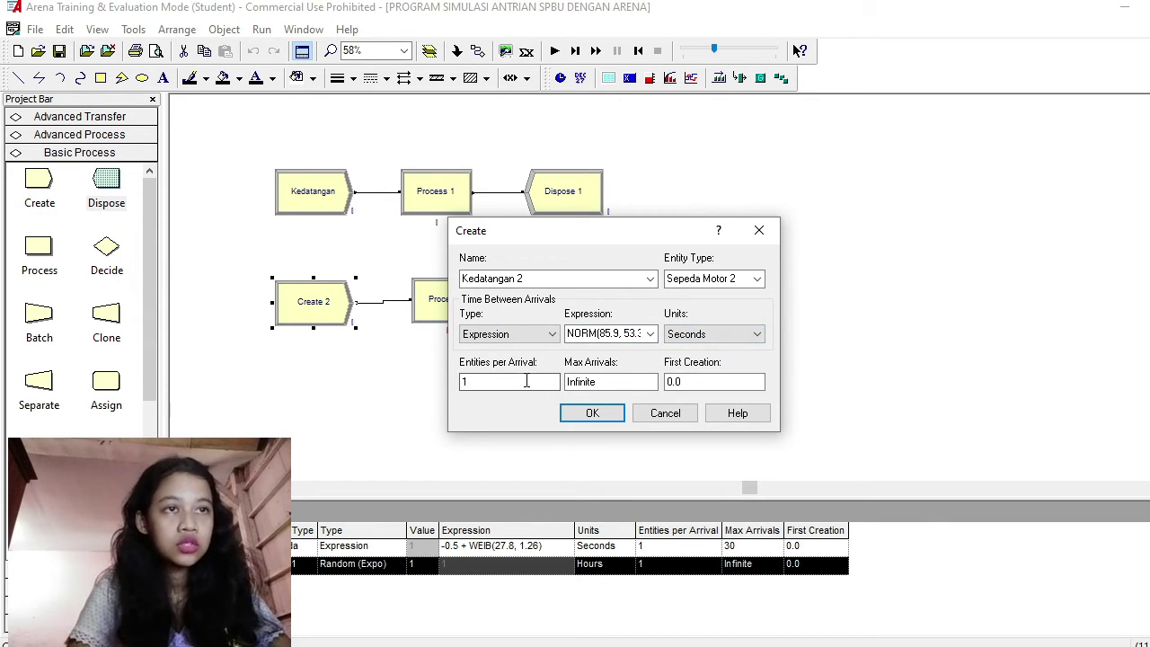
{"action": "double_click", "coordinate": [582, 381]}
{"action": "type", "text": "30"}
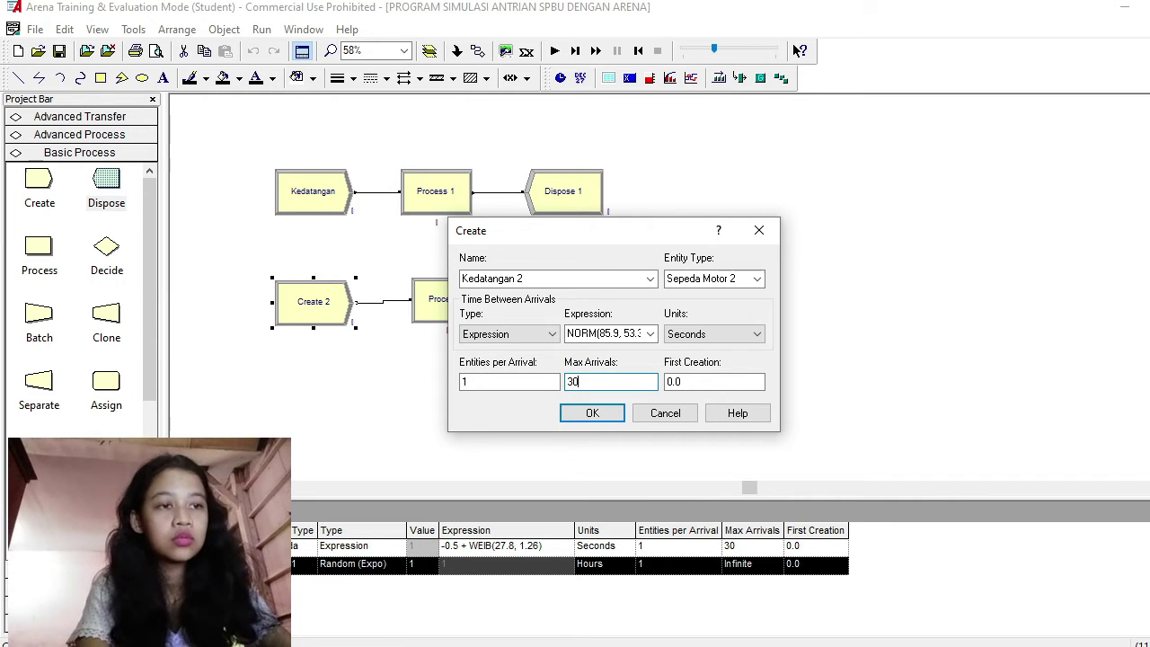
{"action": "key", "text": "Return"}
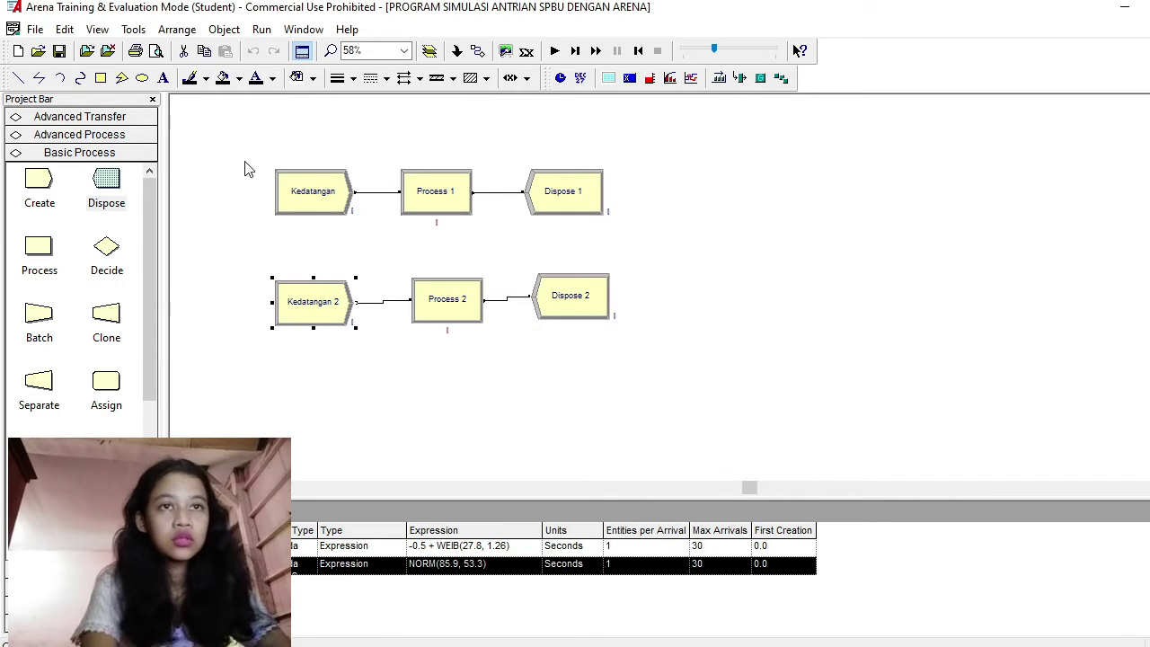
Step: Switch to Input Analyzer, close the Input2 document and create a new input document
{"action": "left_click", "coordinate": [134, 30]}
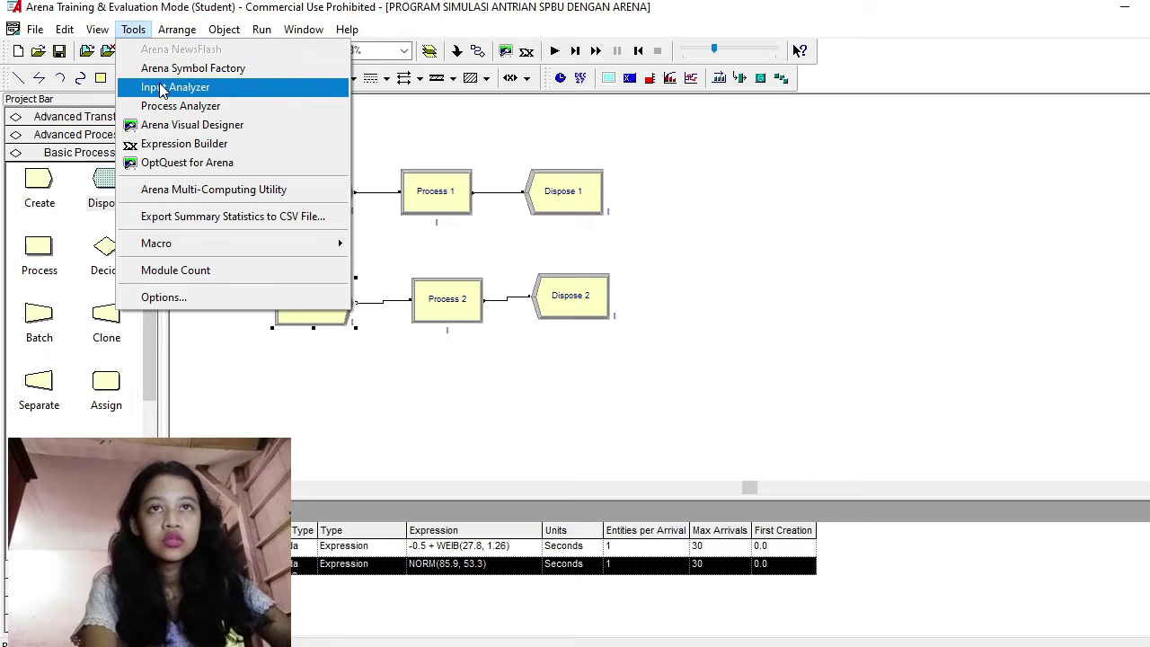
{"action": "left_click", "coordinate": [160, 85]}
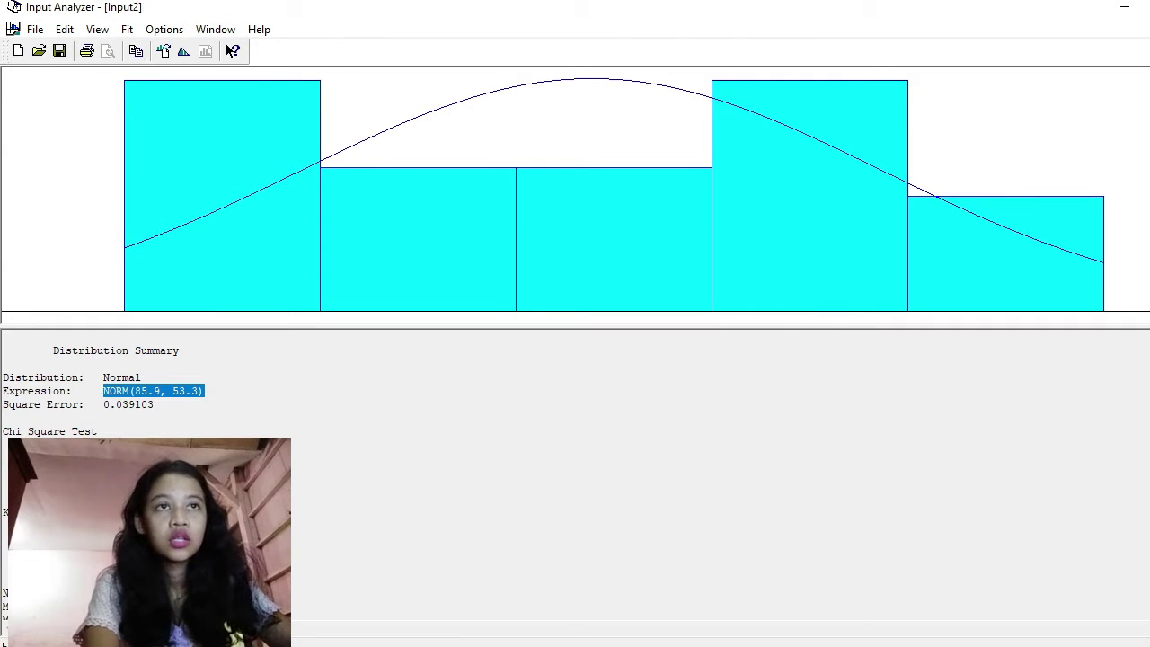
{"action": "key", "text": "ctrl+F4"}
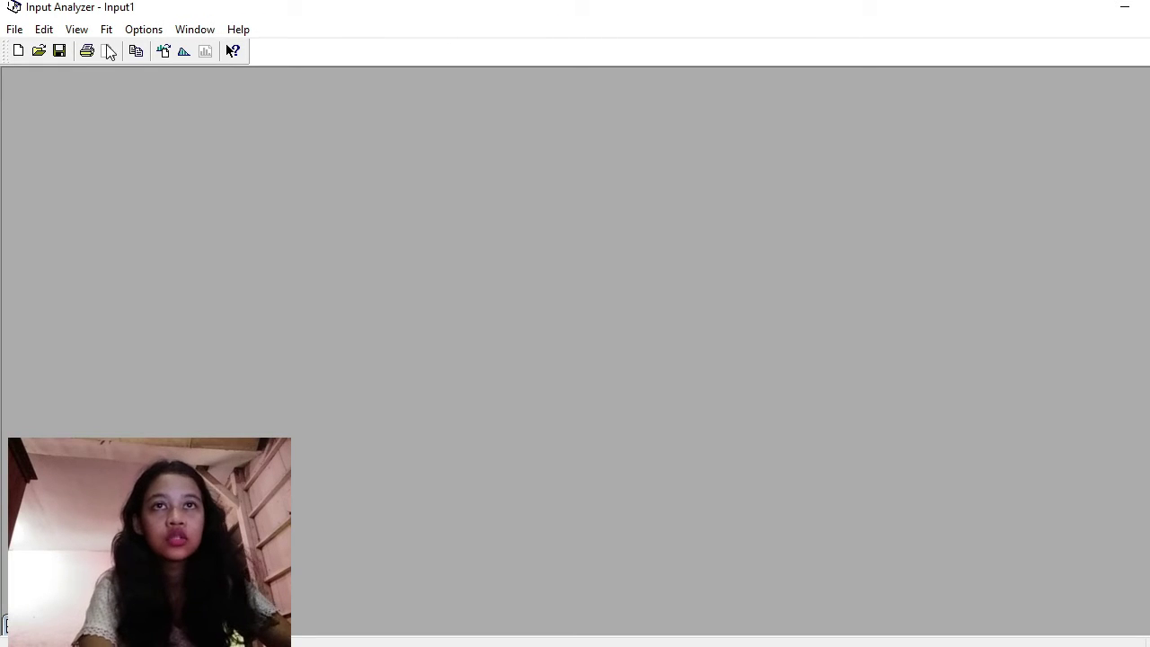
{"action": "left_click", "coordinate": [14, 29]}
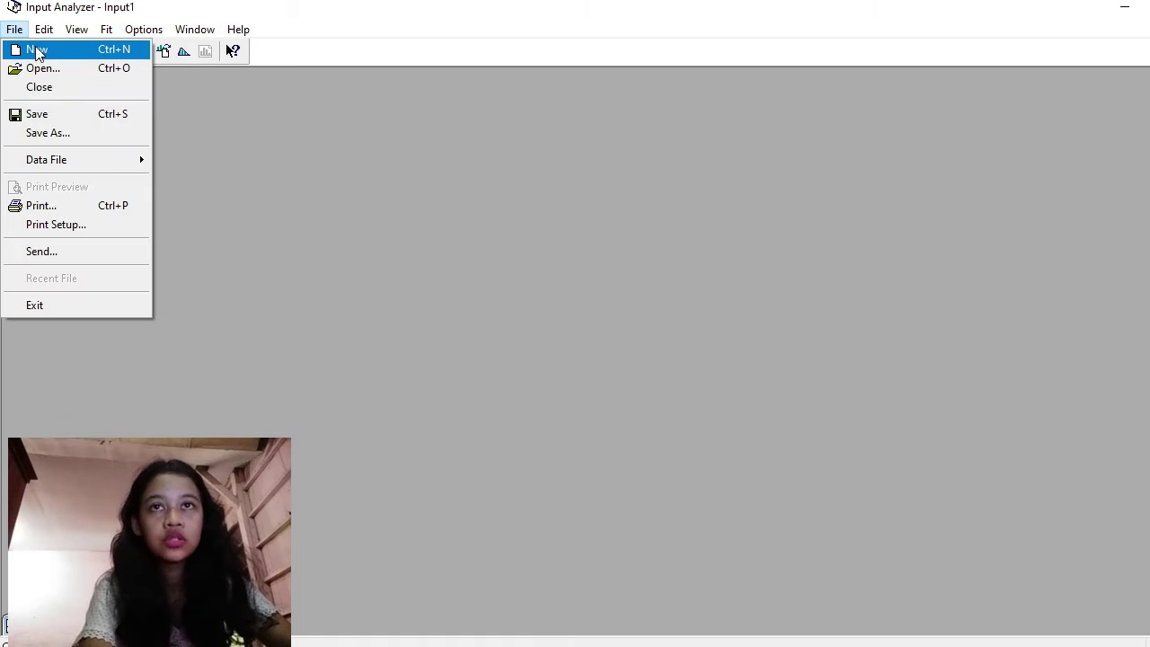
{"action": "left_click", "coordinate": [36, 49]}
Step: Load the existing data file 1.PELAYANAN.PERTALITE into the new input document
{"action": "left_click", "coordinate": [14, 29]}
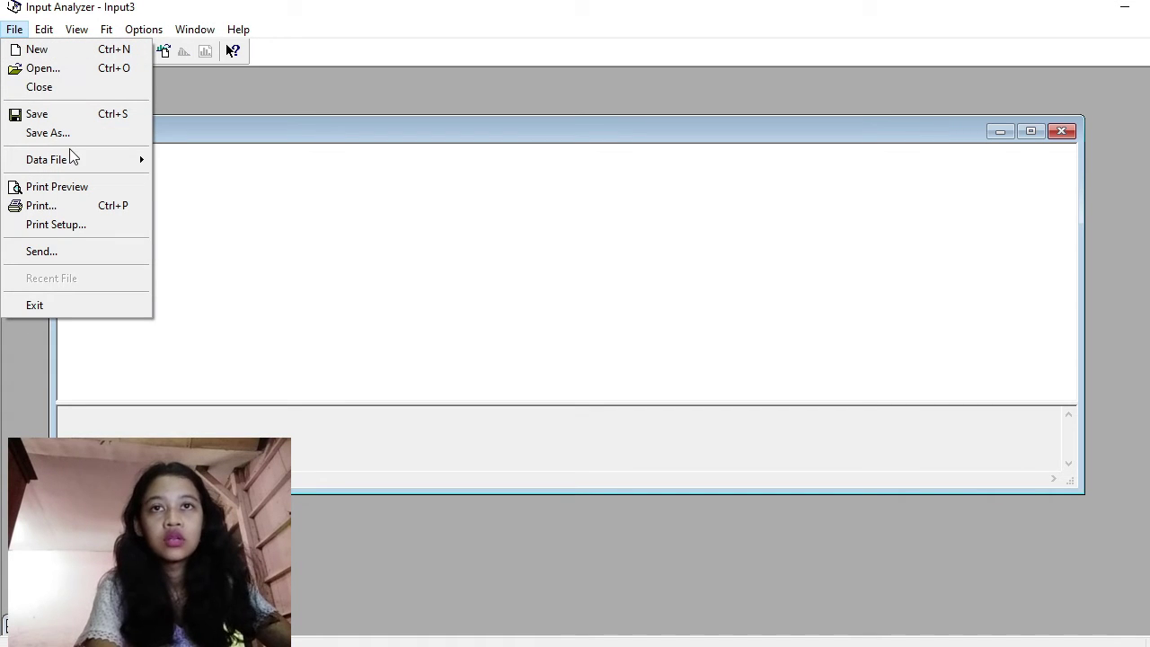
{"action": "mouse_move", "coordinate": [103, 162]}
{"action": "left_click", "coordinate": [168, 161]}
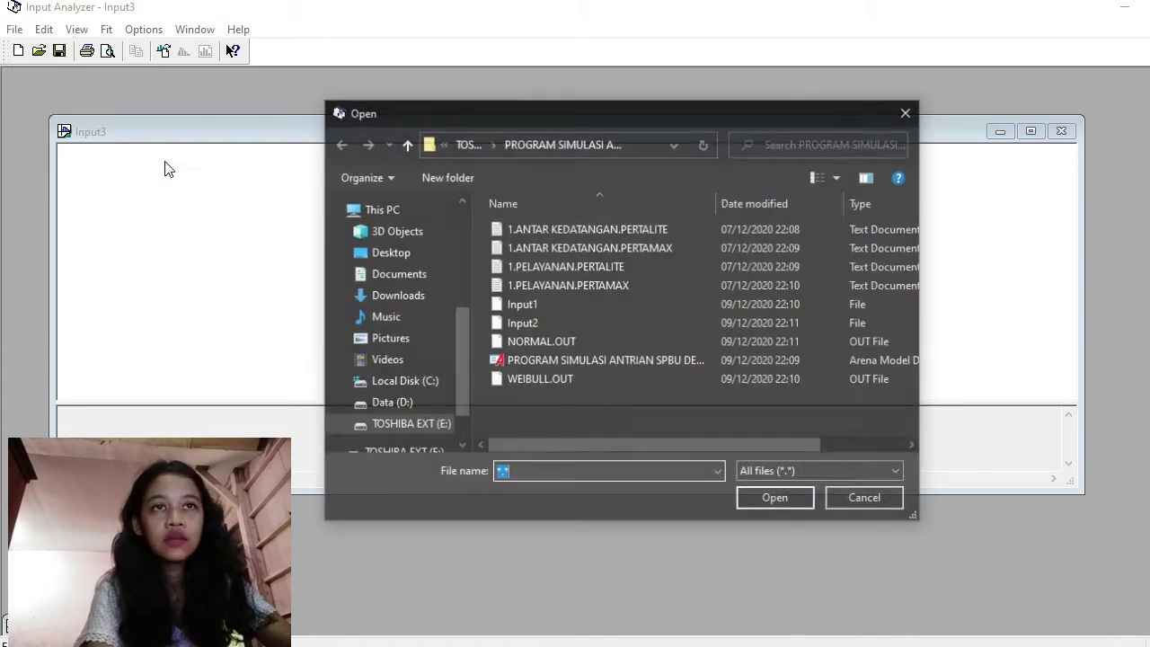
{"action": "left_click", "coordinate": [637, 266]}
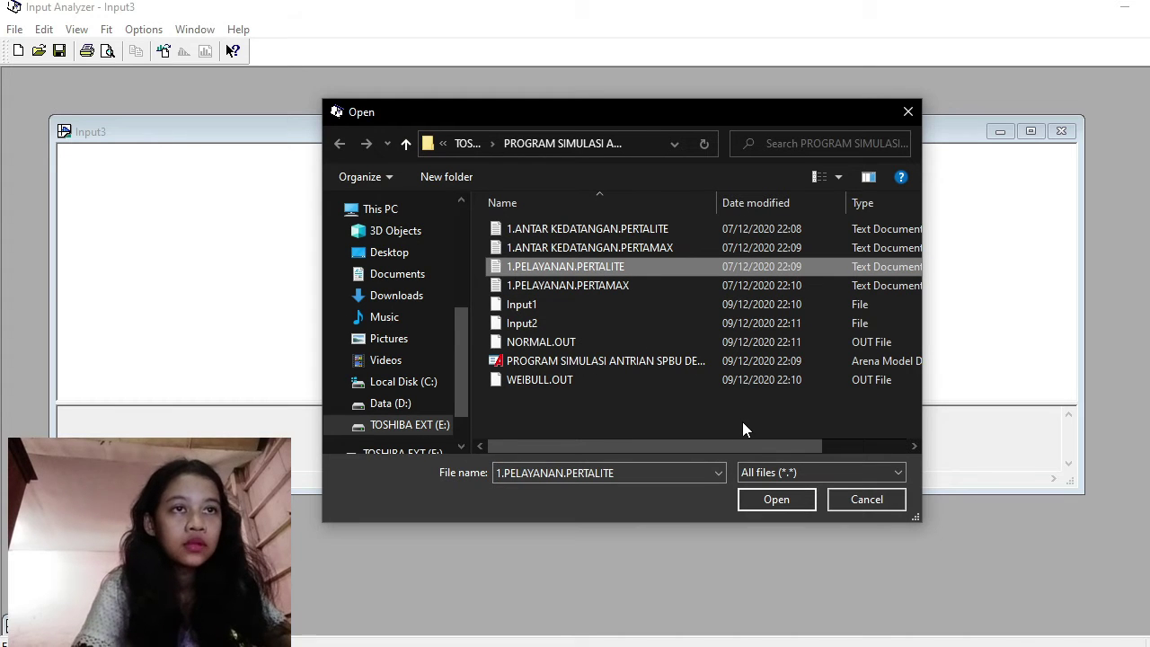
{"action": "left_click", "coordinate": [778, 501]}
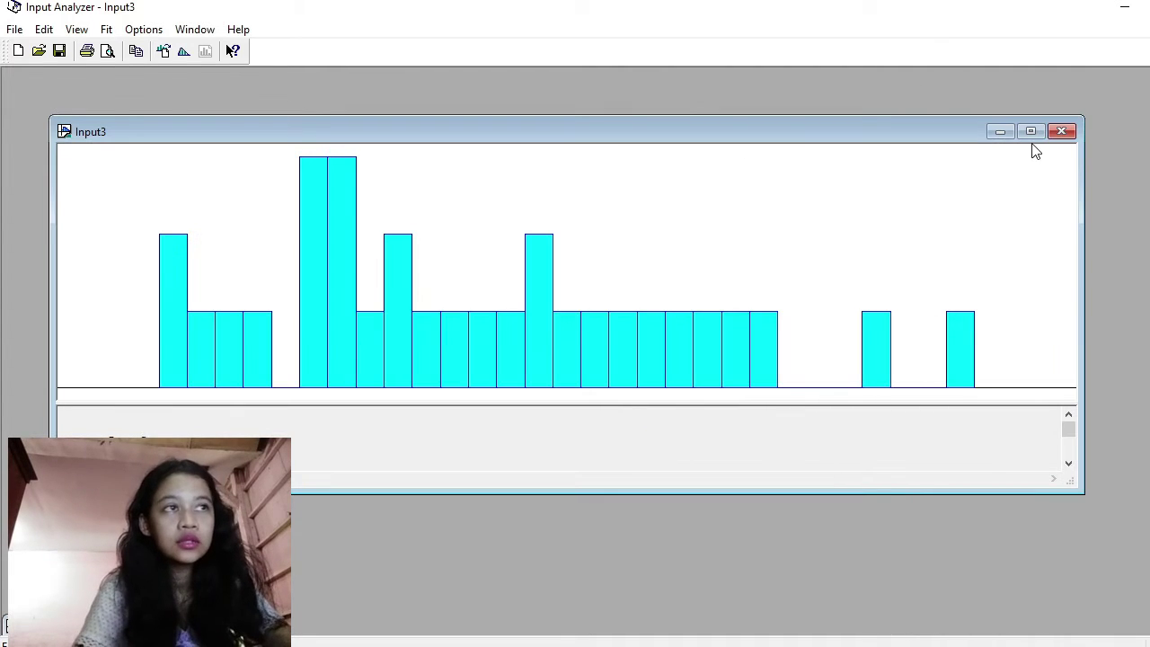
Step: Maximize the Input3 document, fit a Normal distribution to the Pertalite service data and select the fitted expression for copying
{"action": "left_click", "coordinate": [1030, 133]}
{"action": "left_click", "coordinate": [131, 27]}
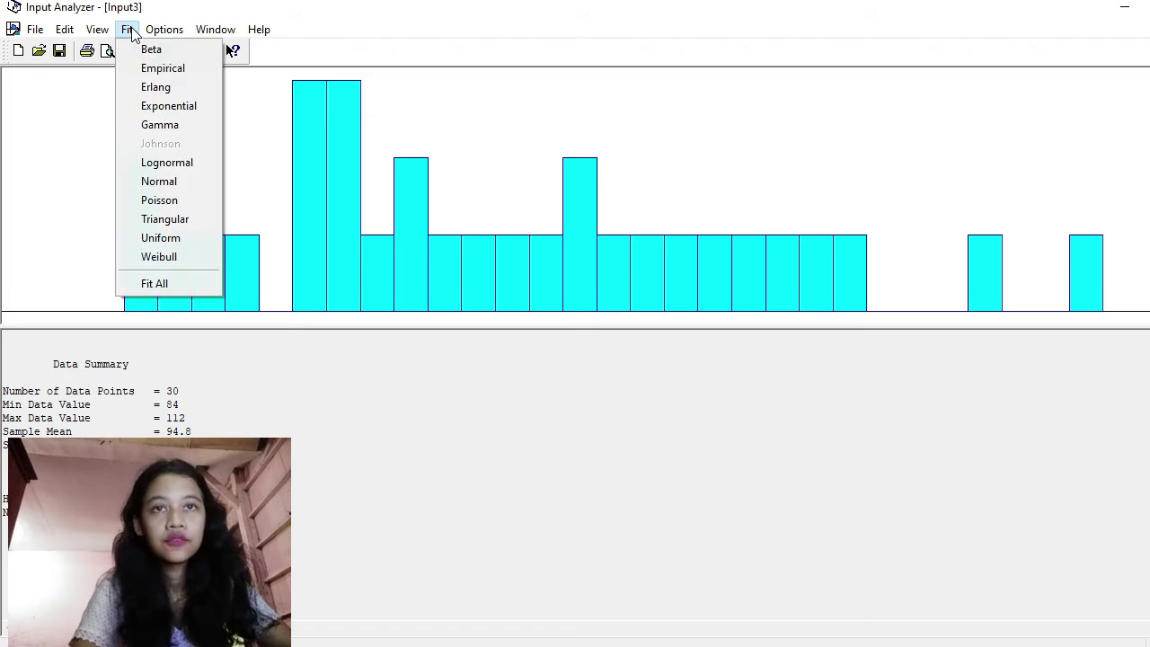
{"action": "left_click", "coordinate": [176, 183]}
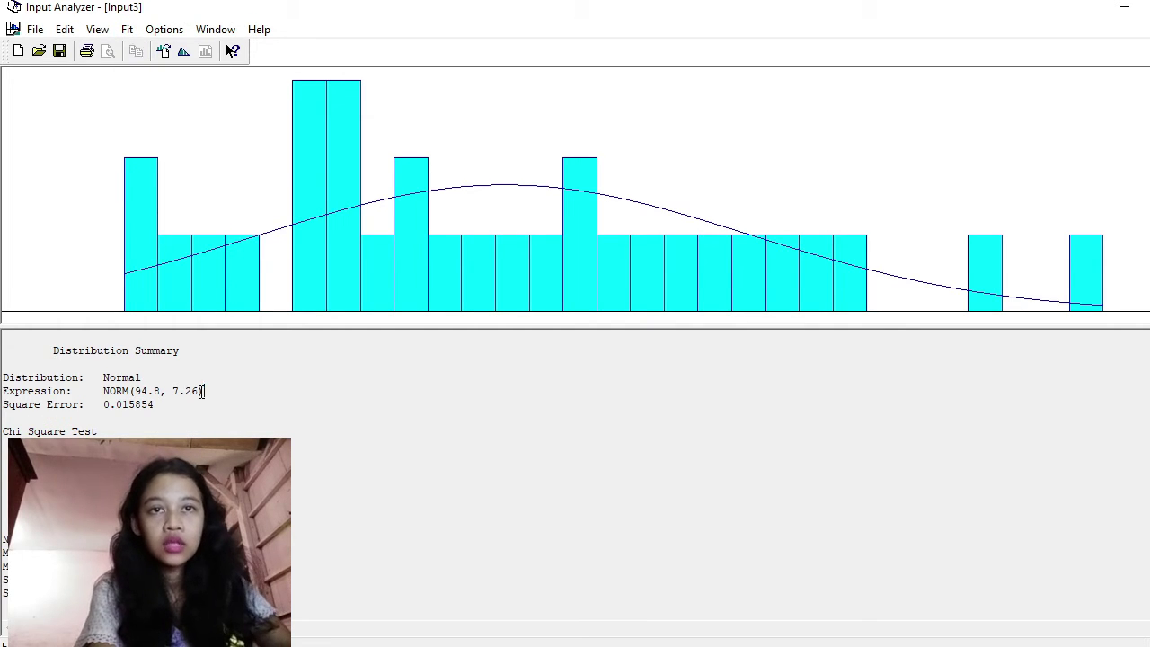
{"action": "left_click_drag", "start_coordinate": [203, 391], "coordinate": [105, 394]}
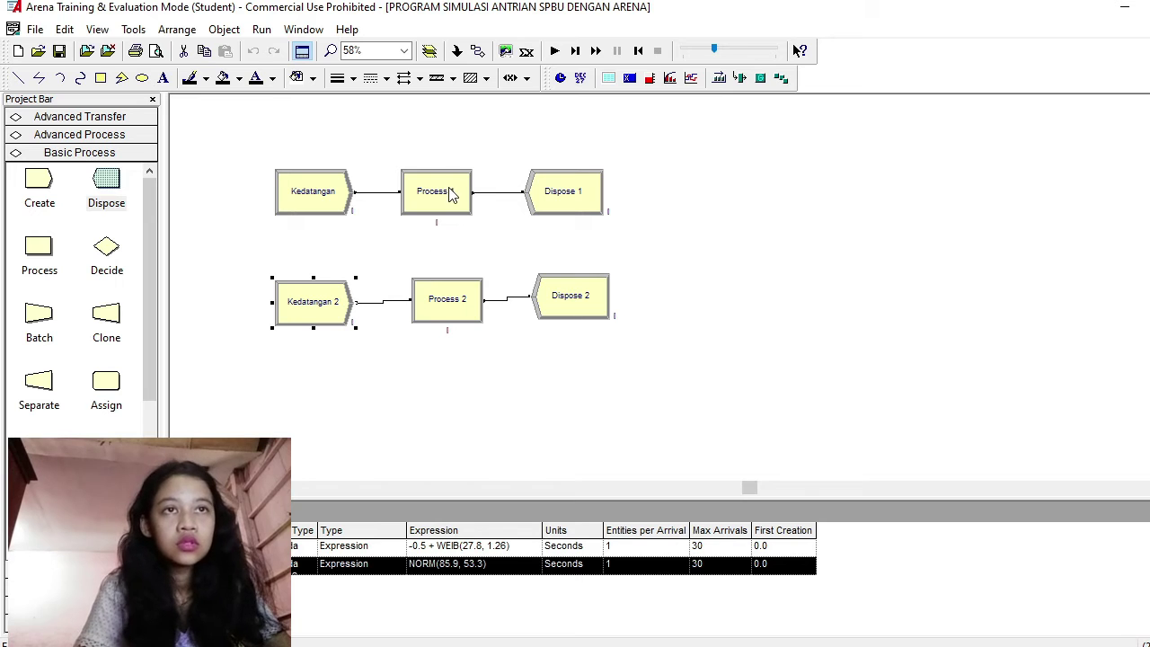
Step: Switch back to Arena, name the first Process module Stasiun Pertalite and set its action to Seize Delay Release
{"action": "left_click", "coordinate": [447, 189]}
{"action": "double_click", "coordinate": [447, 189]}
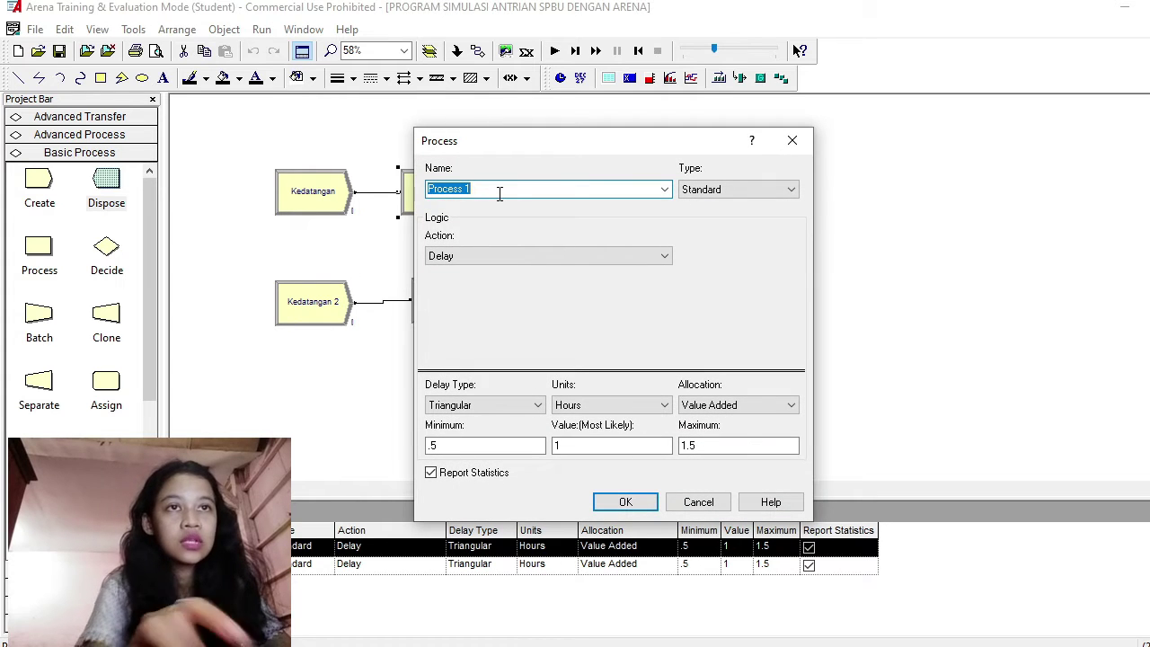
{"action": "type", "text": "Stasiun Pertalit"}
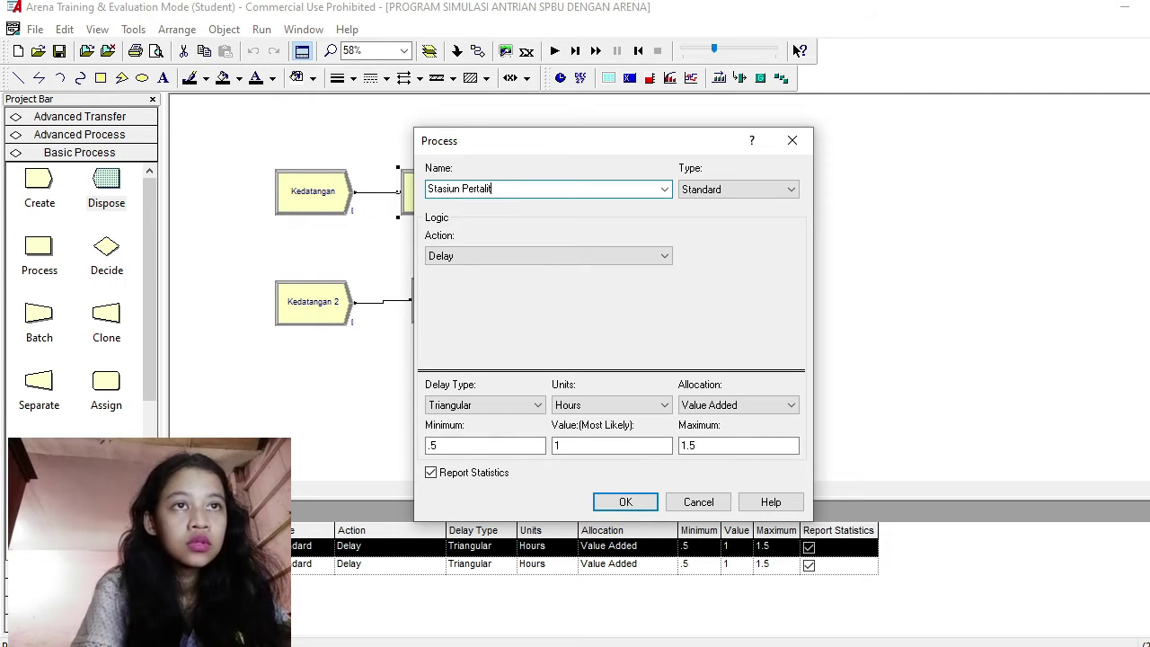
{"action": "type", "text": "e"}
{"action": "left_click", "coordinate": [546, 250]}
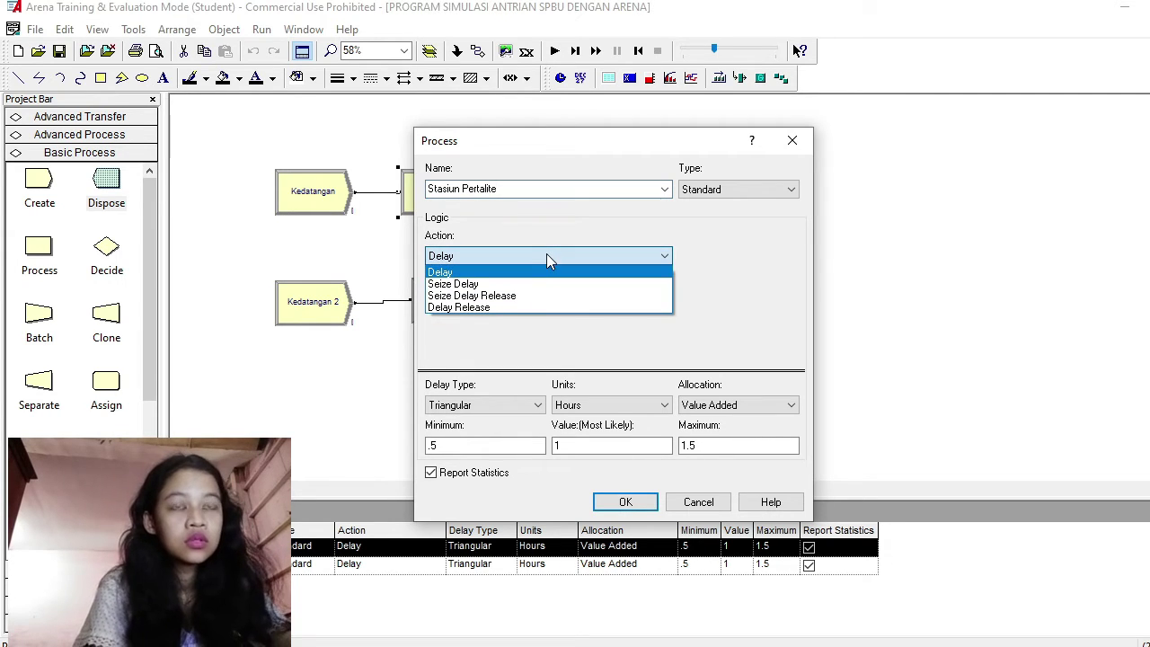
{"action": "left_click", "coordinate": [540, 296]}
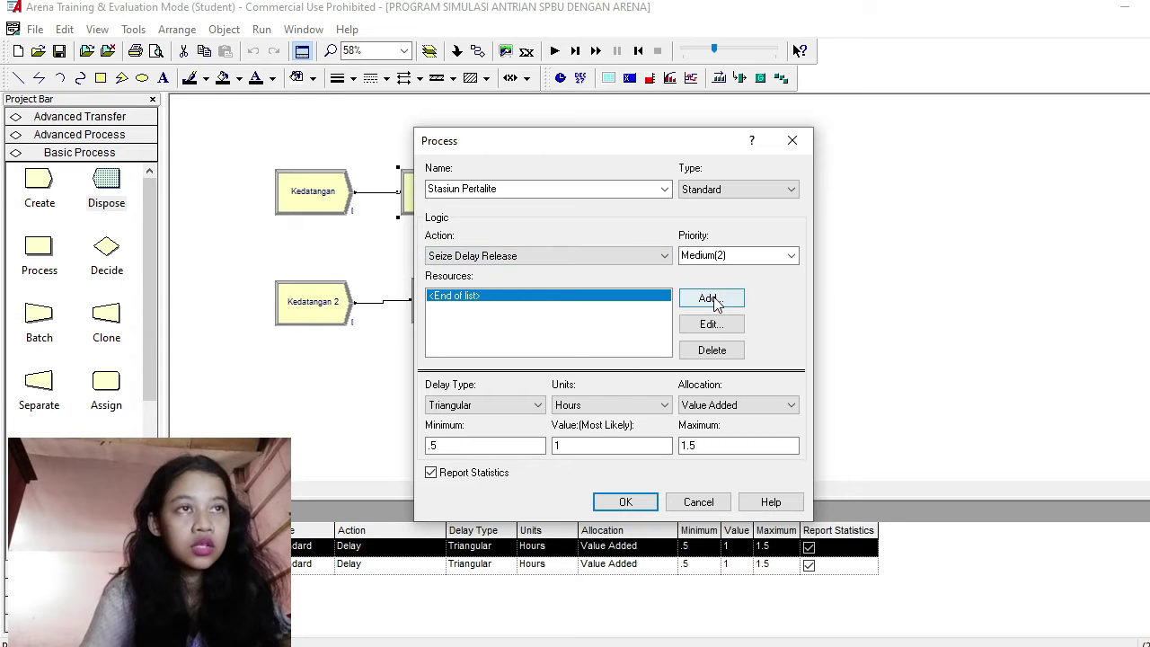
Step: Add a resource named Server Pertalite to the Stasiun Pertalite process
{"action": "left_click", "coordinate": [712, 302]}
{"action": "left_click", "coordinate": [557, 330]}
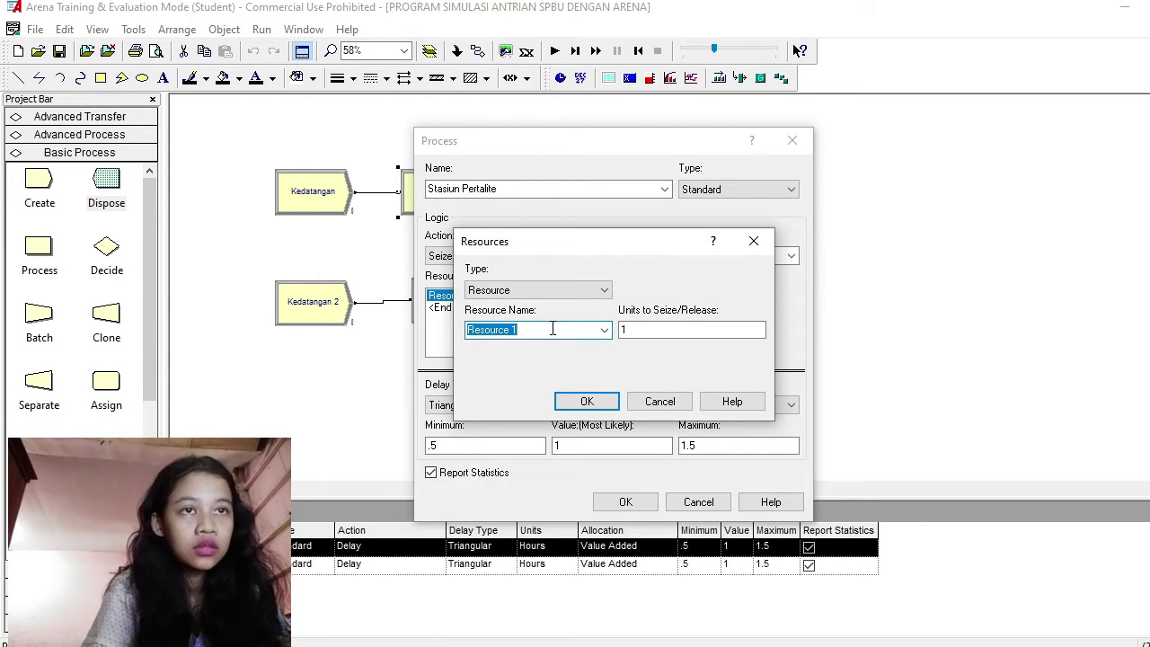
{"action": "type", "text": "Server"}
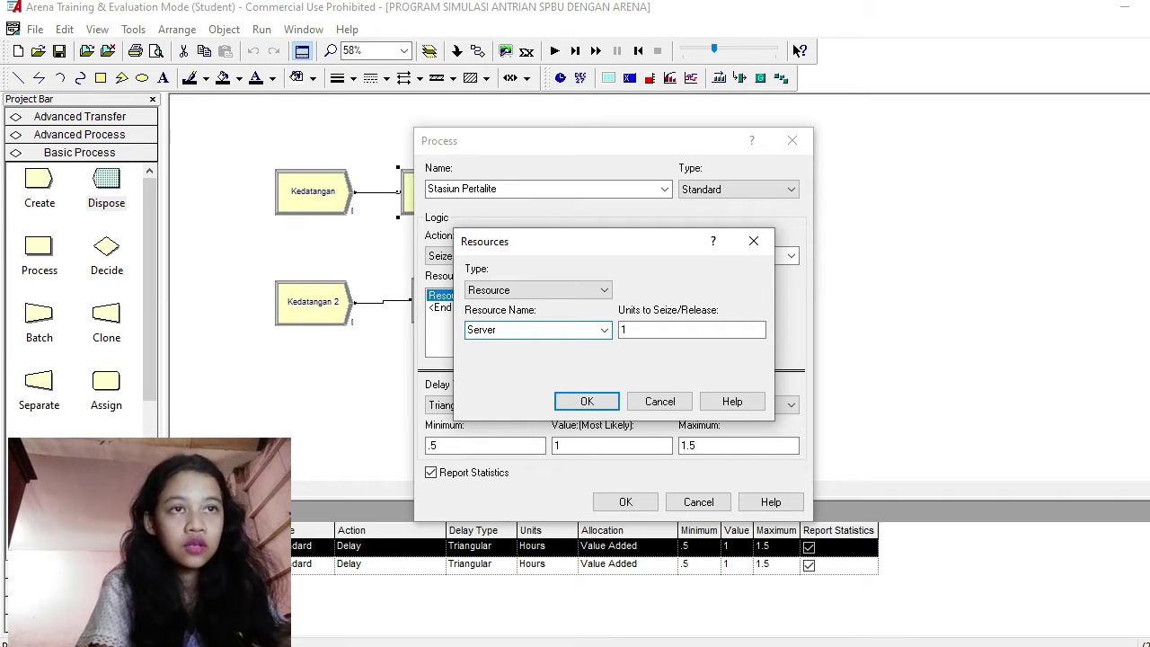
{"action": "type", "text": " P"}
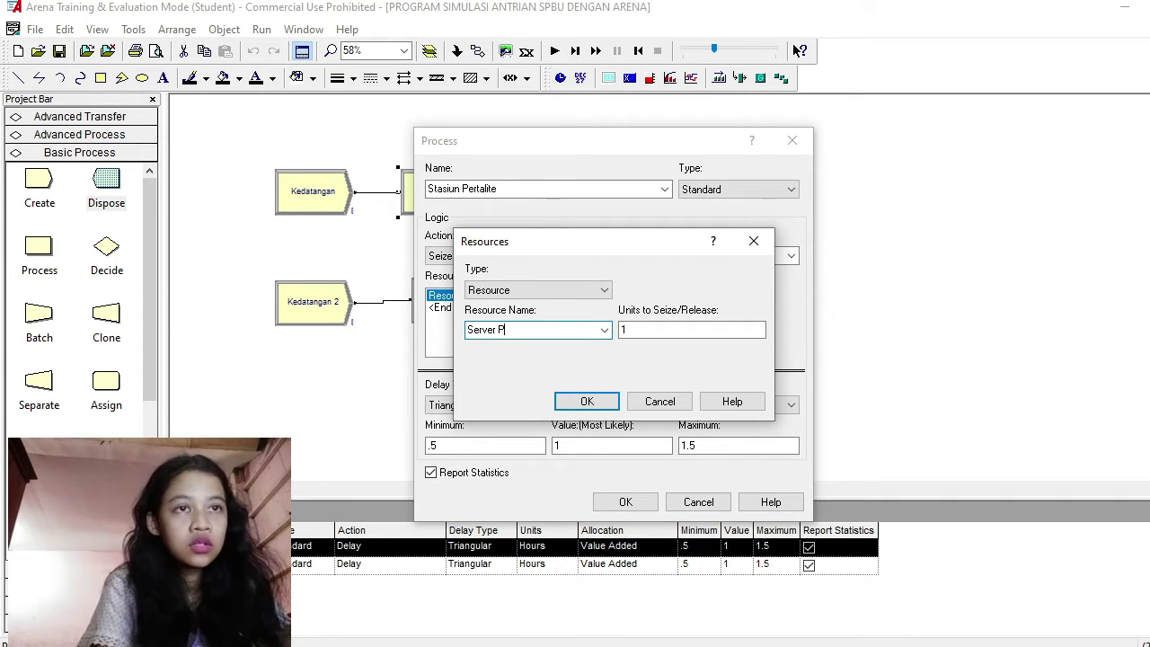
{"action": "type", "text": "ertalite"}
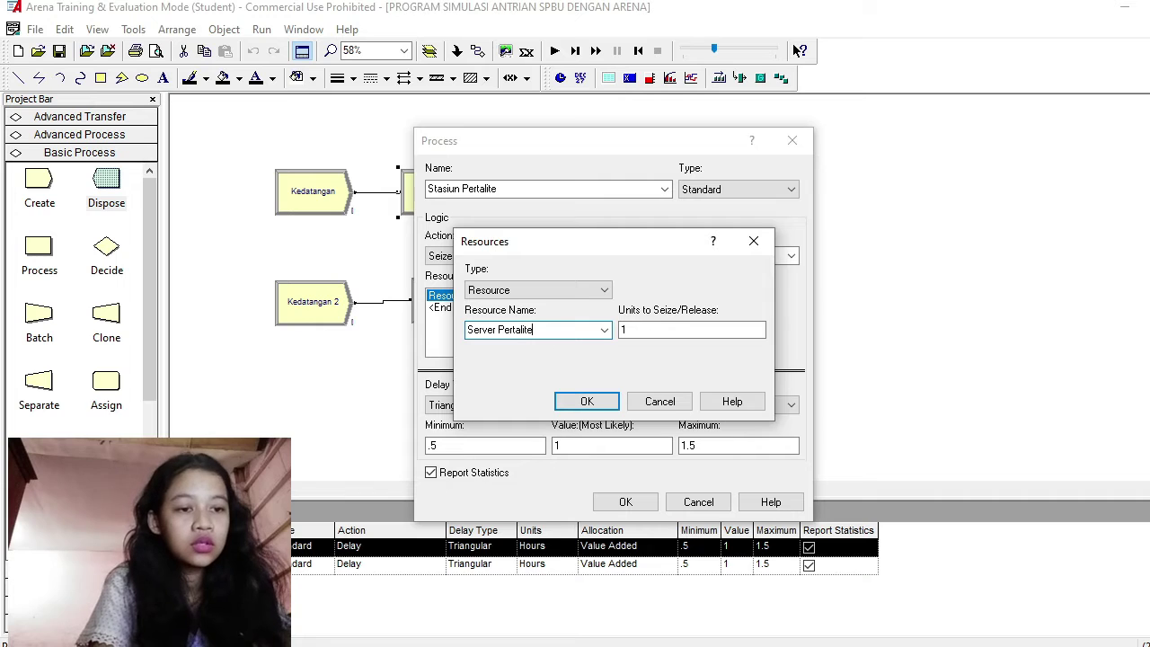
{"action": "left_click", "coordinate": [587, 401]}
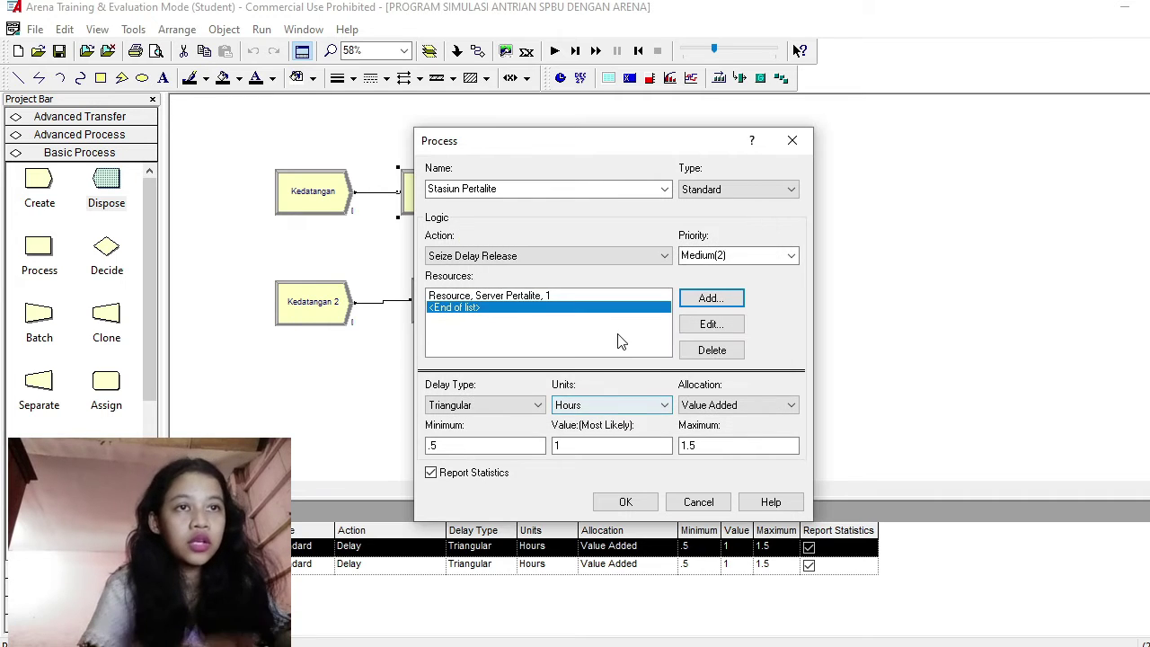
Step: Set the Stasiun Pertalite delay to the expression NORM(94.8, 7.26) in seconds and accept the module settings
{"action": "left_click", "coordinate": [526, 405]}
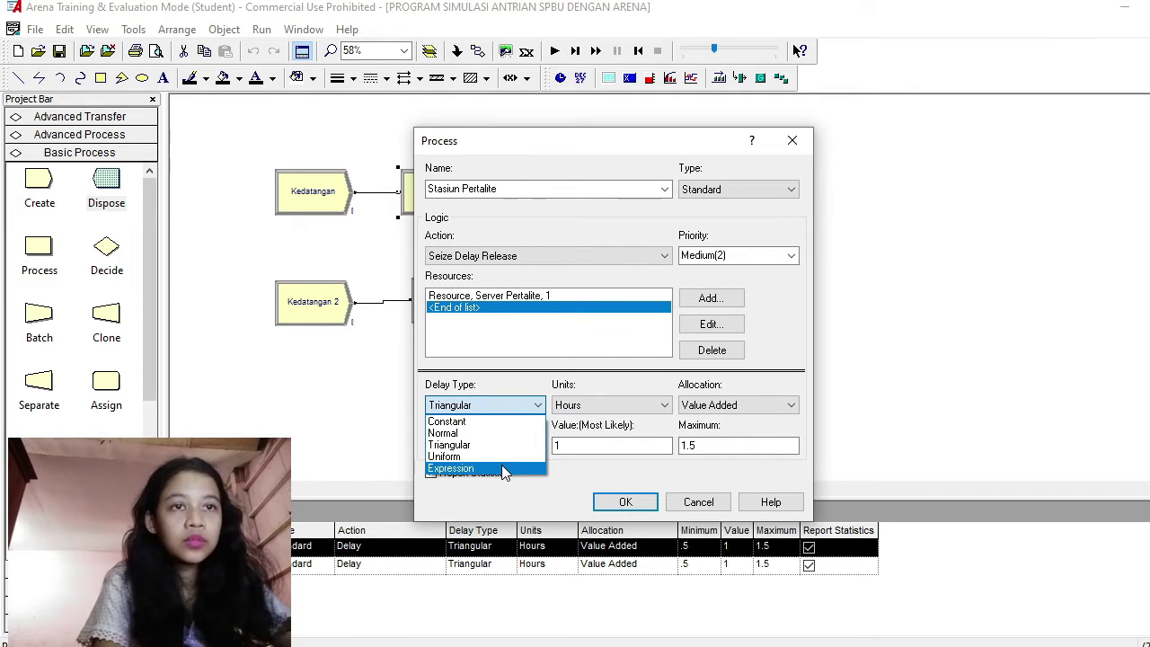
{"action": "left_click", "coordinate": [501, 469]}
{"action": "left_click", "coordinate": [607, 406]}
{"action": "left_click", "coordinate": [572, 420]}
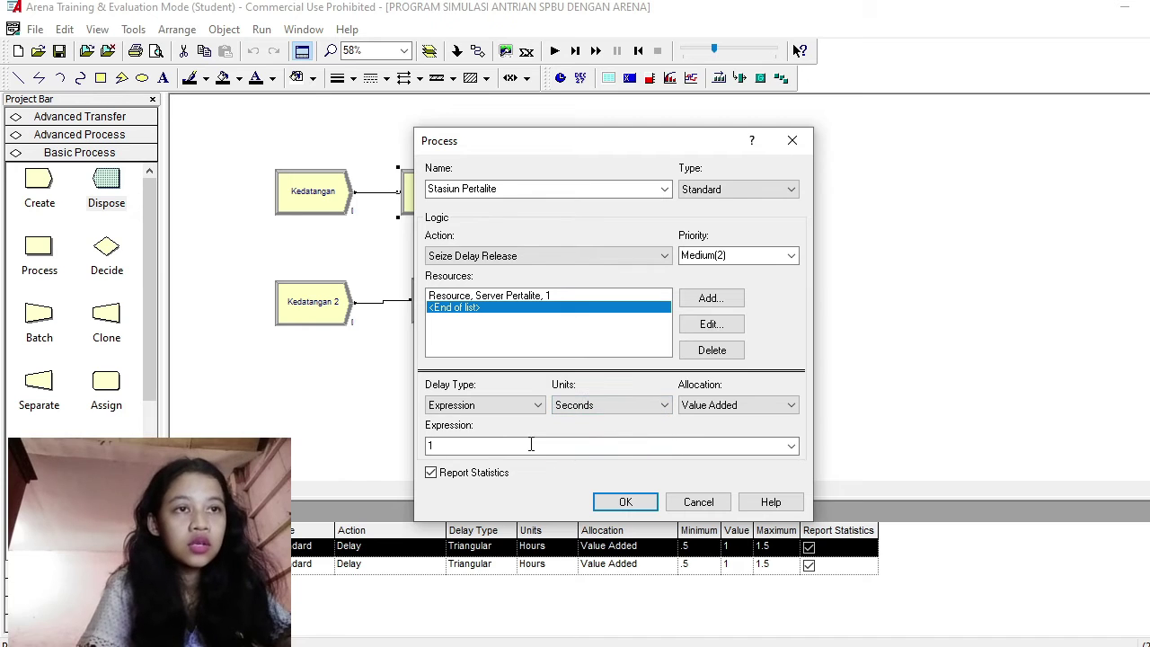
{"action": "double_click", "coordinate": [476, 451]}
{"action": "type", "text": "NORM(94.6, 7.26)"}
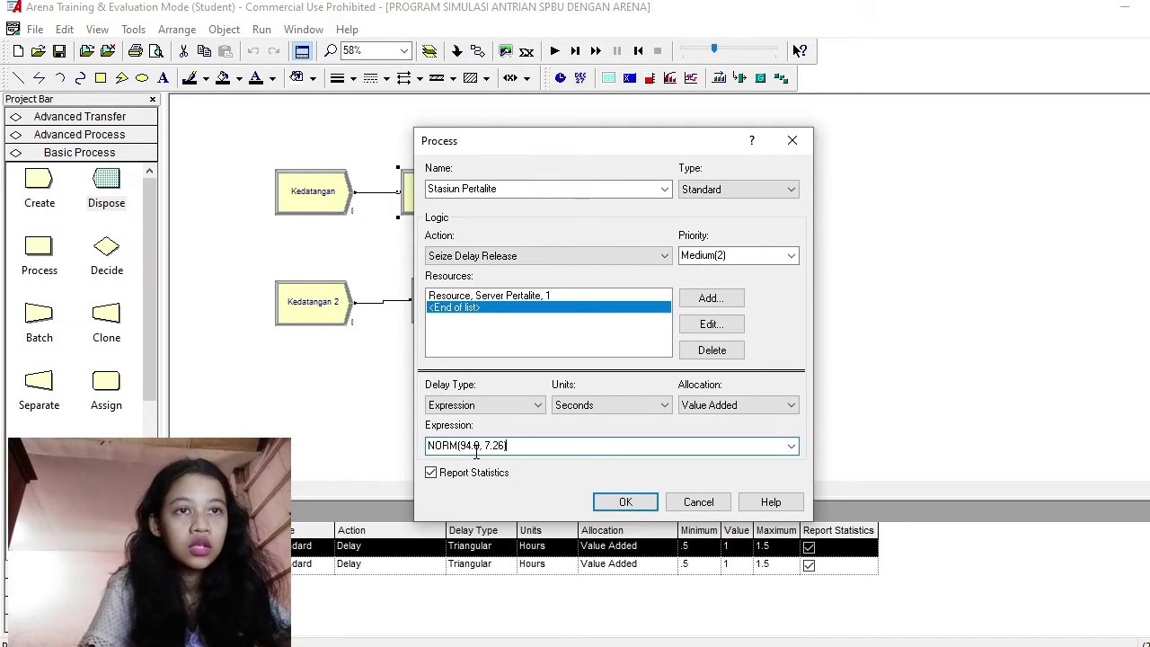
{"action": "left_click", "coordinate": [626, 502]}
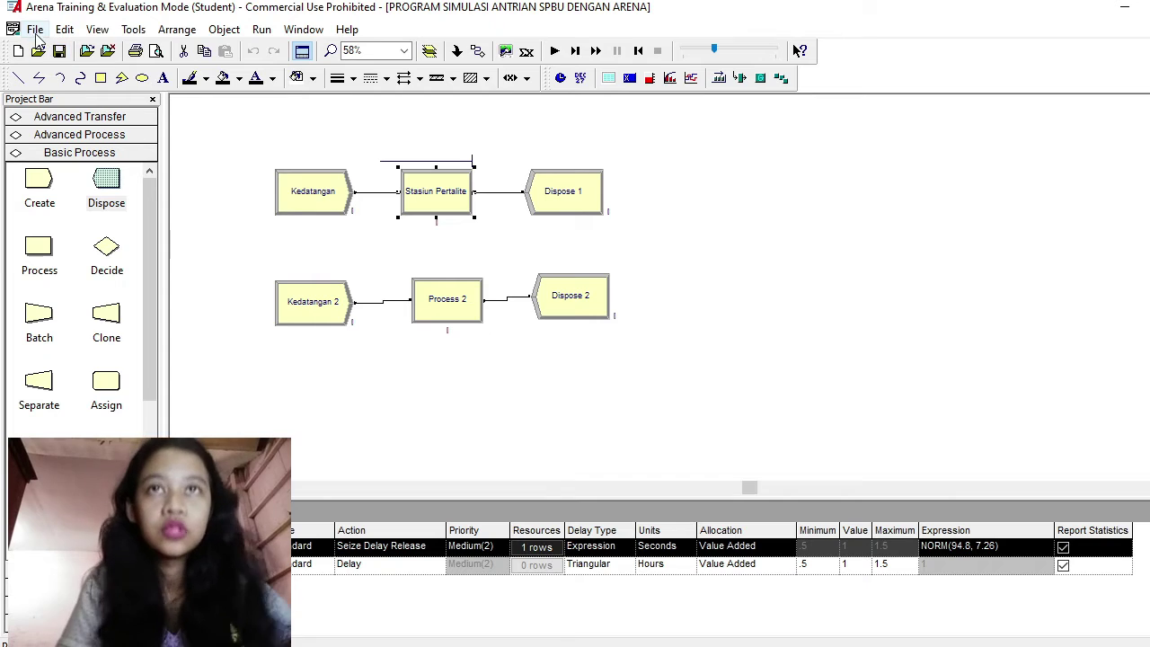
Step: Switch to Input Analyzer, minimize the Input3 document and create a new input document
{"action": "left_click", "coordinate": [133, 28]}
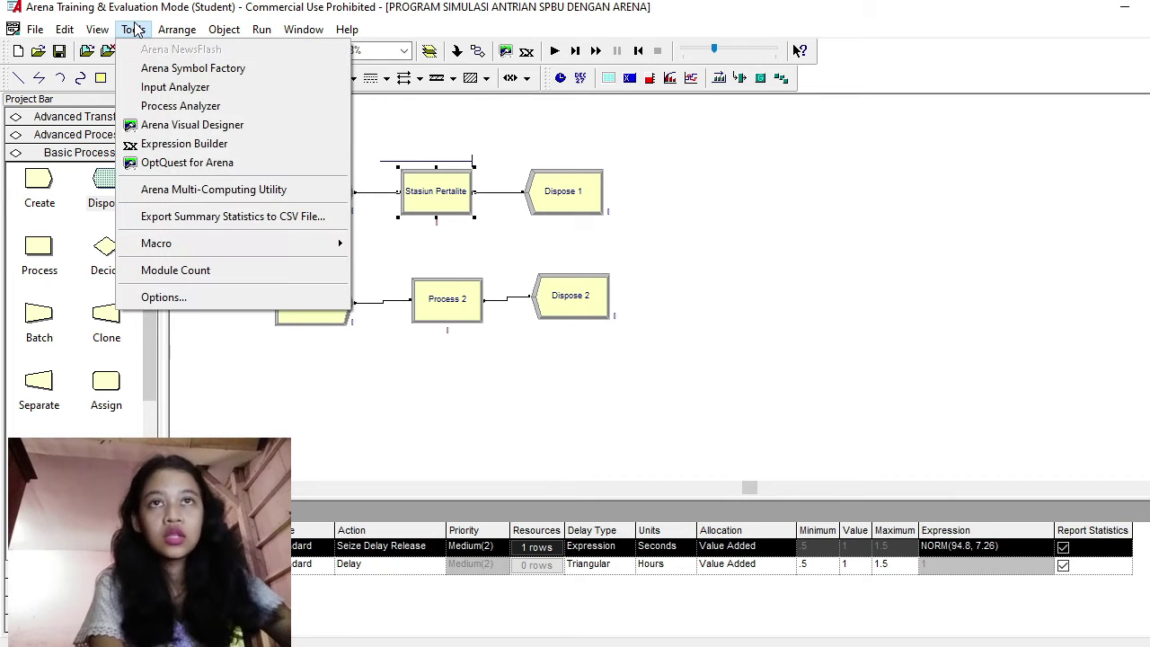
{"action": "left_click", "coordinate": [190, 87]}
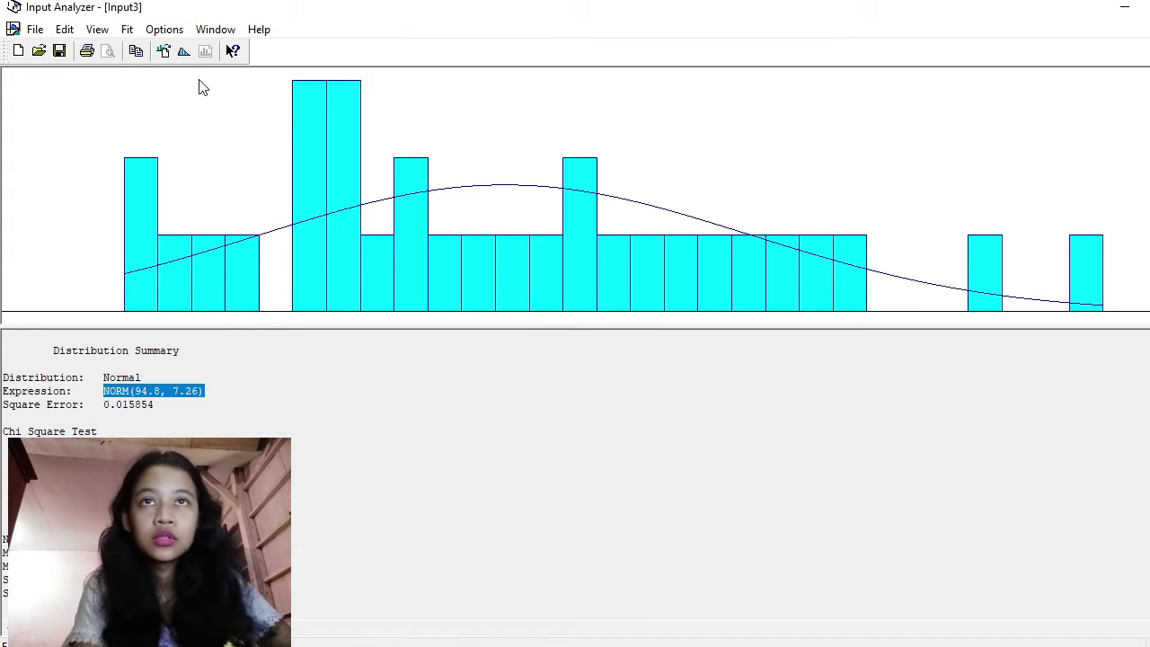
{"action": "key", "text": "ctrl+F4"}
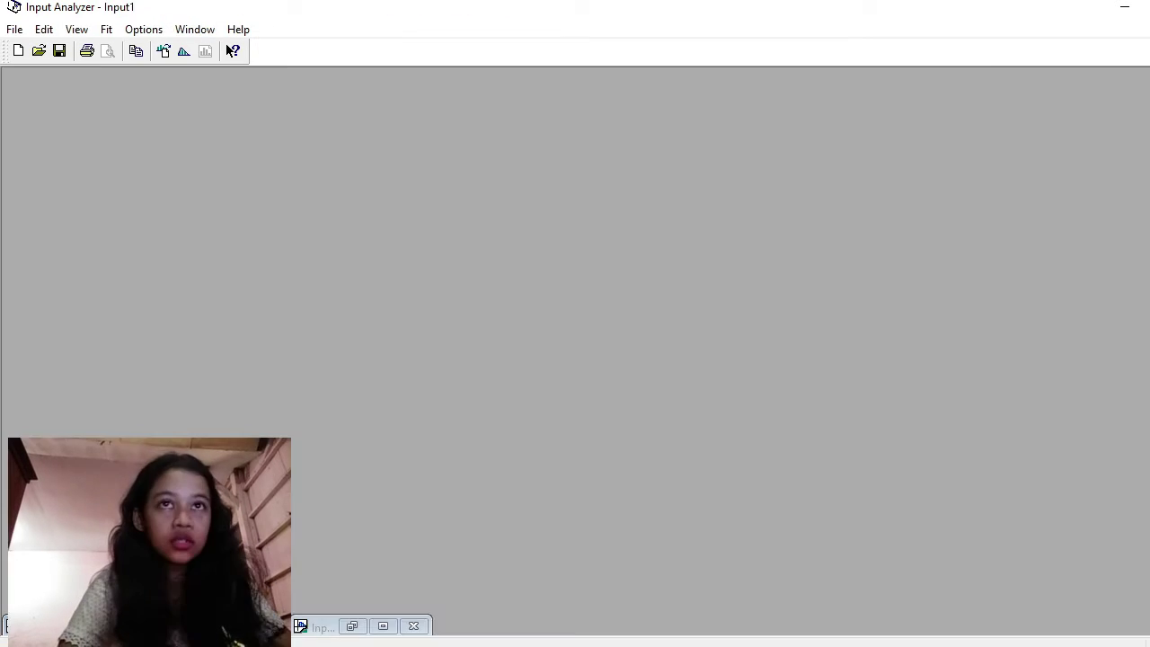
{"action": "left_click", "coordinate": [18, 29]}
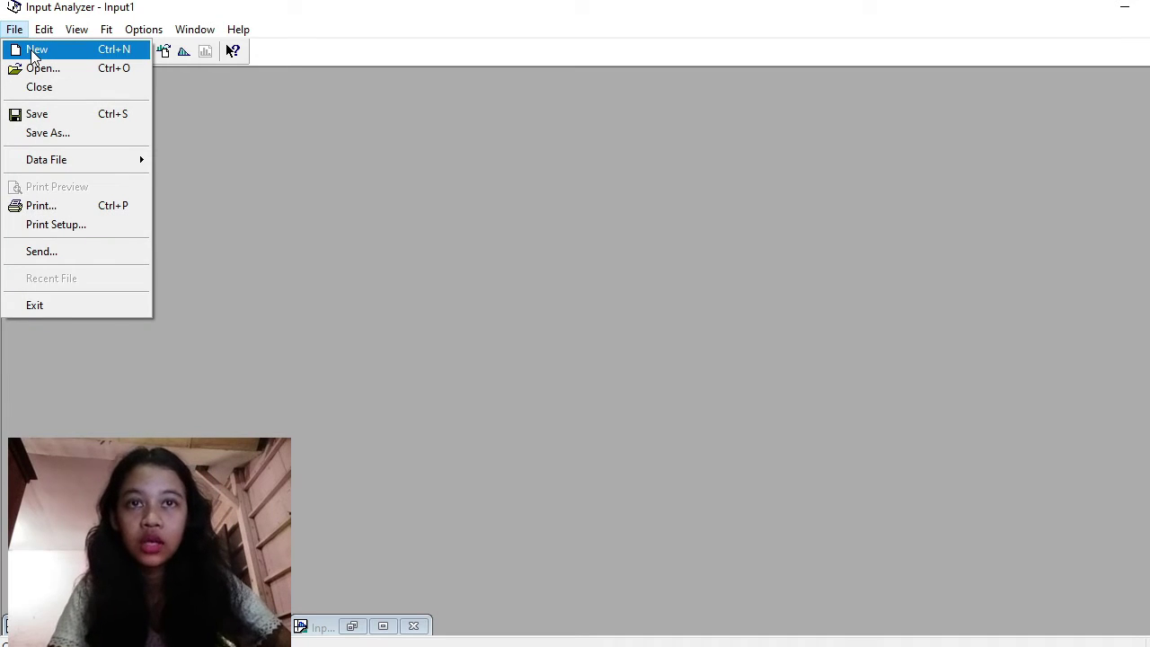
{"action": "left_click", "coordinate": [29, 48]}
Step: Load the existing data file 1.PELAYANAN.PERTAMAX into the new input document
{"action": "left_click", "coordinate": [14, 30]}
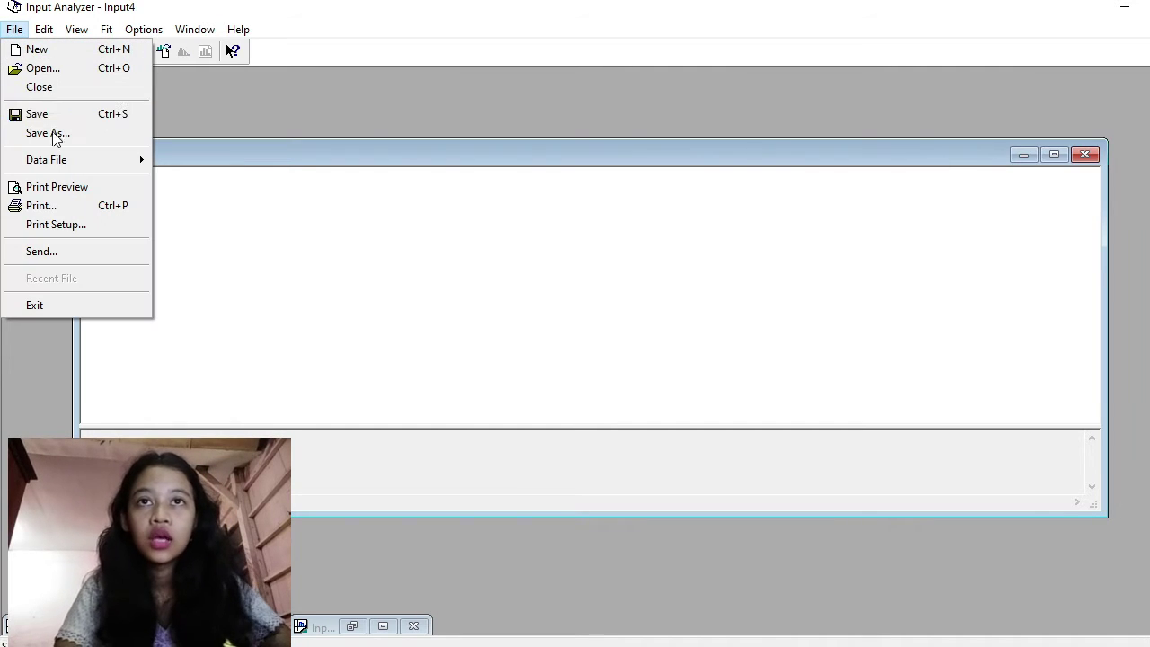
{"action": "left_click", "coordinate": [169, 158]}
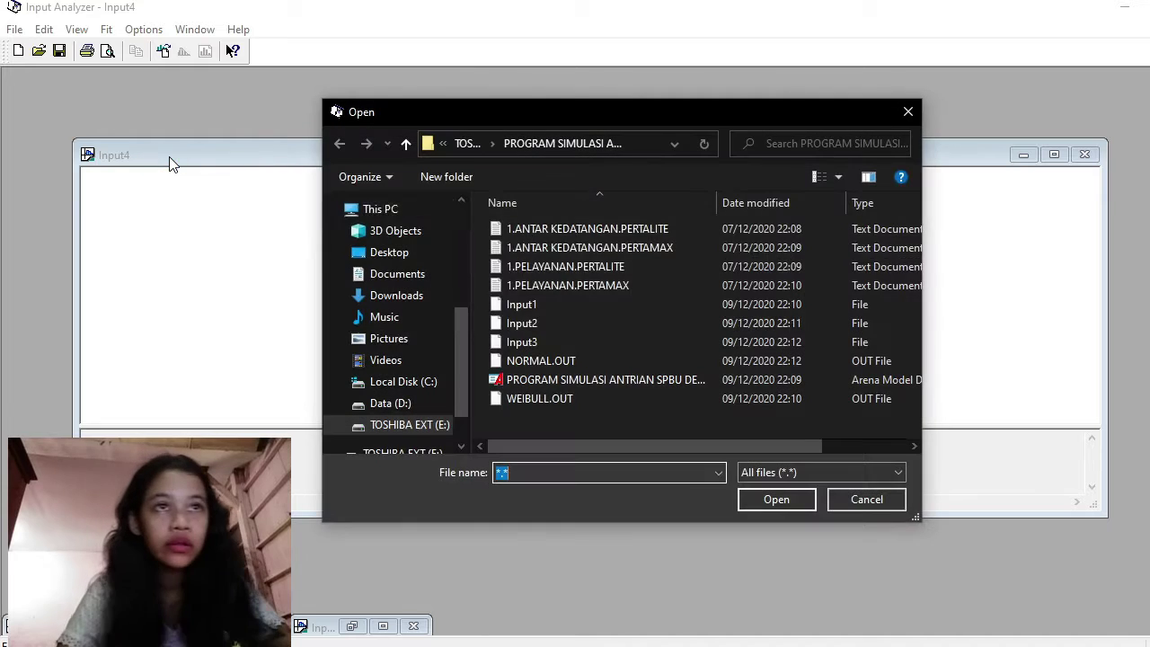
{"action": "left_click", "coordinate": [531, 285]}
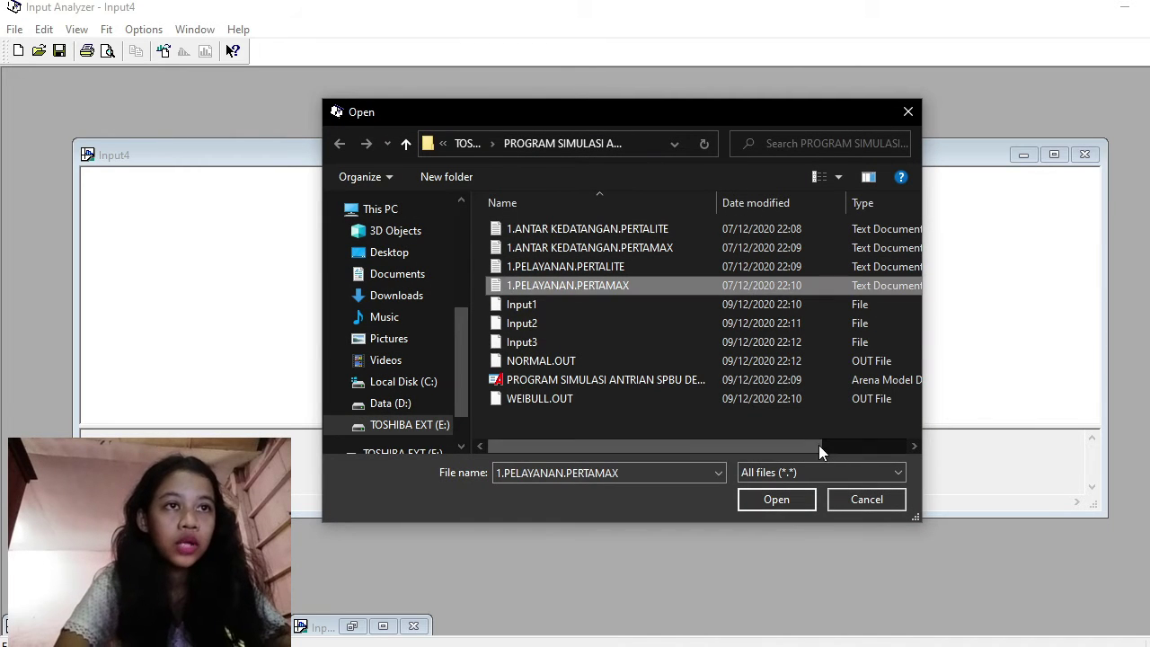
{"action": "left_click", "coordinate": [777, 499]}
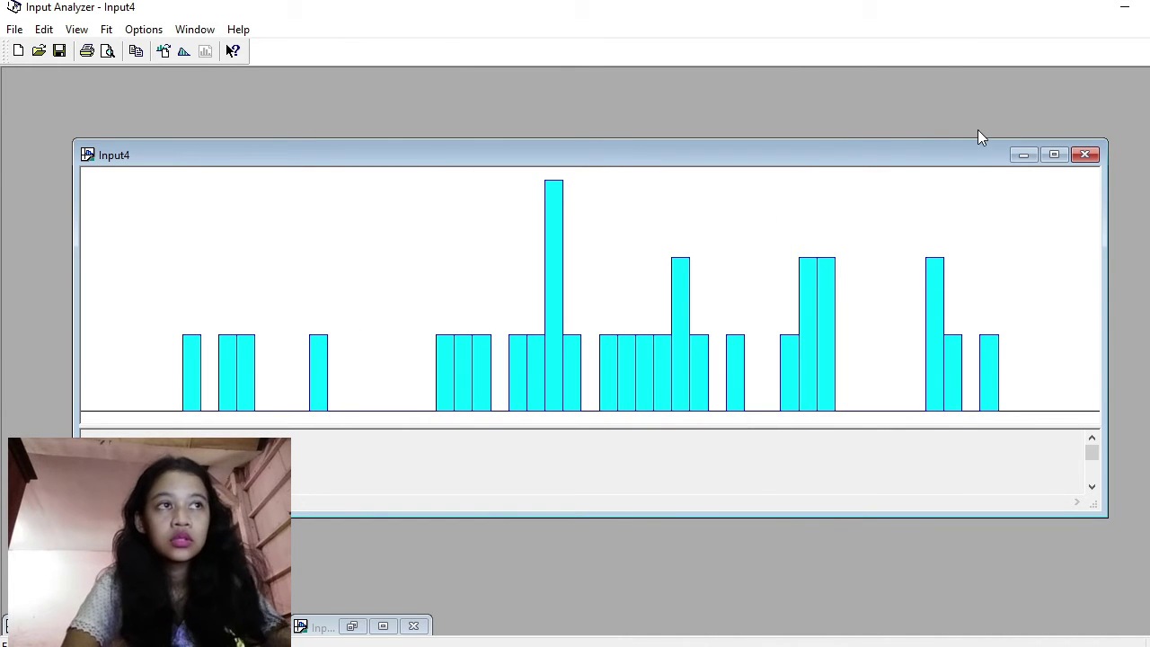
Step: Maximize the Input4 document, fit a Normal distribution to the Pertamax service data and copy the fitted expression
{"action": "left_click", "coordinate": [1065, 159]}
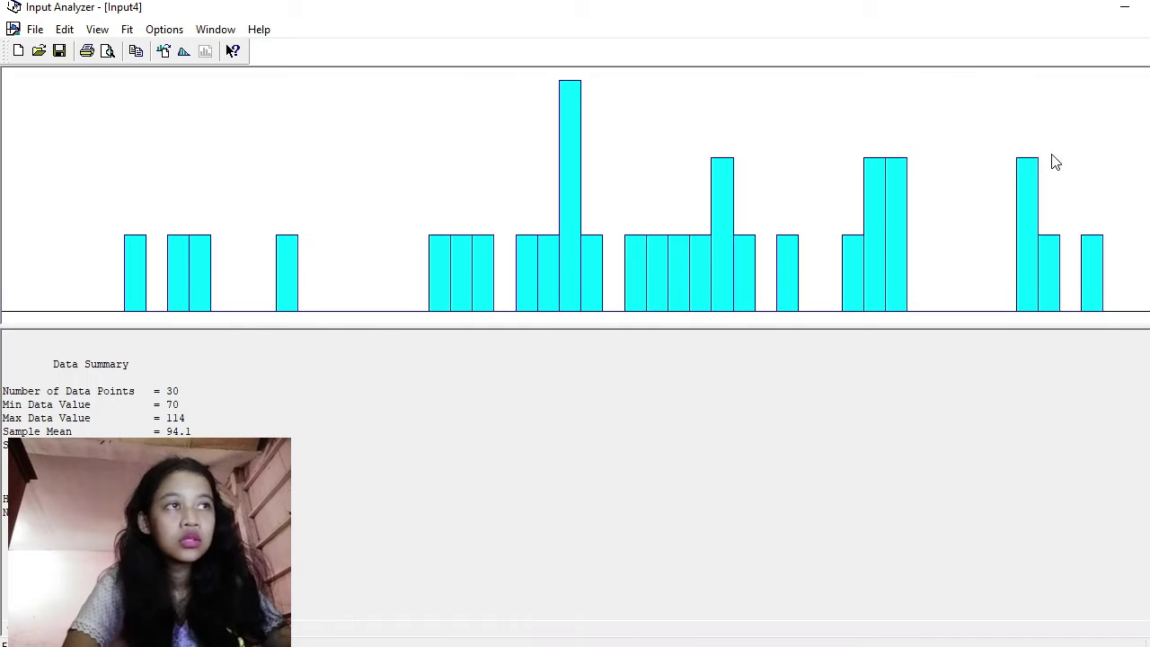
{"action": "left_click", "coordinate": [129, 31]}
{"action": "left_click", "coordinate": [148, 185]}
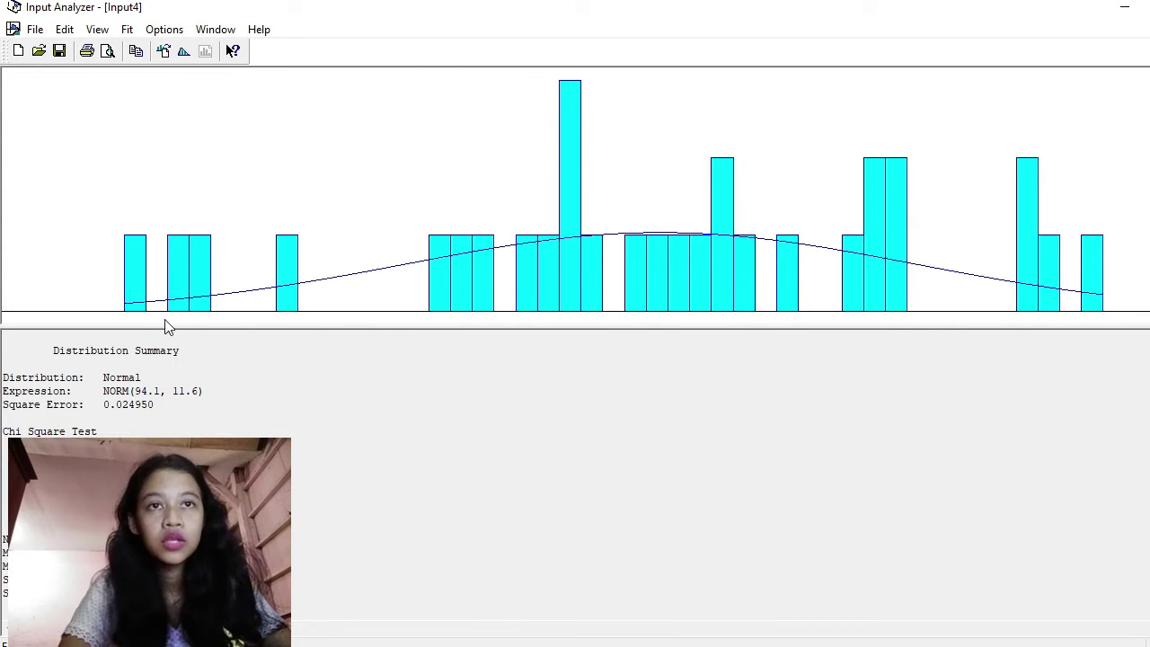
{"action": "left_click_drag", "start_coordinate": [205, 393], "coordinate": [97, 393]}
{"action": "key", "text": "ctrl+c"}
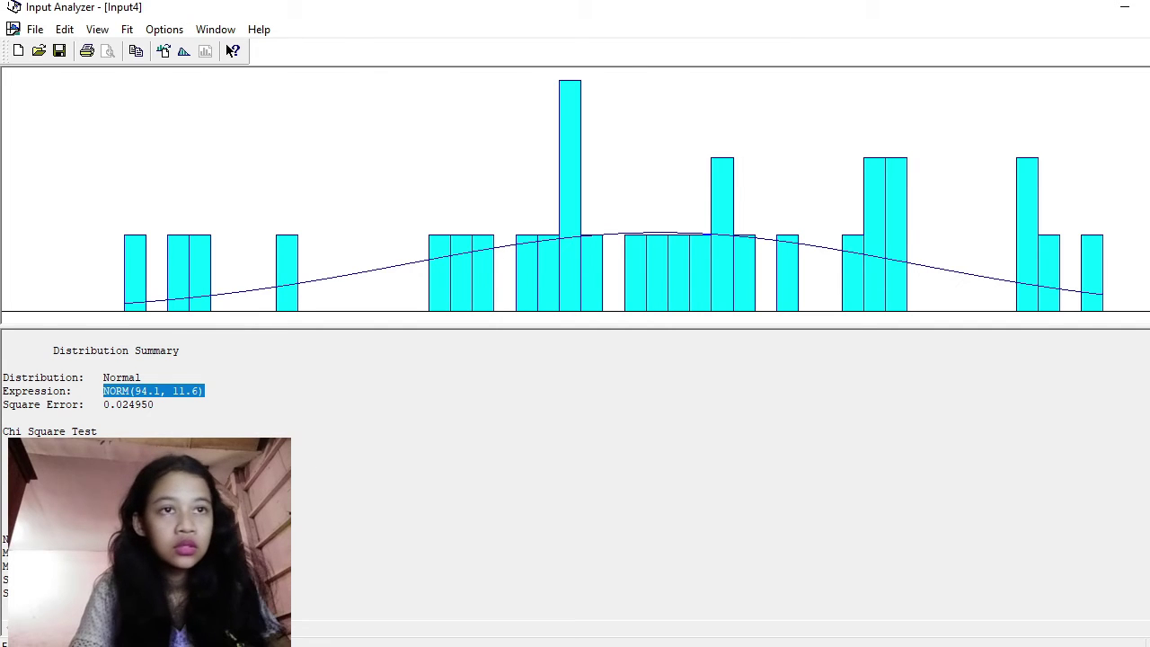
Step: Switch back to Arena, name the second Process module Stasiun Pertamax and set its action to Seize Delay Release
{"action": "key", "text": "alt+Tab"}
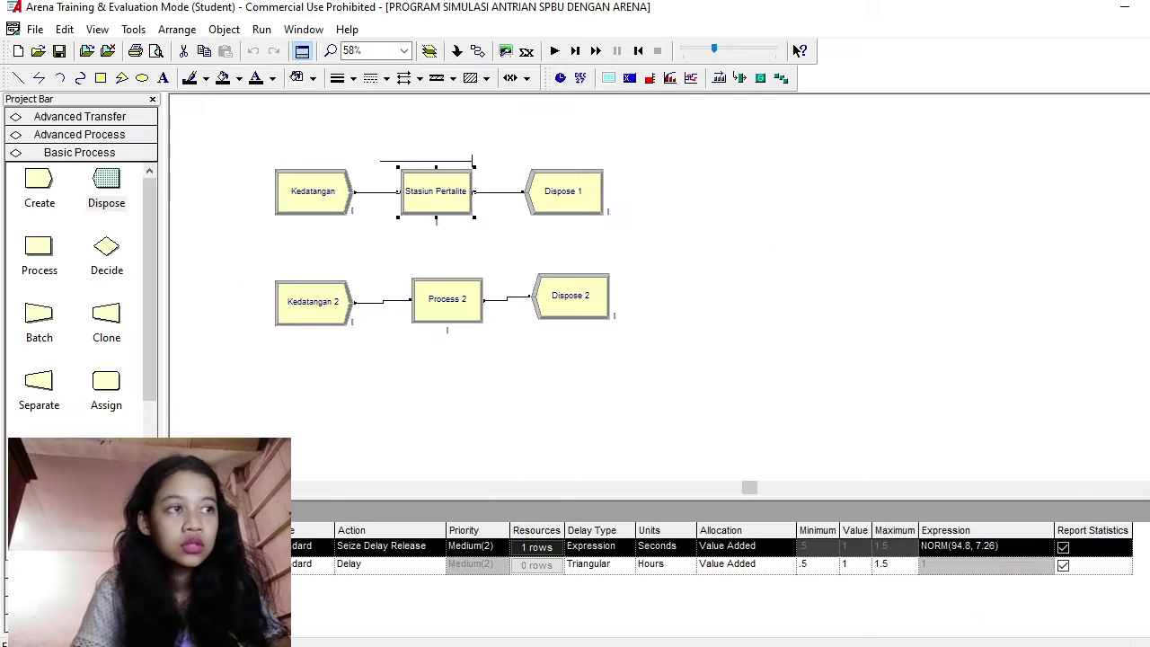
{"action": "double_click", "coordinate": [450, 305]}
{"action": "type", "text": "St"}
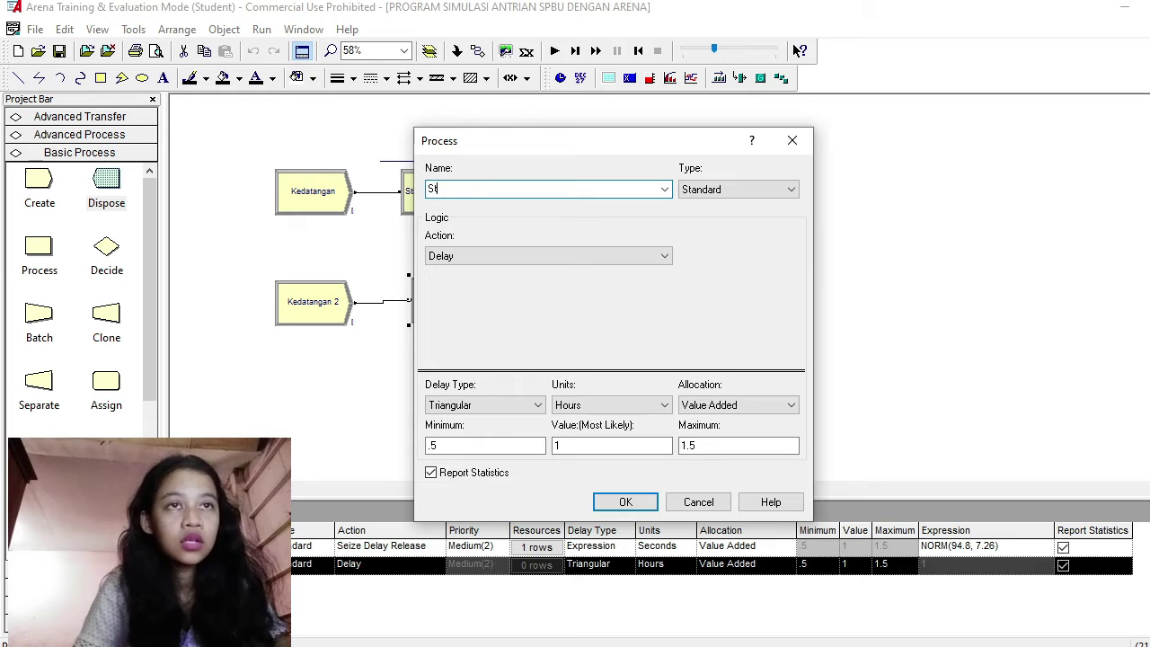
{"action": "type", "text": "asiun Pertamax"}
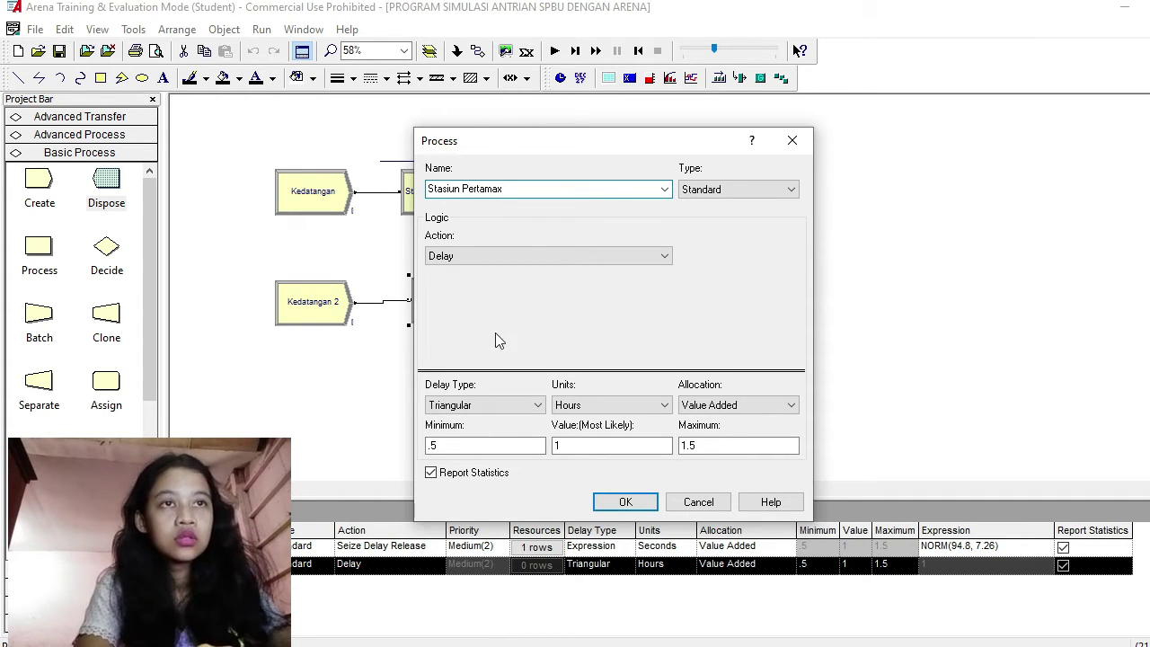
{"action": "left_click", "coordinate": [562, 259]}
{"action": "left_click", "coordinate": [557, 296]}
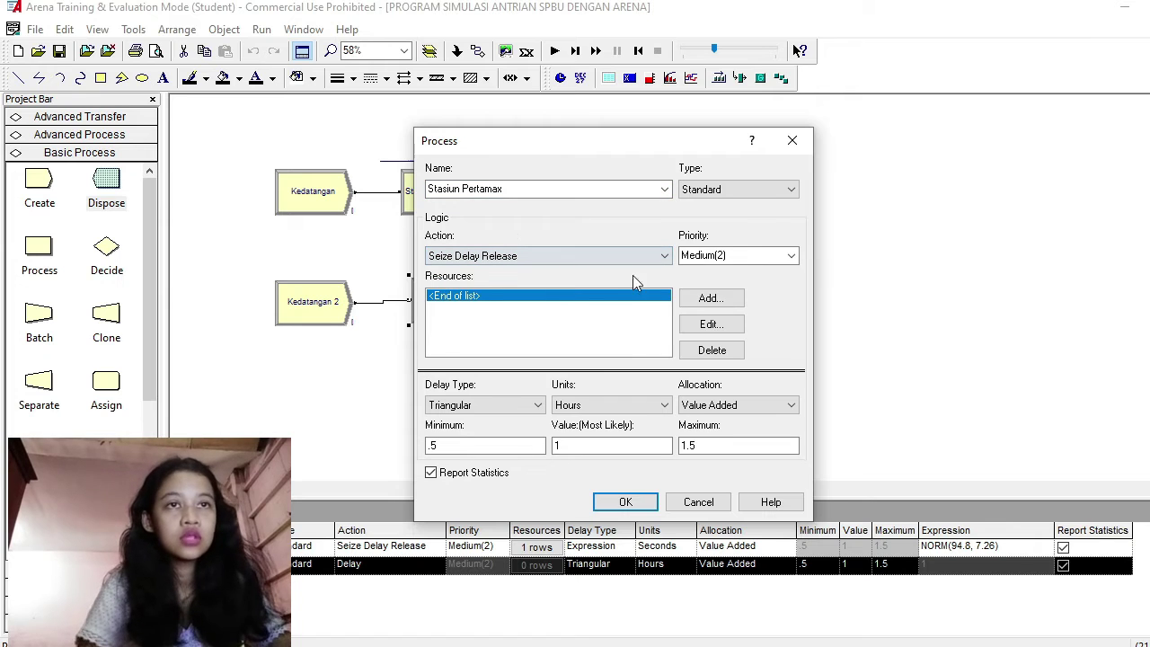
Step: Add a resource named Server Pertamax to the Stasiun Pertamax process
{"action": "left_click", "coordinate": [719, 300]}
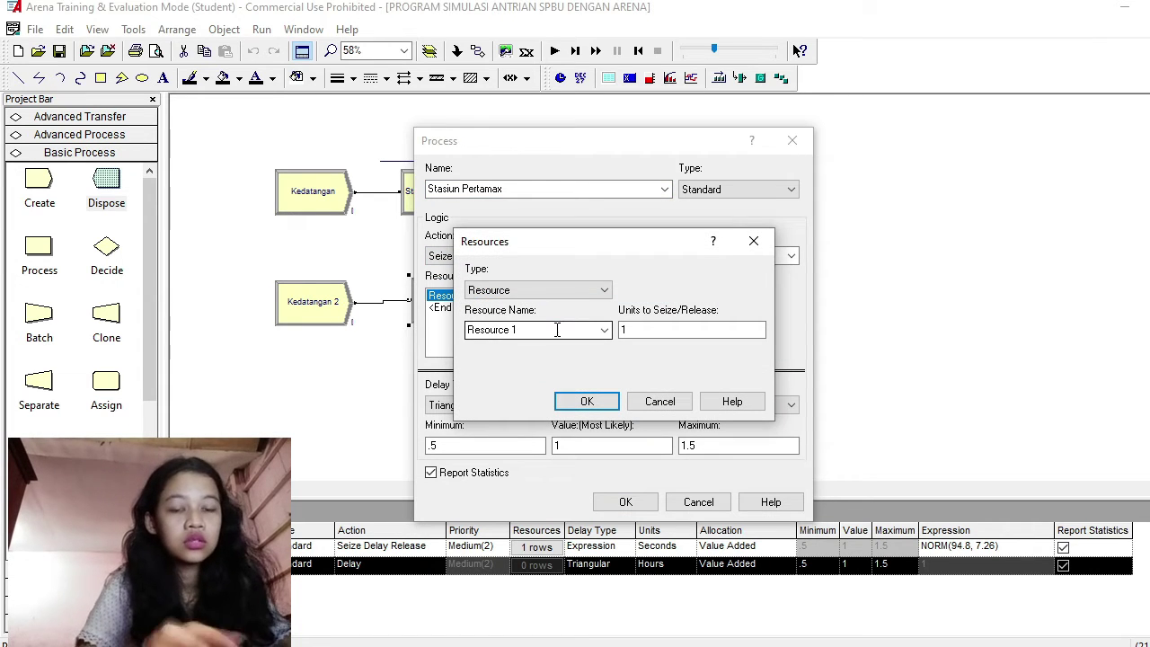
{"action": "double_click", "coordinate": [557, 330]}
{"action": "type", "text": "Server"}
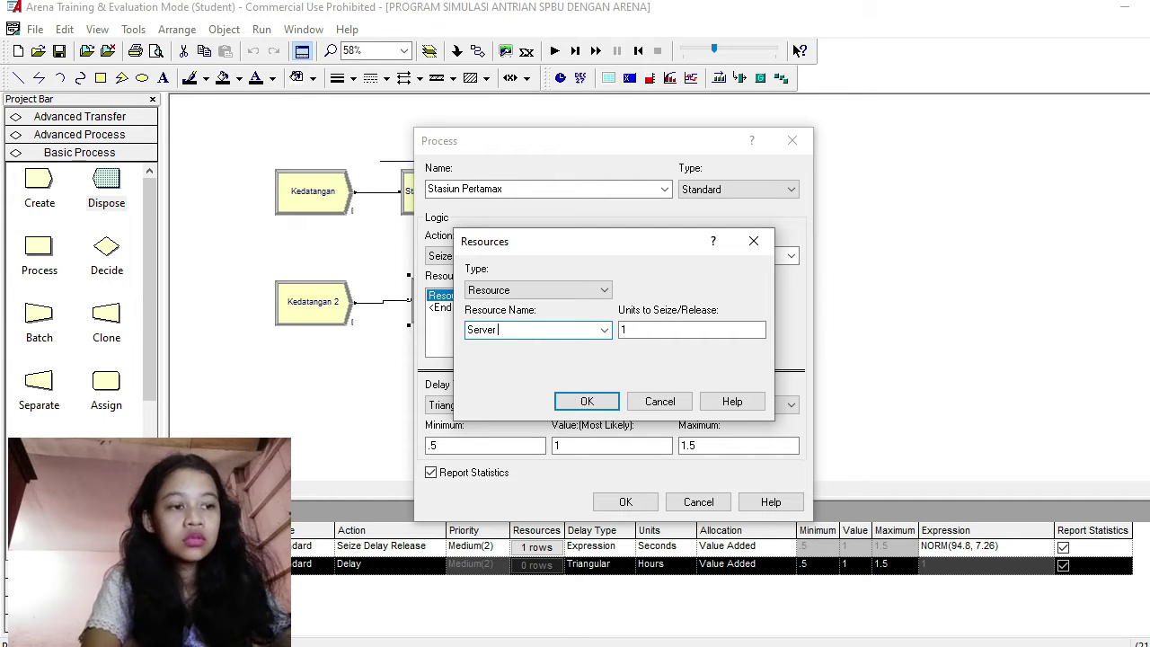
{"action": "type", "text": " Pertama"}
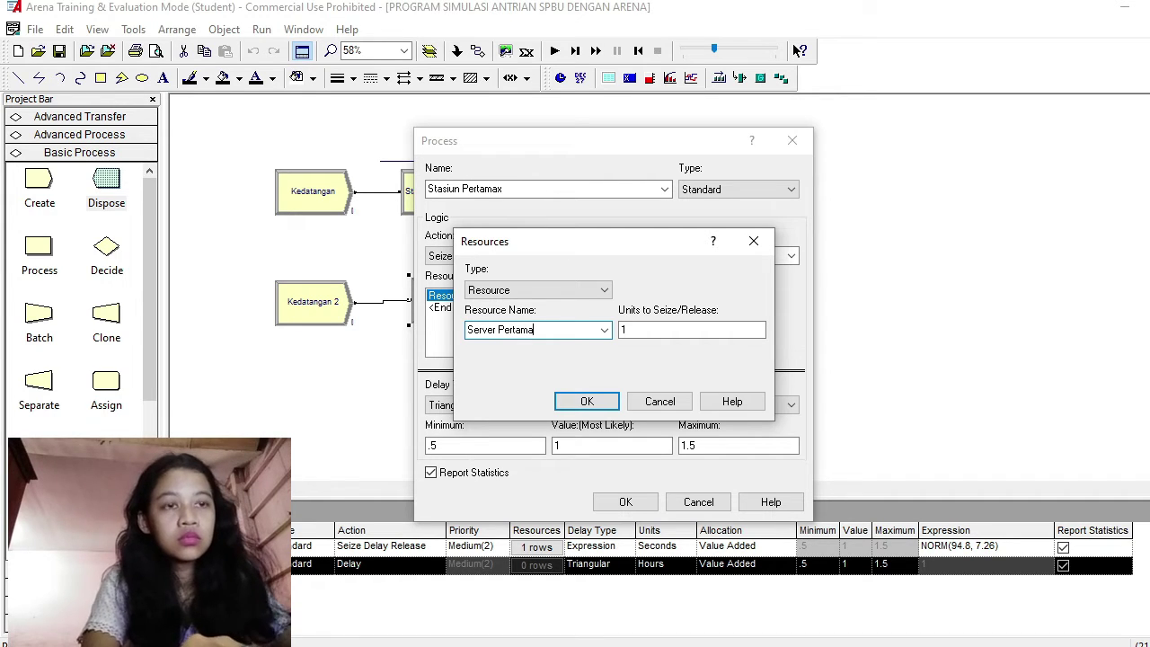
{"action": "type", "text": "x"}
{"action": "left_click", "coordinate": [586, 400]}
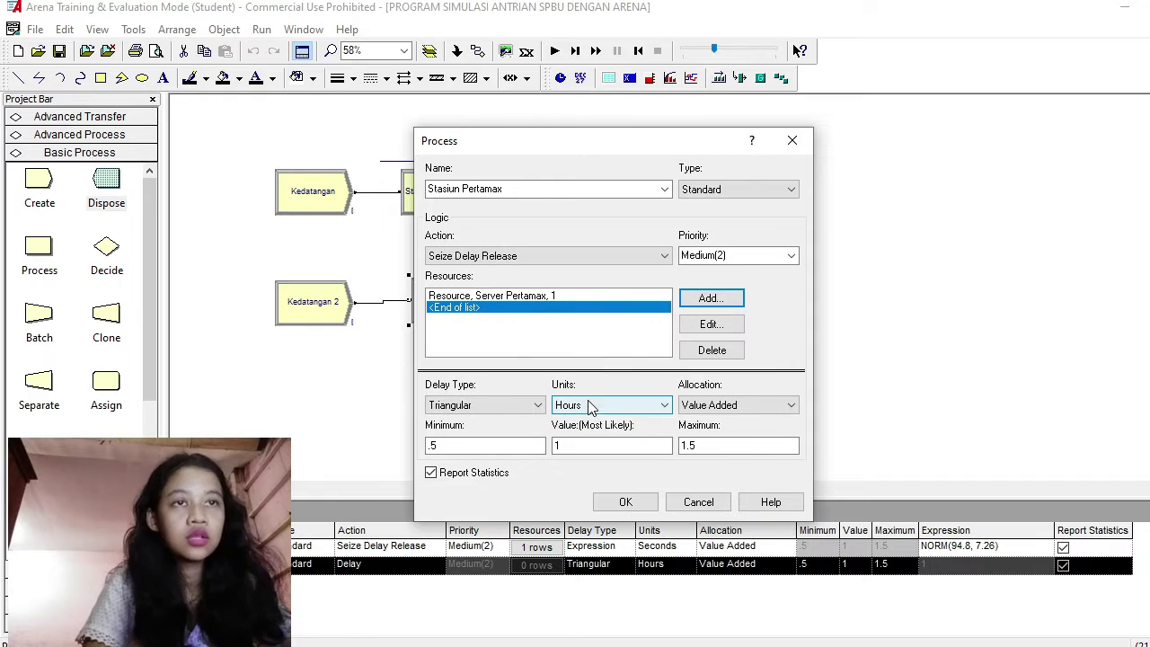
Step: Set the Stasiun Pertamax delay type to Expression in Seconds, using the copied expression NORM(94.1, 11.6)
{"action": "left_click", "coordinate": [524, 406]}
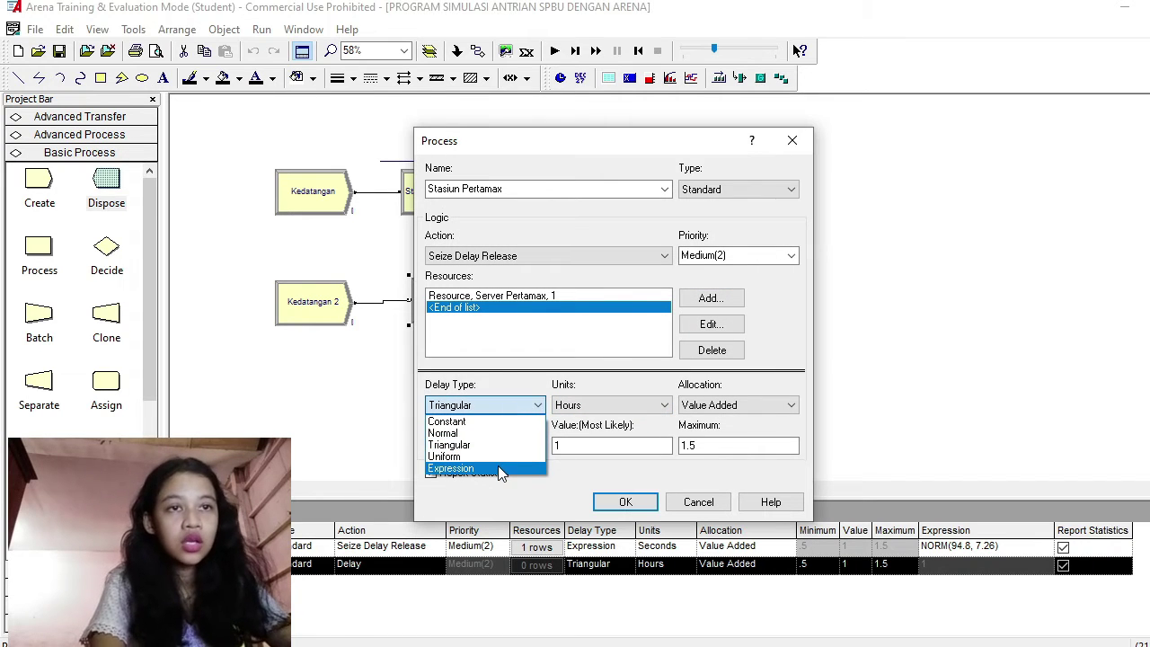
{"action": "left_click", "coordinate": [498, 467]}
{"action": "left_click", "coordinate": [583, 407]}
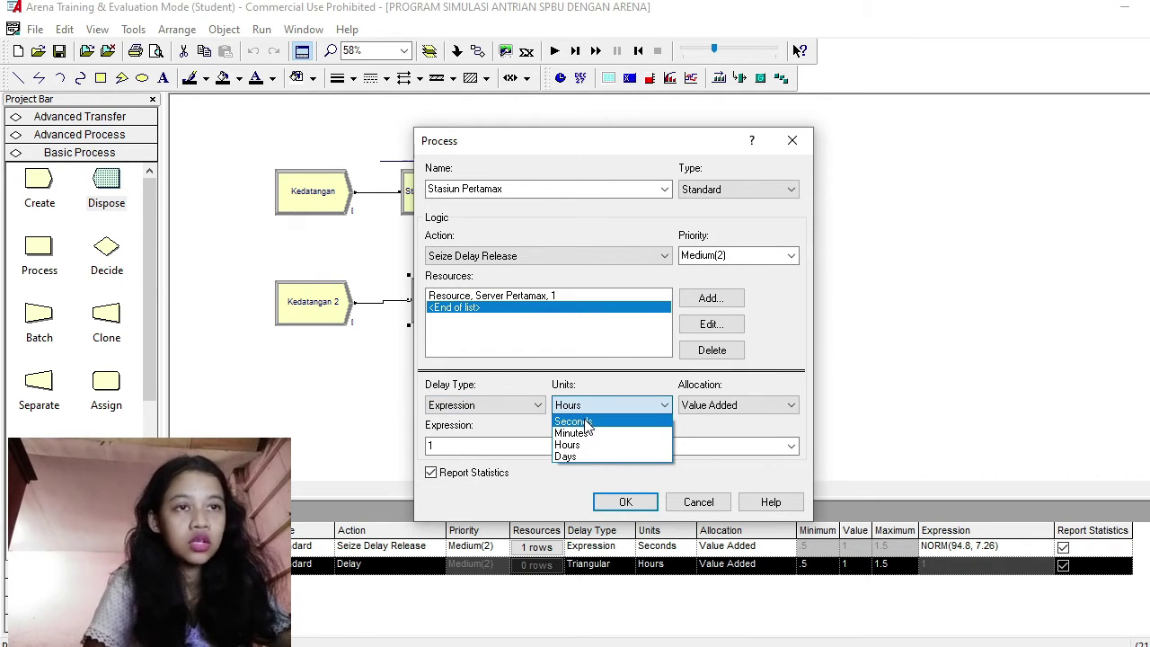
{"action": "left_click", "coordinate": [585, 422]}
{"action": "double_click", "coordinate": [560, 444]}
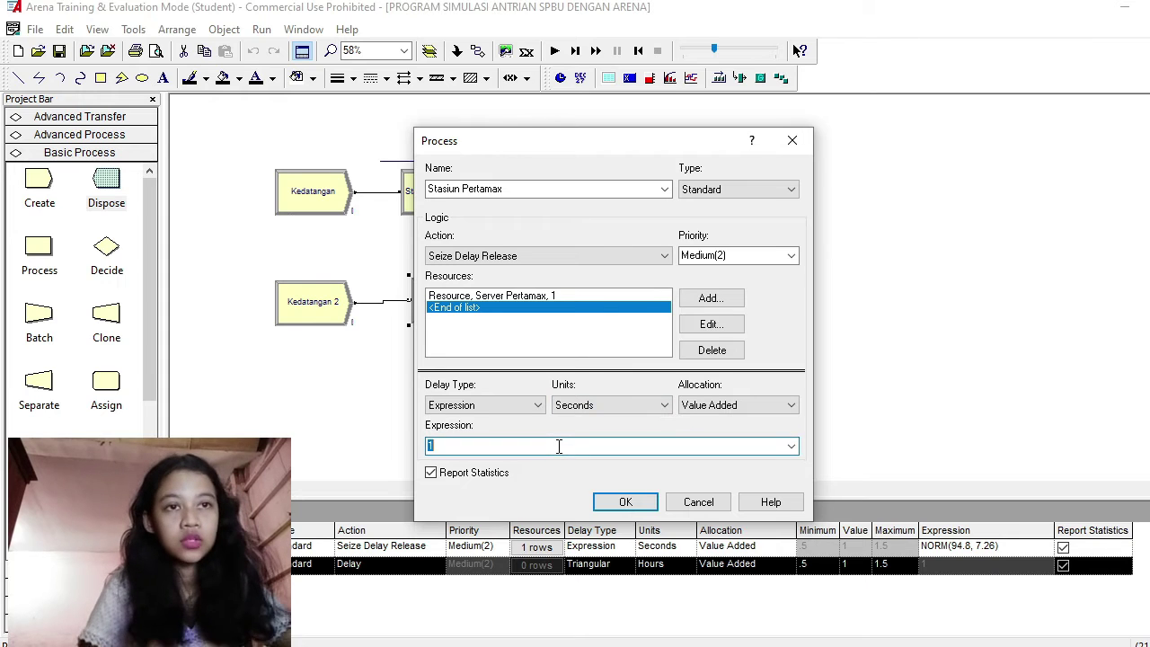
{"action": "key", "text": "ctrl+v"}
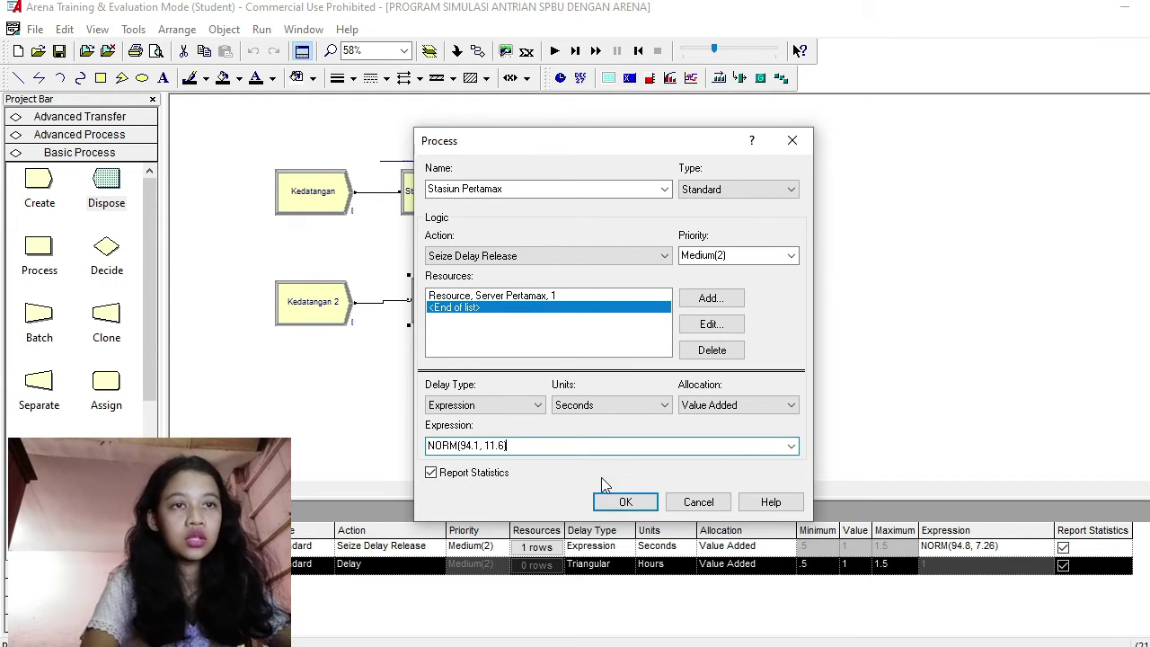
{"action": "left_click", "coordinate": [625, 501]}
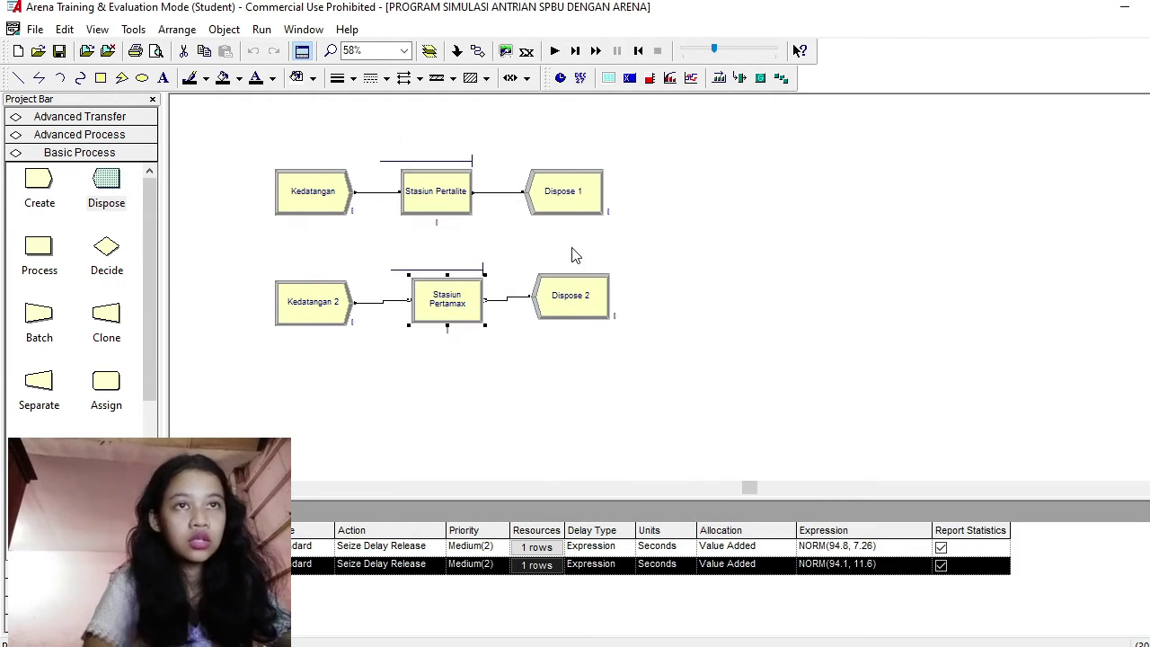
Step: Rename the Pertalite line's Dispose module as Selesai Dilayani and the Pertamax line's as Selesai Dilayani 2
{"action": "double_click", "coordinate": [571, 191]}
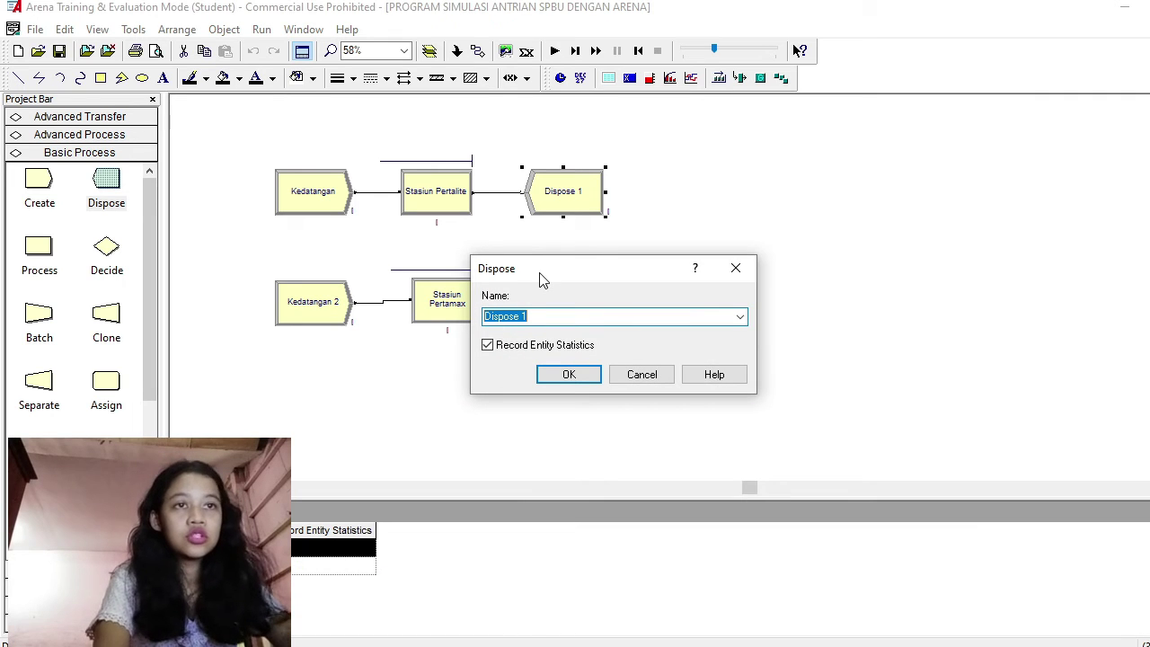
{"action": "type", "text": "Selesai Dilayani"}
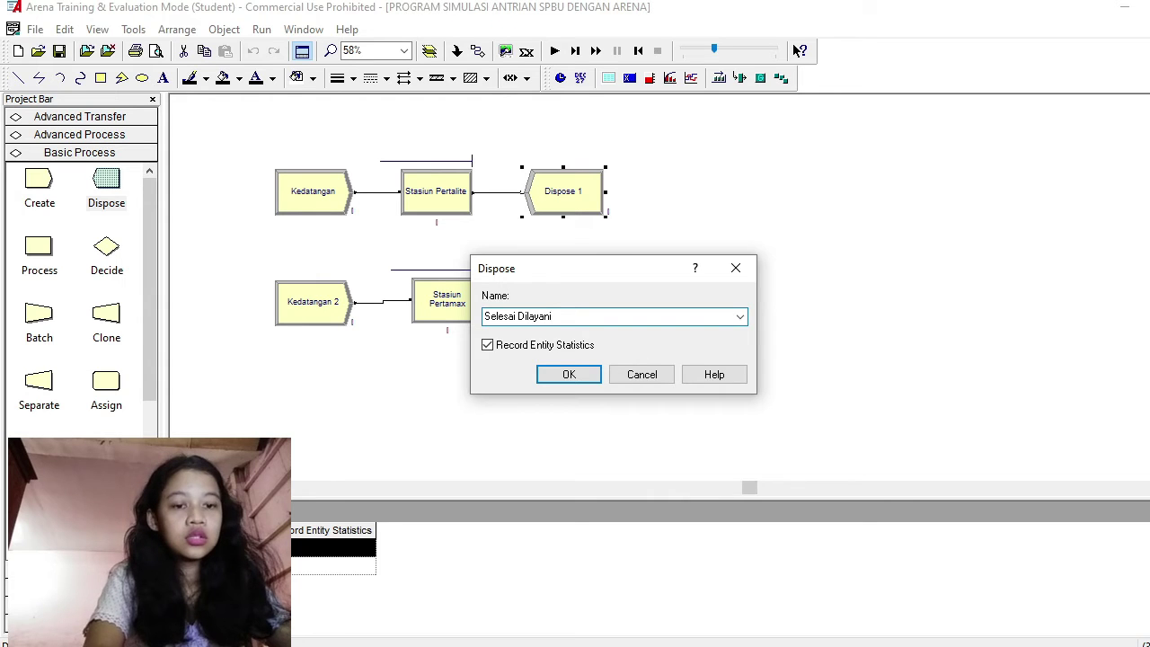
{"action": "key", "text": "Return"}
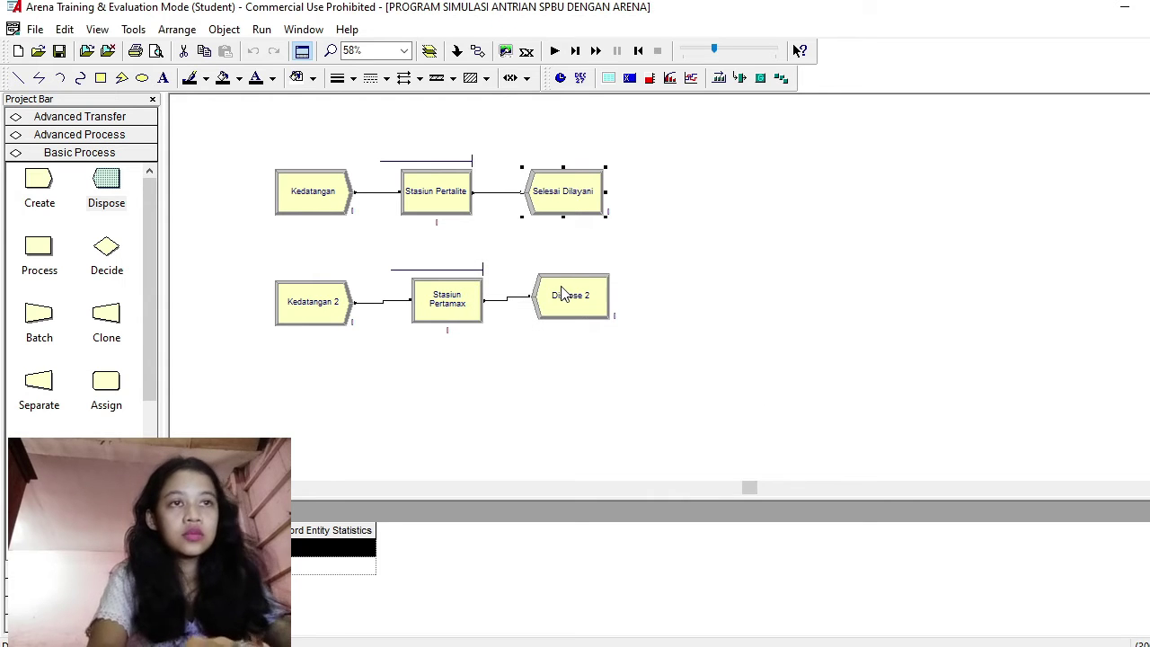
{"action": "double_click", "coordinate": [564, 293]}
{"action": "type", "text": "Sel"}
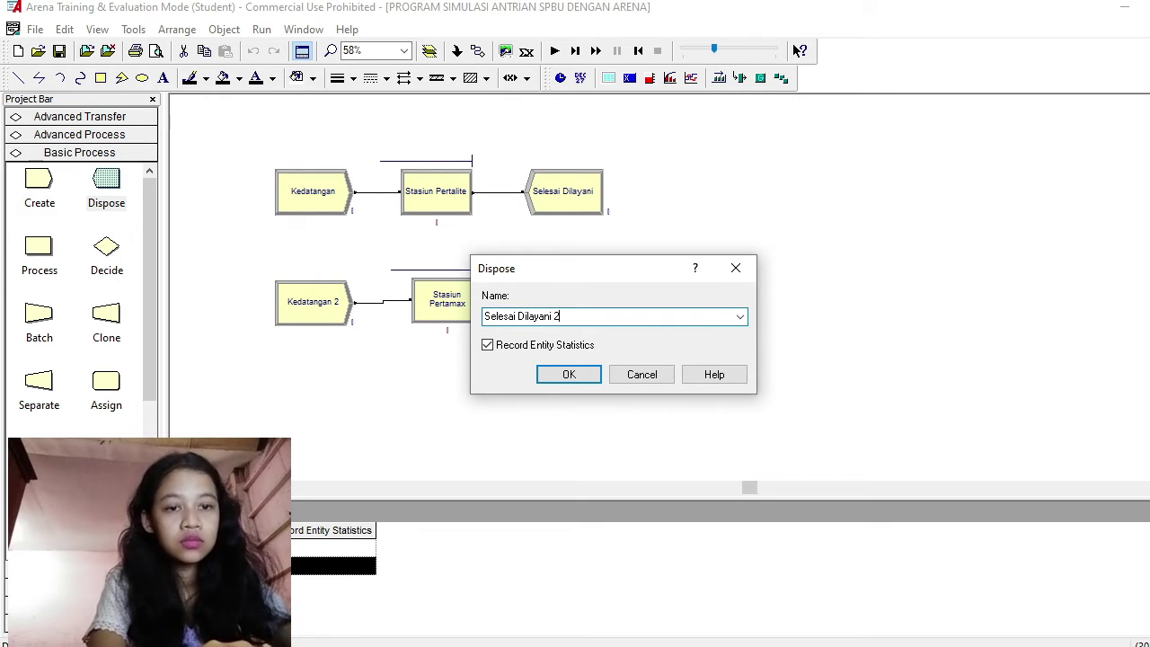
{"action": "type", "text": "esai Dilayani 2"}
{"action": "key", "text": "Return"}
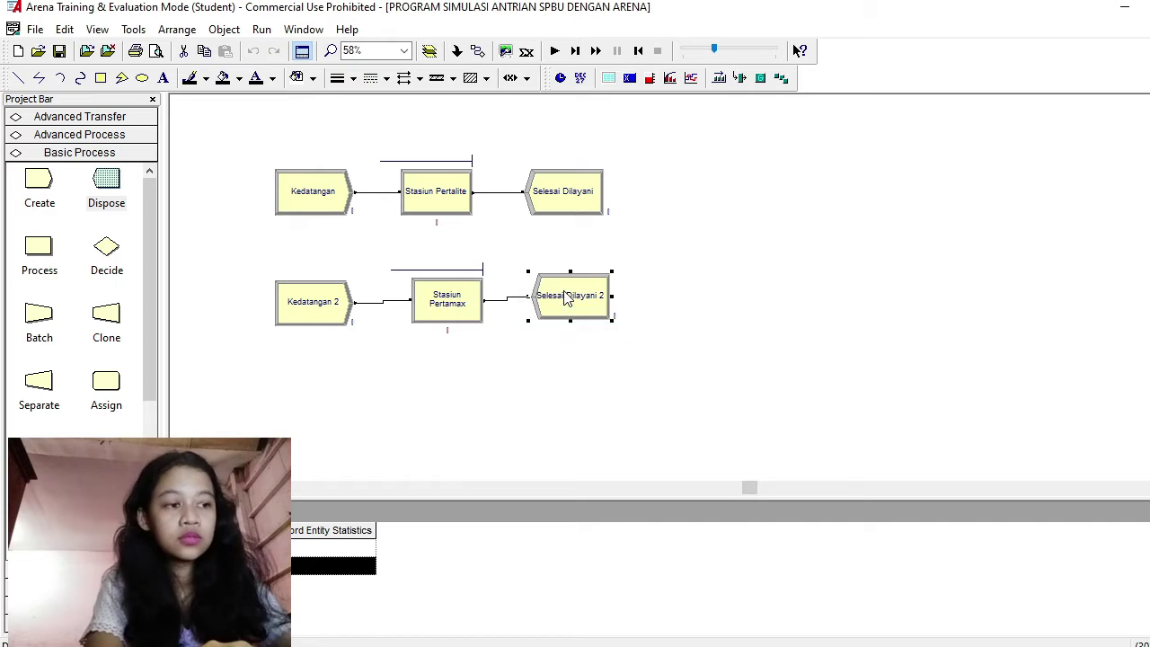
Step: Set the run's replication length to 8 hours and review the run speed, run control and report settings
{"action": "left_click", "coordinate": [262, 29]}
{"action": "left_click", "coordinate": [275, 48]}
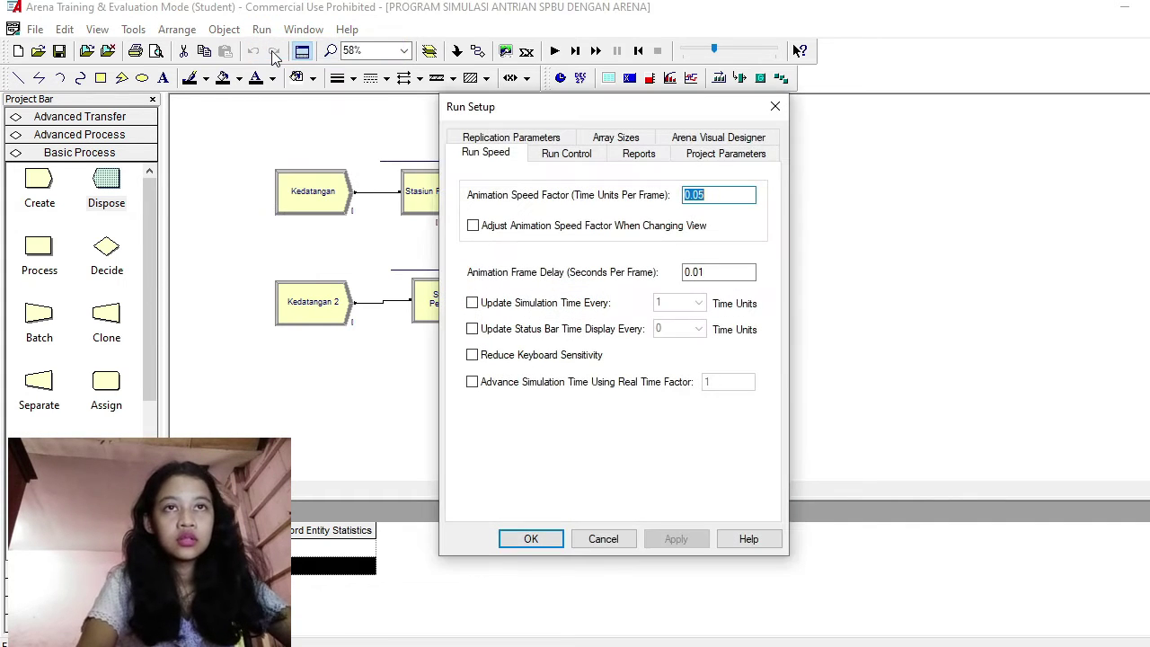
{"action": "left_click", "coordinate": [543, 144]}
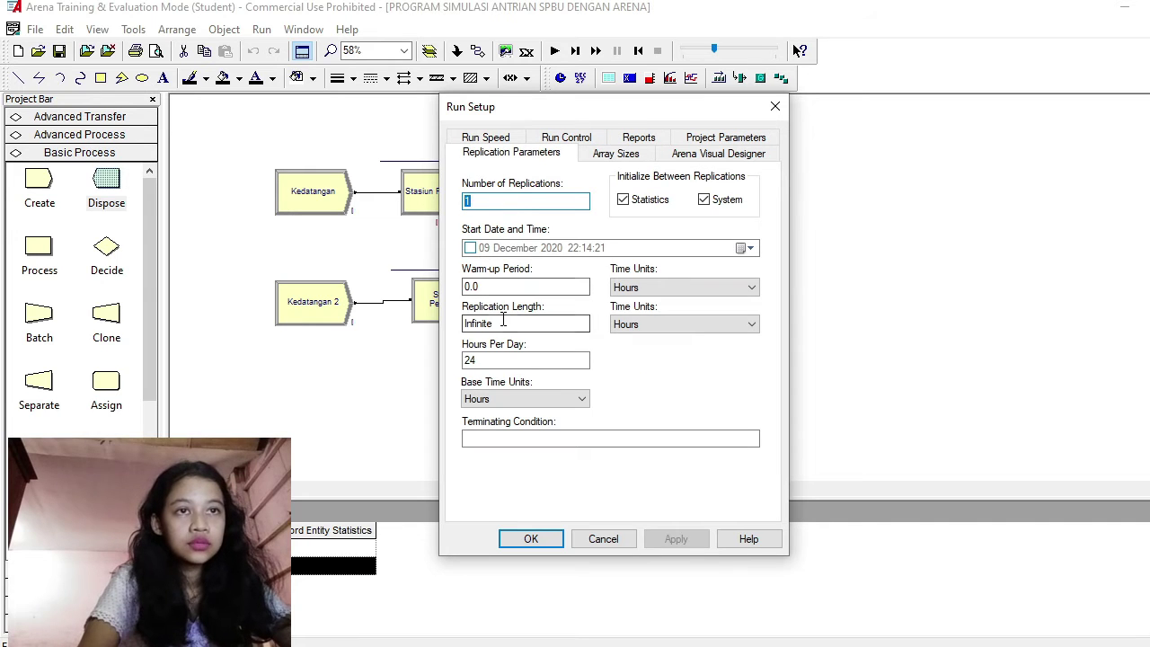
{"action": "left_click_drag", "start_coordinate": [503, 321], "coordinate": [468, 322]}
{"action": "type", "text": "8"}
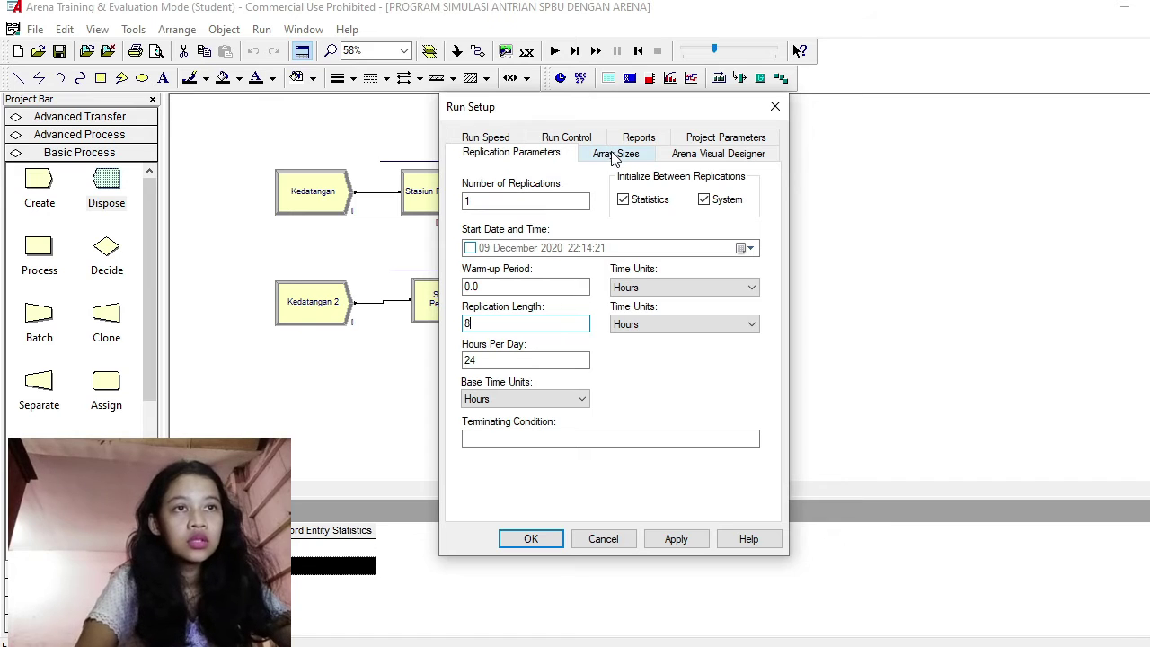
{"action": "left_click", "coordinate": [491, 137]}
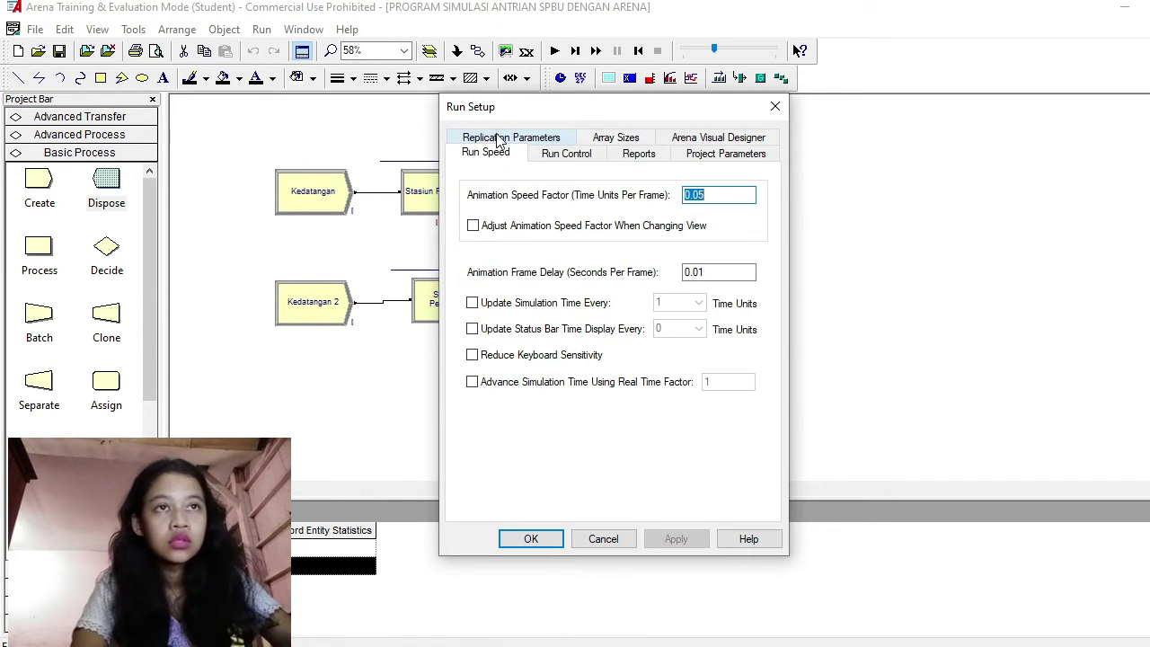
{"action": "left_click", "coordinate": [555, 153]}
{"action": "left_click", "coordinate": [639, 157]}
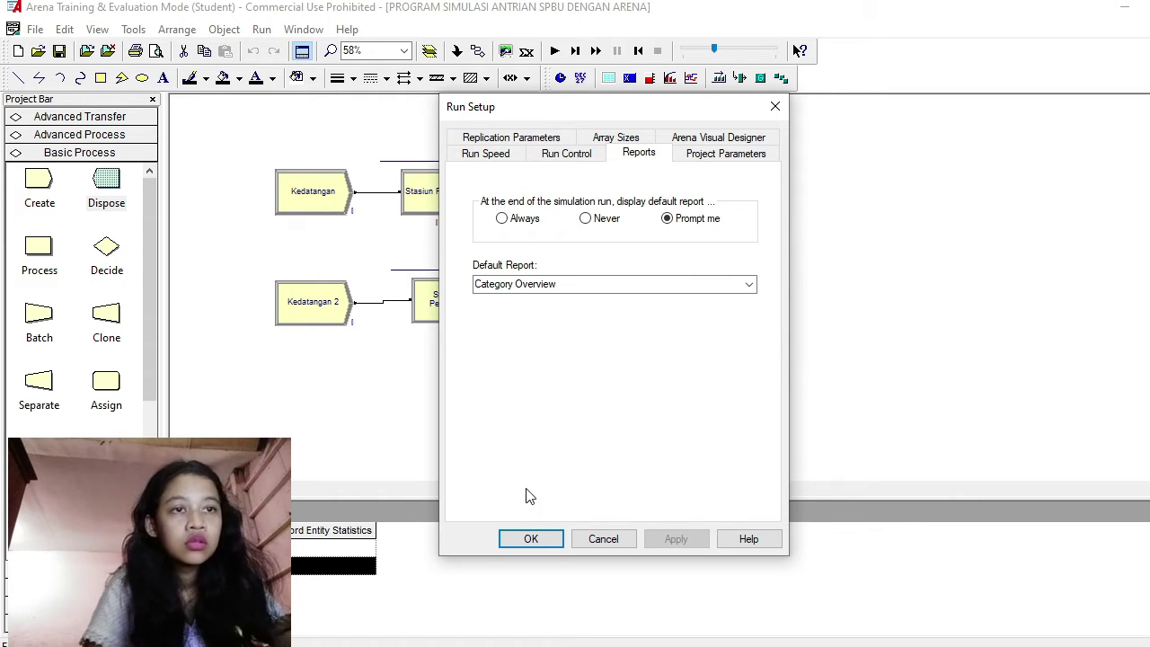
{"action": "left_click", "coordinate": [533, 539]}
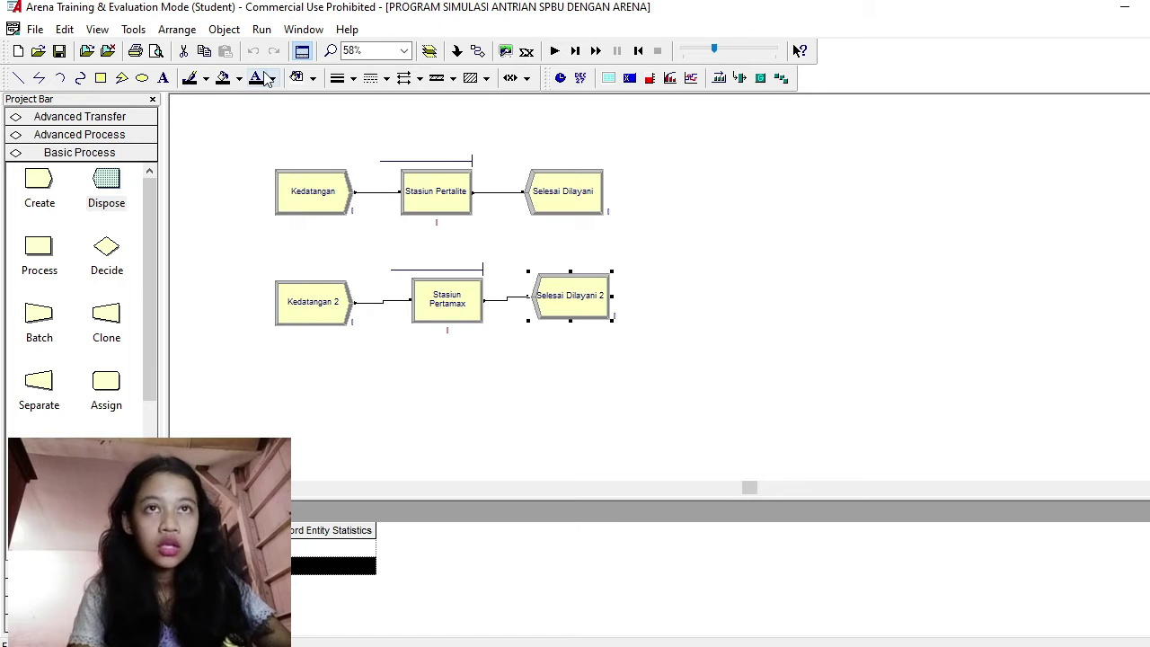
Step: Run the simulation to completion, display its Category Overview results and open the Queues report
{"action": "left_click", "coordinate": [261, 30]}
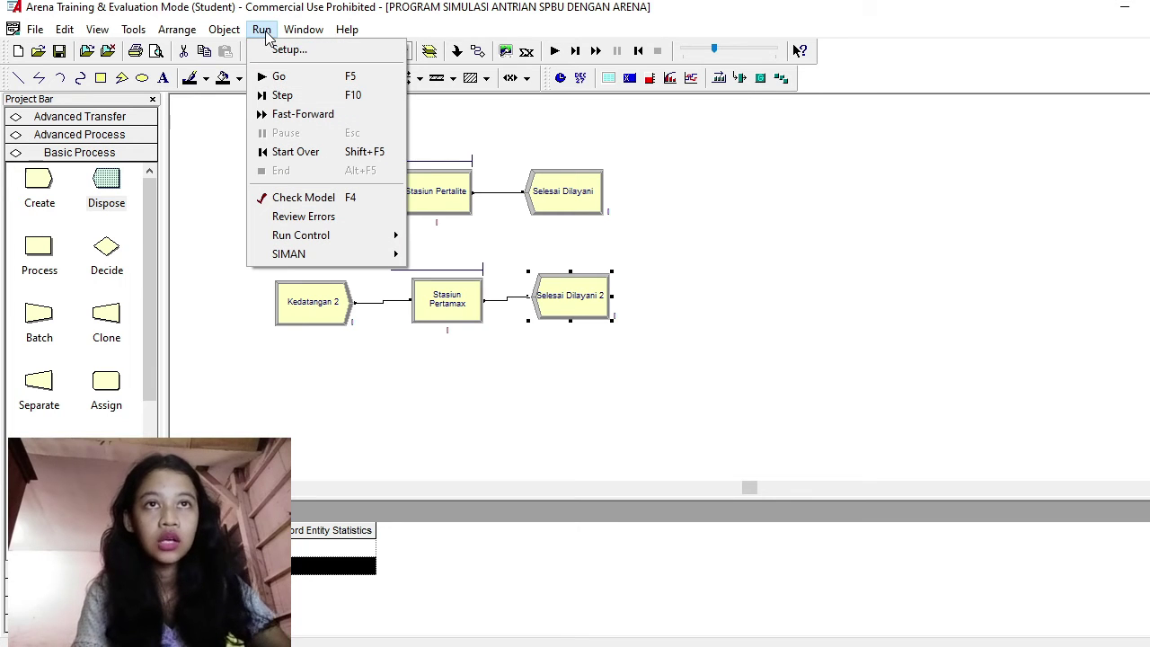
{"action": "left_click", "coordinate": [279, 79]}
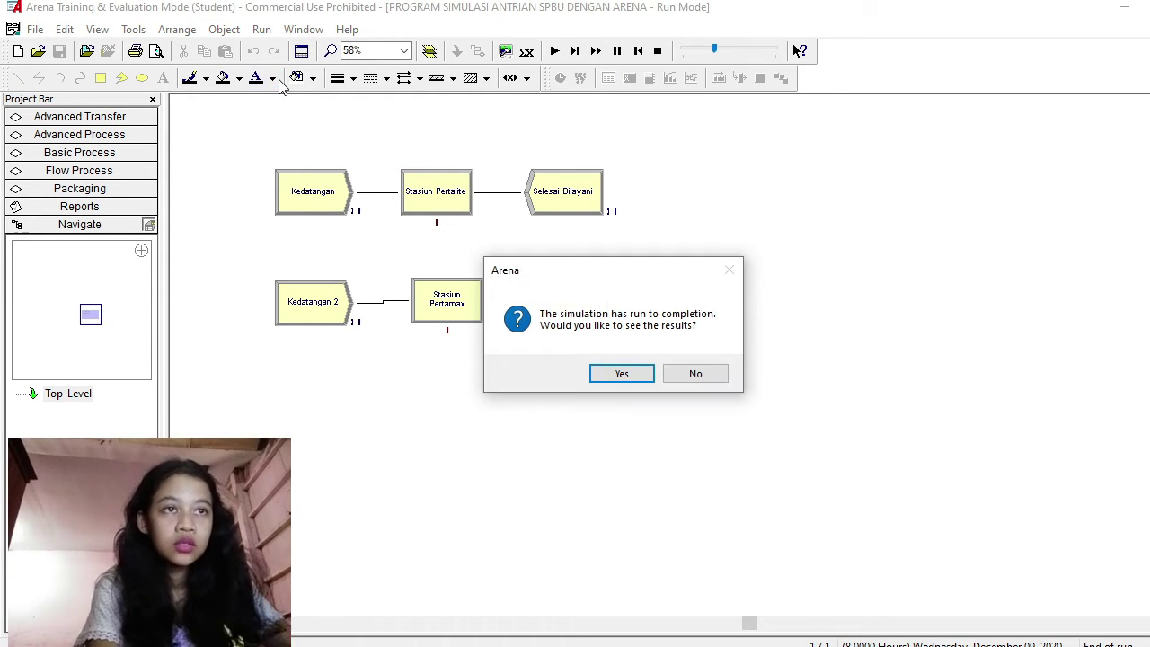
{"action": "left_click", "coordinate": [620, 376]}
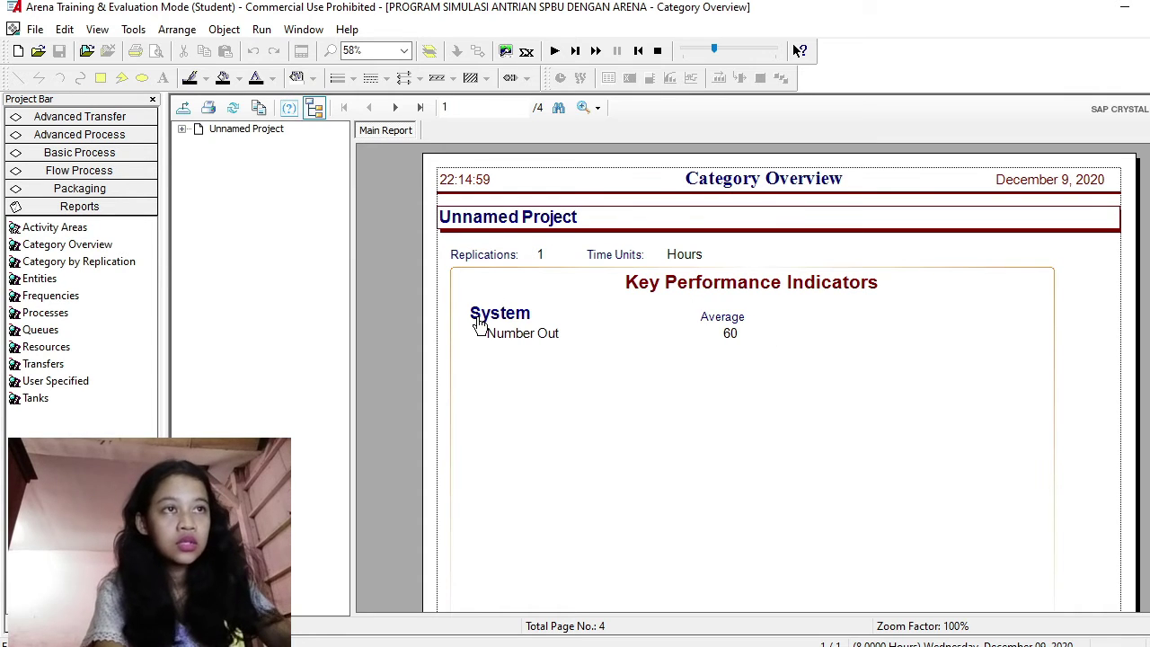
{"action": "left_click", "coordinate": [41, 330]}
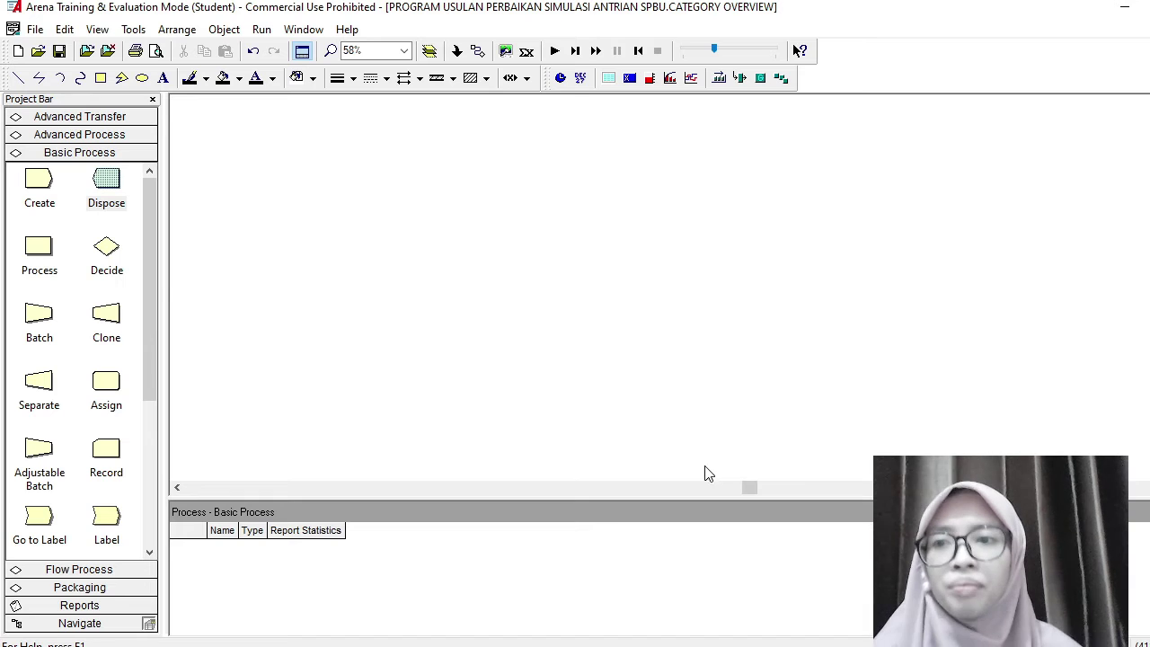
Step: In the empty improvement-proposal model, place a Create module and a Decide module beside it, without a connection between them
{"action": "left_click_drag", "start_coordinate": [40, 194], "coordinate": [278, 160]}
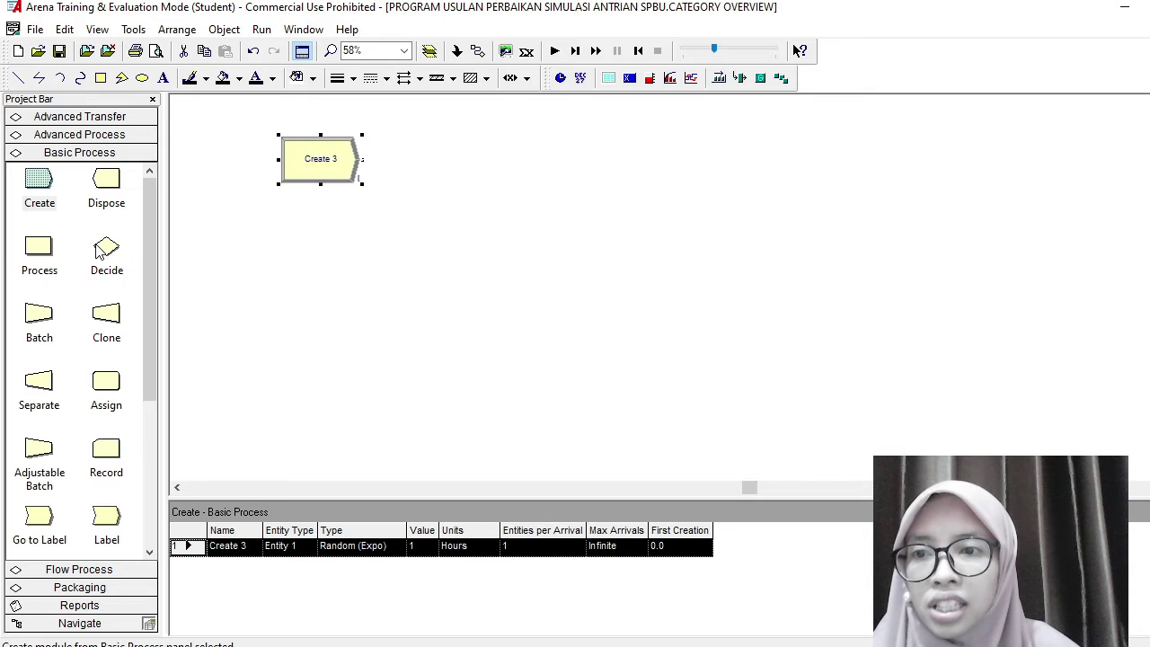
{"action": "left_click_drag", "start_coordinate": [98, 250], "coordinate": [426, 167]}
{"action": "left_click", "coordinate": [412, 160]}
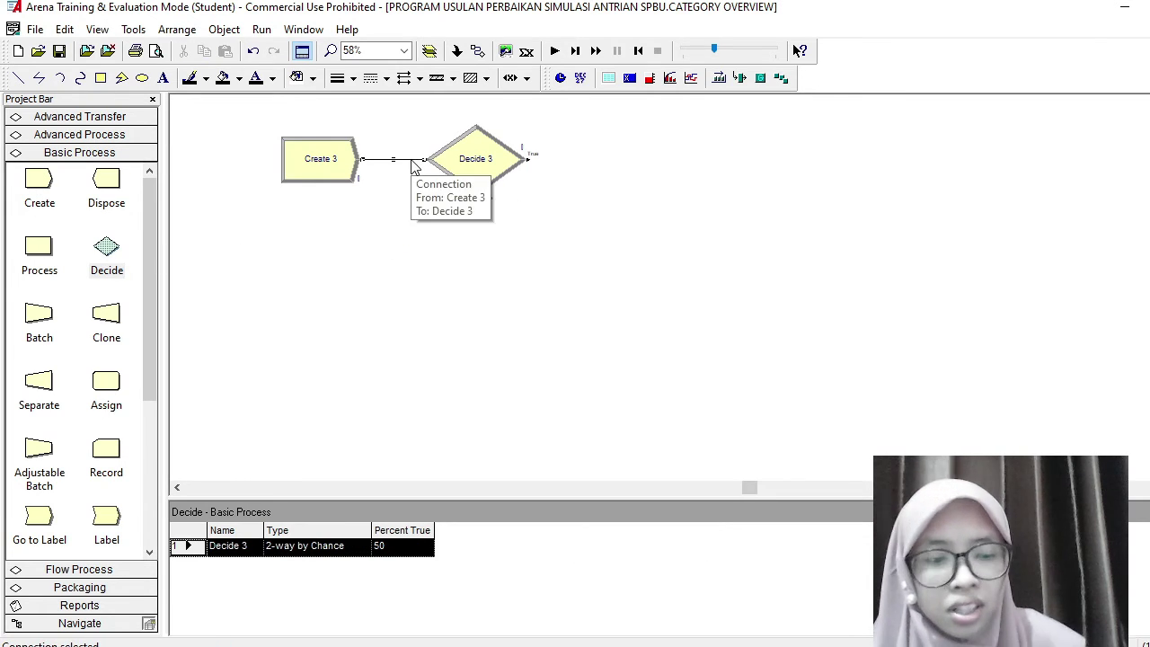
{"action": "key", "text": "Delete"}
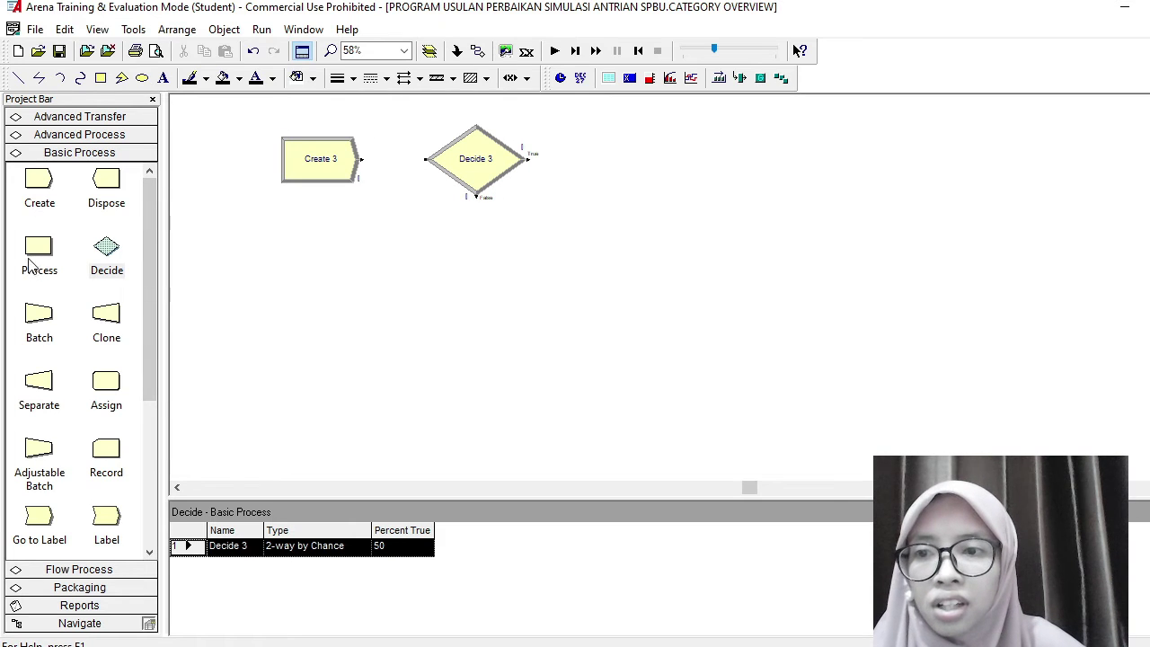
Step: Place two Process modules one above the other beyond the Decide module, remove their connection and move the lower one up slightly
{"action": "left_click_drag", "start_coordinate": [29, 263], "coordinate": [602, 169]}
{"action": "left_click_drag", "start_coordinate": [38, 248], "coordinate": [602, 272]}
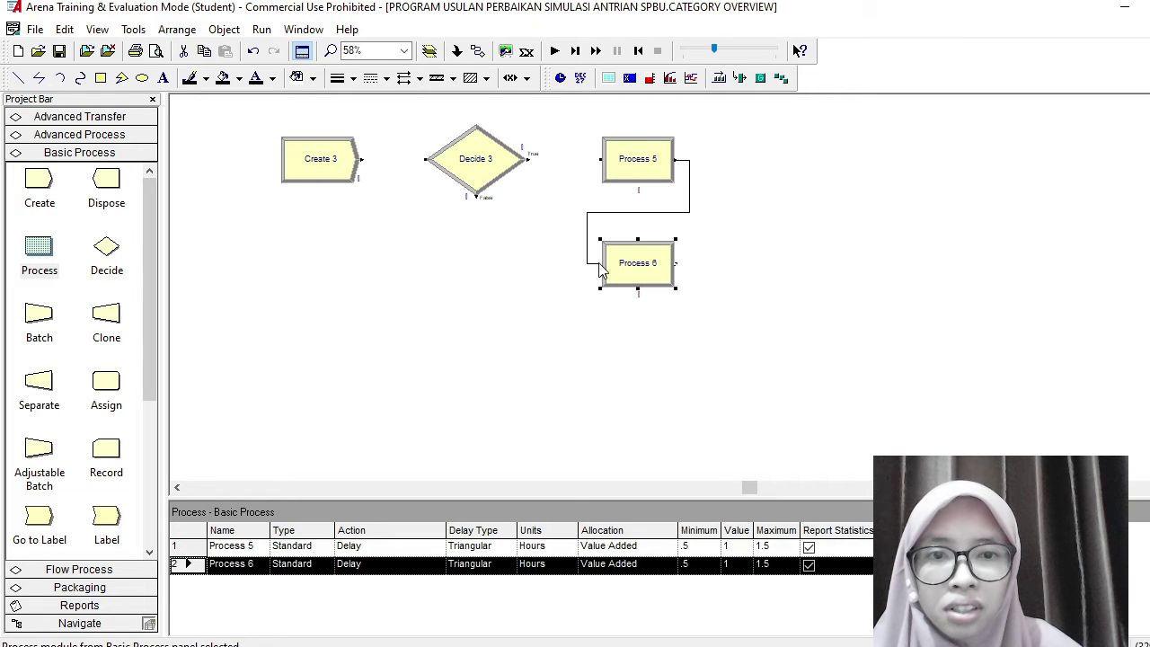
{"action": "left_click", "coordinate": [656, 213]}
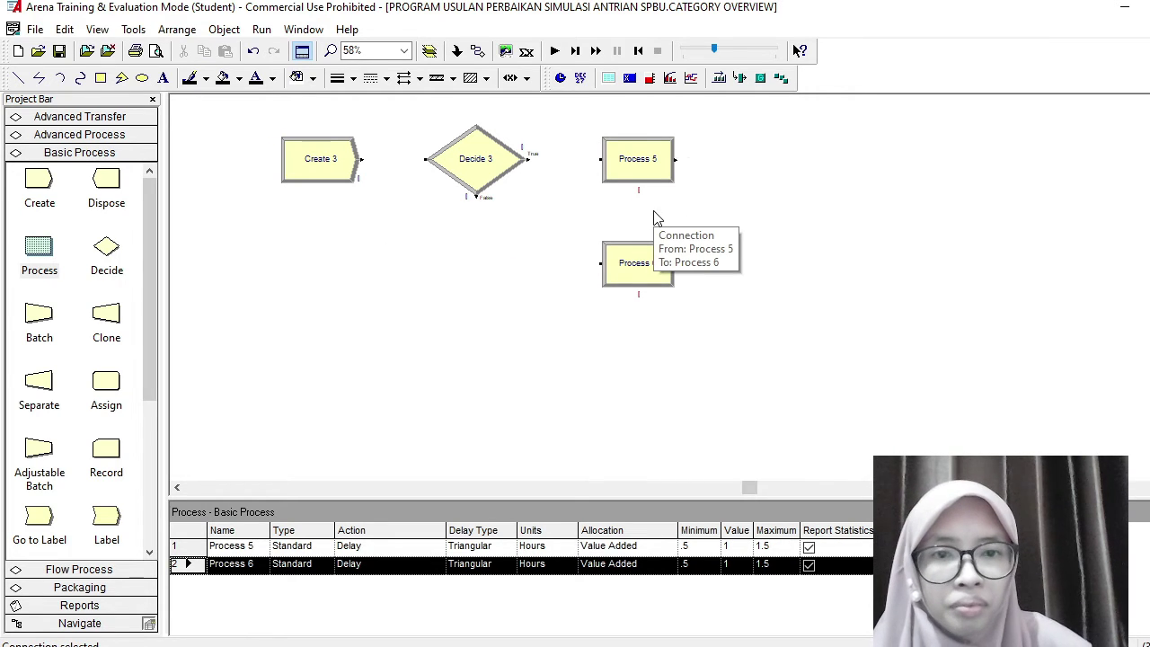
{"action": "left_click", "coordinate": [634, 266]}
{"action": "left_click_drag", "start_coordinate": [635, 275], "coordinate": [633, 246]}
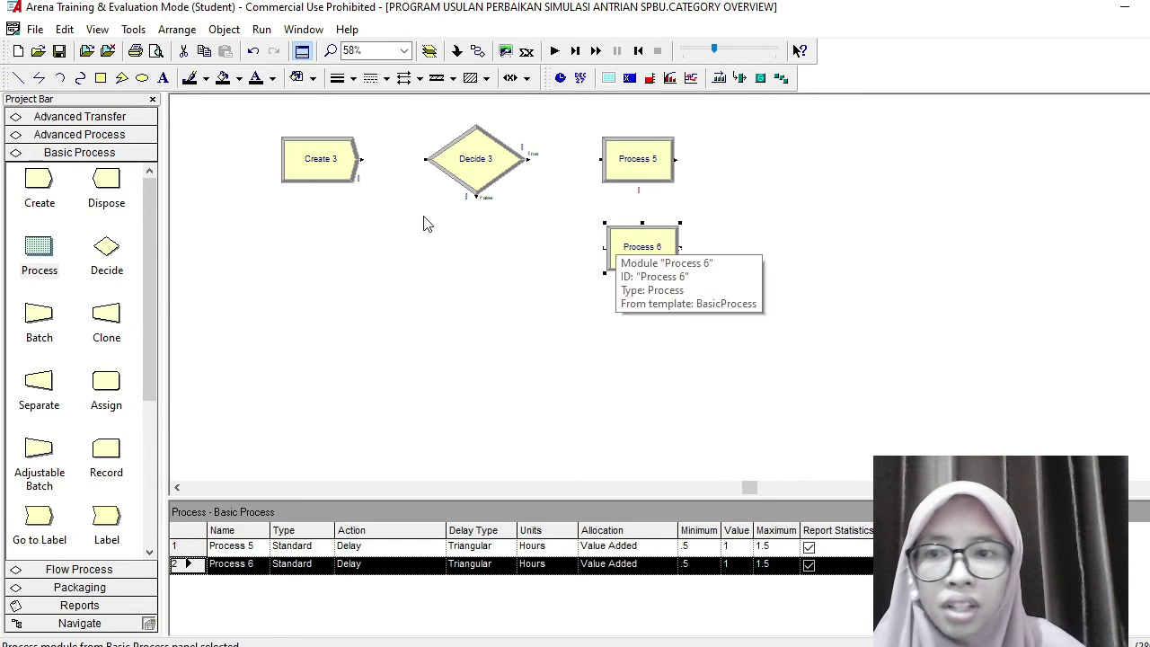
Step: Place a Dispose module beyond the processes, delete its automatic connection, and adjust the positions of the Dispose and upper Process modules
{"action": "left_click_drag", "start_coordinate": [106, 180], "coordinate": [773, 171]}
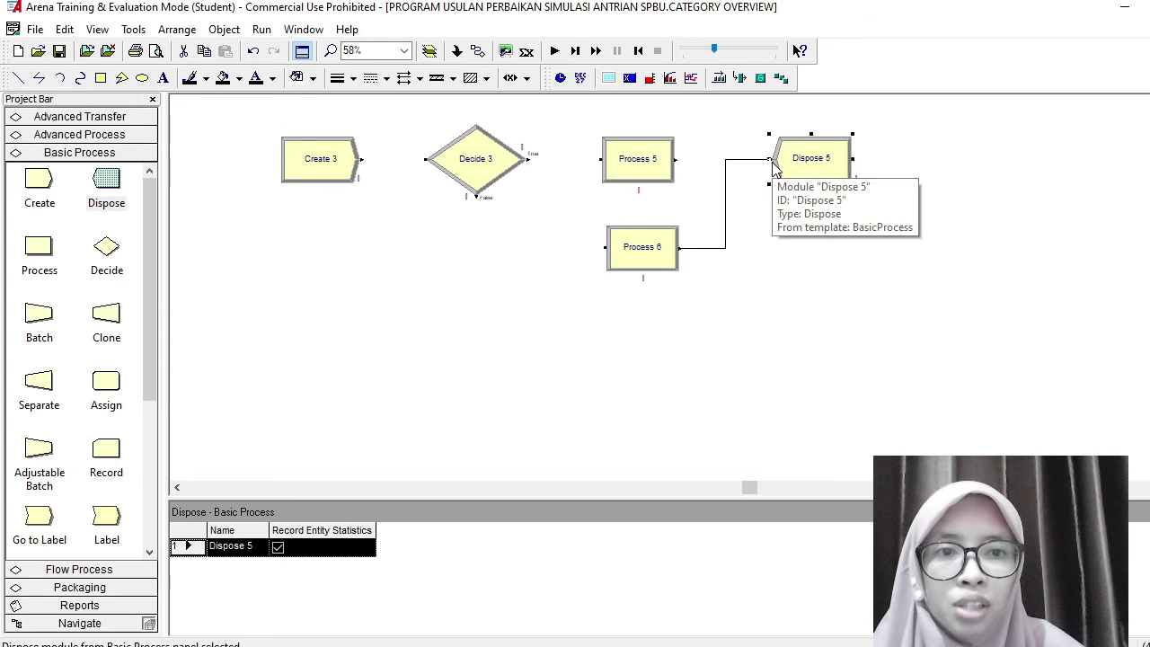
{"action": "left_click", "coordinate": [726, 193]}
{"action": "key", "text": "Delete"}
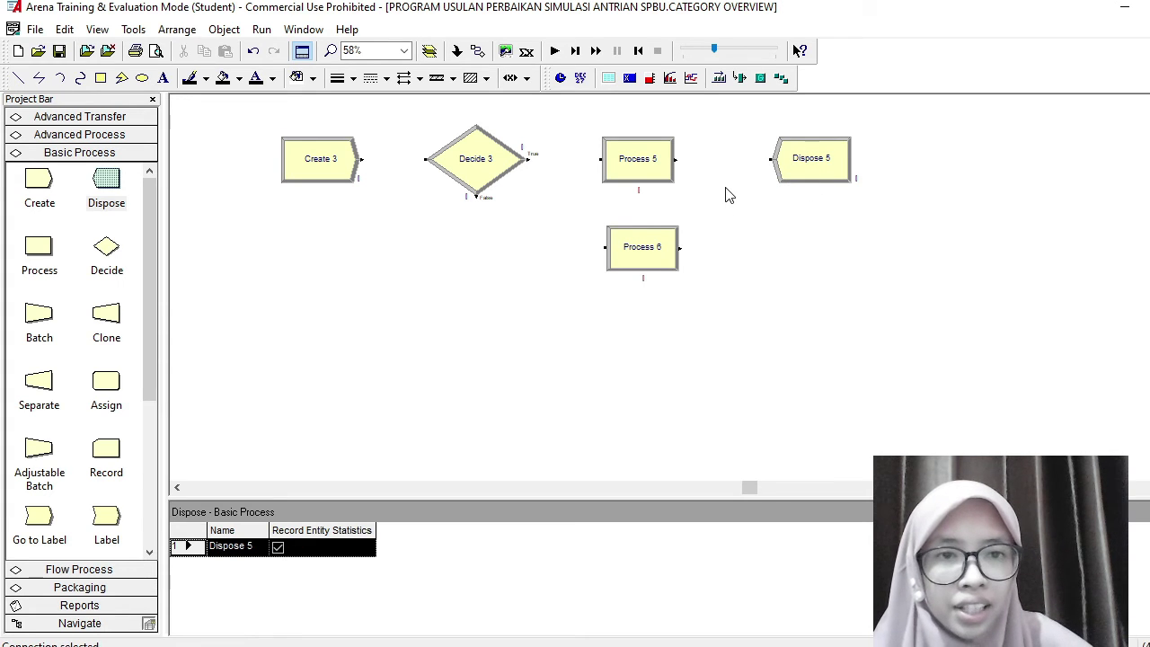
{"action": "left_click_drag", "start_coordinate": [785, 177], "coordinate": [802, 203]}
{"action": "left_click", "coordinate": [661, 169]}
{"action": "left_click_drag", "start_coordinate": [659, 169], "coordinate": [657, 166]}
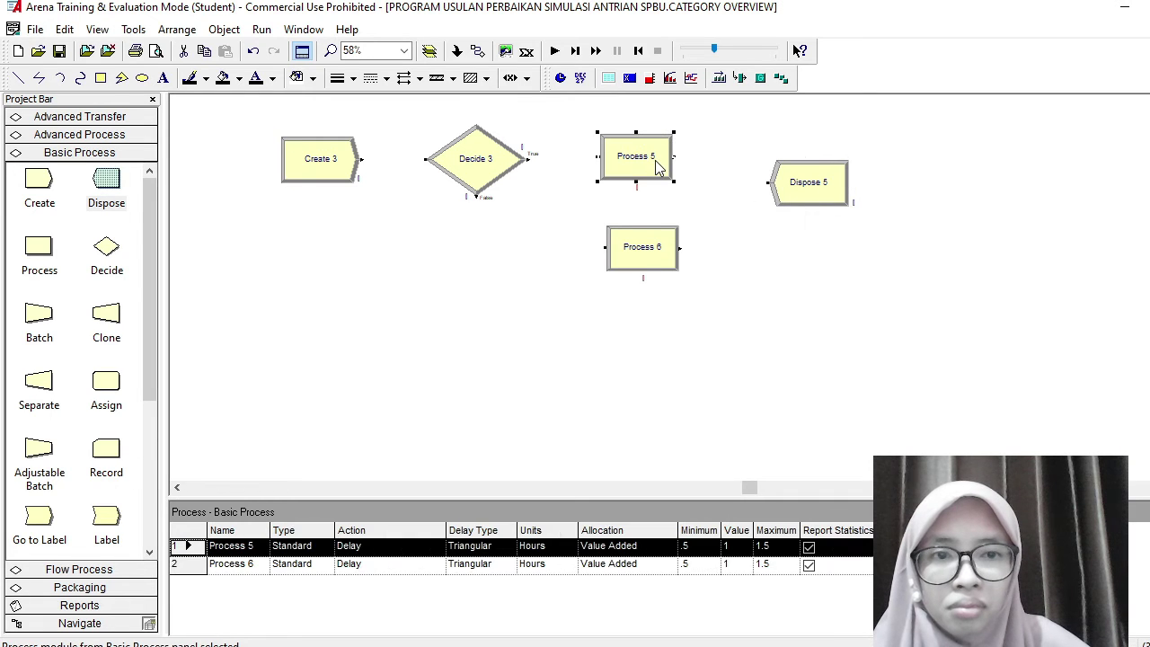
Step: Place a second Dispose module below the first and move the first one slightly down towards it
{"action": "left_click", "coordinate": [832, 269]}
{"action": "left_click_drag", "start_coordinate": [102, 200], "coordinate": [771, 293]}
{"action": "left_click_drag", "start_coordinate": [808, 196], "coordinate": [809, 209]}
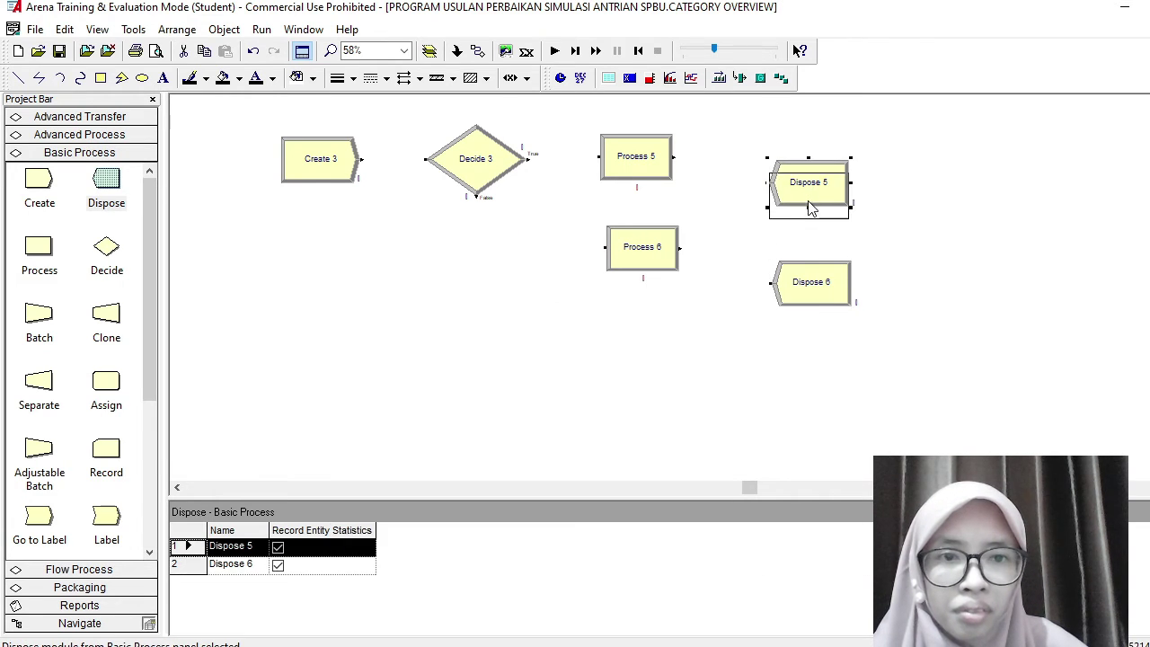
{"action": "left_click", "coordinate": [464, 267]}
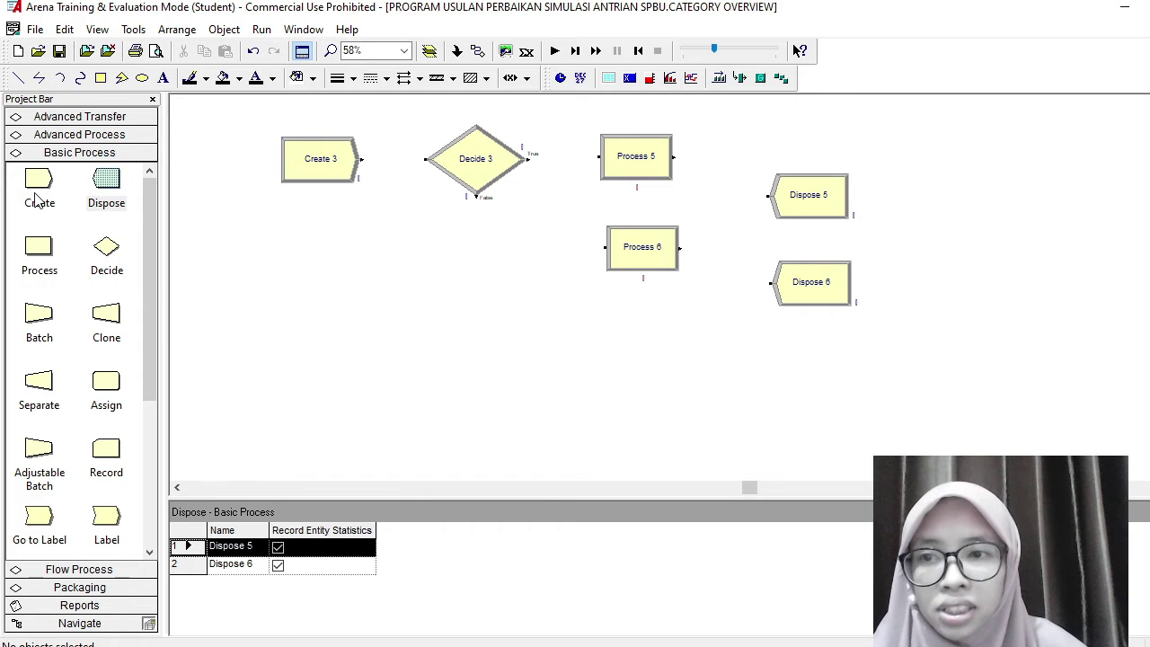
Step: Place a second Create module below the first one and a second Decide module beside it, below the first Decide
{"action": "left_click_drag", "start_coordinate": [36, 199], "coordinate": [286, 359]}
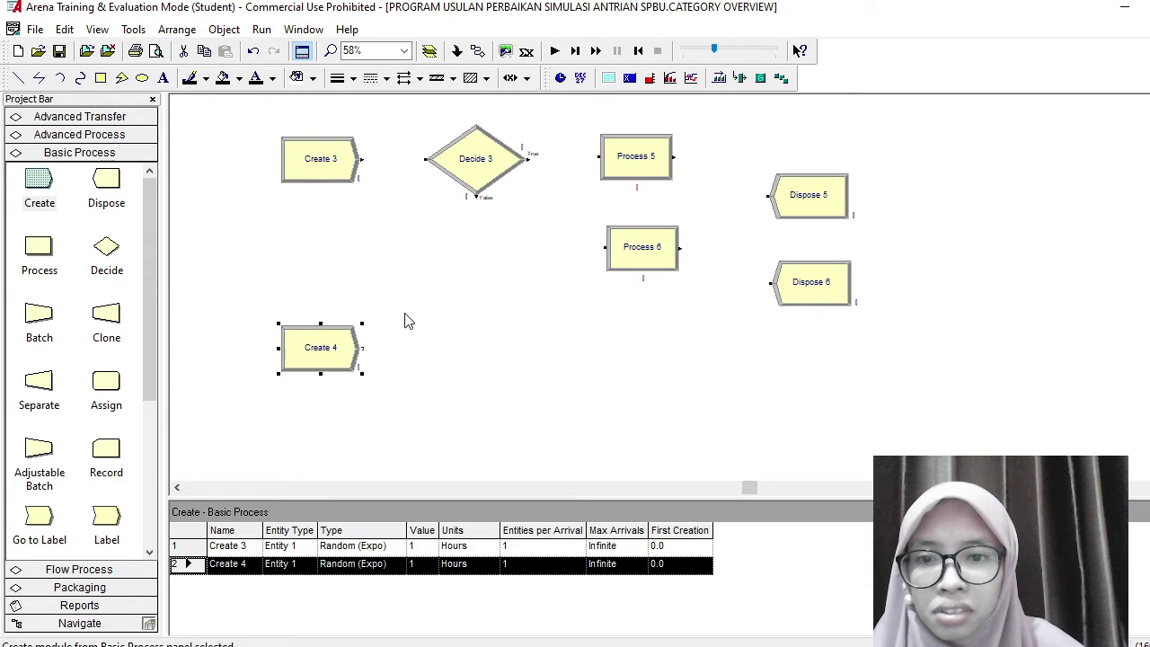
{"action": "left_click", "coordinate": [471, 311]}
{"action": "left_click_drag", "start_coordinate": [99, 254], "coordinate": [426, 354]}
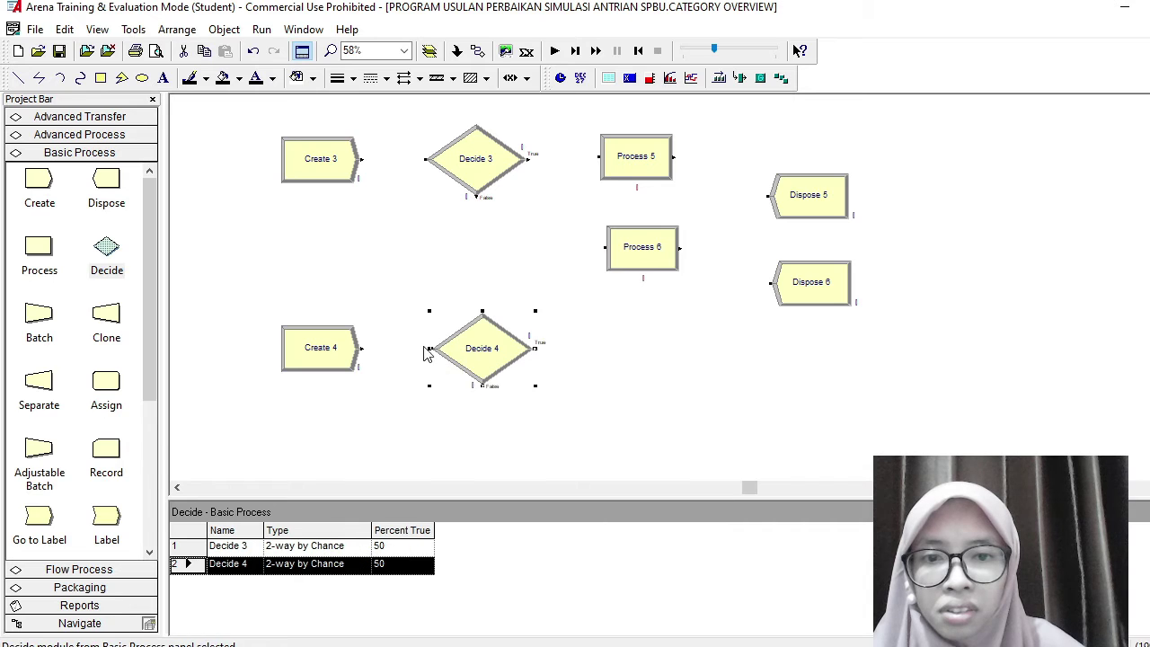
{"action": "left_click", "coordinate": [413, 244]}
Step: Place two more Process modules one below the other beyond the lower Decide, delete their connection and move the lowest one up slightly
{"action": "left_click_drag", "start_coordinate": [45, 250], "coordinate": [604, 346]}
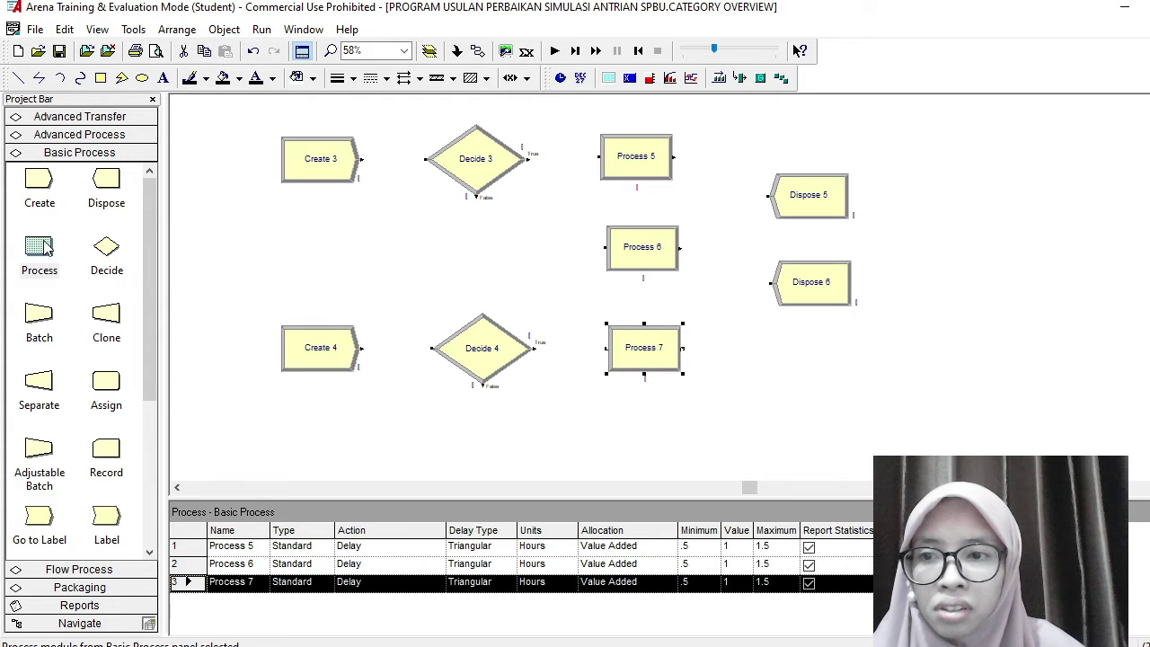
{"action": "left_click_drag", "start_coordinate": [45, 250], "coordinate": [606, 448]}
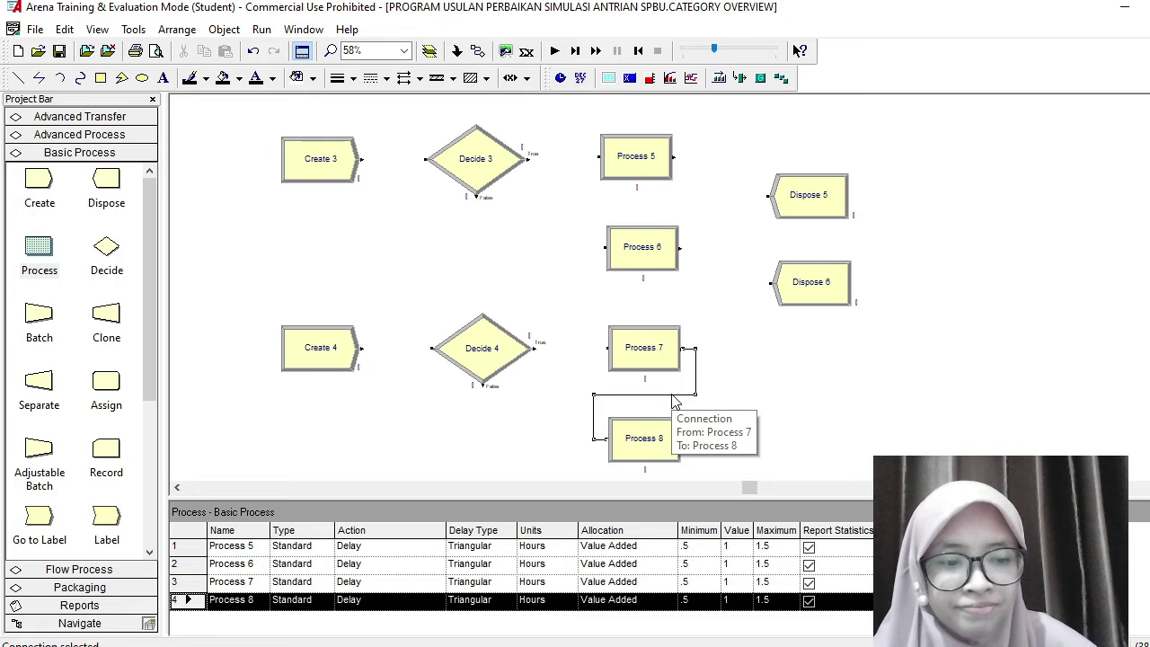
{"action": "left_click", "coordinate": [672, 395]}
{"action": "key", "text": "Delete"}
{"action": "left_click", "coordinate": [653, 440]}
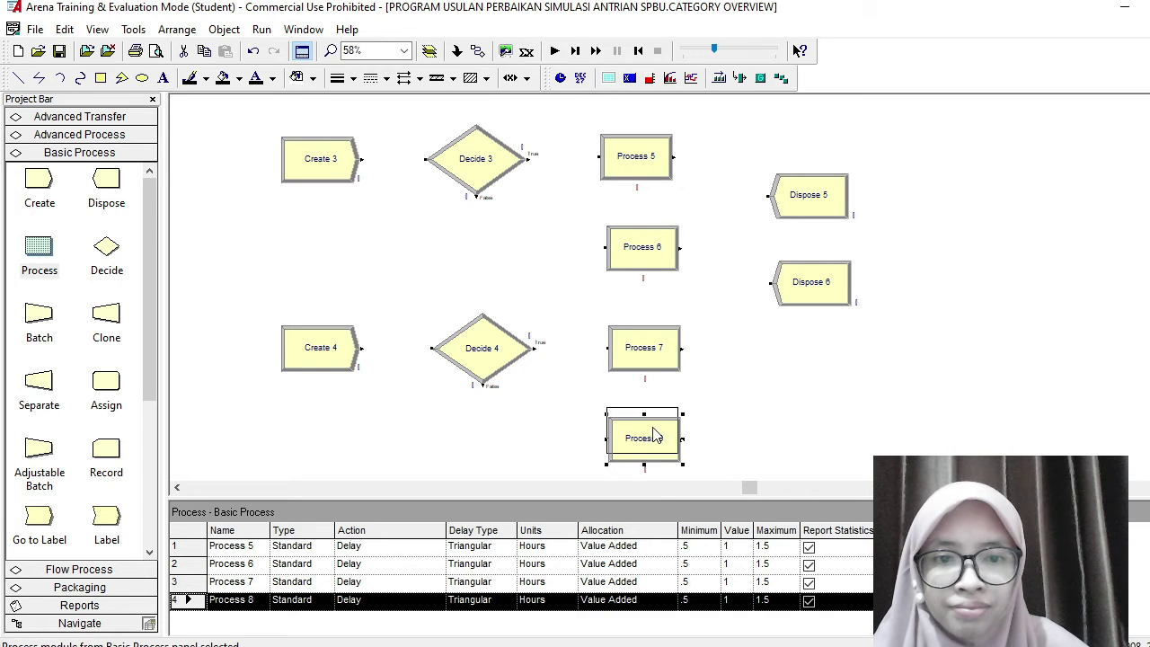
{"action": "left_click_drag", "start_coordinate": [656, 436], "coordinate": [656, 427]}
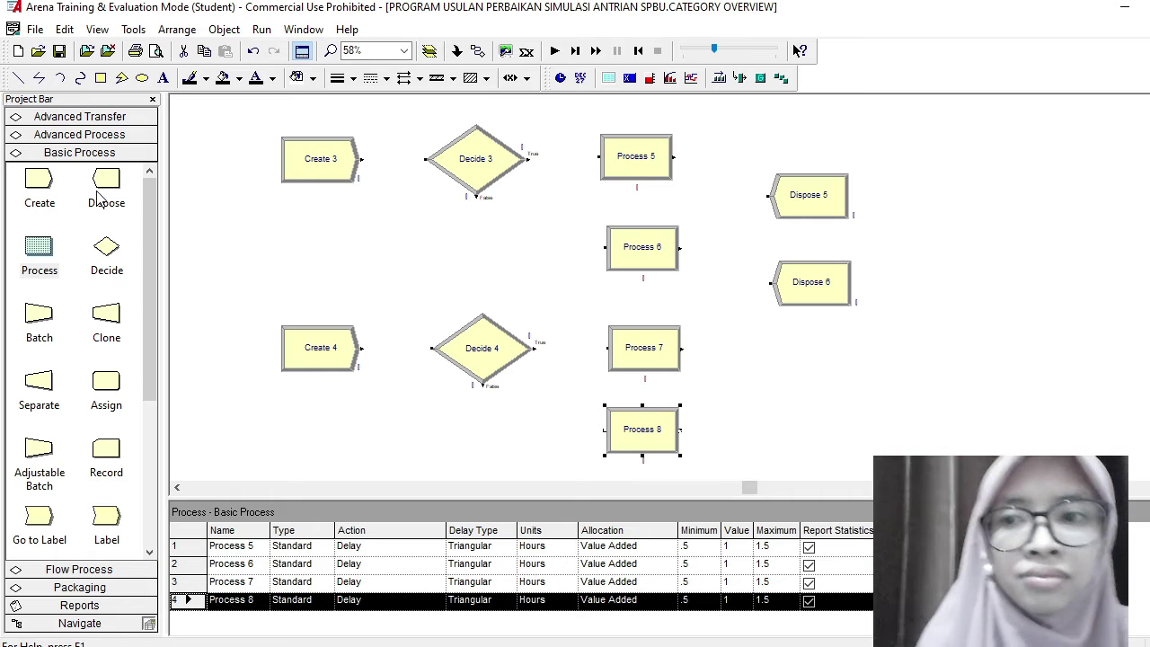
Step: Place two more Dispose modules below the existing ones, deleting the automatic connection from the lowest Process module
{"action": "left_click_drag", "start_coordinate": [103, 193], "coordinate": [771, 382]}
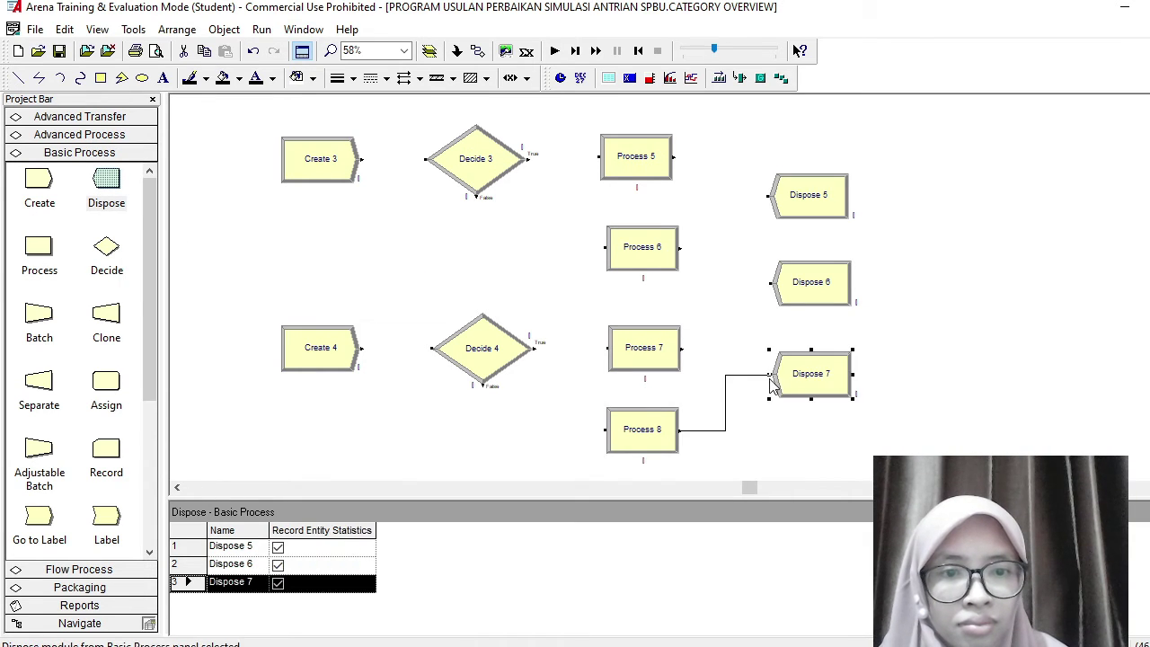
{"action": "key", "text": "Delete"}
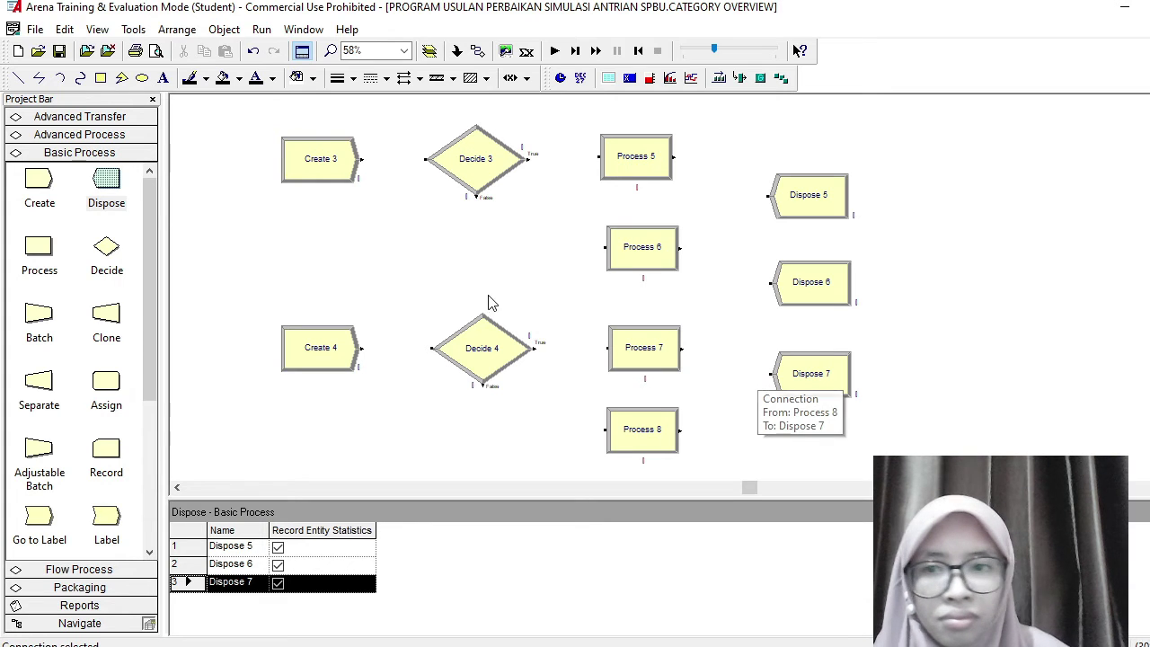
{"action": "left_click_drag", "start_coordinate": [113, 183], "coordinate": [773, 459]}
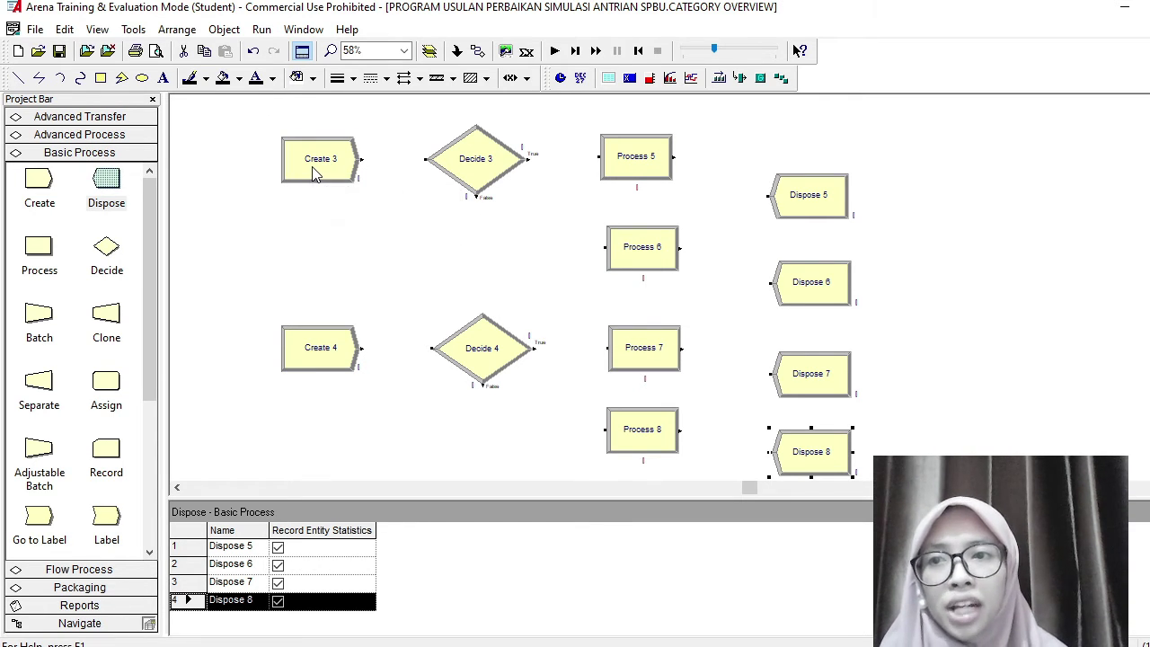
Step: Switch to Input Analyzer and create a new input document
{"action": "left_click", "coordinate": [133, 31]}
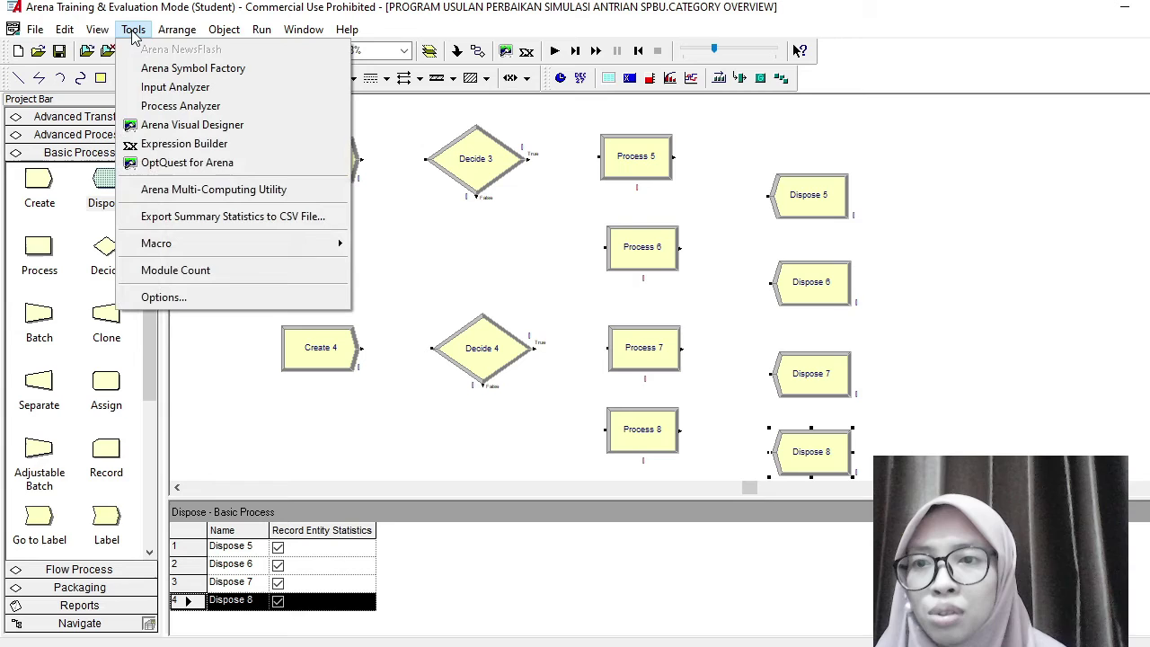
{"action": "left_click", "coordinate": [160, 87]}
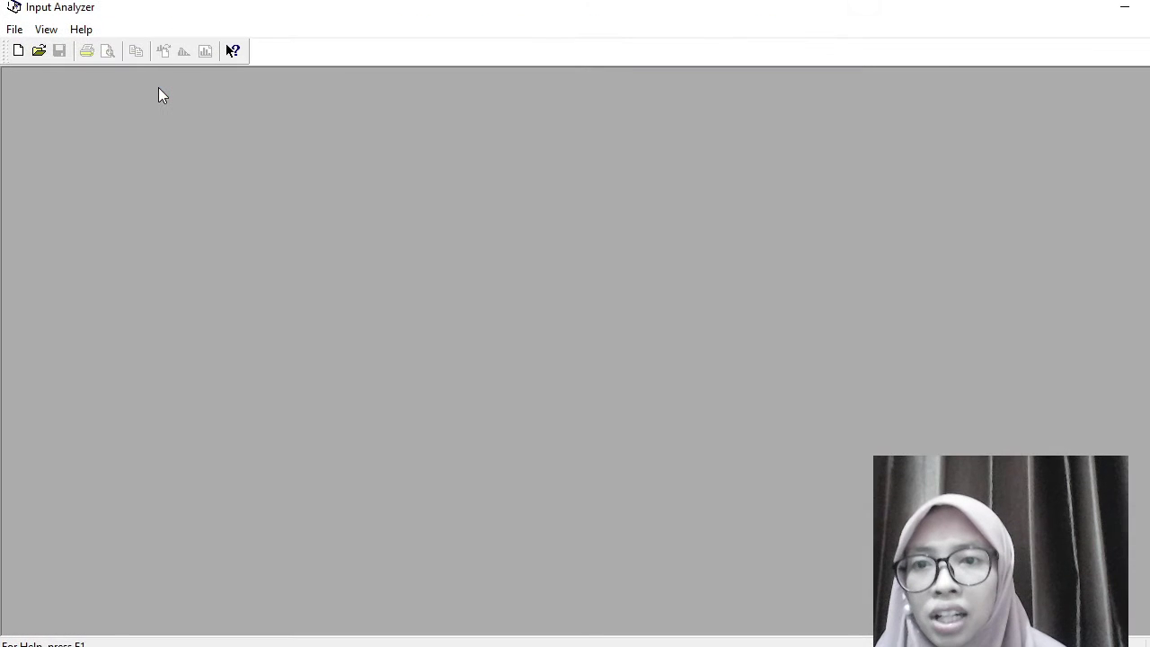
{"action": "left_click", "coordinate": [14, 30]}
{"action": "left_click", "coordinate": [32, 50]}
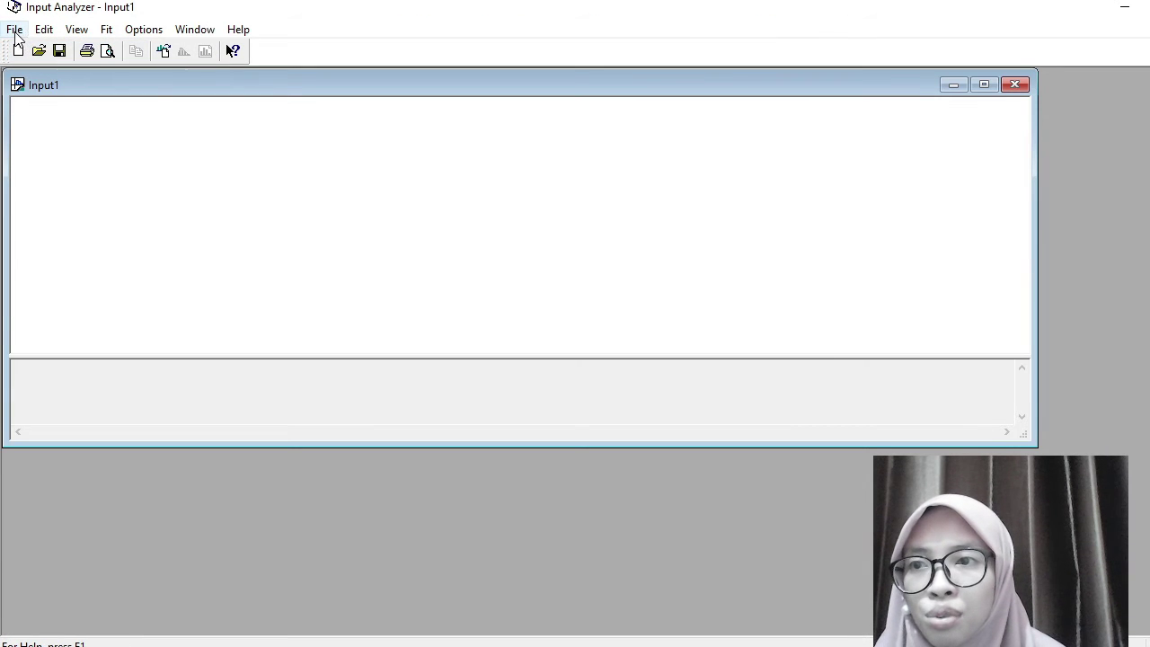
Step: Load the existing data file 1.ANTAR KEDATANGAN.PERTALITE into the document and maximize its window
{"action": "left_click", "coordinate": [15, 30]}
{"action": "mouse_move", "coordinate": [72, 159]}
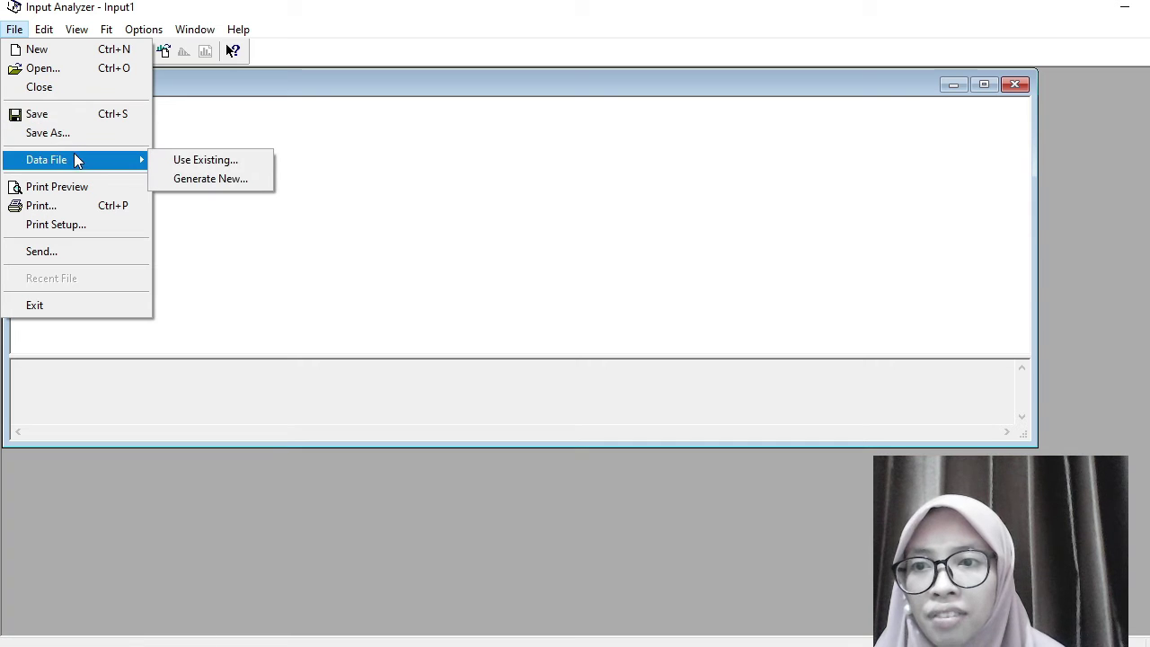
{"action": "left_click", "coordinate": [165, 164]}
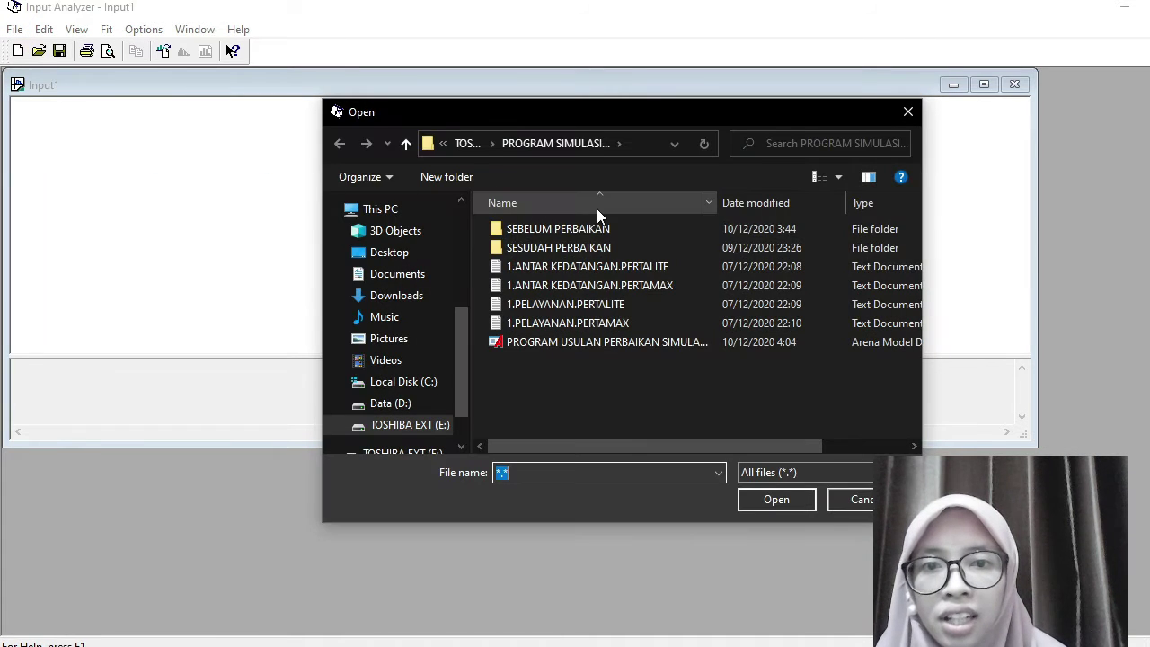
{"action": "left_click", "coordinate": [582, 267]}
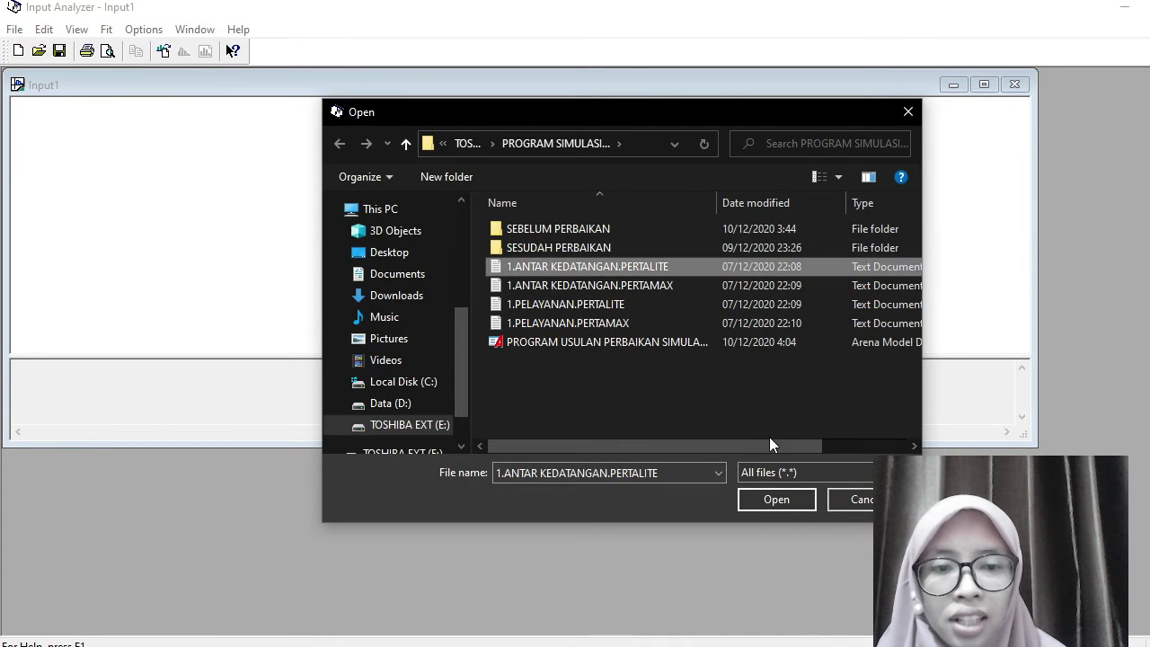
{"action": "left_click", "coordinate": [768, 499]}
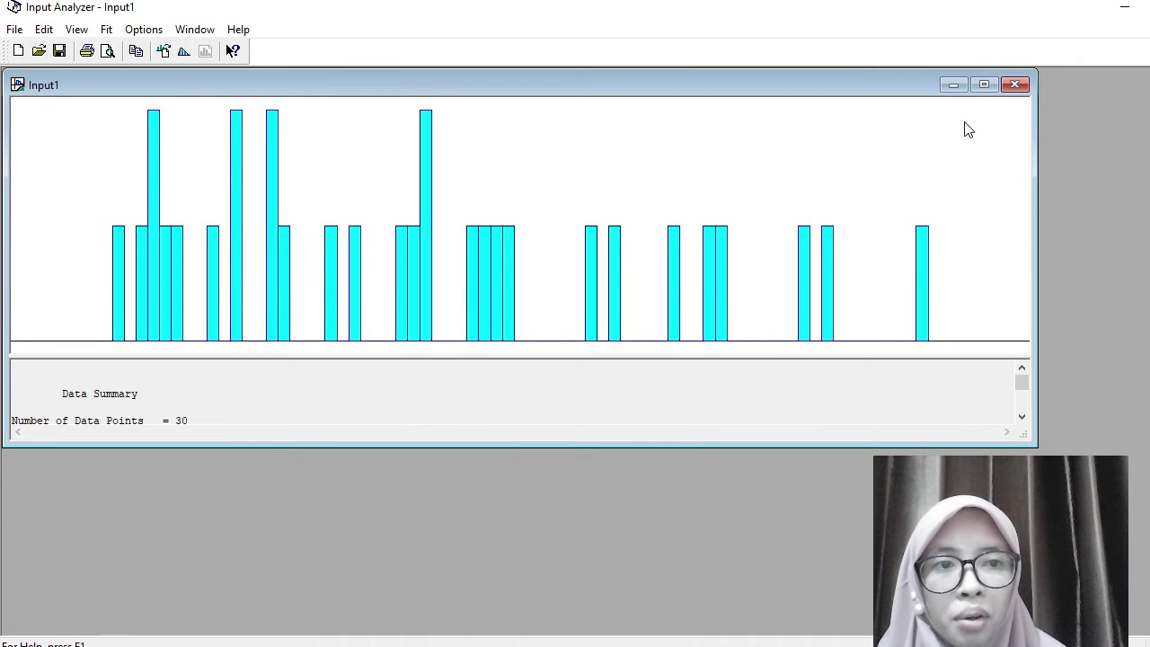
{"action": "left_click", "coordinate": [985, 85]}
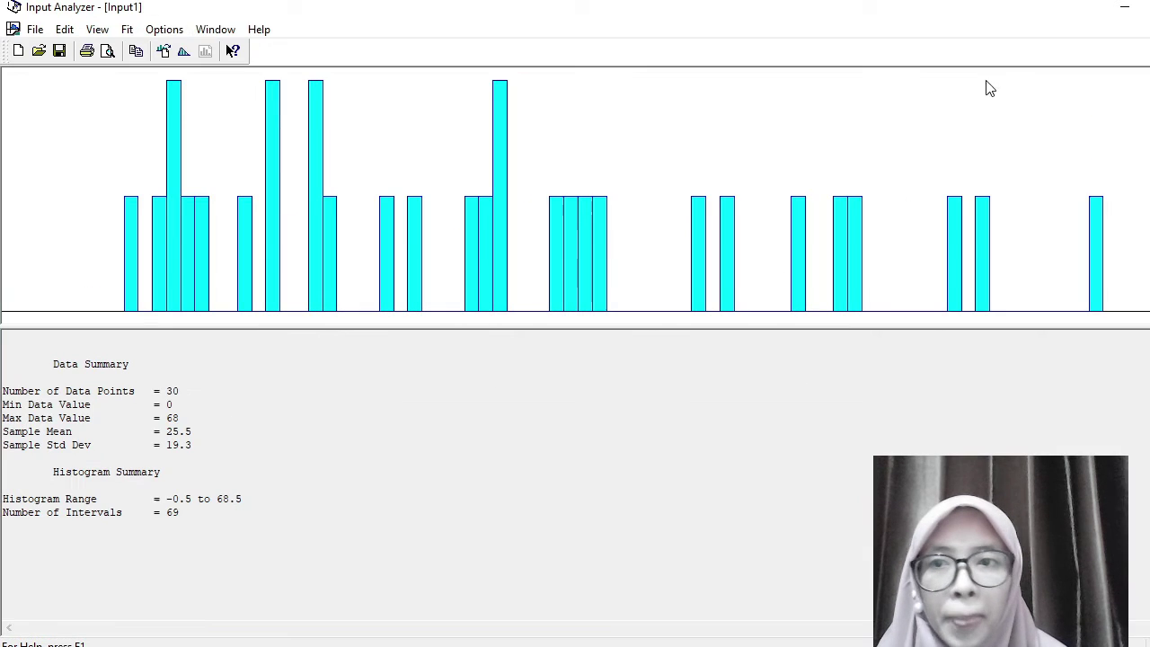
Step: Fit a Weibull distribution to the Pertalite interarrival data and copy the resulting expression
{"action": "left_click", "coordinate": [128, 28]}
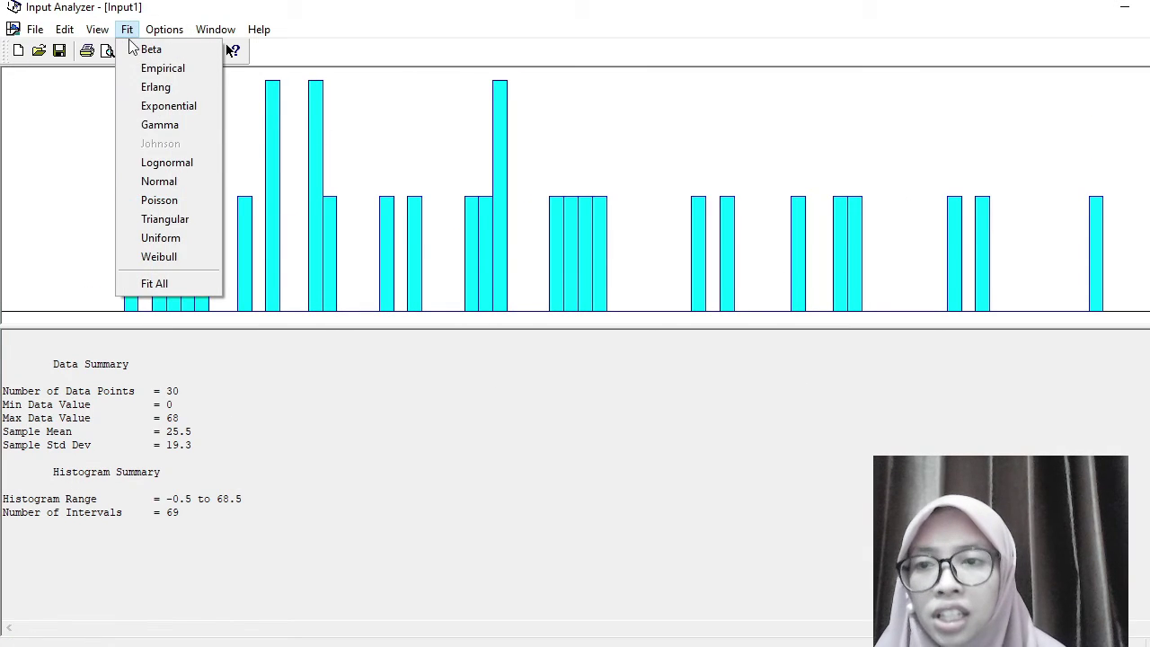
{"action": "left_click", "coordinate": [176, 251]}
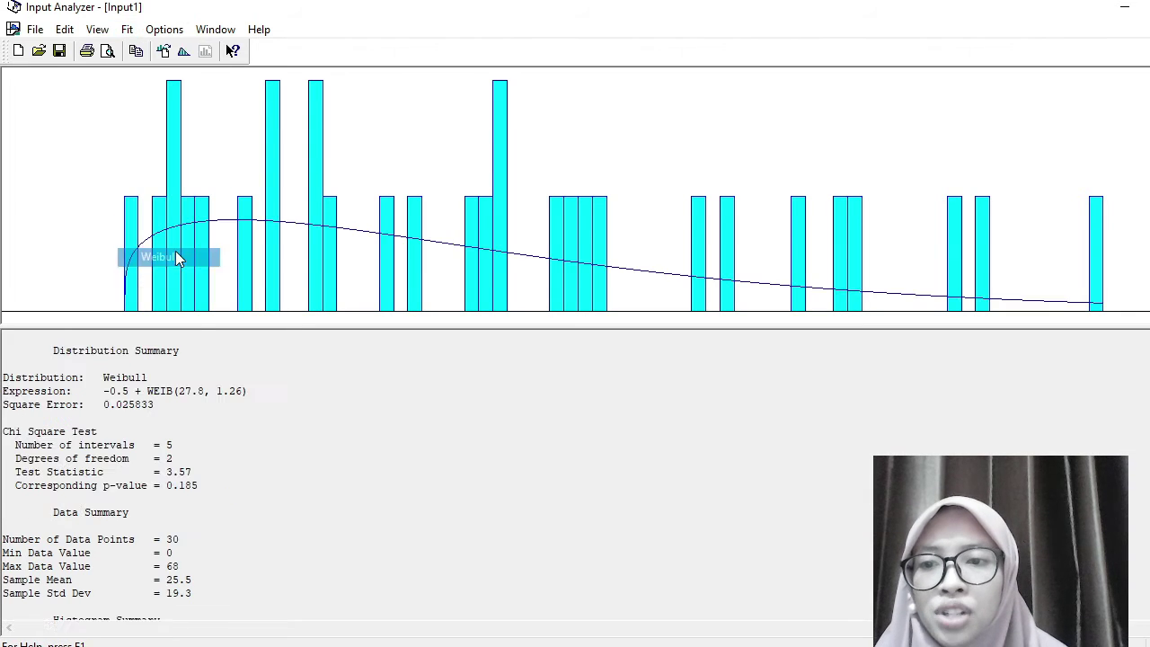
{"action": "left_click_drag", "start_coordinate": [251, 393], "coordinate": [119, 396]}
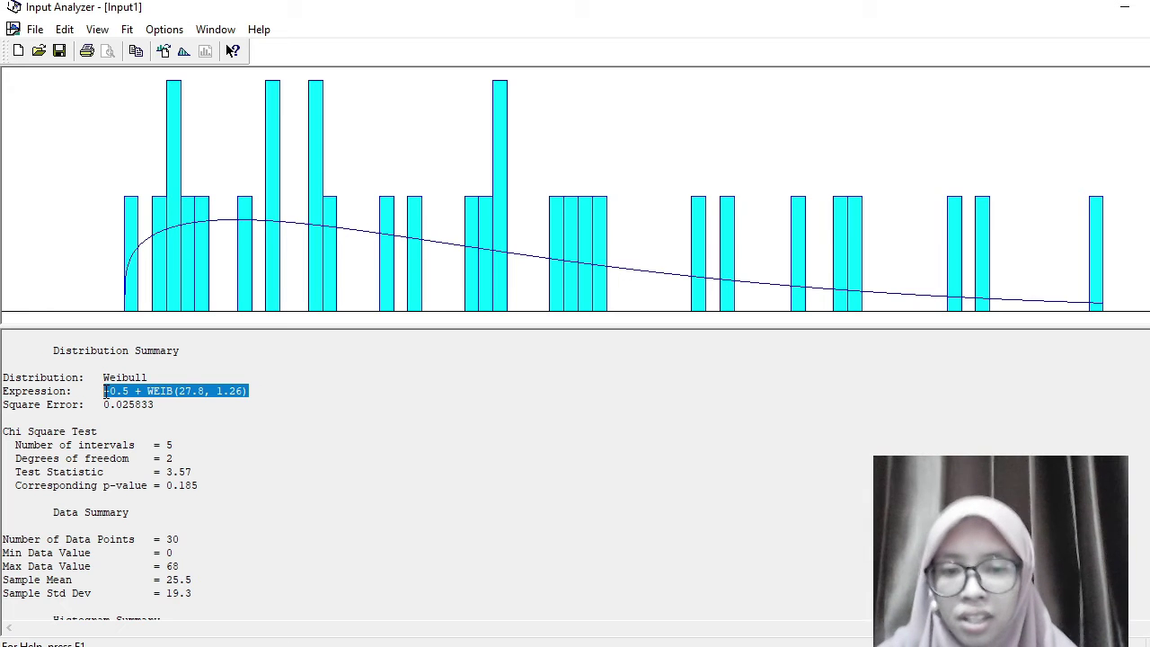
Step: Back in the Arena model, name the upper Create module Kedatangan and set its entity type to Sepeda Motor
{"action": "key", "text": "alt+Tab"}
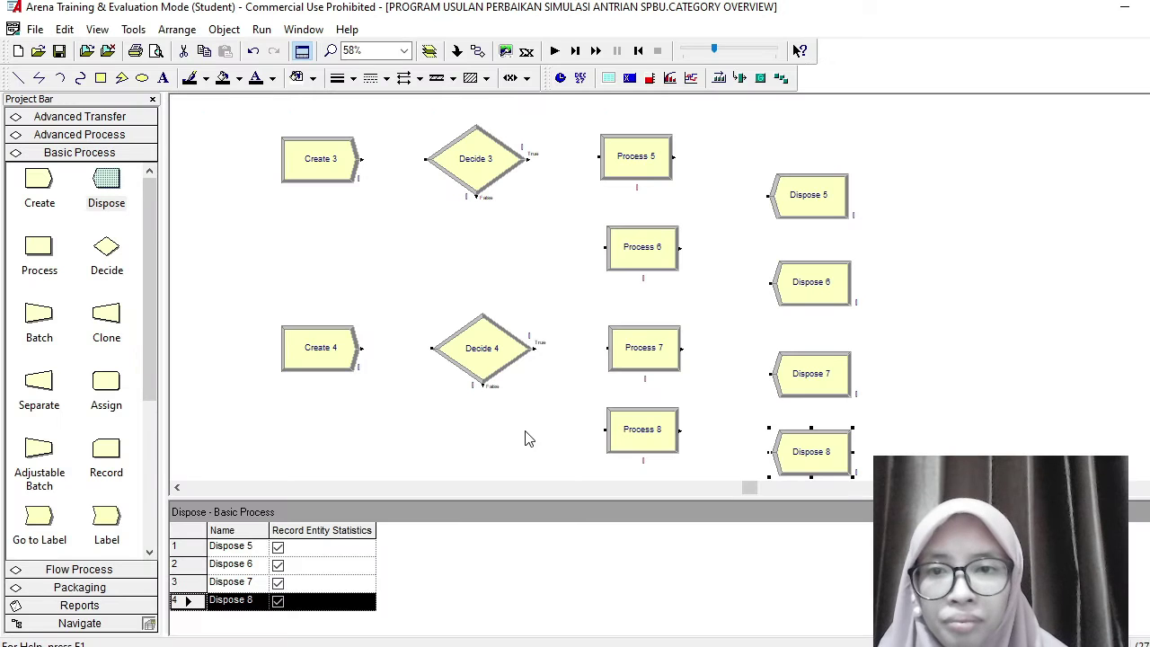
{"action": "left_click", "coordinate": [319, 158]}
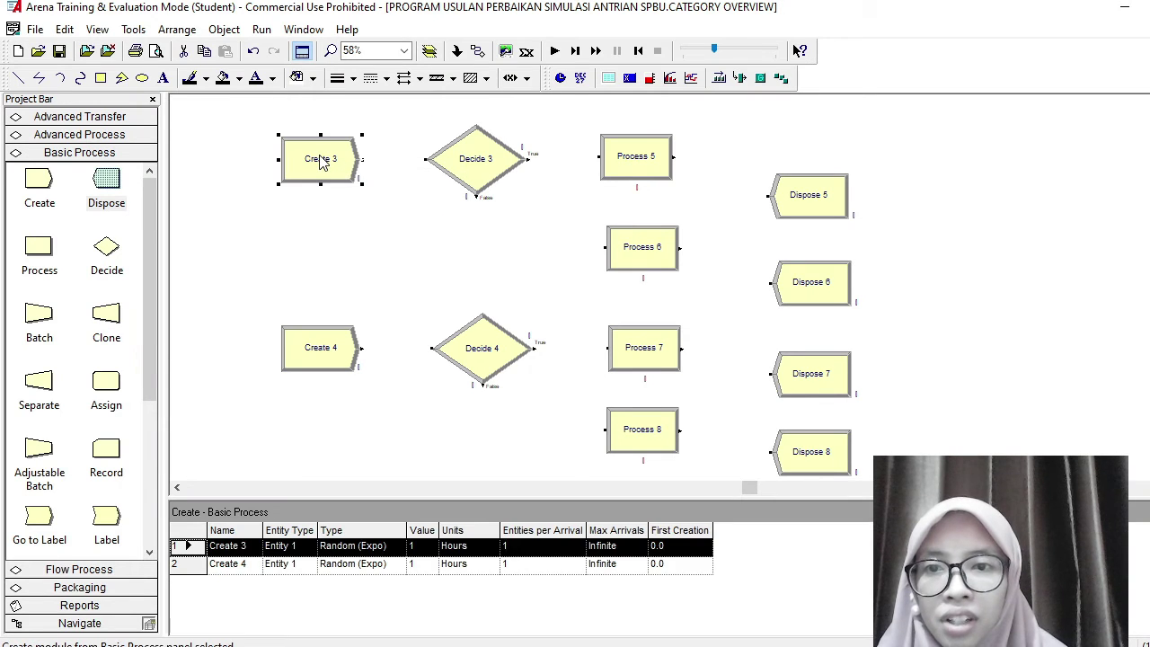
{"action": "double_click", "coordinate": [321, 162]}
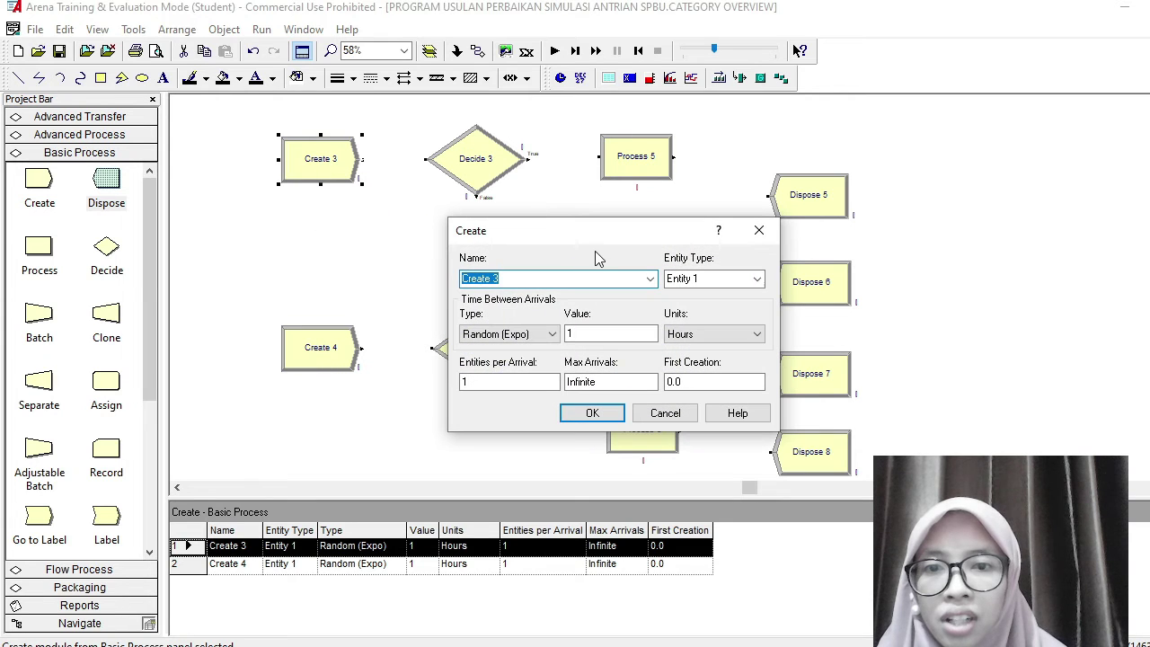
{"action": "type", "text": "Keda"}
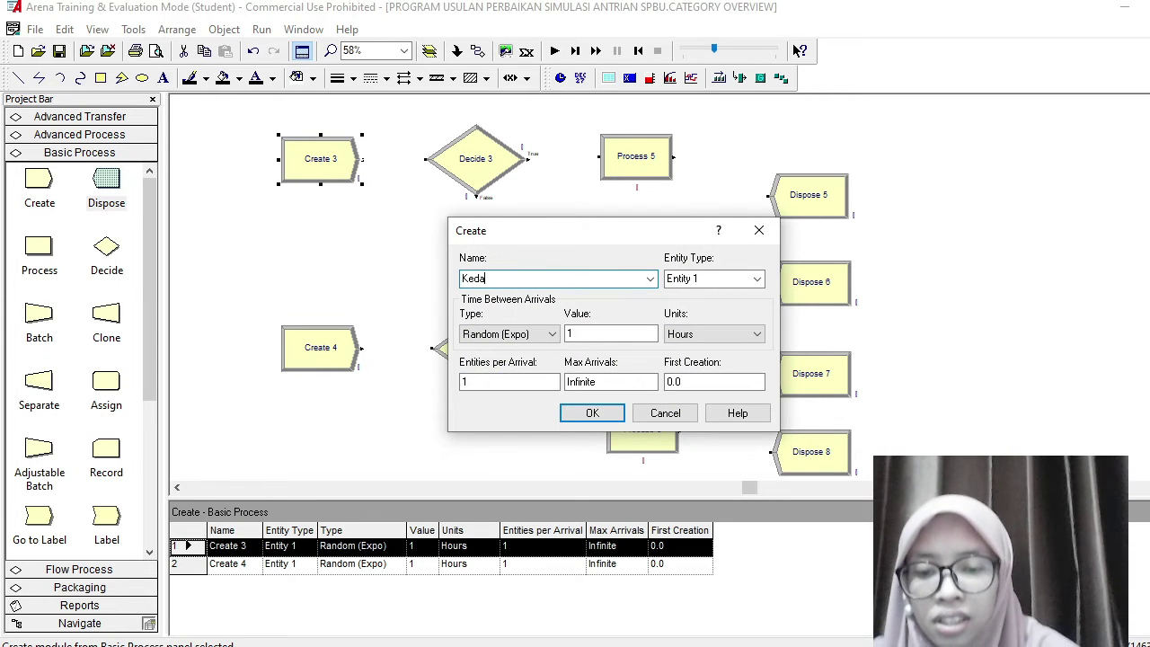
{"action": "type", "text": "tangan"}
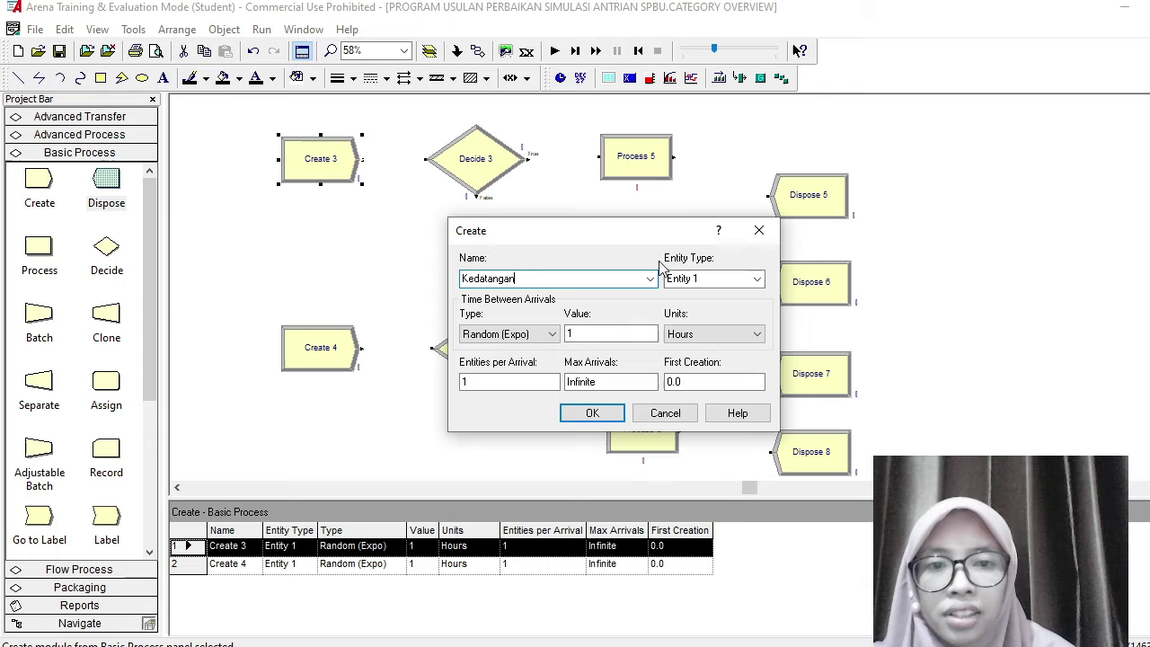
{"action": "left_click", "coordinate": [713, 280]}
{"action": "type", "text": "Sepeda Motor"}
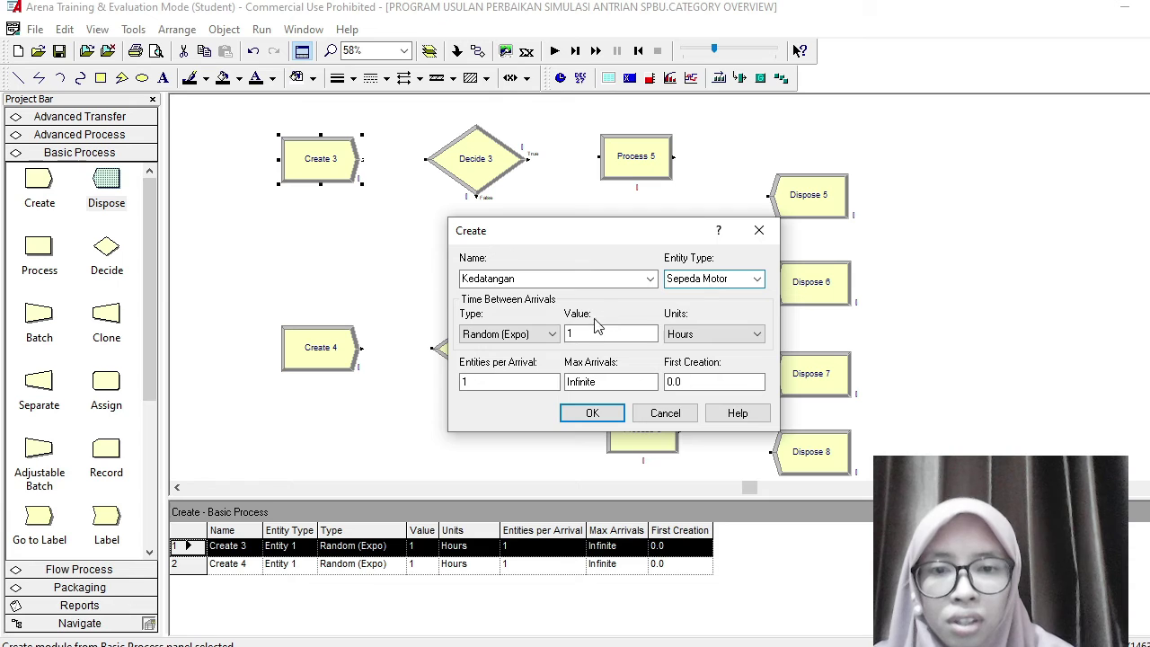
Step: Set Kedatangan's time between arrivals to the expression -0.5 + WEIB(27.8, 1.26) in seconds, with a maximum of 40 arrivals
{"action": "left_click", "coordinate": [535, 334]}
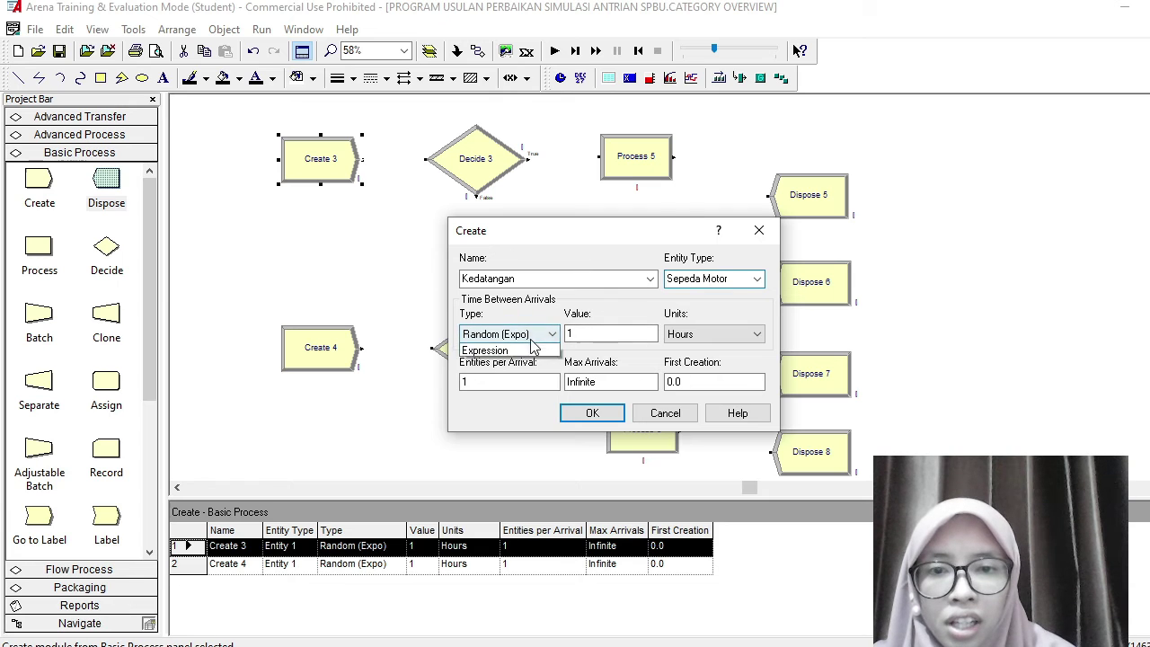
{"action": "left_click", "coordinate": [532, 387]}
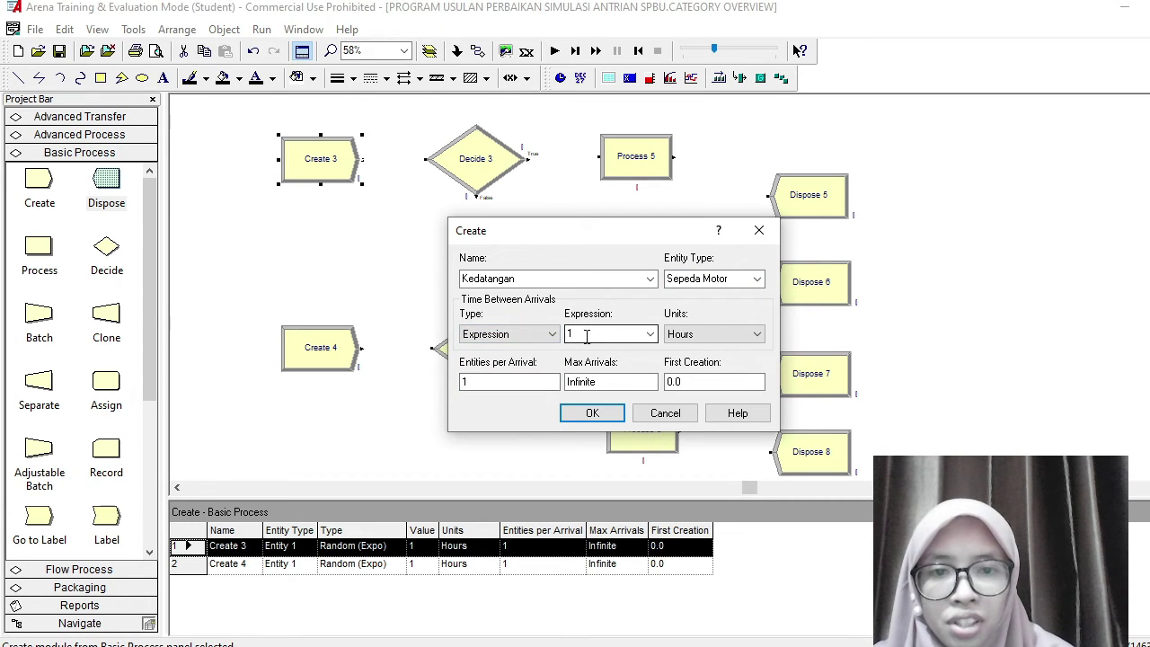
{"action": "double_click", "coordinate": [584, 333]}
{"action": "type", "text": "WEIB(27.8, 1.26)"}
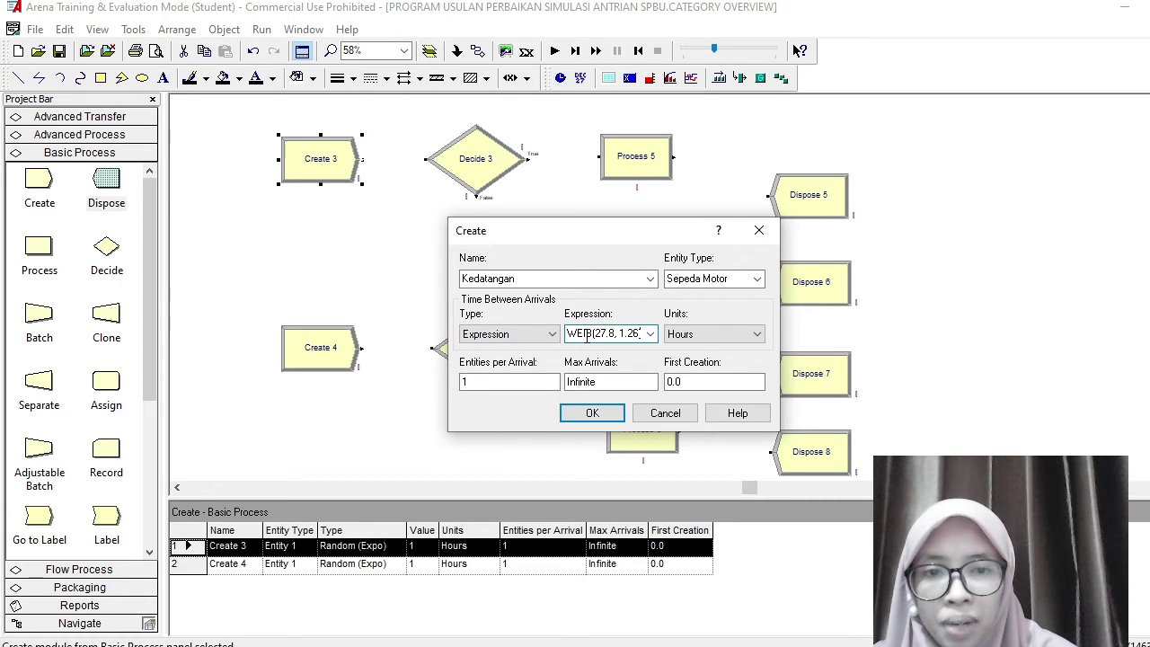
{"action": "left_click", "coordinate": [672, 334]}
{"action": "left_click", "coordinate": [678, 351]}
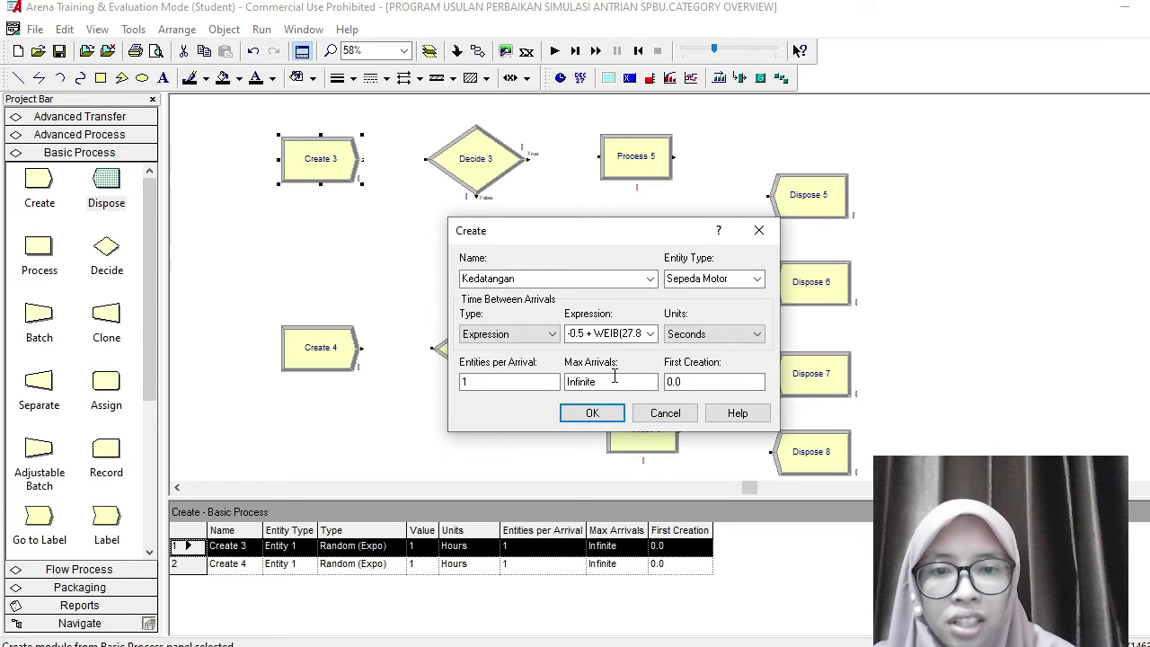
{"action": "left_click_drag", "start_coordinate": [624, 381], "coordinate": [566, 382]}
{"action": "type", "text": "40"}
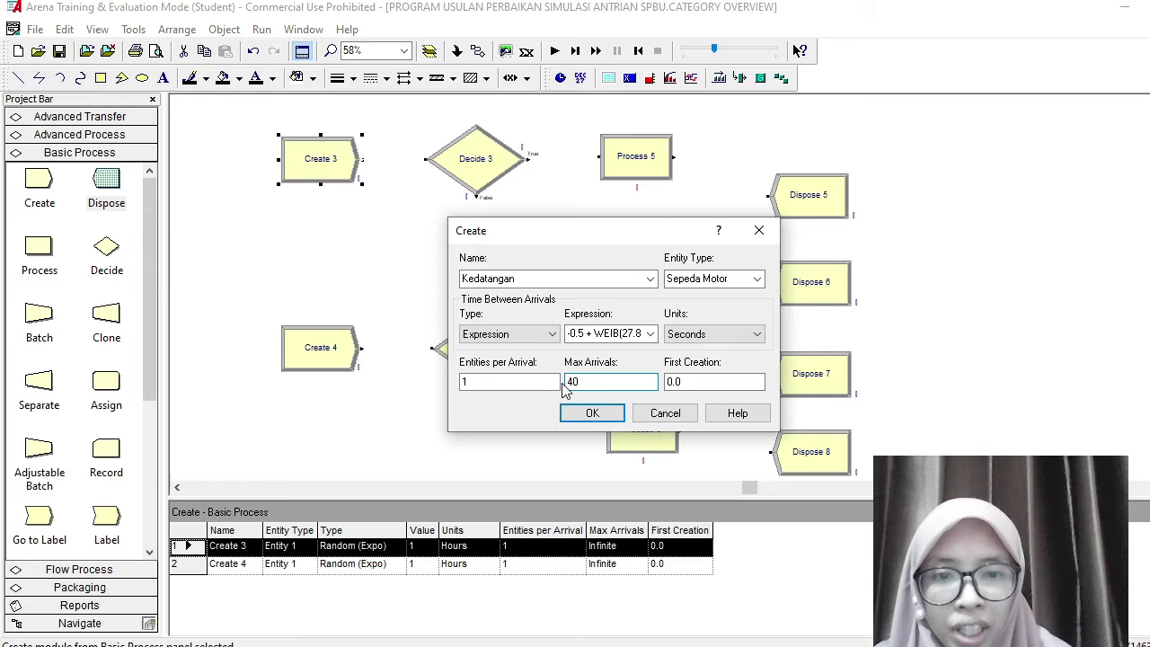
{"action": "key", "text": "Return"}
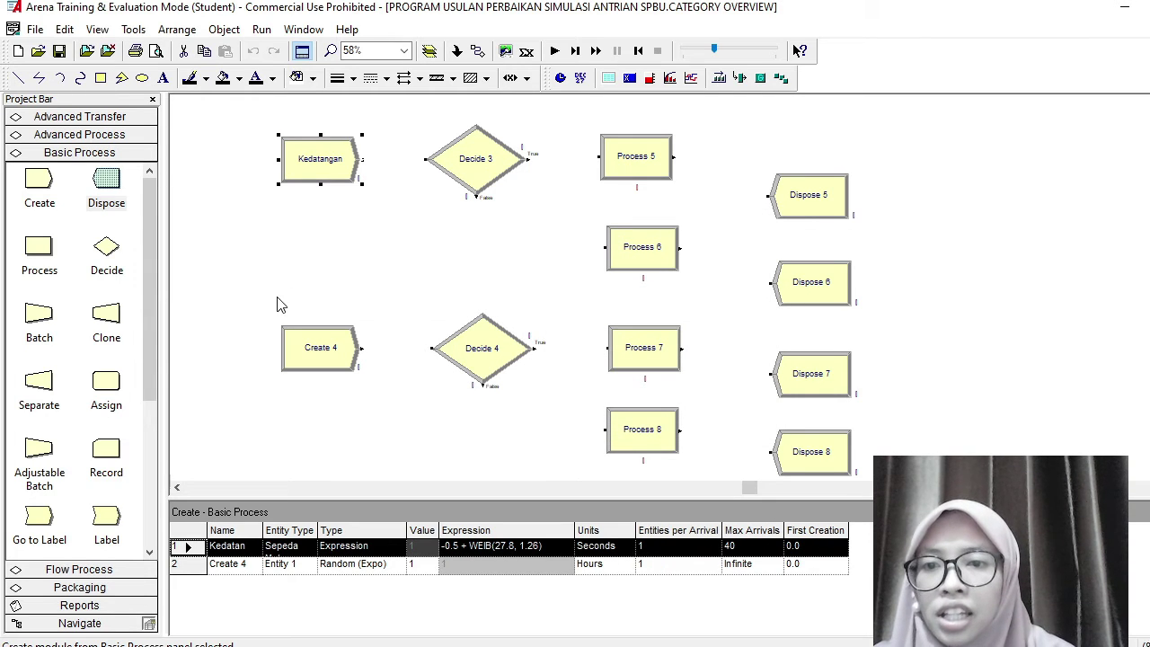
Step: In Input Analyzer, create a new document and load the existing data file 1.ANTAR KEDATANGAN.PERTAMAX into it
{"action": "left_click", "coordinate": [133, 30]}
{"action": "left_click", "coordinate": [178, 90]}
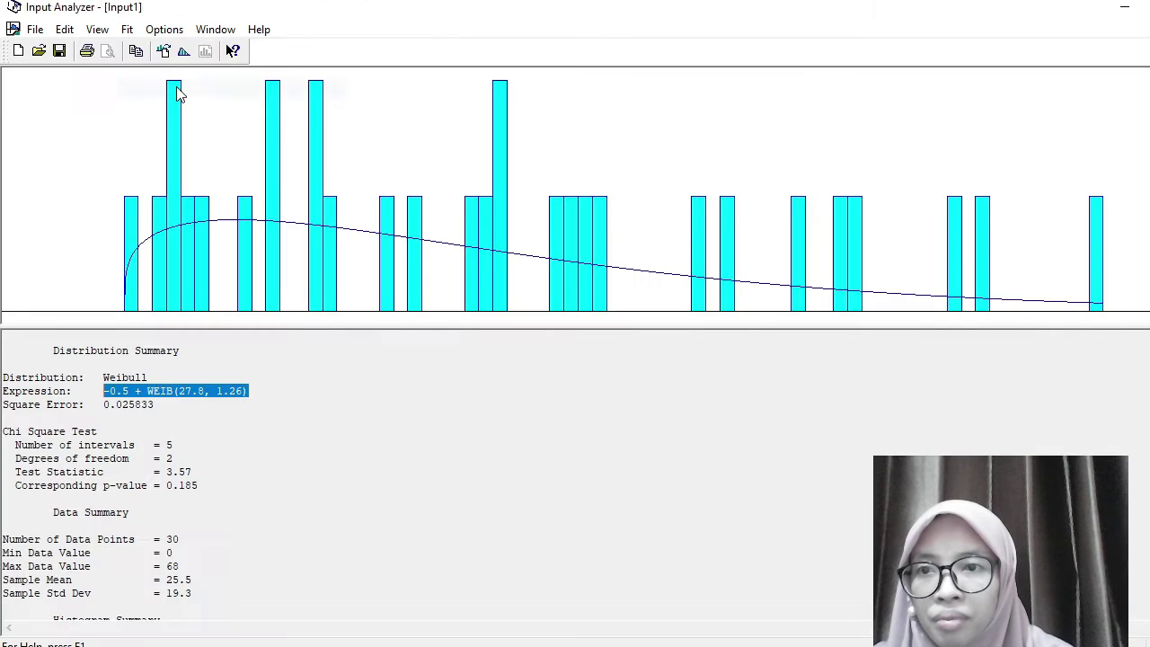
{"action": "left_click", "coordinate": [35, 30]}
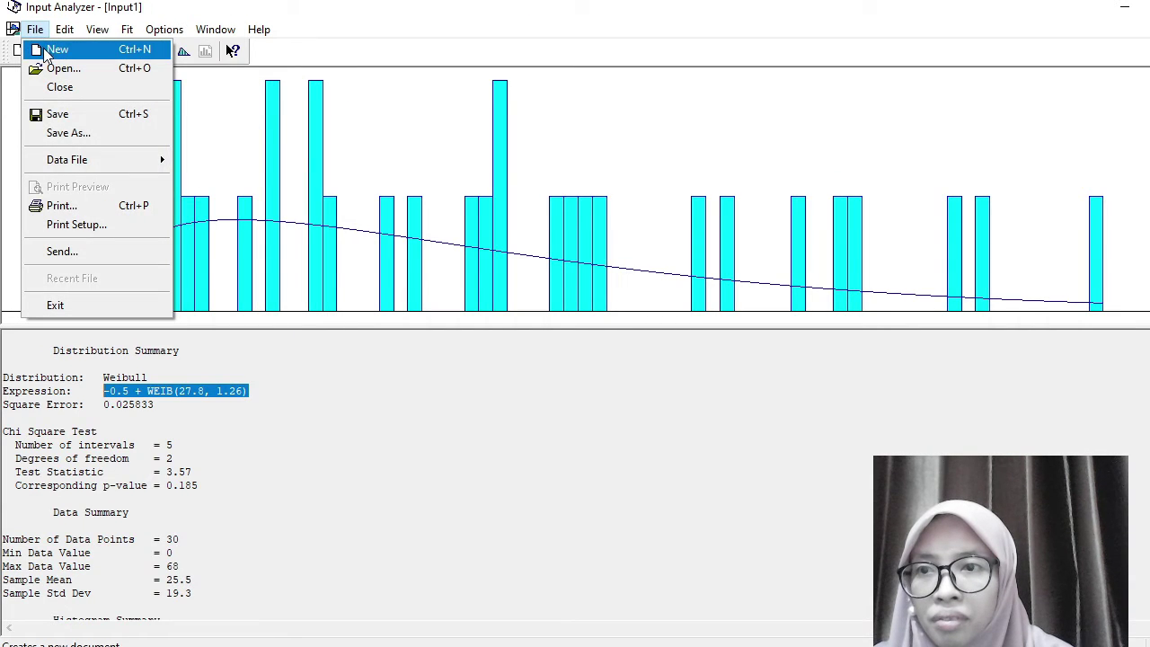
{"action": "left_click", "coordinate": [45, 52]}
{"action": "left_click", "coordinate": [35, 30]}
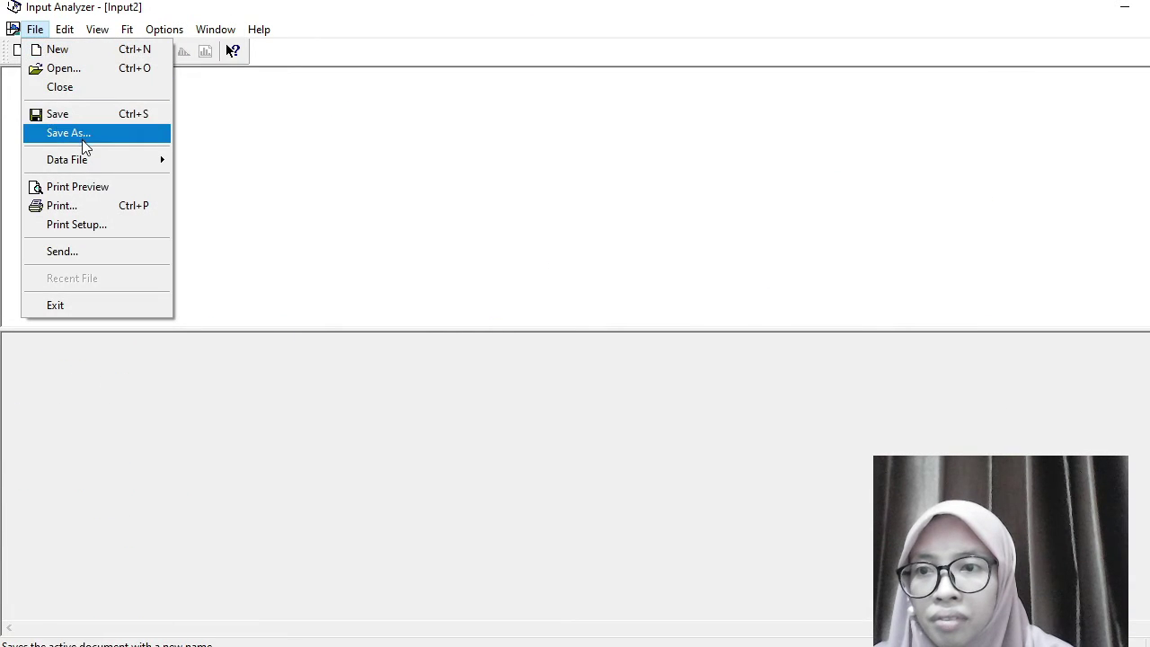
{"action": "mouse_move", "coordinate": [87, 159]}
{"action": "left_click", "coordinate": [201, 165]}
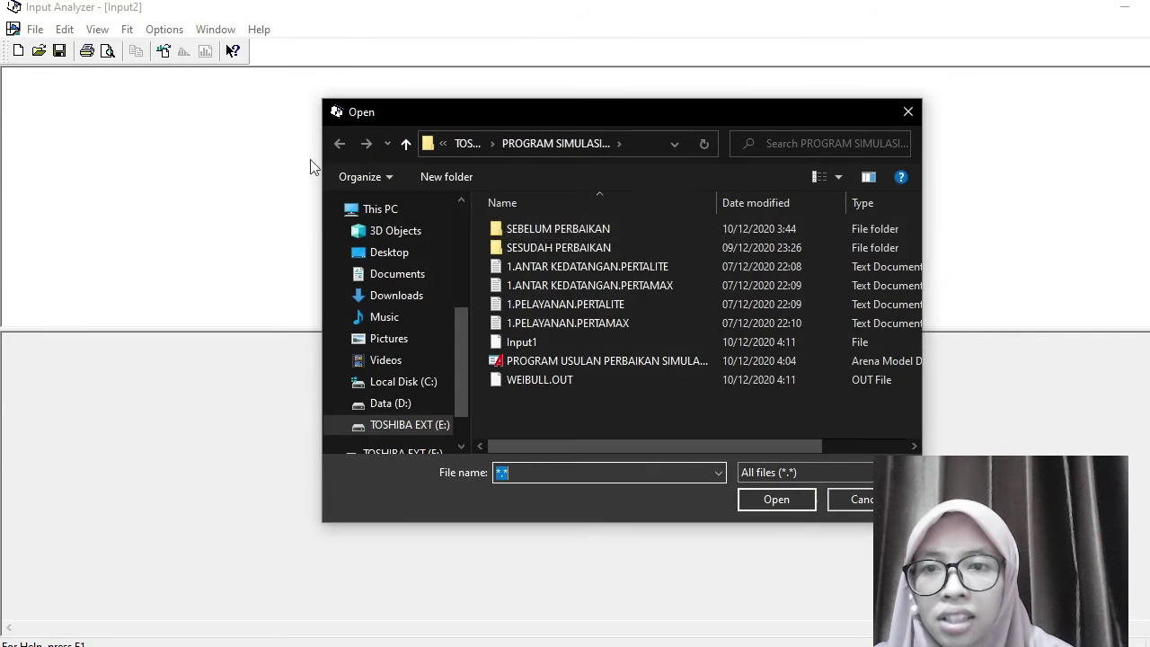
{"action": "double_click", "coordinate": [549, 284]}
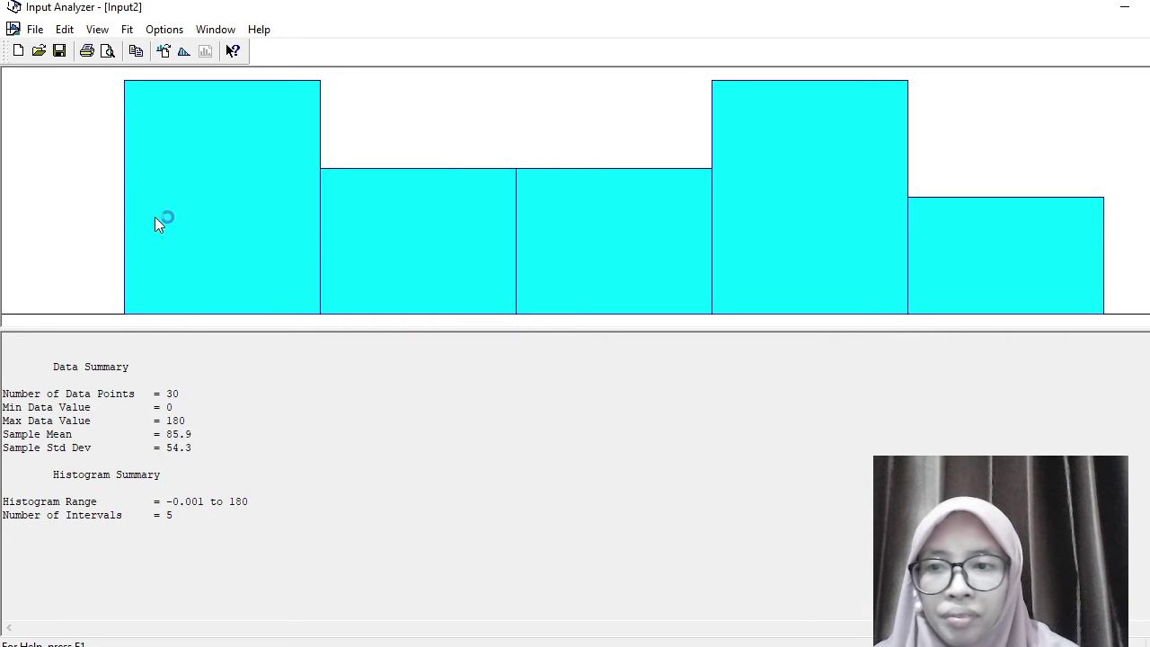
Step: Fit a Normal distribution to the Pertamax interarrival data and copy the resulting expression
{"action": "left_click", "coordinate": [127, 29]}
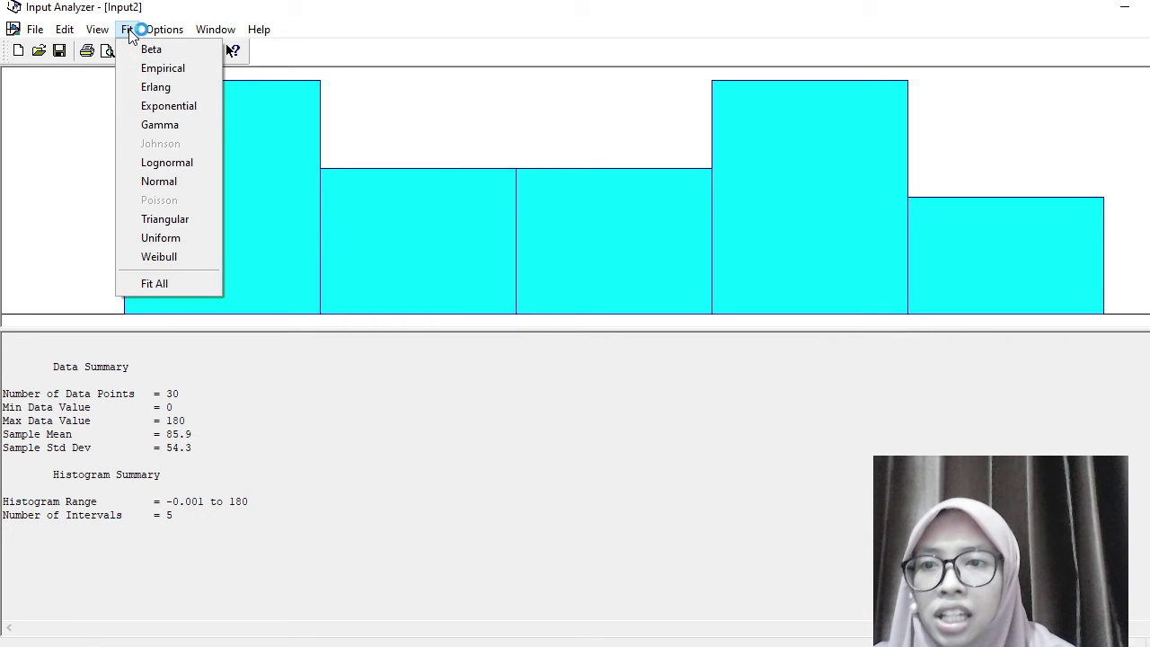
{"action": "left_click", "coordinate": [176, 179]}
{"action": "left_click_drag", "start_coordinate": [206, 393], "coordinate": [107, 395]}
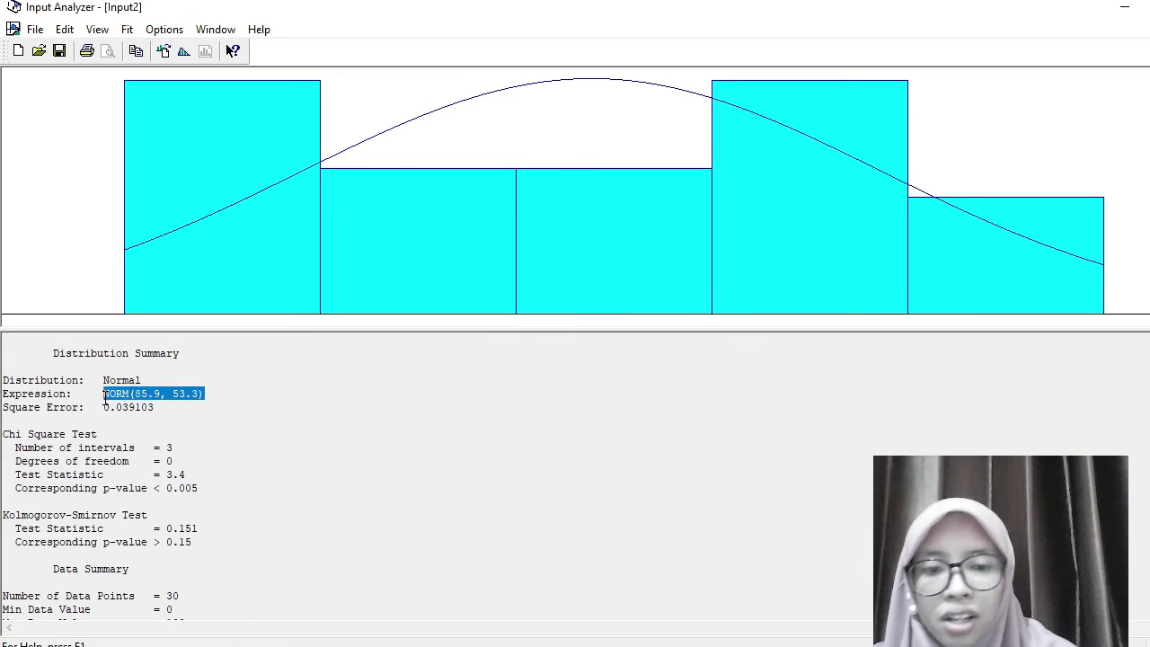
Step: Back in the Arena model, name the lower Create module Kedatangan 2 and set its entity type to Sepeda Motor 2
{"action": "key", "text": "alt+Tab"}
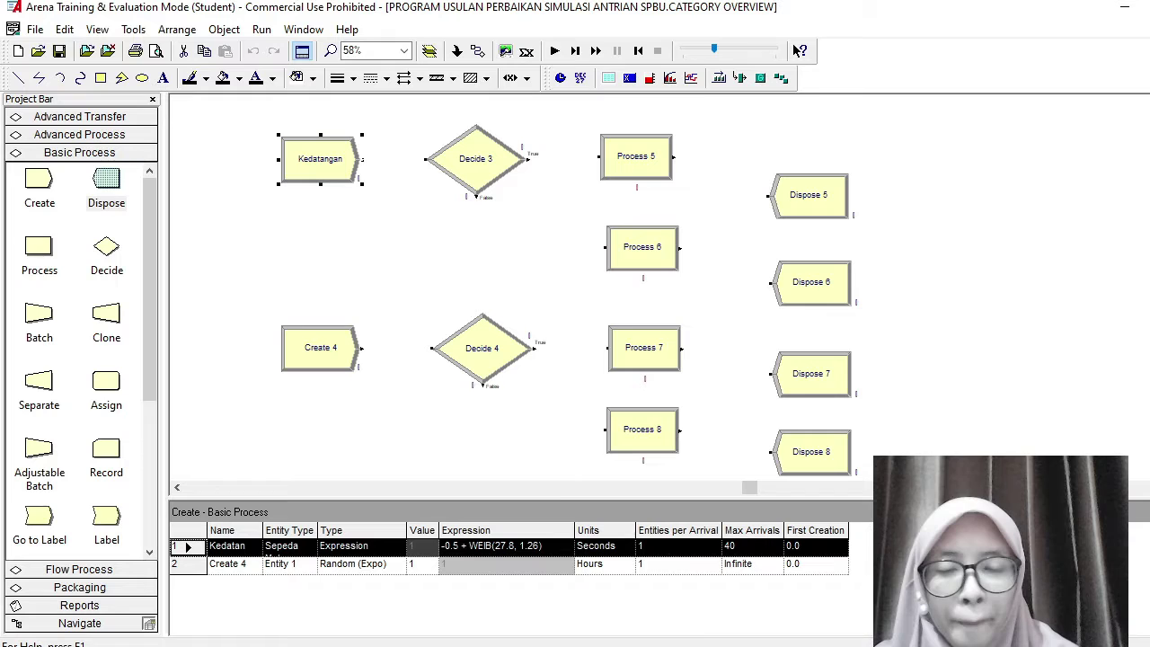
{"action": "double_click", "coordinate": [319, 347]}
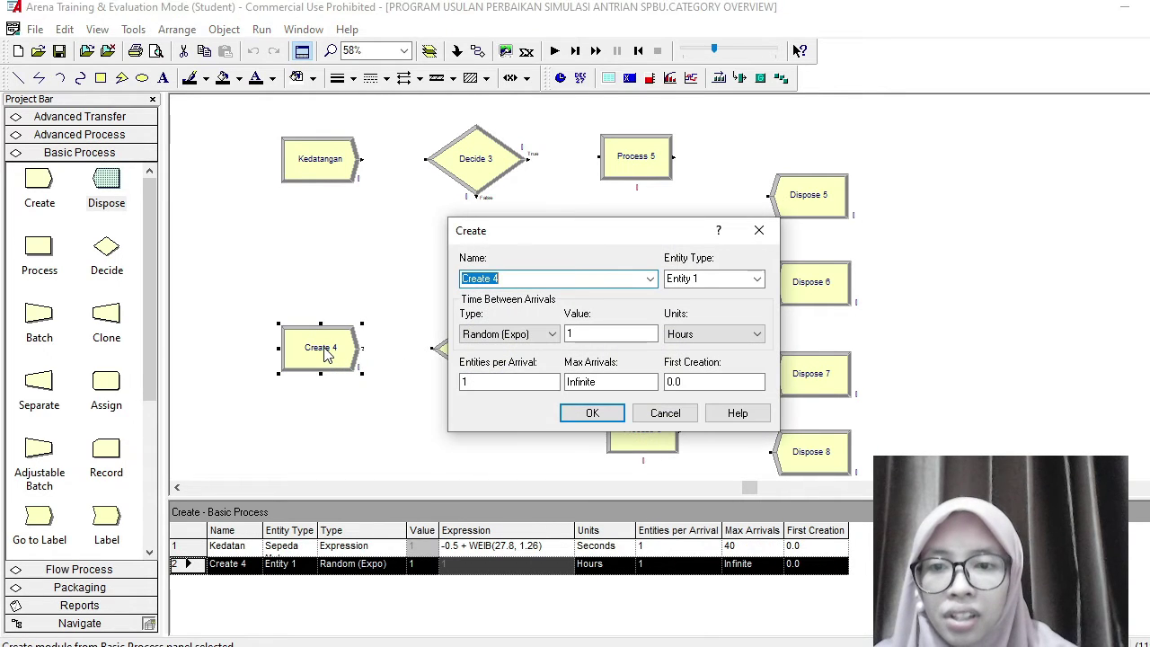
{"action": "type", "text": "Keda"}
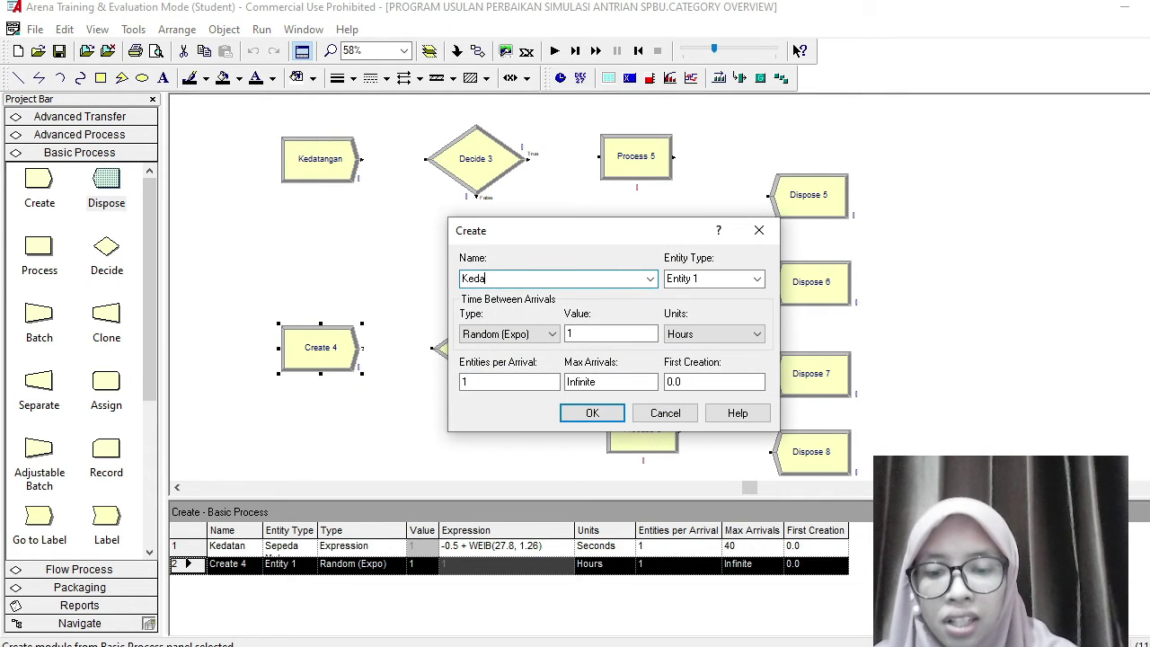
{"action": "type", "text": "tangan 2"}
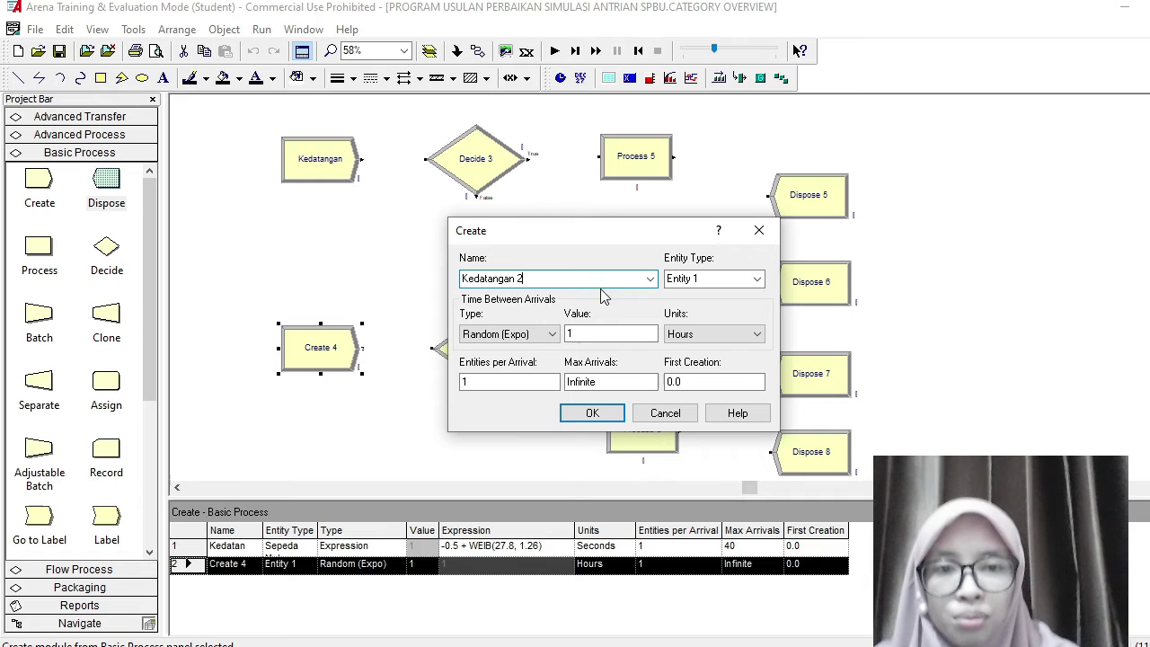
{"action": "left_click", "coordinate": [734, 280]}
{"action": "type", "text": "Sepeda Motor 2"}
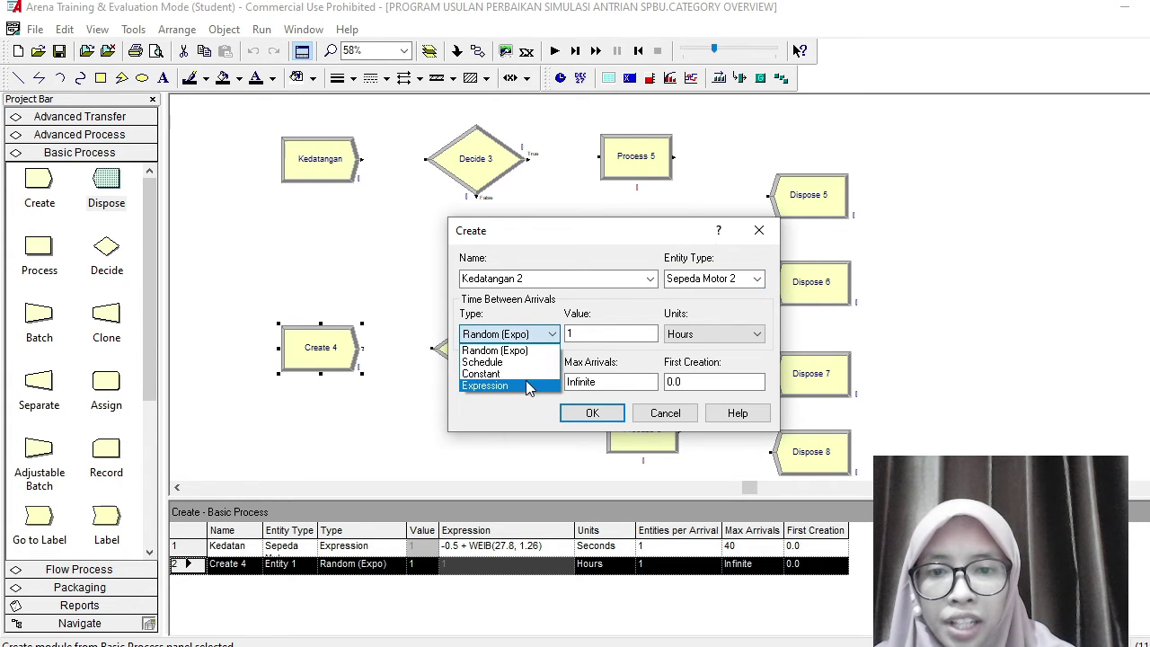
Step: Set Kedatangan 2's time between arrivals to the expression NORM(85.9, 53.3) in seconds, with a maximum of 40 arrivals
{"action": "left_click", "coordinate": [485, 384]}
{"action": "double_click", "coordinate": [590, 335]}
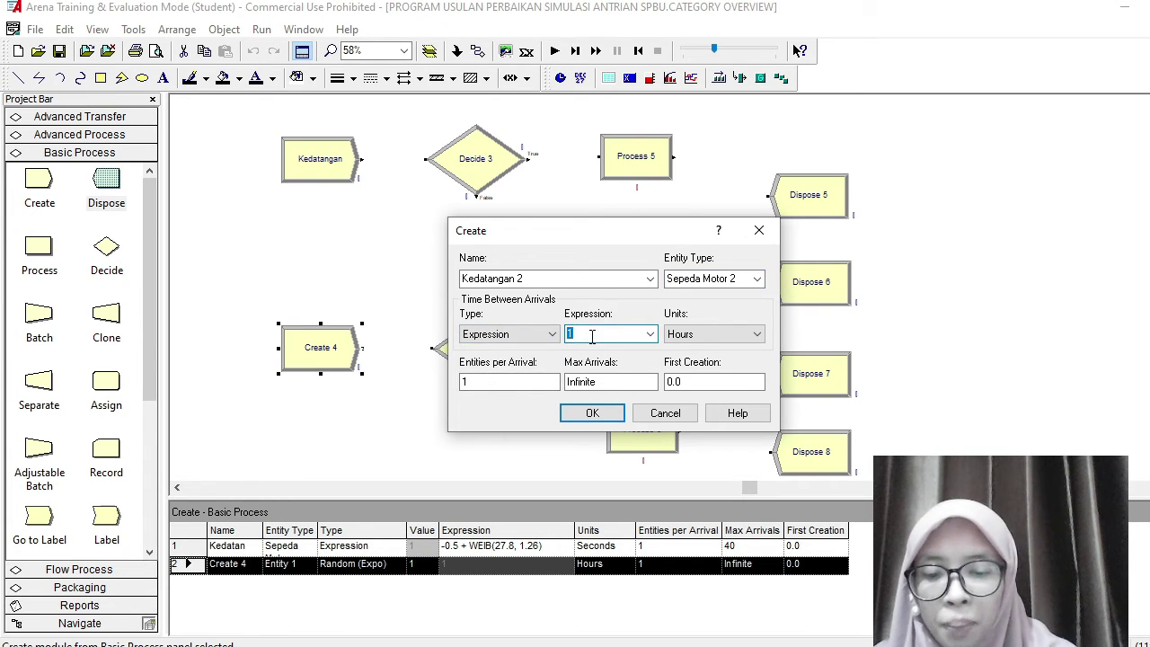
{"action": "type", "text": "NORM(85.9, 53.3)"}
{"action": "left_click", "coordinate": [692, 334]}
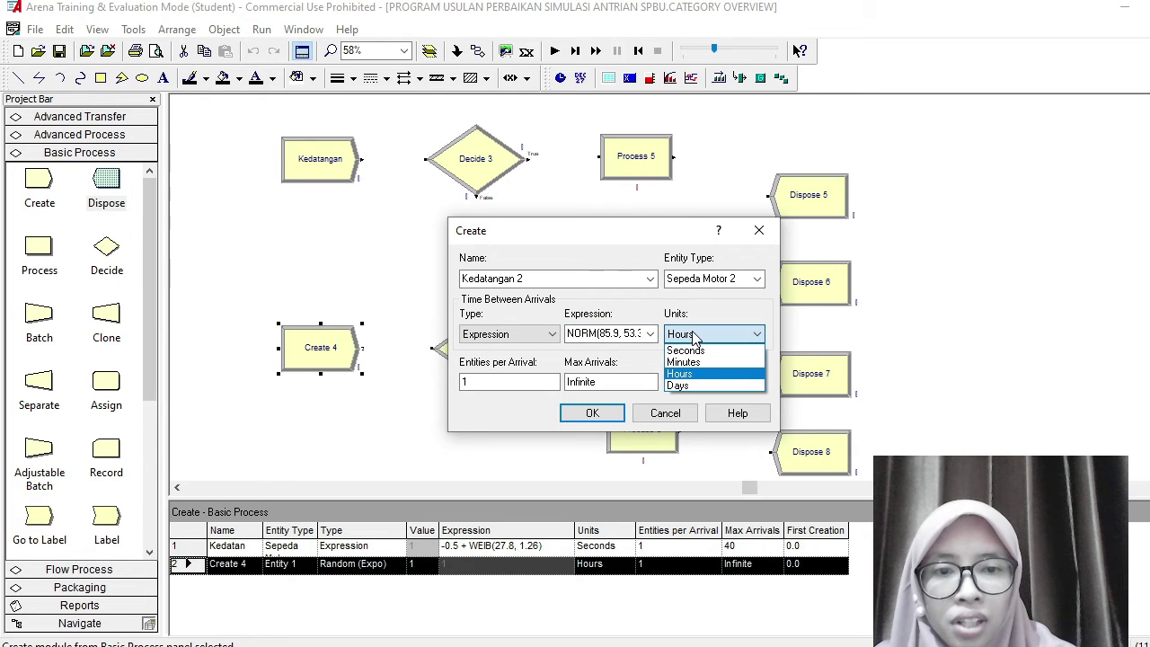
{"action": "left_click", "coordinate": [699, 349]}
{"action": "double_click", "coordinate": [610, 380]}
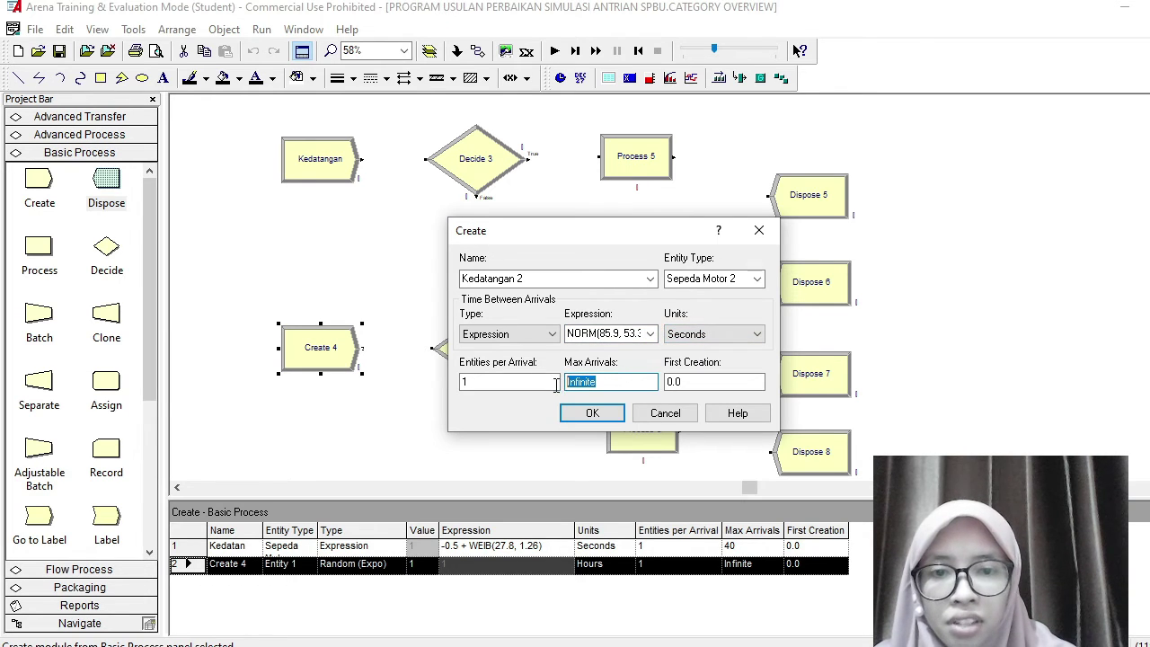
{"action": "type", "text": "40"}
{"action": "left_click", "coordinate": [592, 412]}
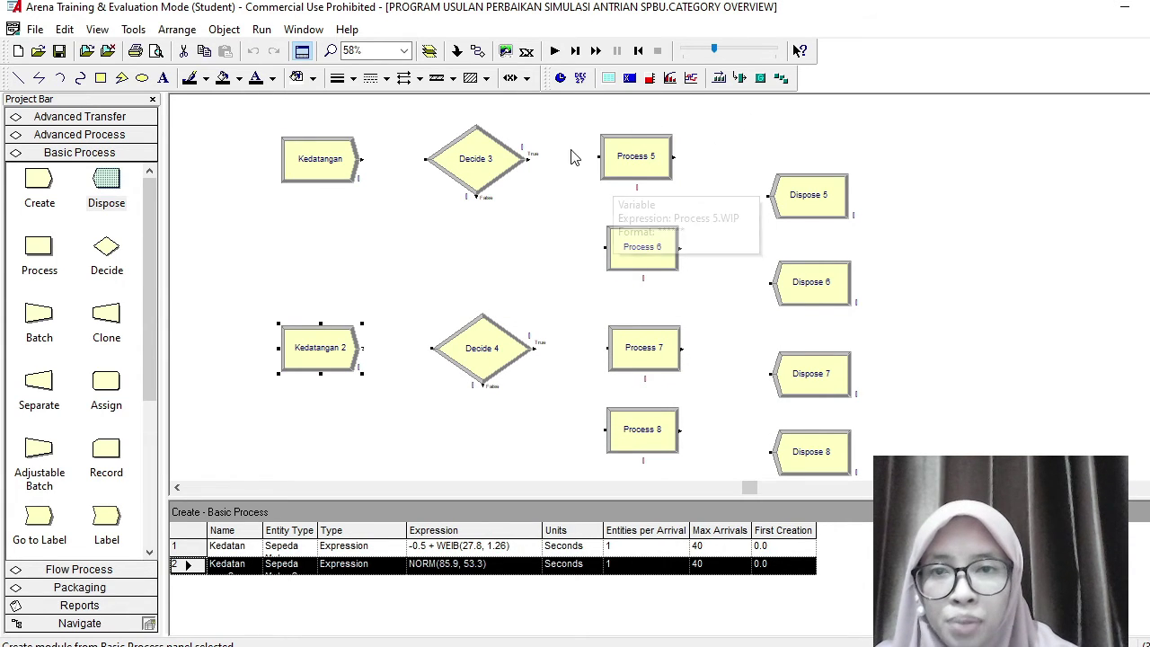
Step: In Input Analyzer, create another new document and load the existing data file 1.PELAYANAN.PERTALITE into it
{"action": "left_click", "coordinate": [133, 30]}
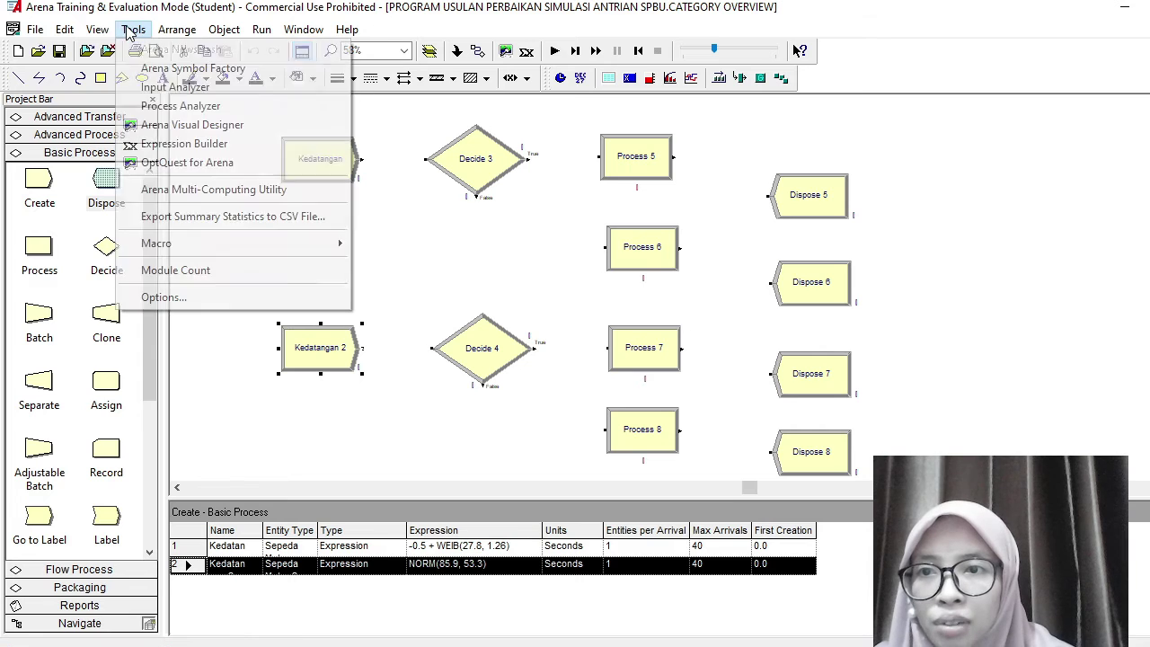
{"action": "left_click", "coordinate": [169, 89]}
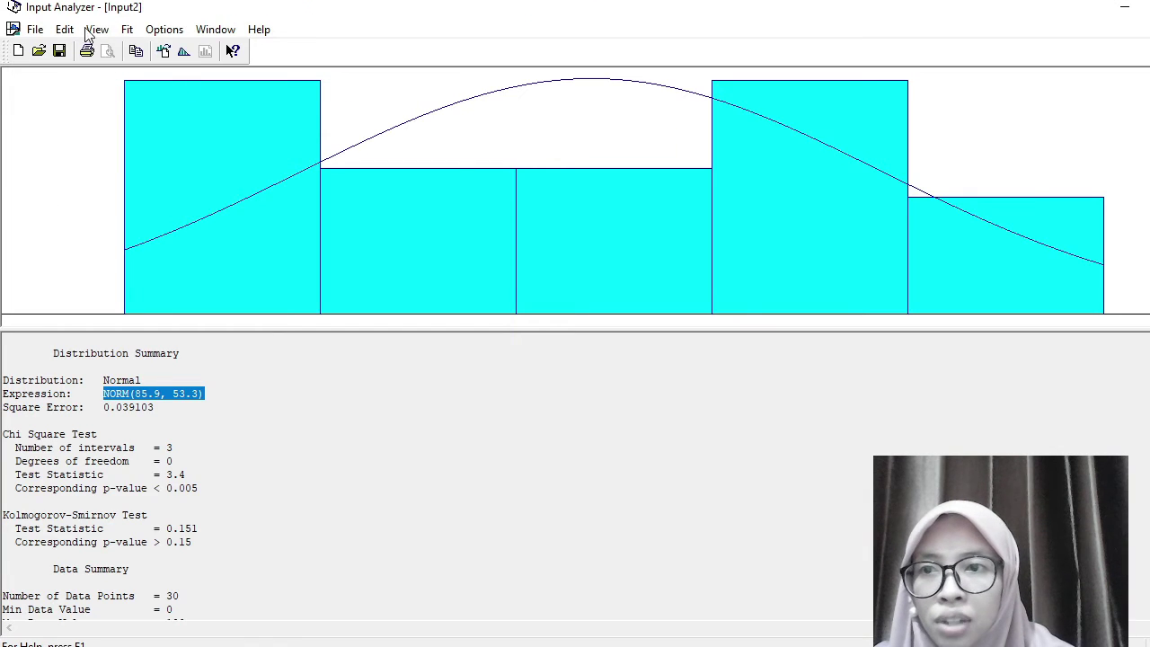
{"action": "left_click", "coordinate": [36, 29]}
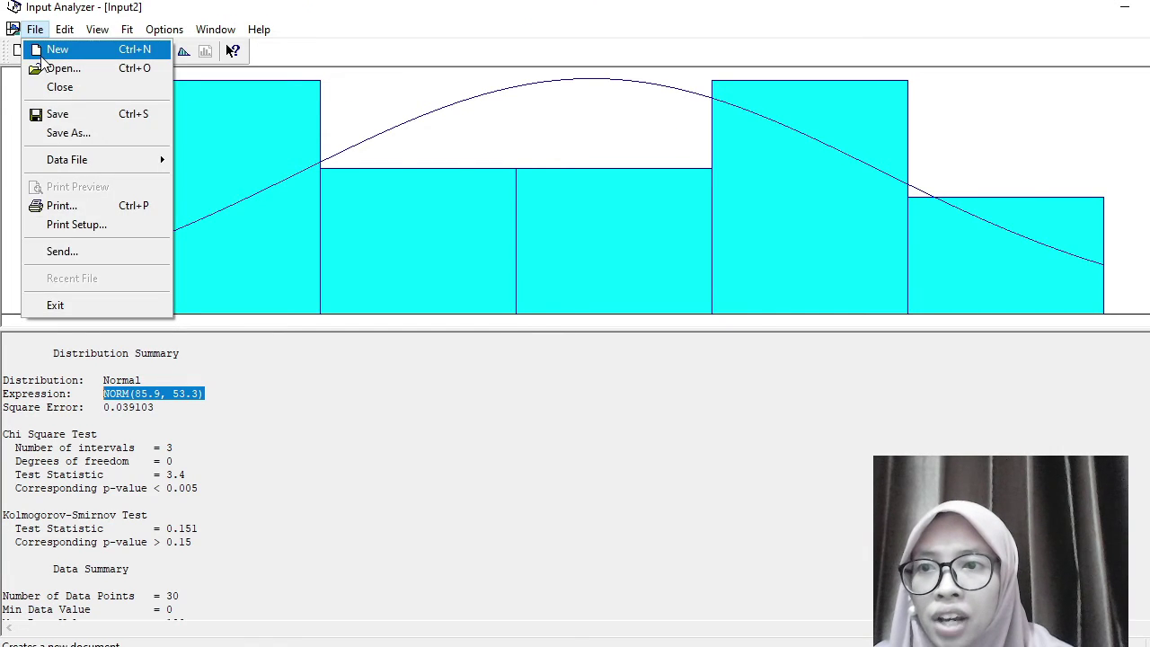
{"action": "left_click", "coordinate": [40, 48]}
{"action": "left_click", "coordinate": [34, 30]}
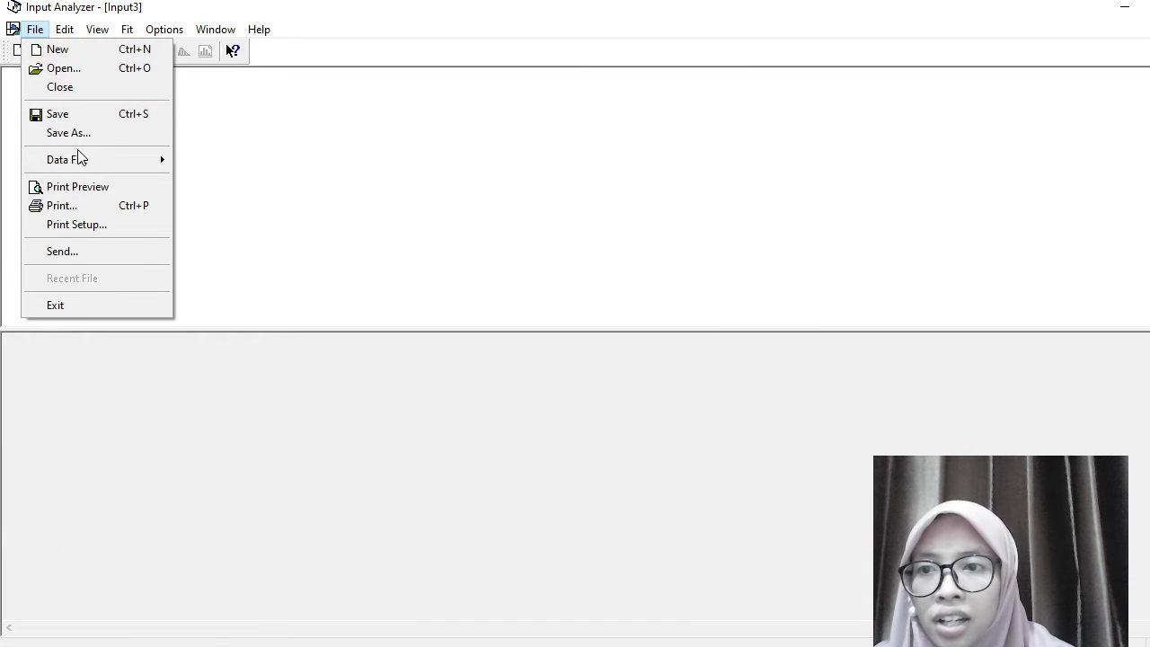
{"action": "mouse_move", "coordinate": [81, 160]}
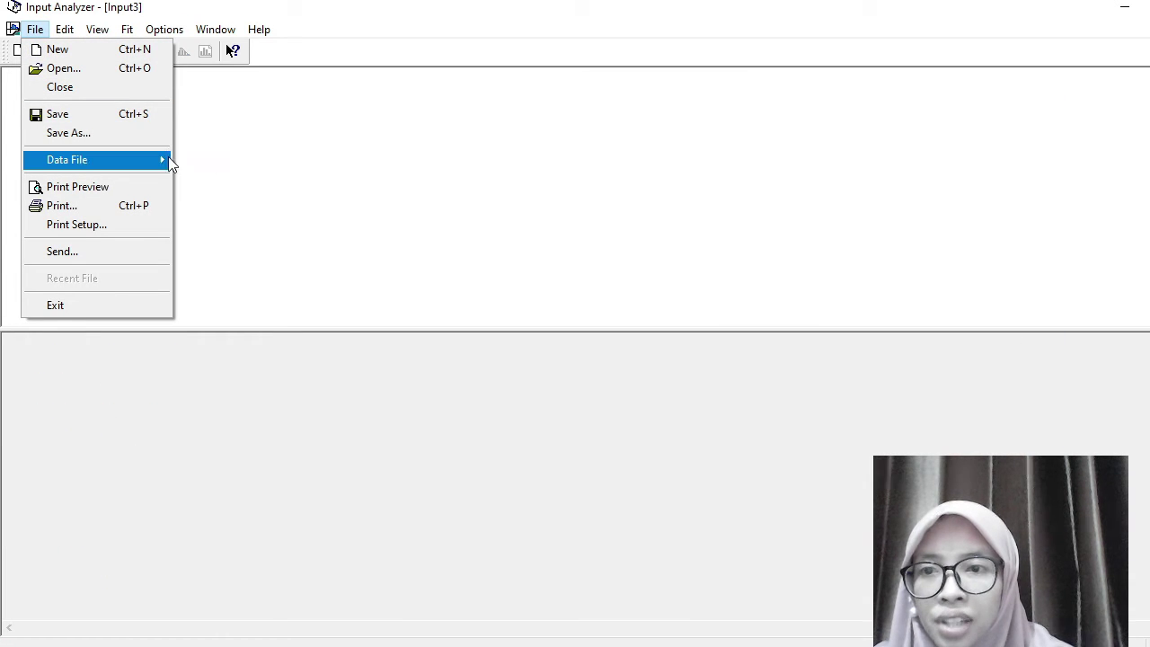
{"action": "left_click", "coordinate": [208, 167]}
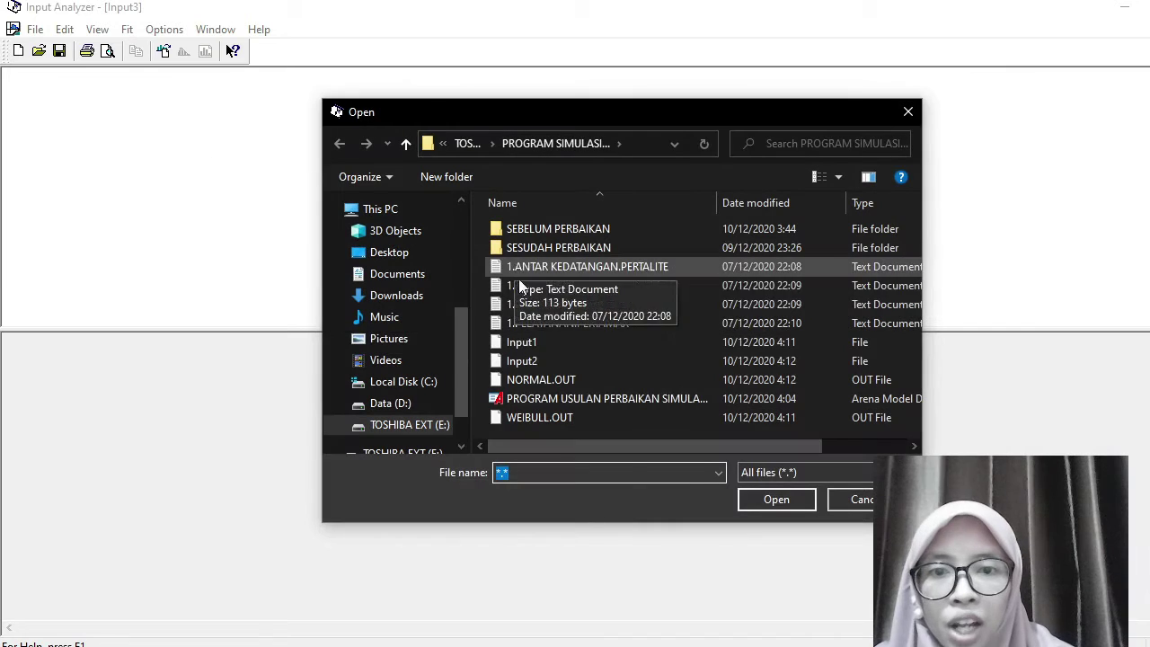
{"action": "left_click", "coordinate": [532, 306]}
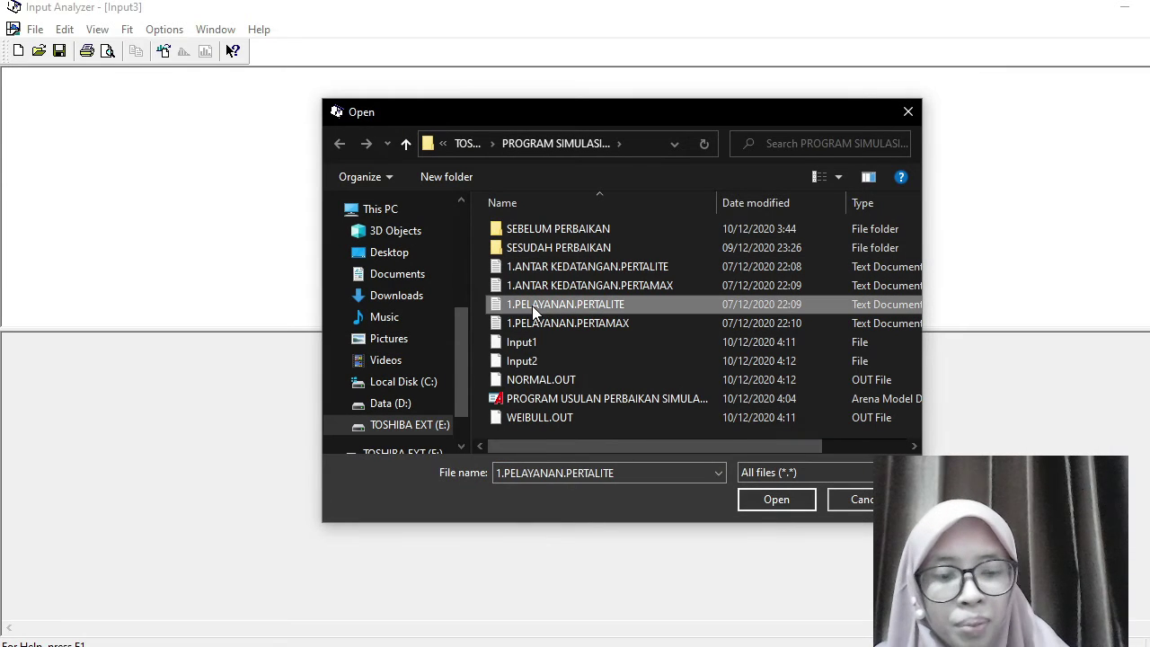
{"action": "double_click", "coordinate": [532, 305]}
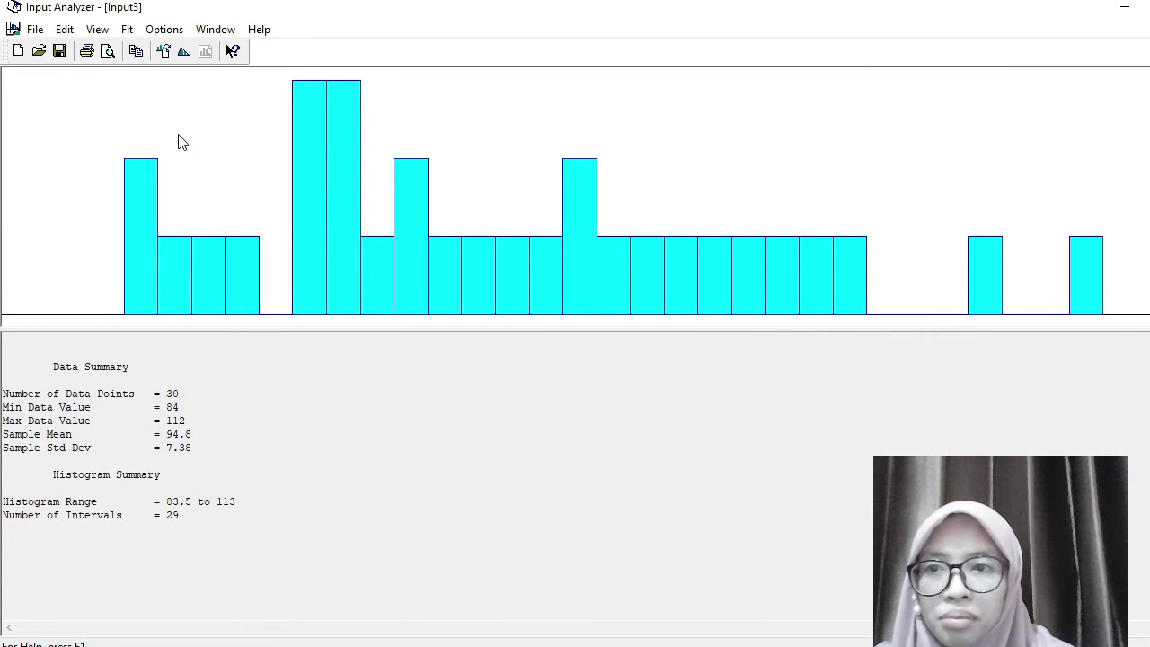
Step: Fit a Normal distribution to the Pertalite service-time data and copy the resulting expression
{"action": "left_click", "coordinate": [127, 29]}
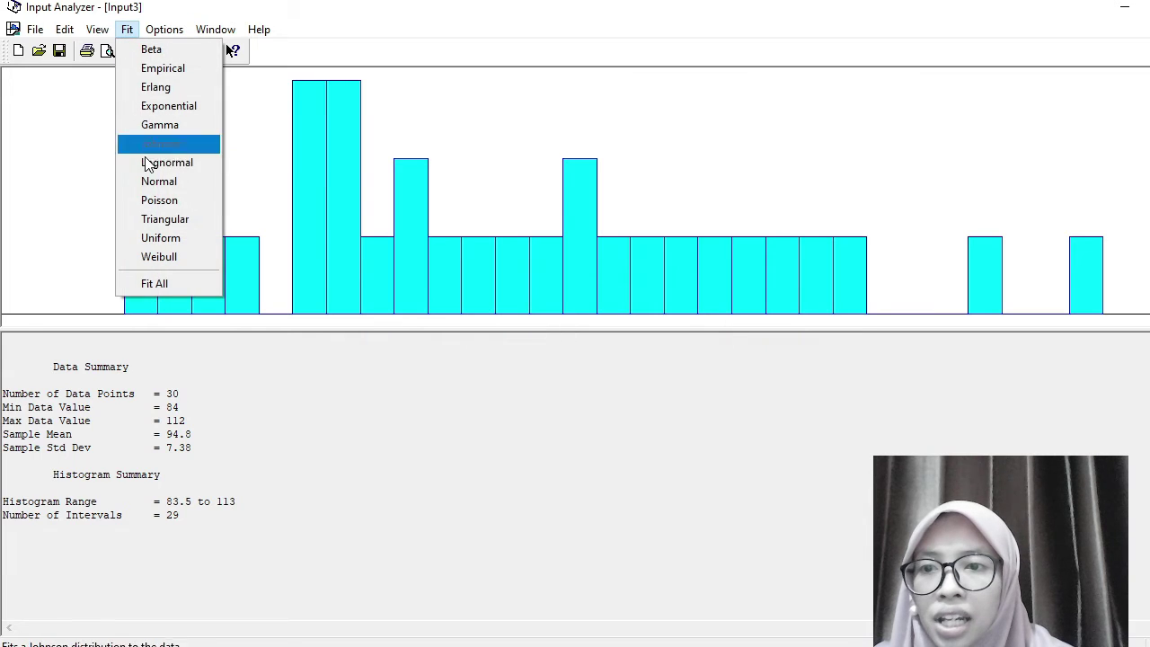
{"action": "left_click", "coordinate": [158, 183]}
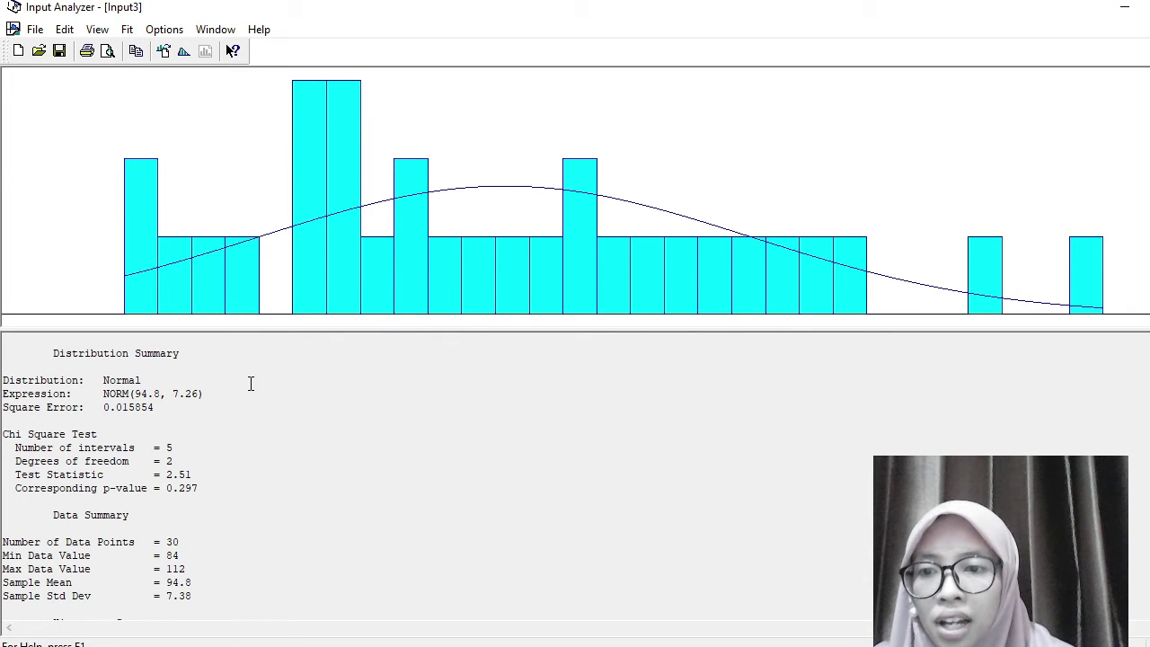
{"action": "left_click_drag", "start_coordinate": [213, 392], "coordinate": [101, 396]}
{"action": "key", "text": "ctrl+c"}
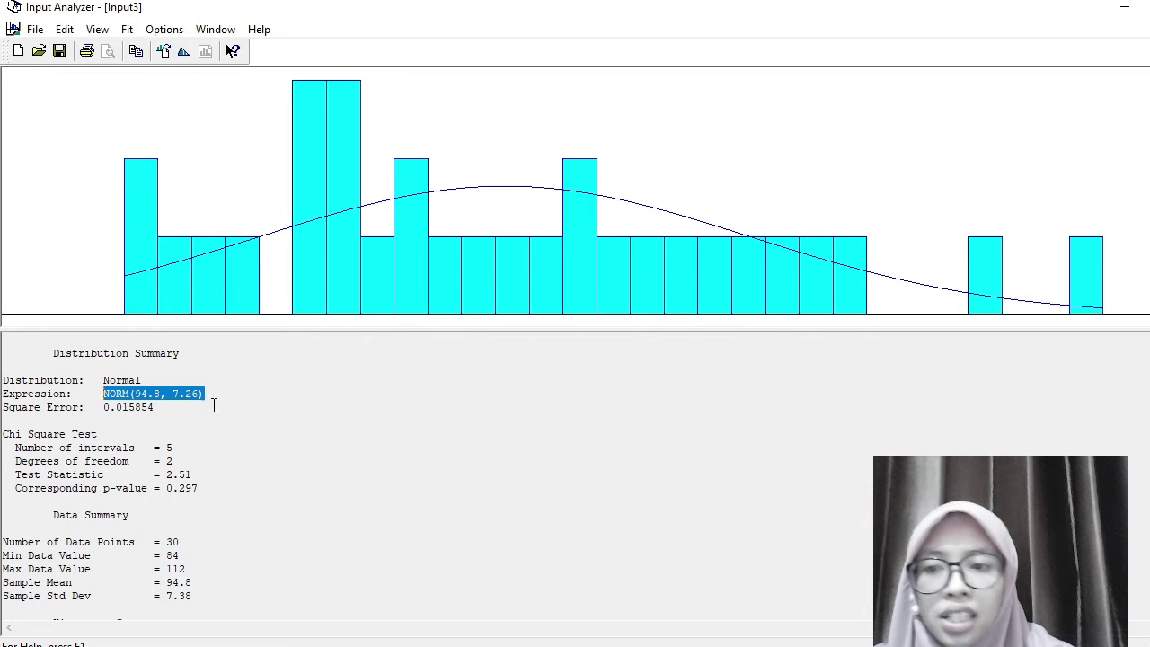
Step: Back in the Arena model, name the Process 5 module Stasiun Pertalite and set its action to Seize Delay Release
{"action": "key", "text": "alt+Tab"}
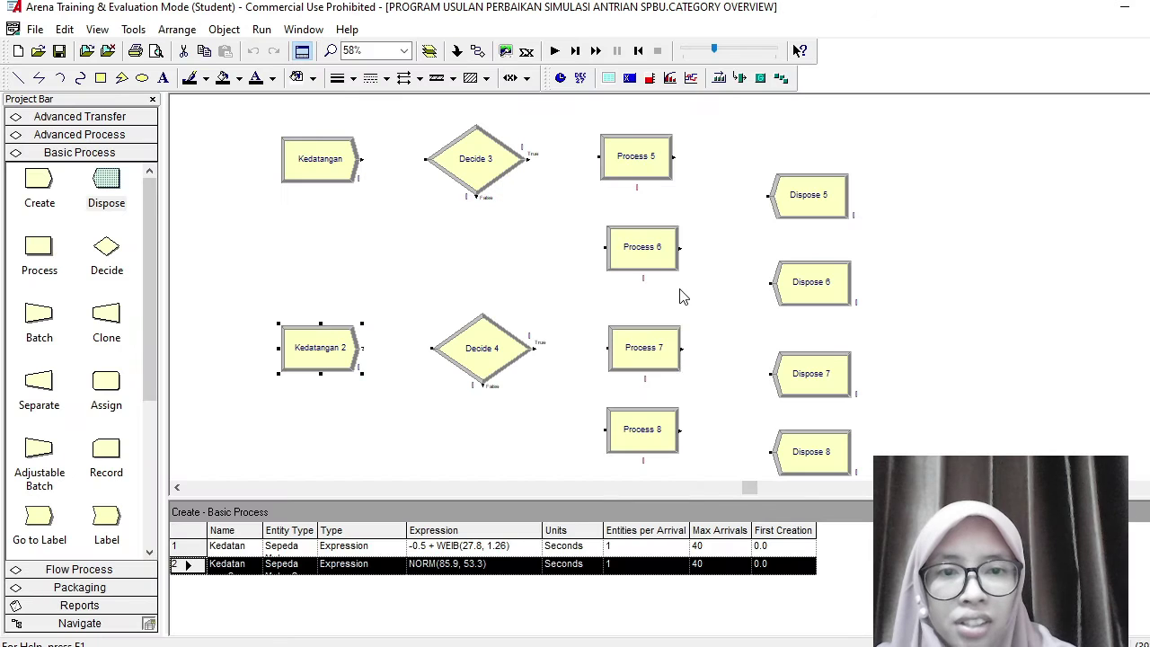
{"action": "double_click", "coordinate": [630, 160]}
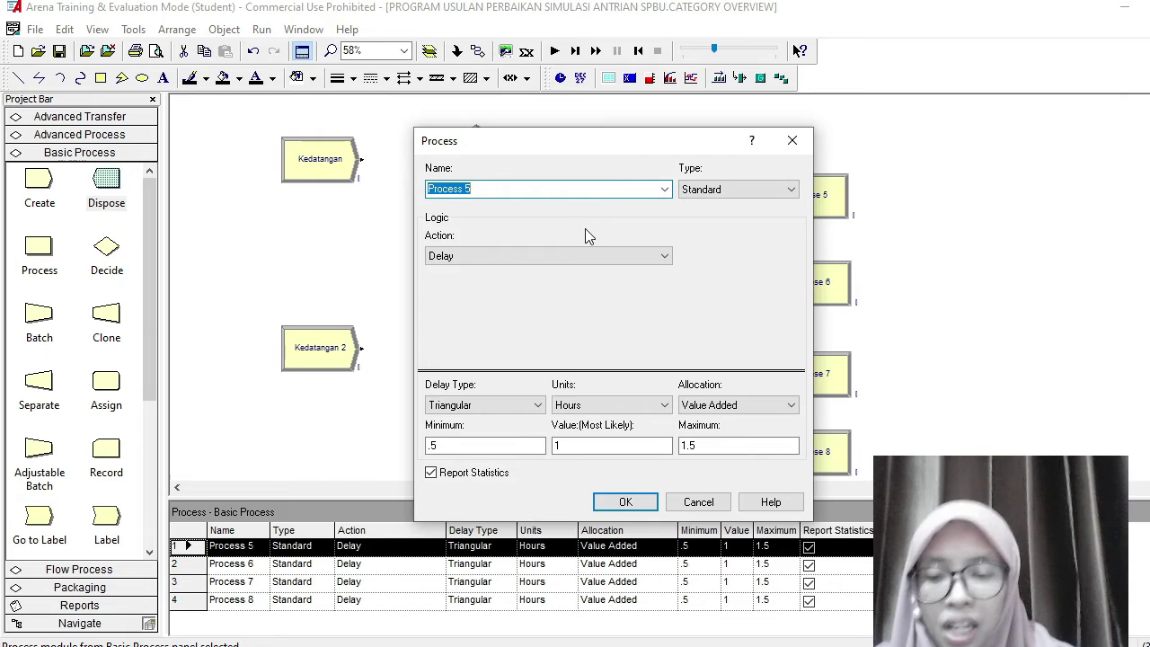
{"action": "type", "text": "Stasiun Pertalite"}
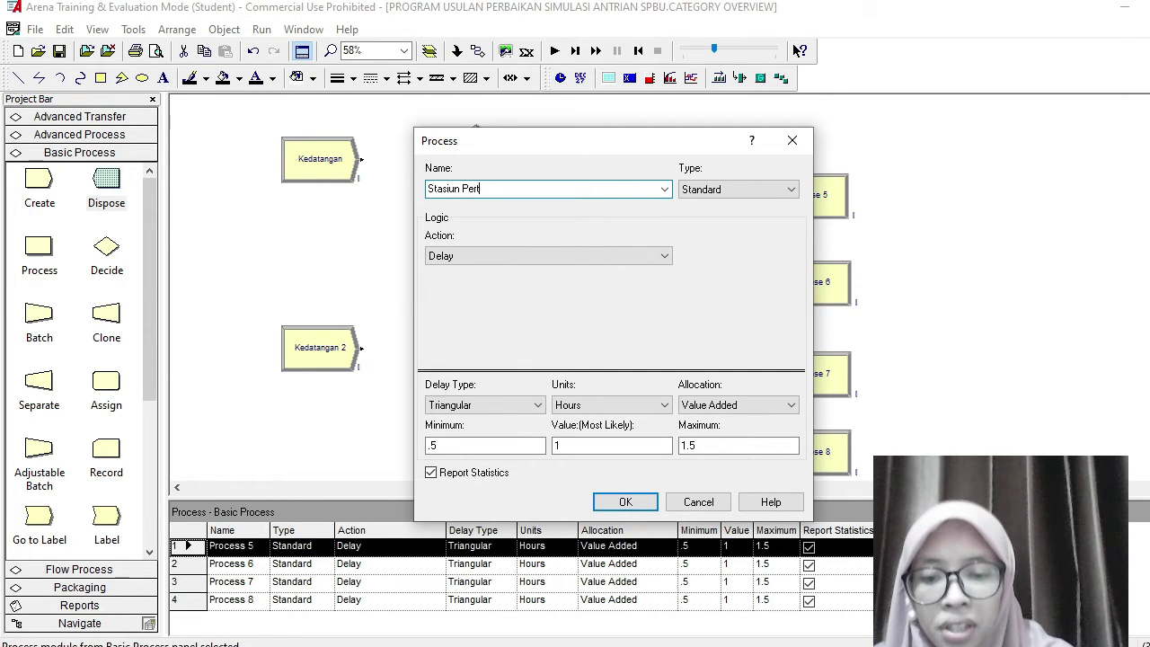
{"action": "left_click", "coordinate": [611, 263]}
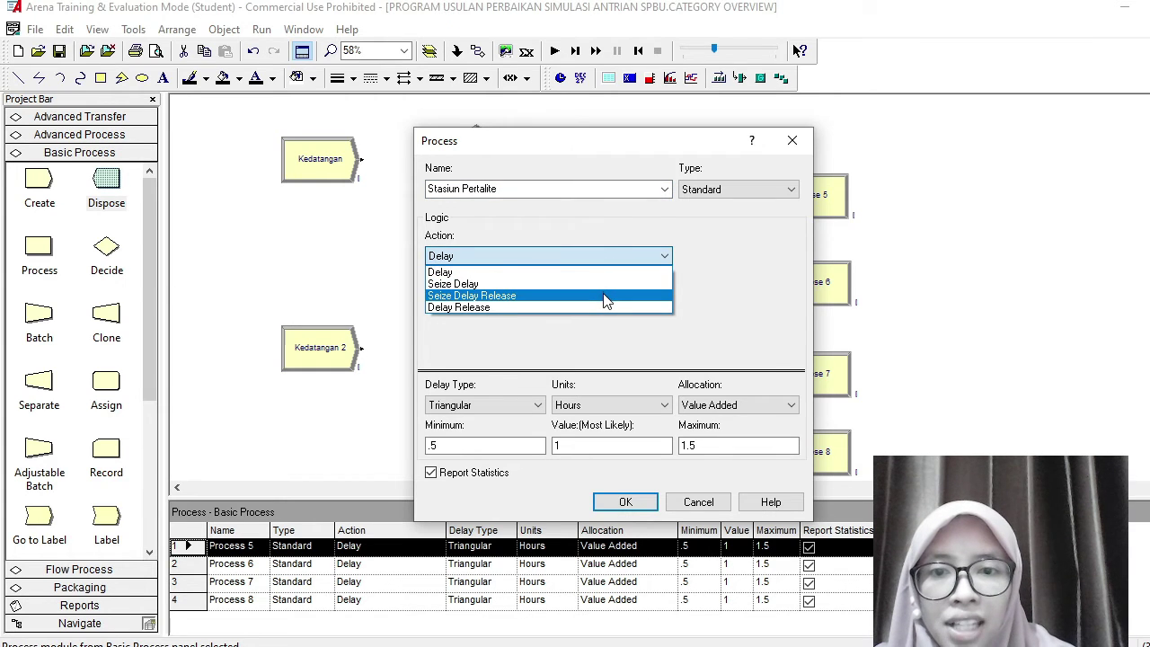
{"action": "left_click", "coordinate": [606, 296]}
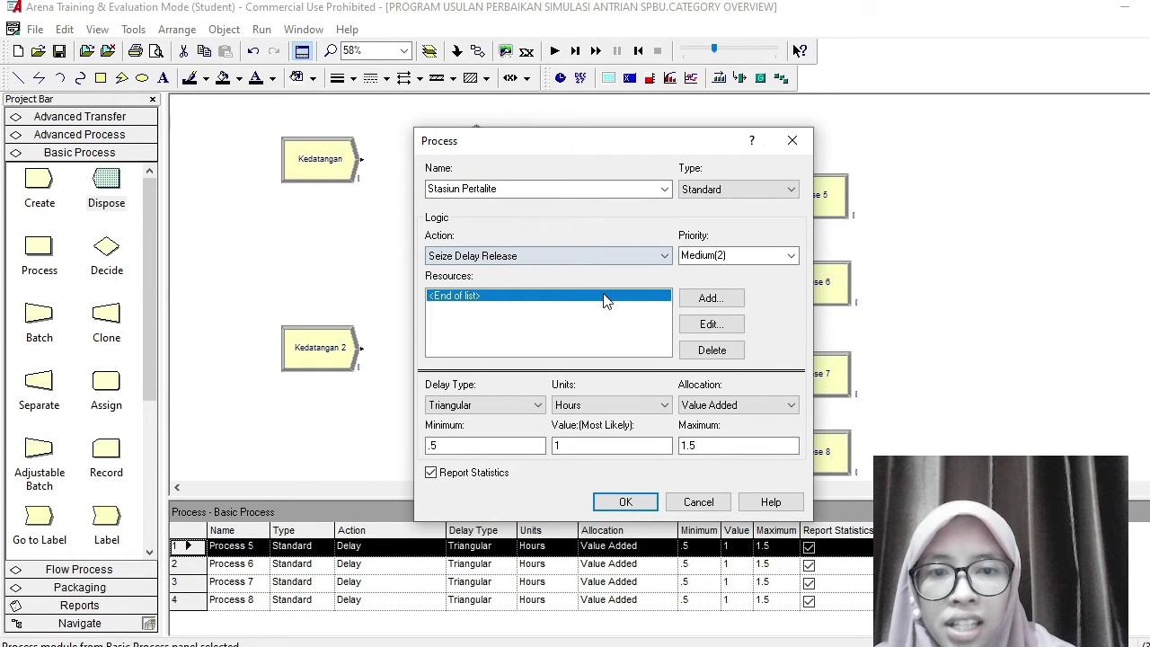
Step: Add a resource named Server Pertalite to the Stasiun Pertalite process, keeping 1 unit to seize/release
{"action": "left_click", "coordinate": [710, 298]}
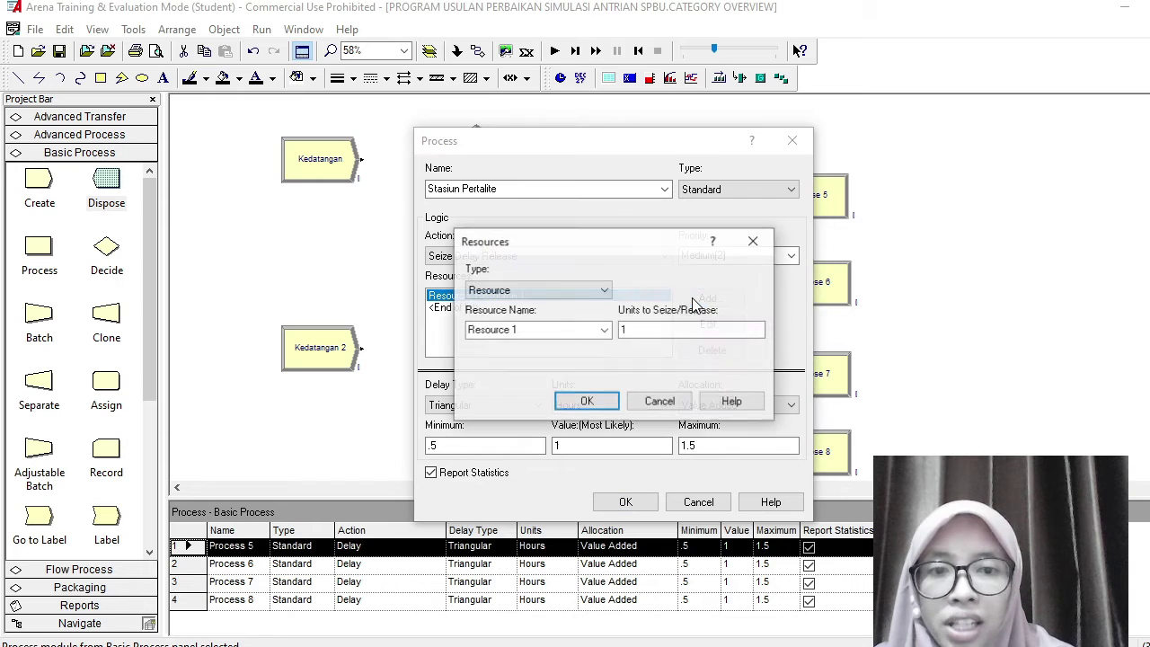
{"action": "left_click", "coordinate": [557, 328]}
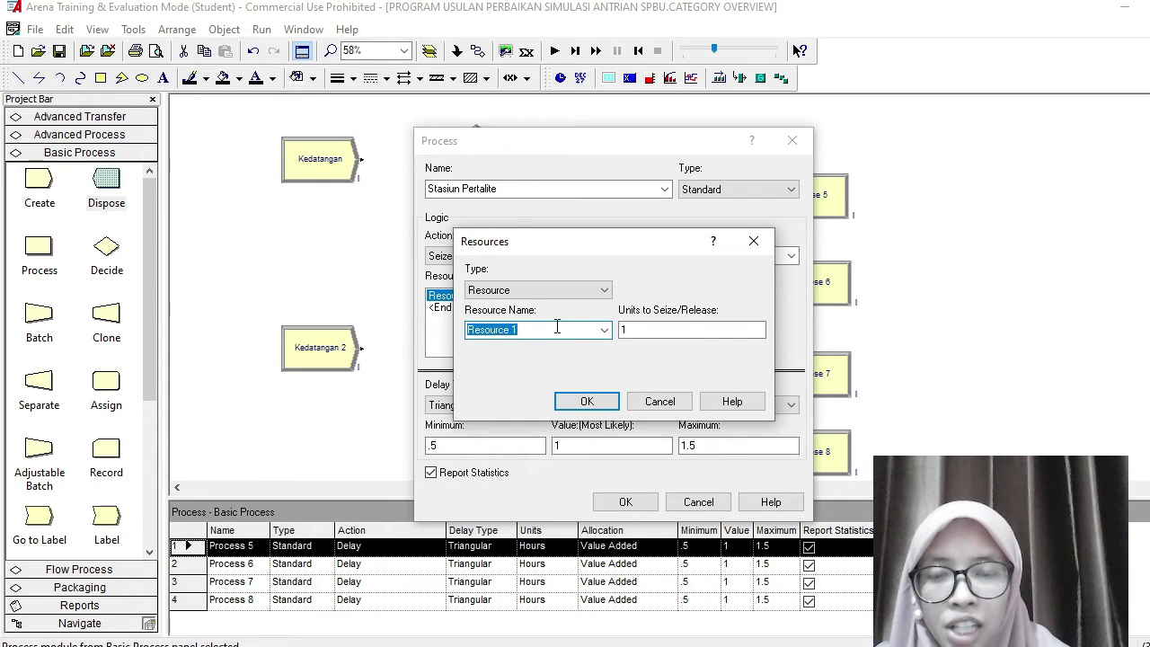
{"action": "type", "text": "Serv"}
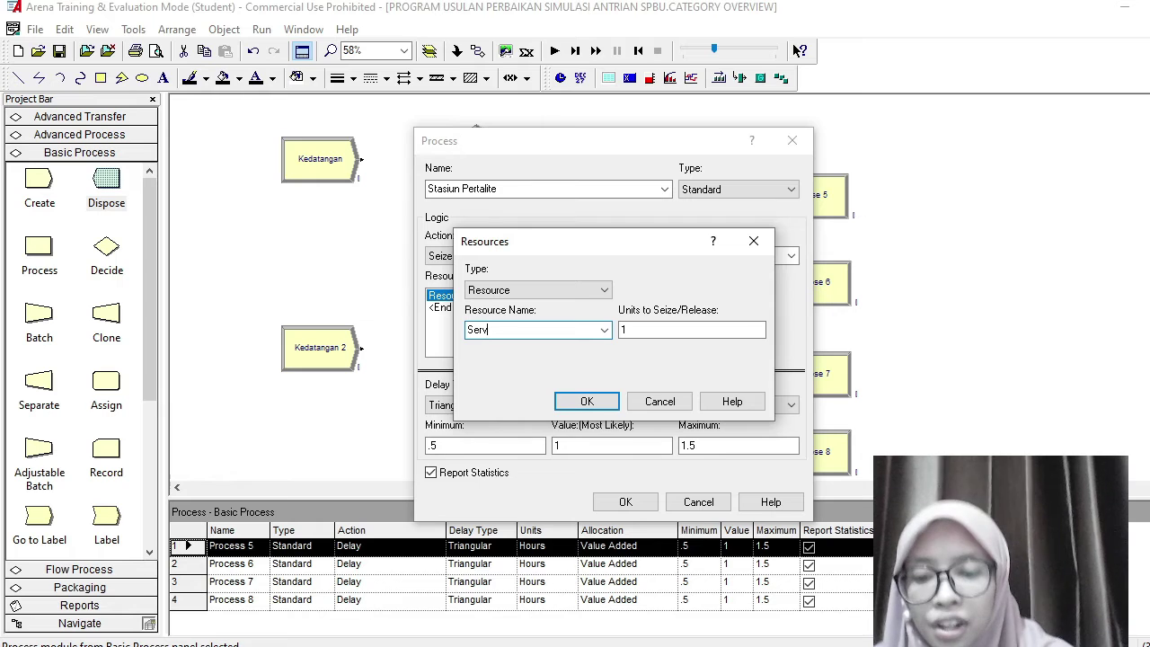
{"action": "type", "text": "er Pertalite"}
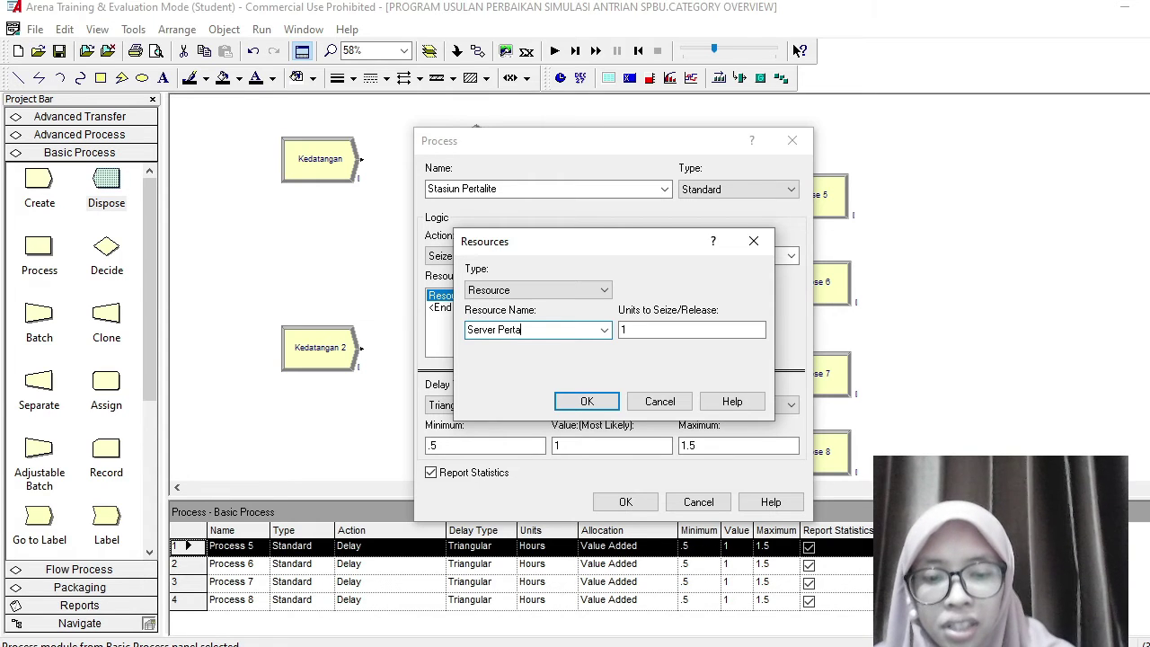
{"action": "left_click", "coordinate": [585, 401]}
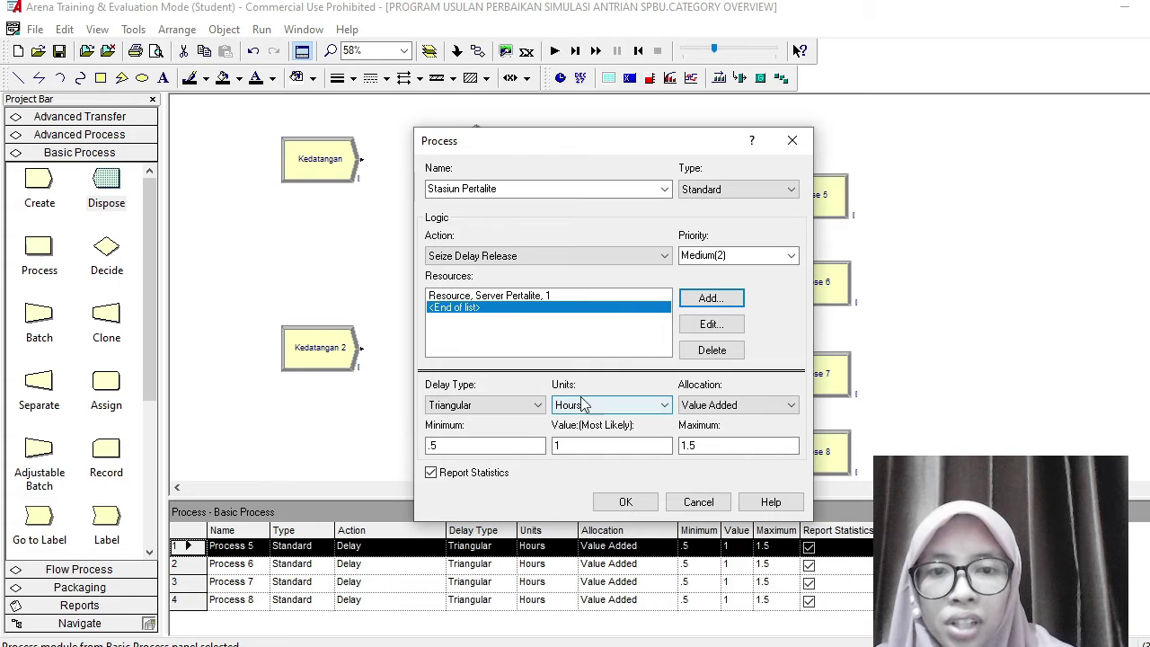
Step: Set Stasiun Pertalite's delay to the expression NORM(94.8, 7.26) in seconds and confirm the module's settings
{"action": "left_click", "coordinate": [533, 406]}
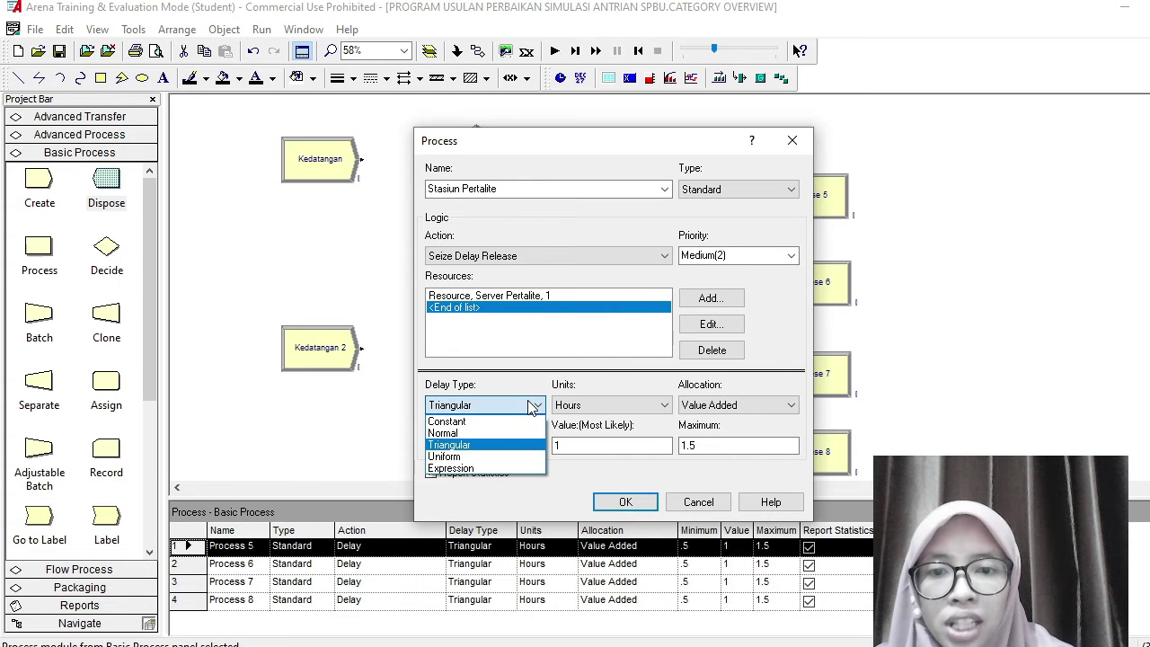
{"action": "left_click", "coordinate": [499, 469]}
{"action": "left_click", "coordinate": [582, 406]}
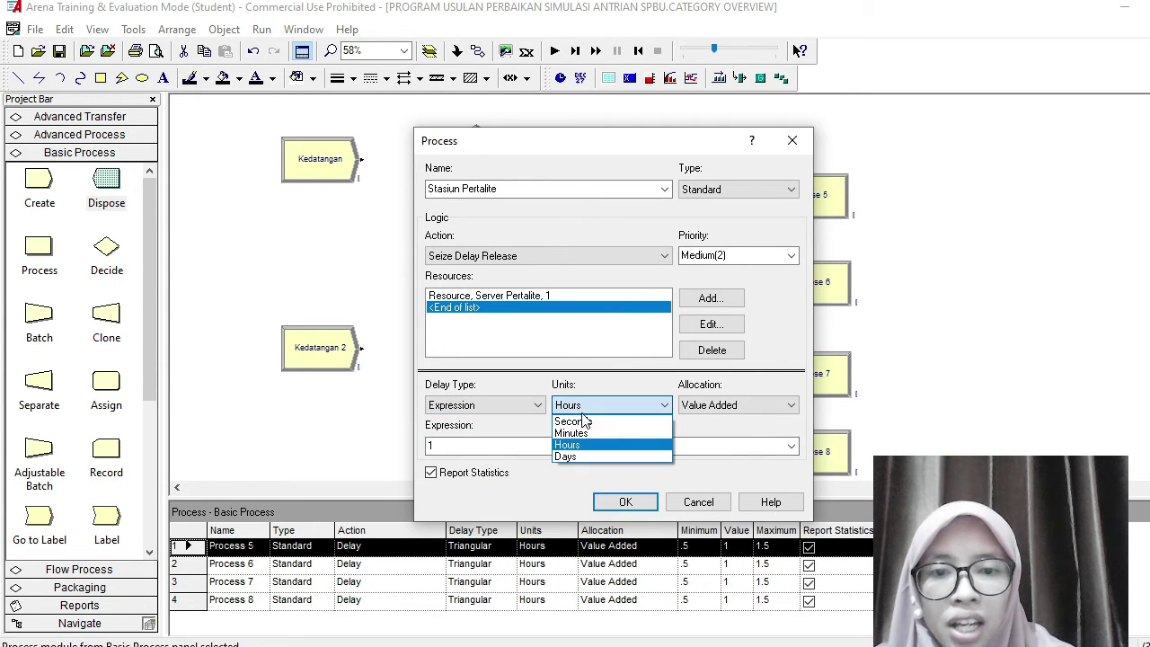
{"action": "left_click", "coordinate": [572, 422]}
{"action": "left_click", "coordinate": [507, 448]}
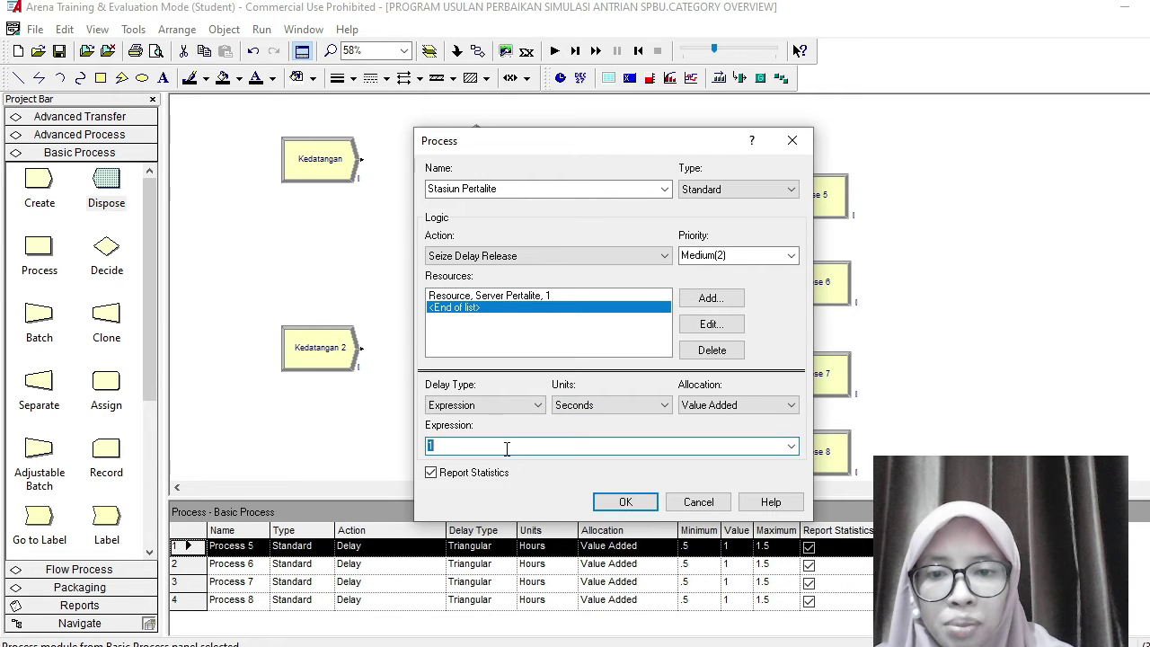
{"action": "key", "text": "ctrl+v"}
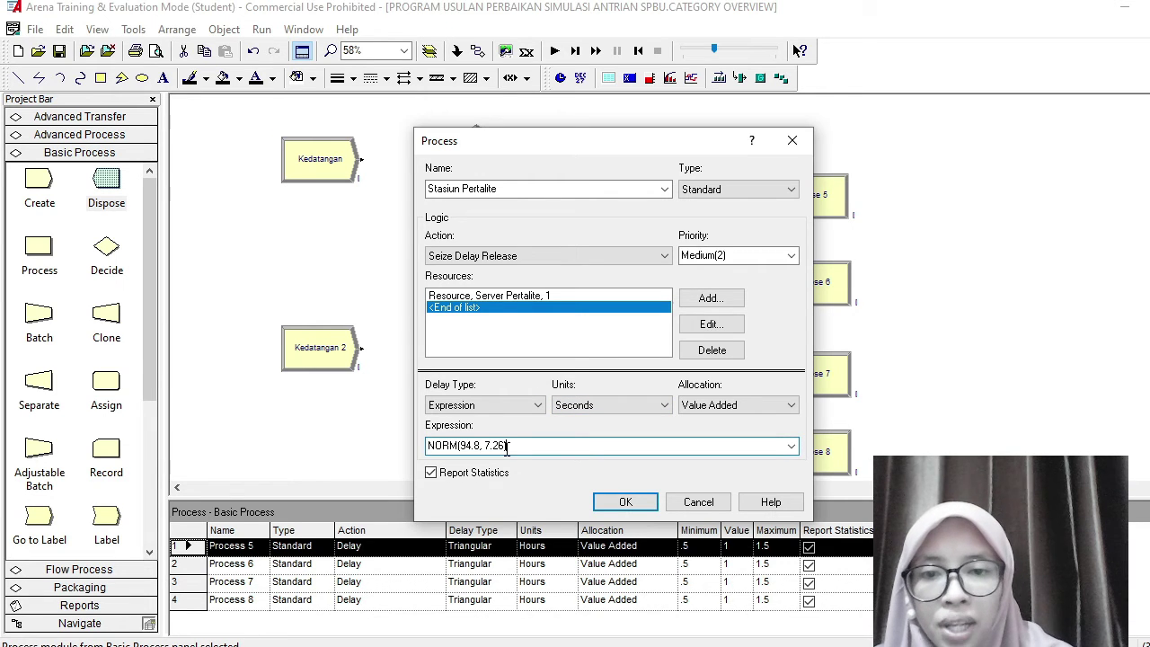
{"action": "left_click", "coordinate": [624, 504]}
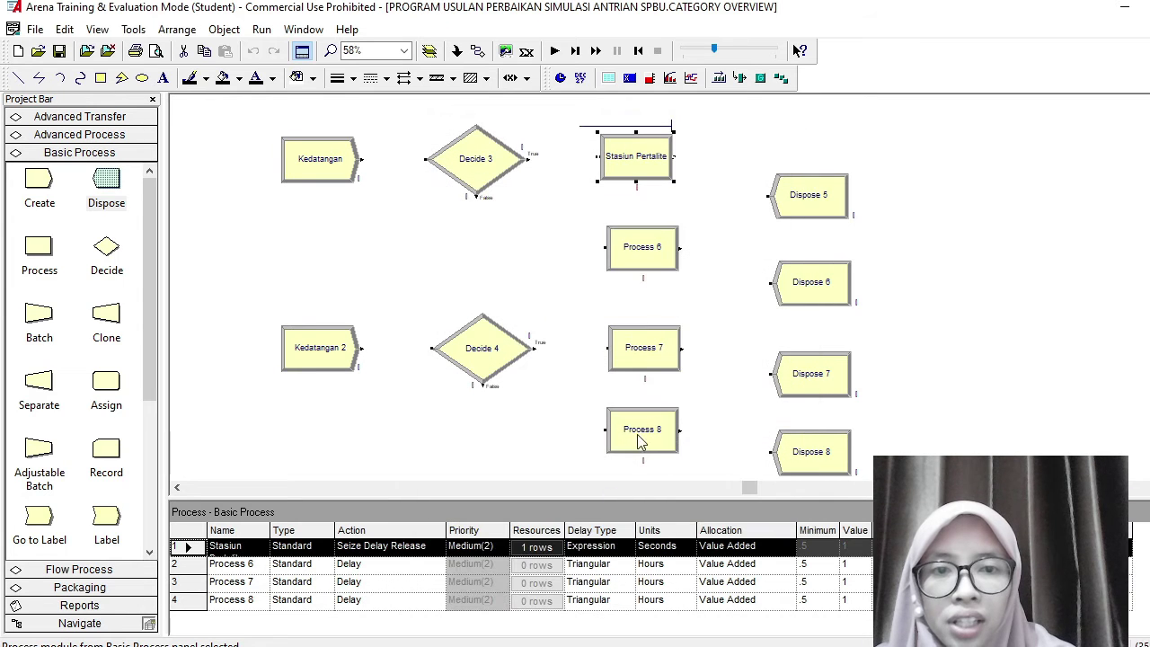
Step: Name the Process 6 module Stasiun Pertalite2 and set its action to Seize Delay Release
{"action": "double_click", "coordinate": [651, 273]}
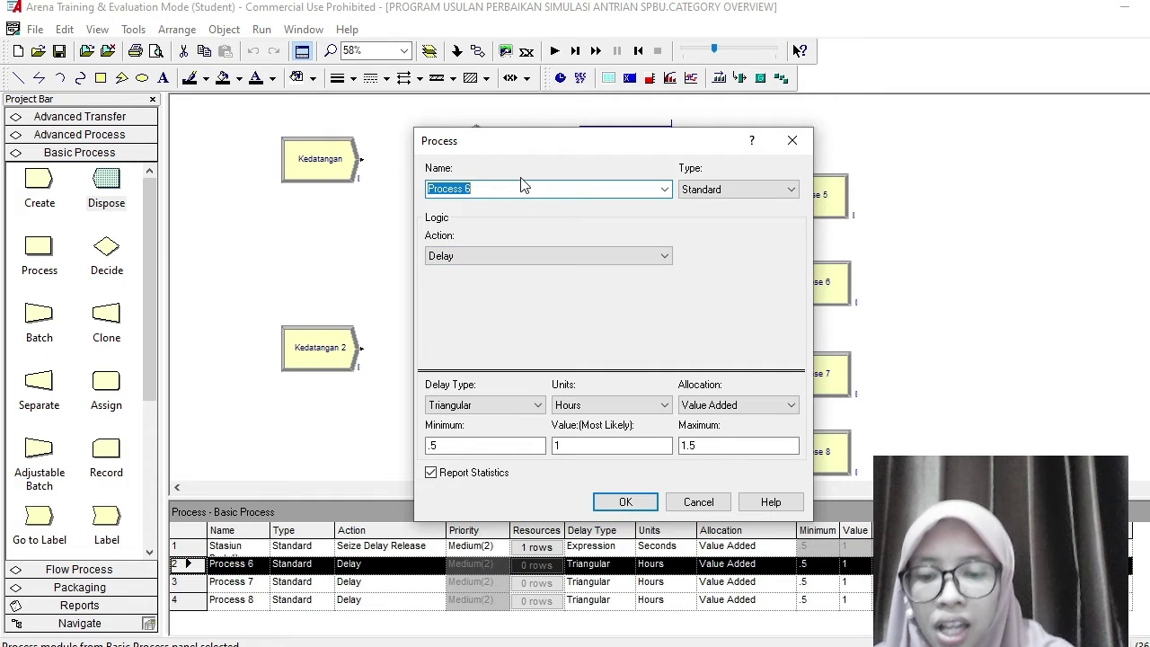
{"action": "type", "text": "Stasiun"}
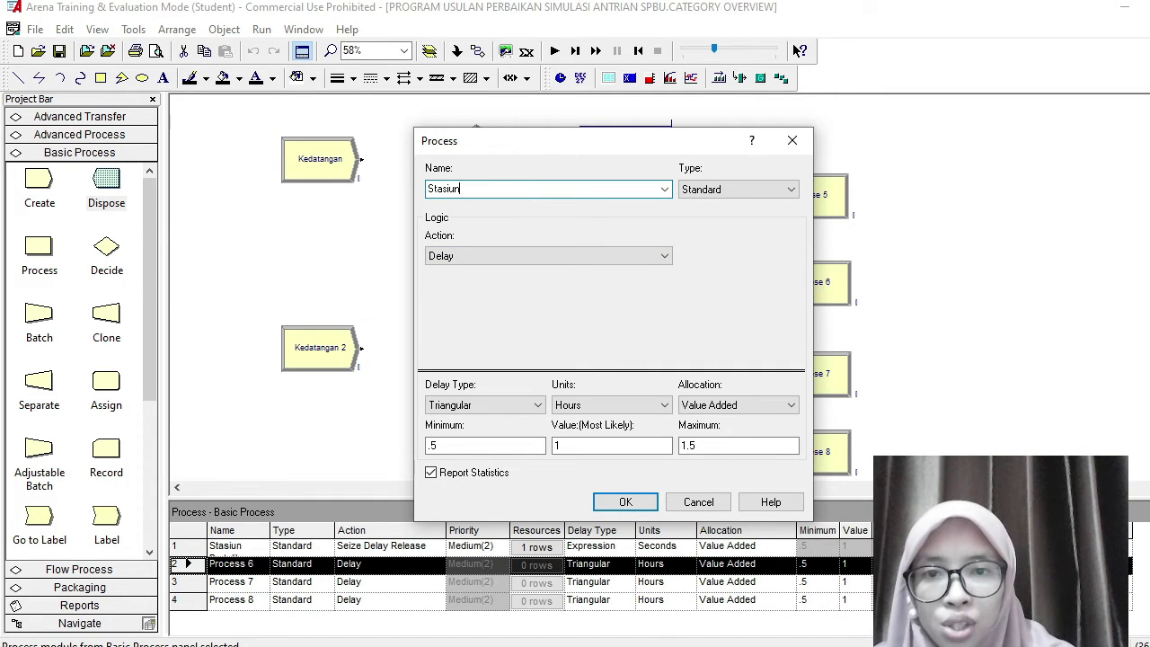
{"action": "type", "text": " Perta"}
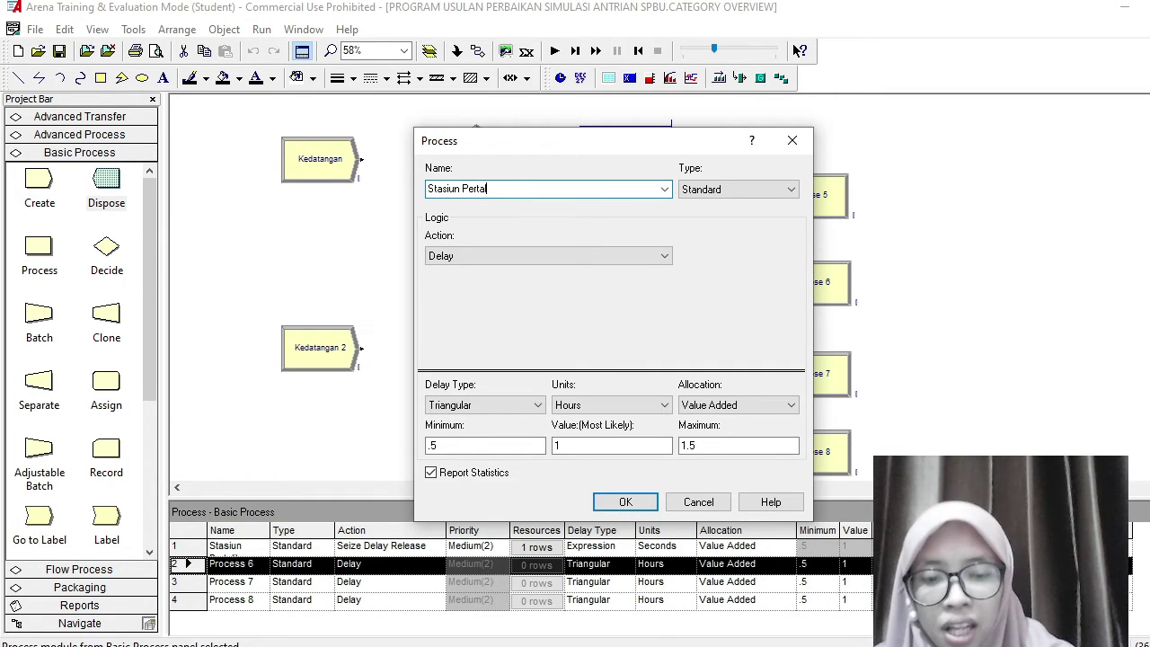
{"action": "type", "text": "lite2"}
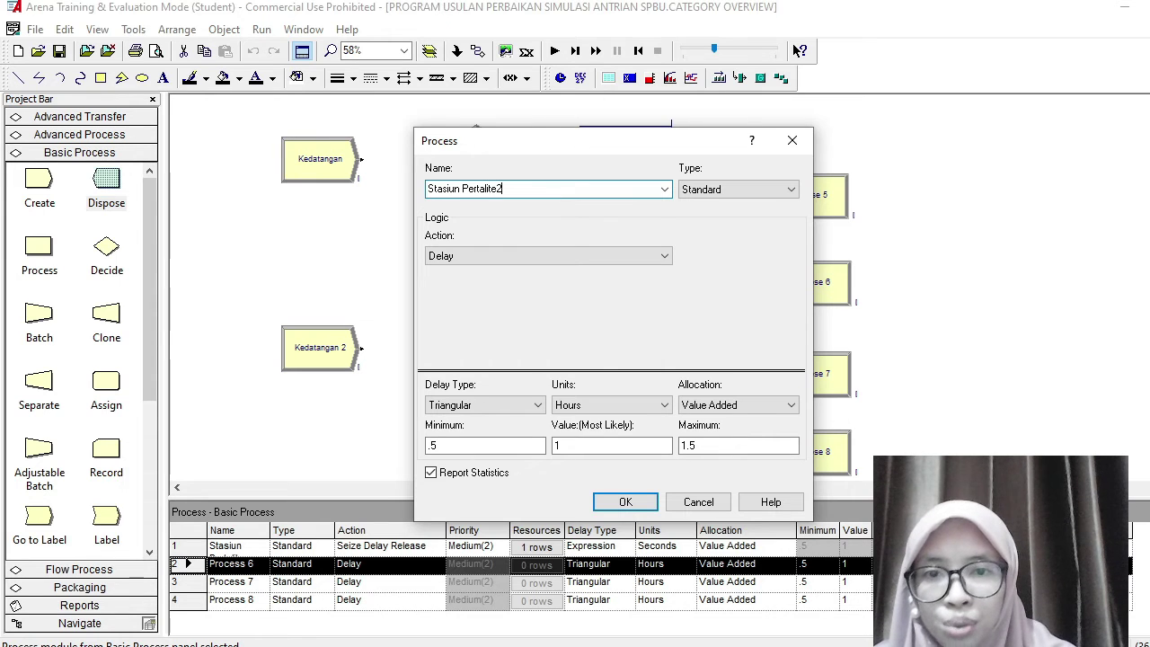
{"action": "left_click", "coordinate": [542, 258]}
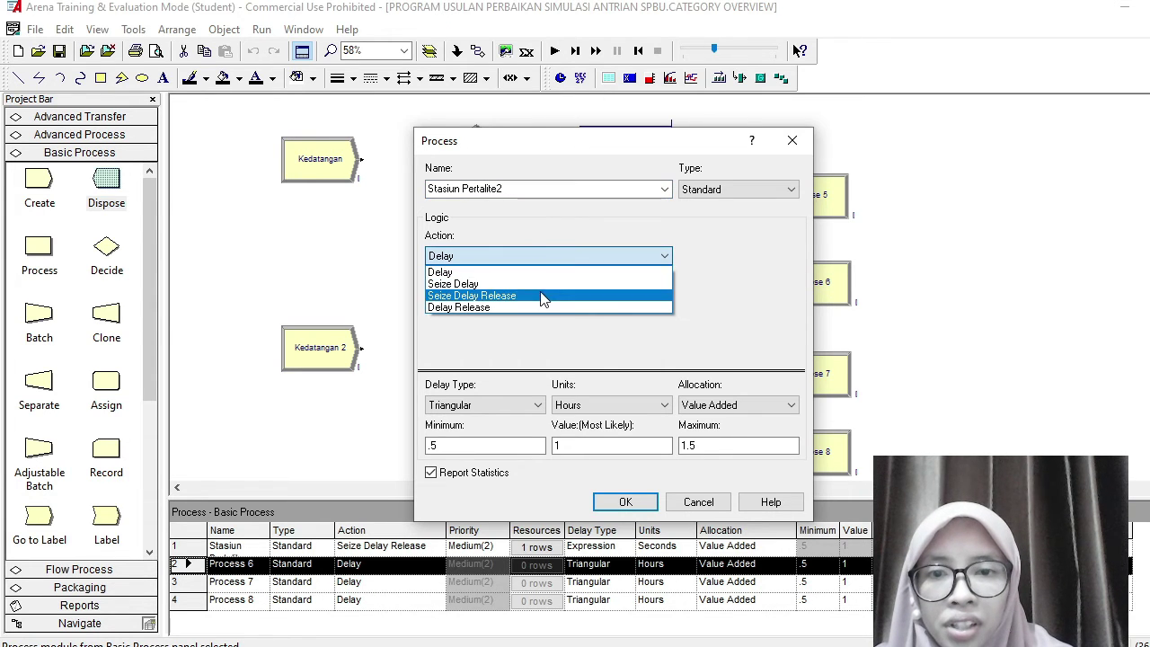
{"action": "left_click", "coordinate": [543, 296]}
Step: Add a resource named Server Pertalite2 to the Stasiun Pertalite2 process
{"action": "left_click", "coordinate": [710, 297]}
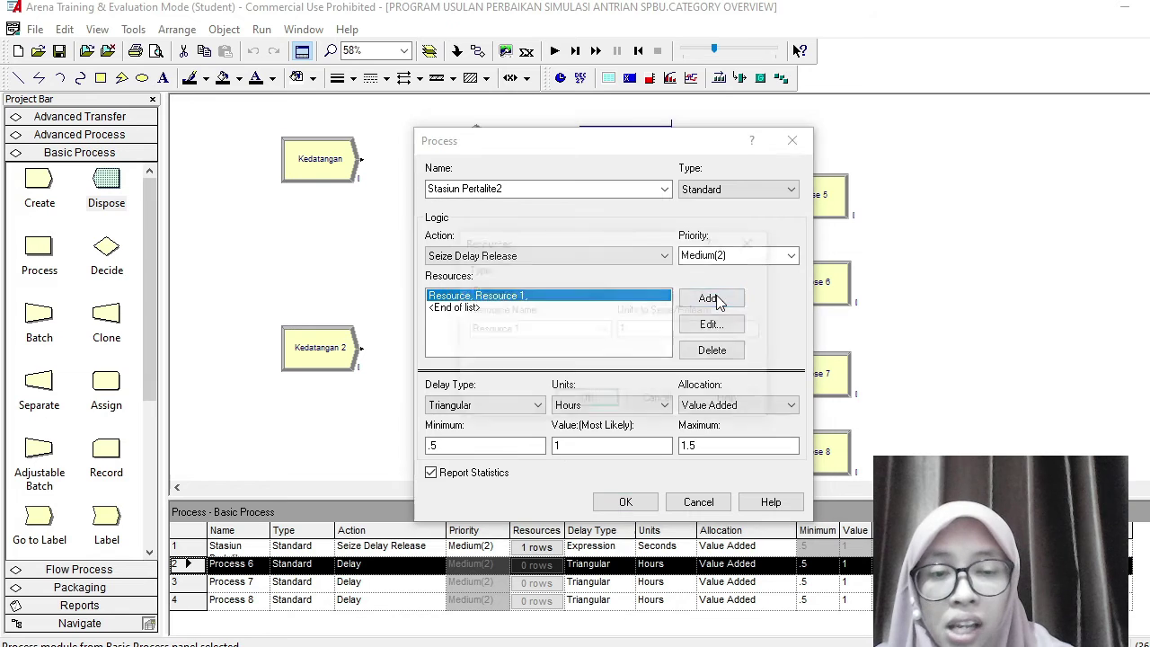
{"action": "type", "text": "Server Pertalite"}
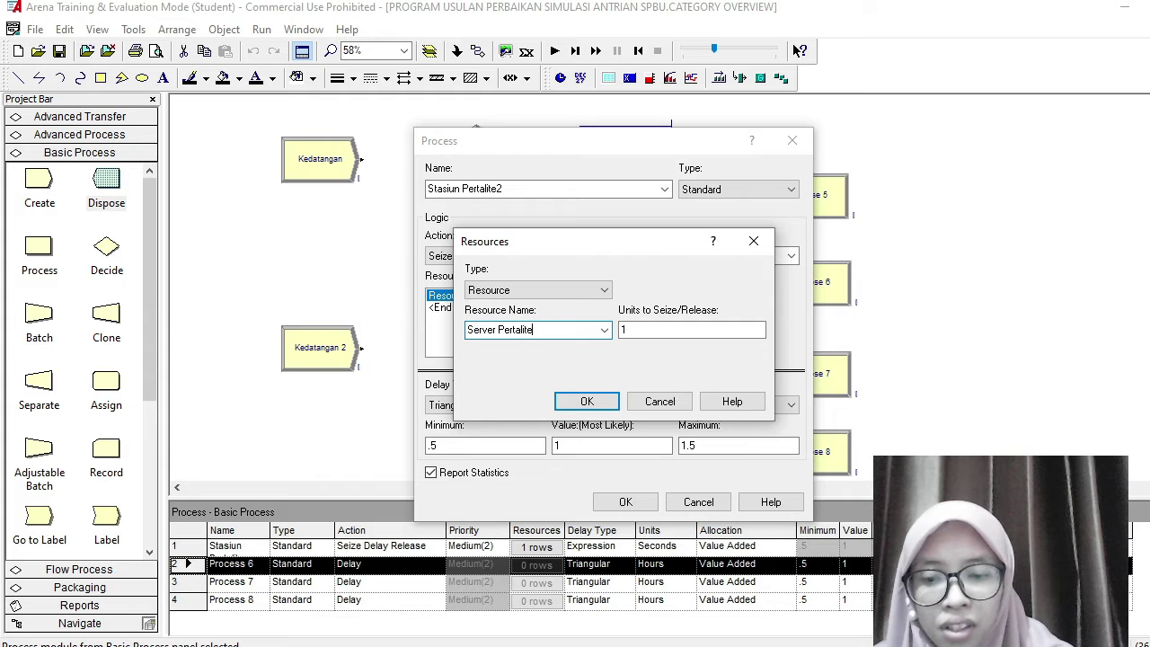
{"action": "type", "text": "2"}
{"action": "key", "text": "Return"}
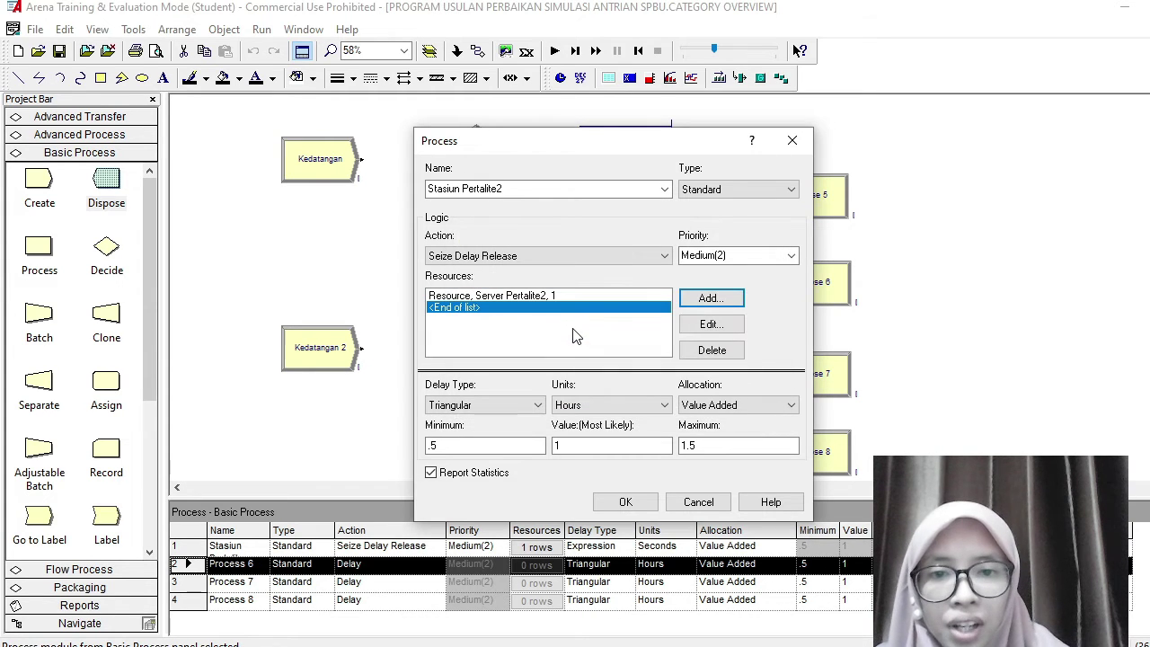
Step: Set Stasiun Pertalite2's delay to the expression NORM(94.8, 7.26) in seconds and confirm the module's settings
{"action": "left_click", "coordinate": [529, 404]}
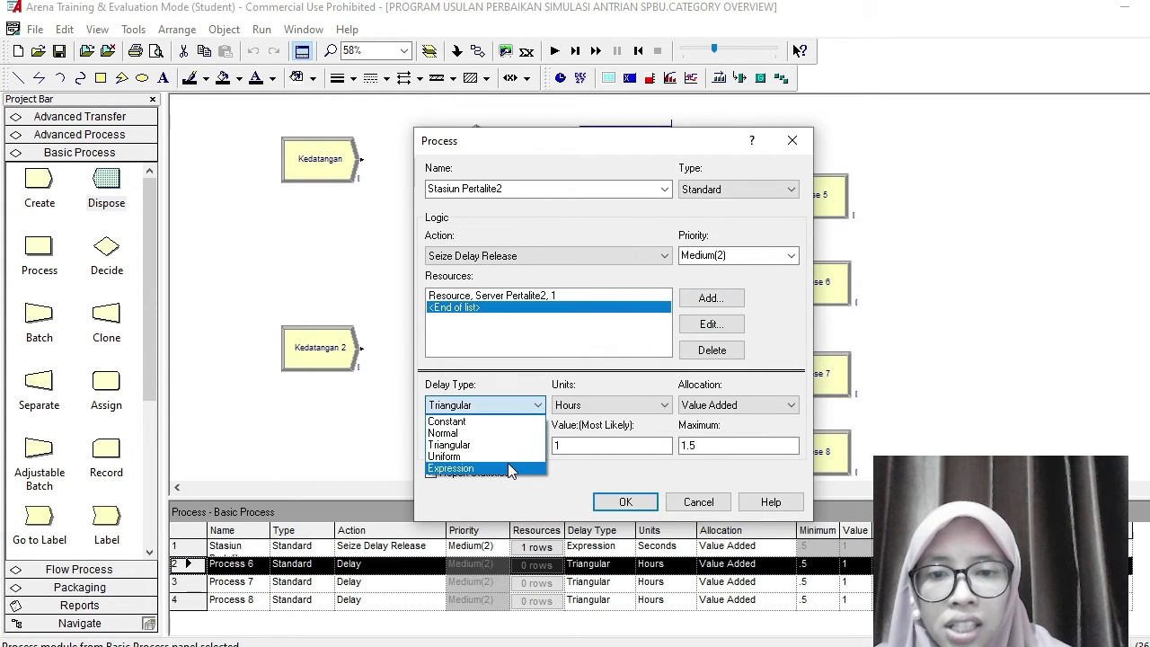
{"action": "left_click", "coordinate": [510, 464]}
{"action": "left_click", "coordinate": [584, 406]}
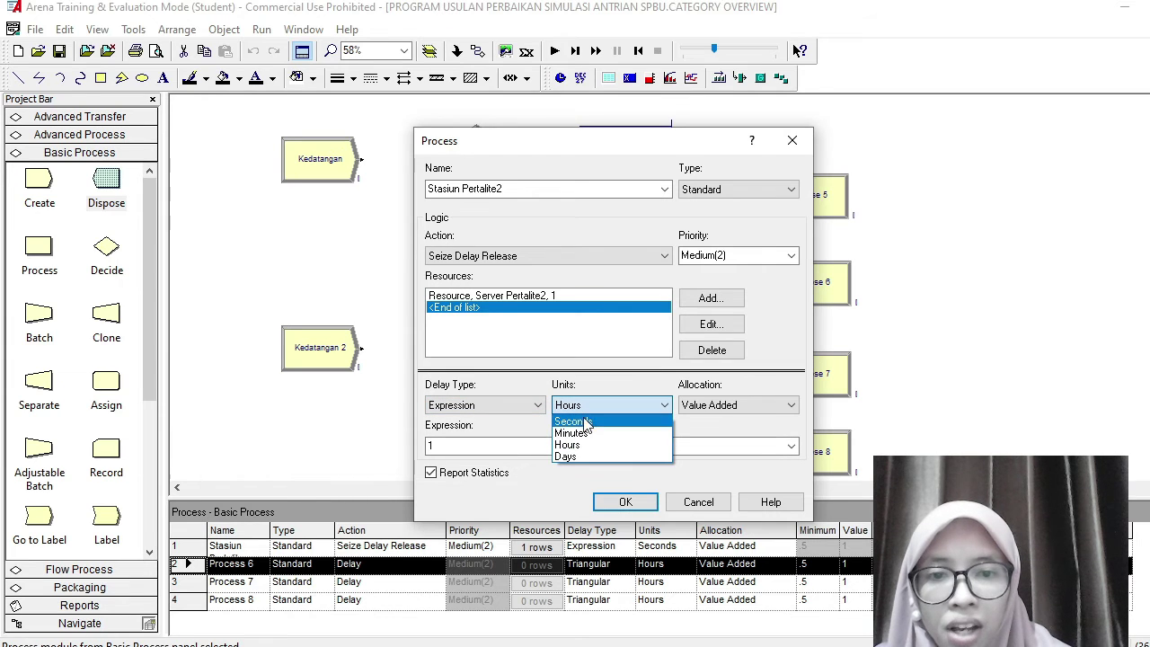
{"action": "left_click", "coordinate": [580, 422]}
{"action": "double_click", "coordinate": [442, 446]}
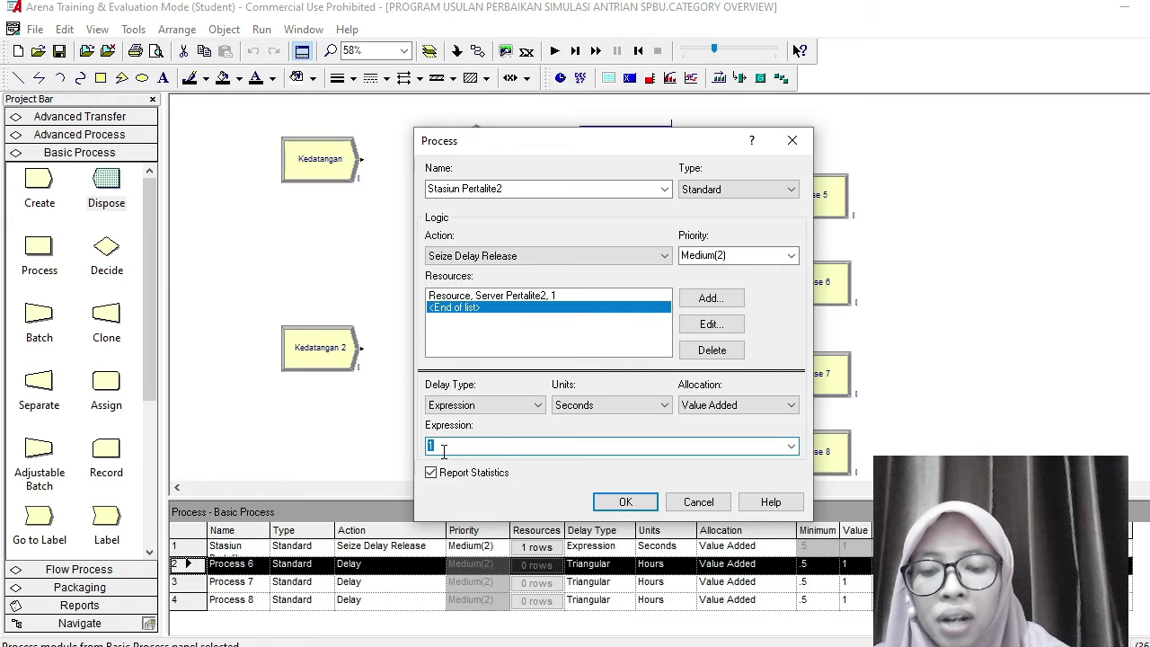
{"action": "type", "text": "NORM(94.8, 7.26)"}
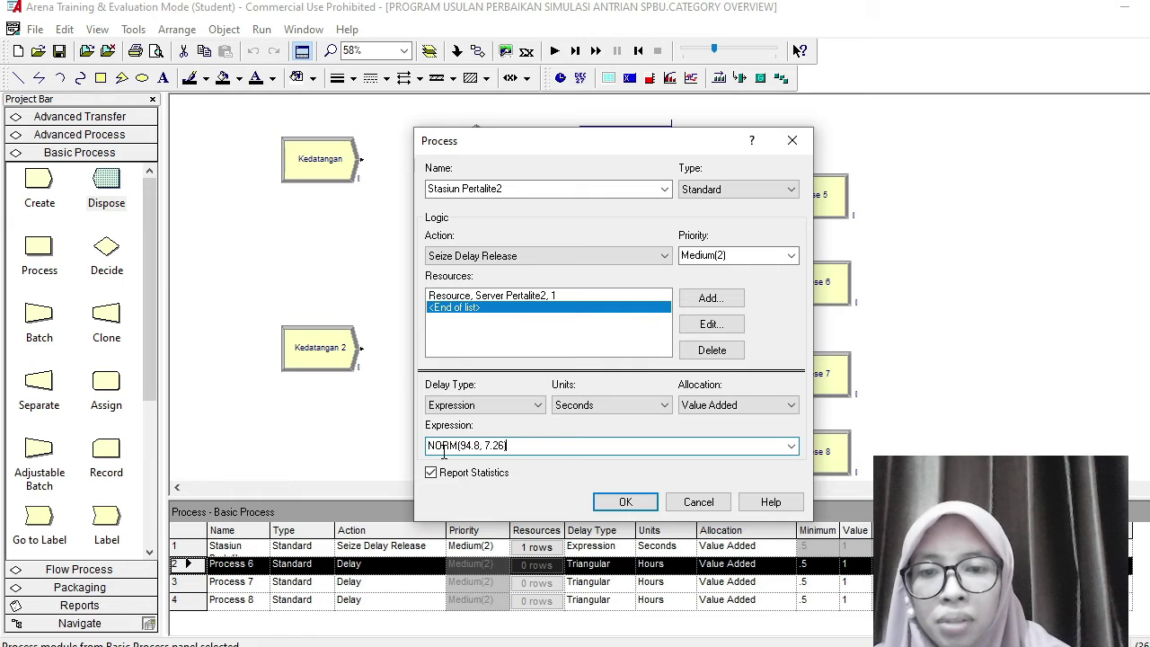
{"action": "left_click", "coordinate": [629, 504]}
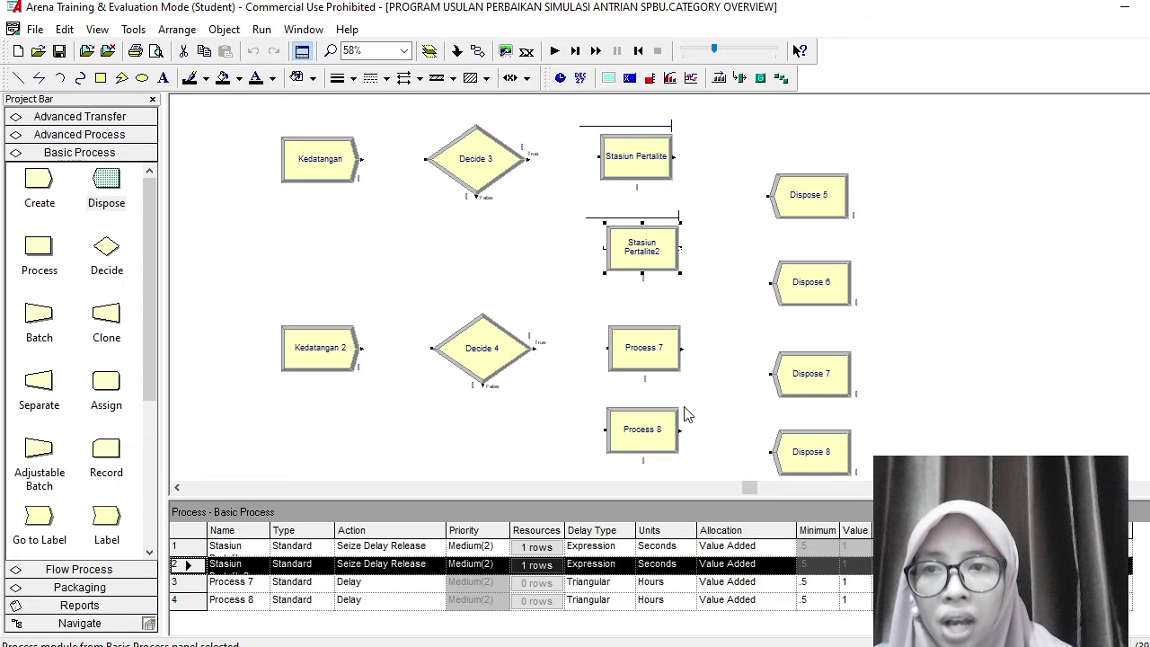
Step: Switch to Input Analyzer, create a new document and load the existing data file 1.PELAYANAN.PERTAMAX into it
{"action": "left_click", "coordinate": [133, 29]}
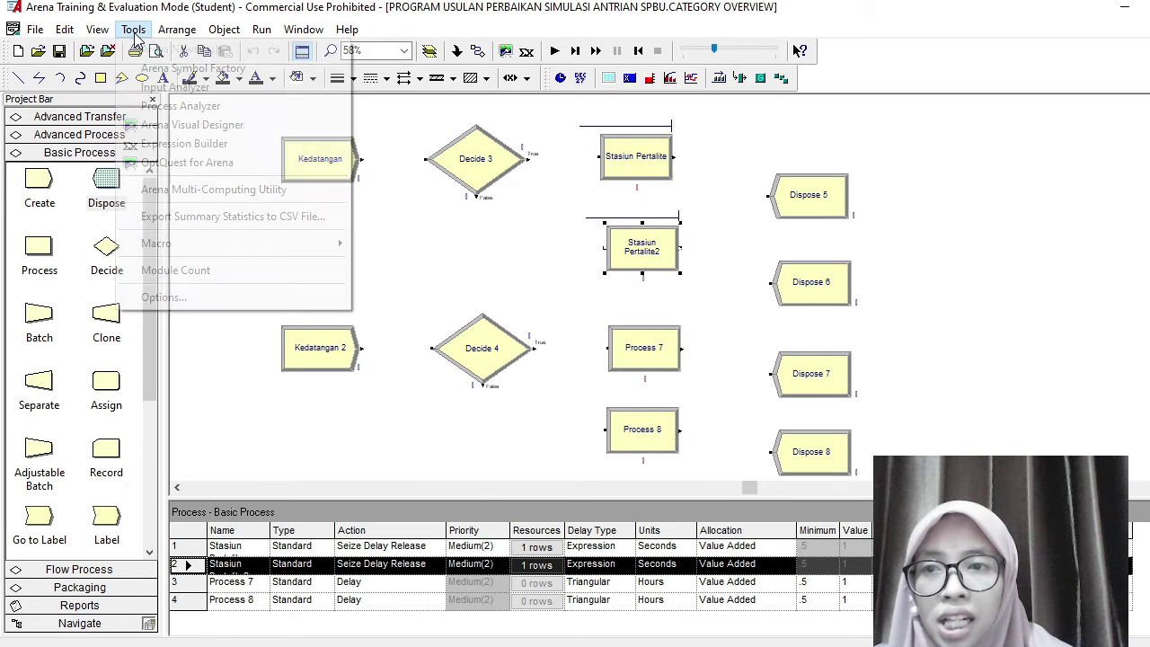
{"action": "left_click", "coordinate": [171, 87]}
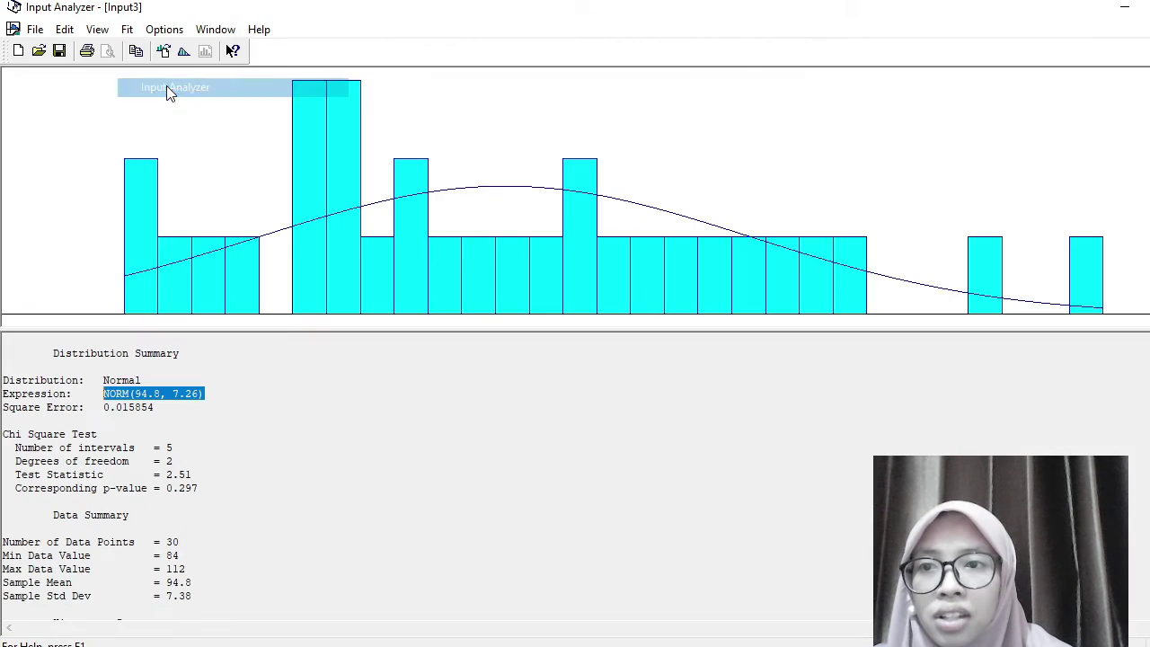
{"action": "left_click", "coordinate": [36, 29]}
{"action": "left_click", "coordinate": [51, 50]}
{"action": "left_click", "coordinate": [35, 28]}
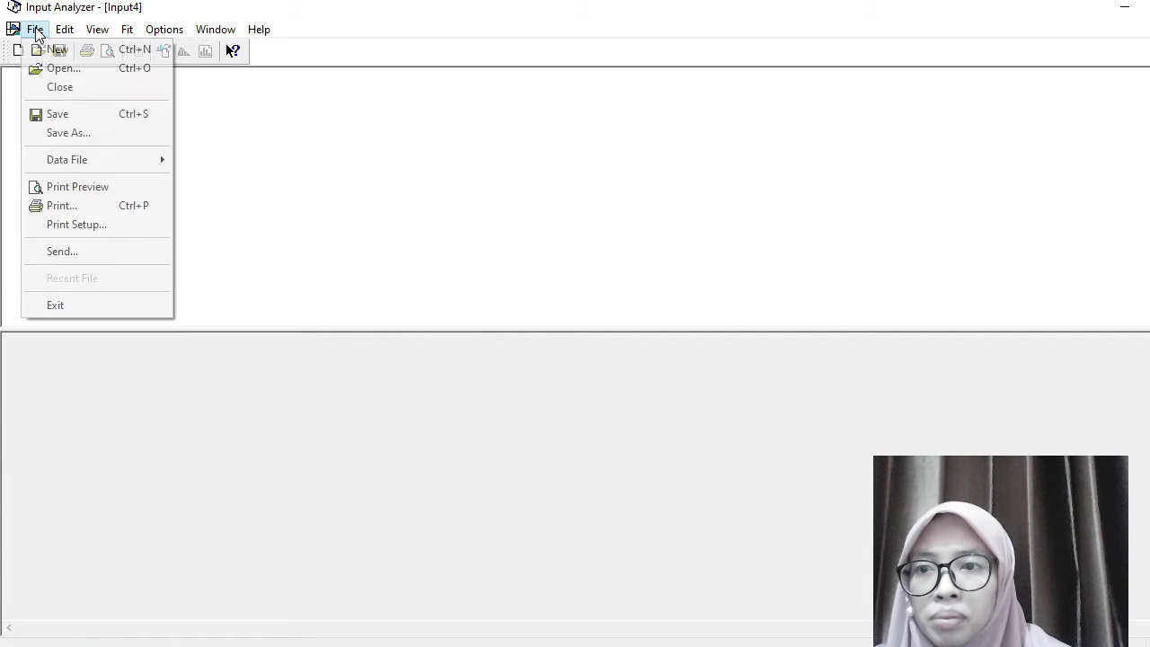
{"action": "mouse_move", "coordinate": [147, 161]}
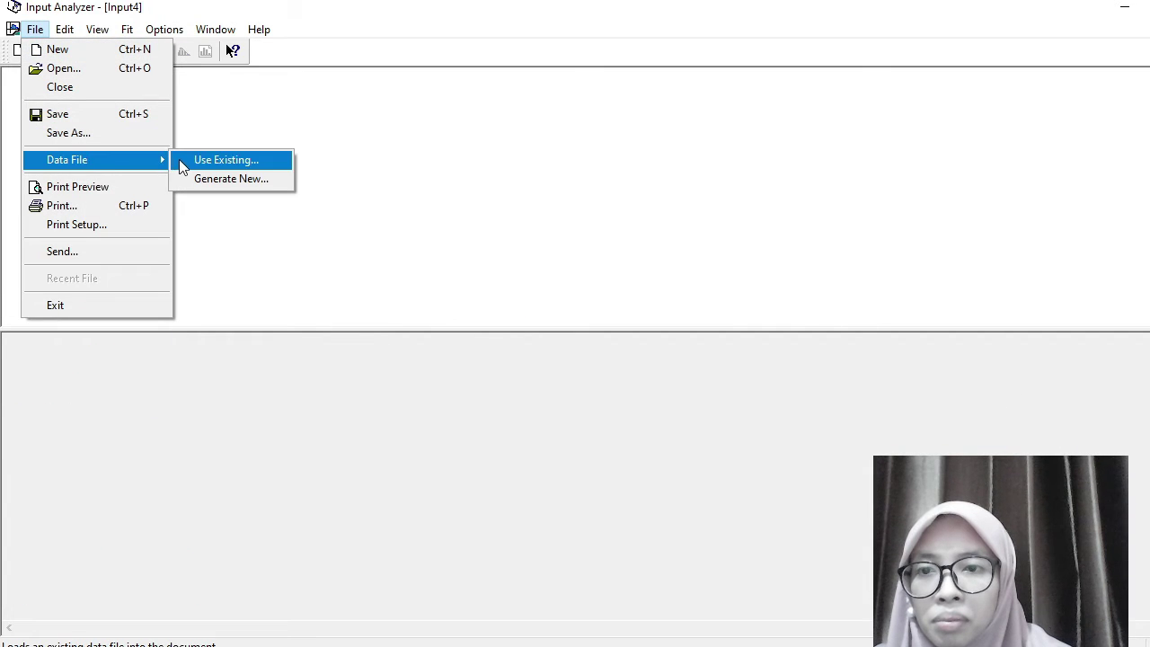
{"action": "left_click", "coordinate": [184, 160]}
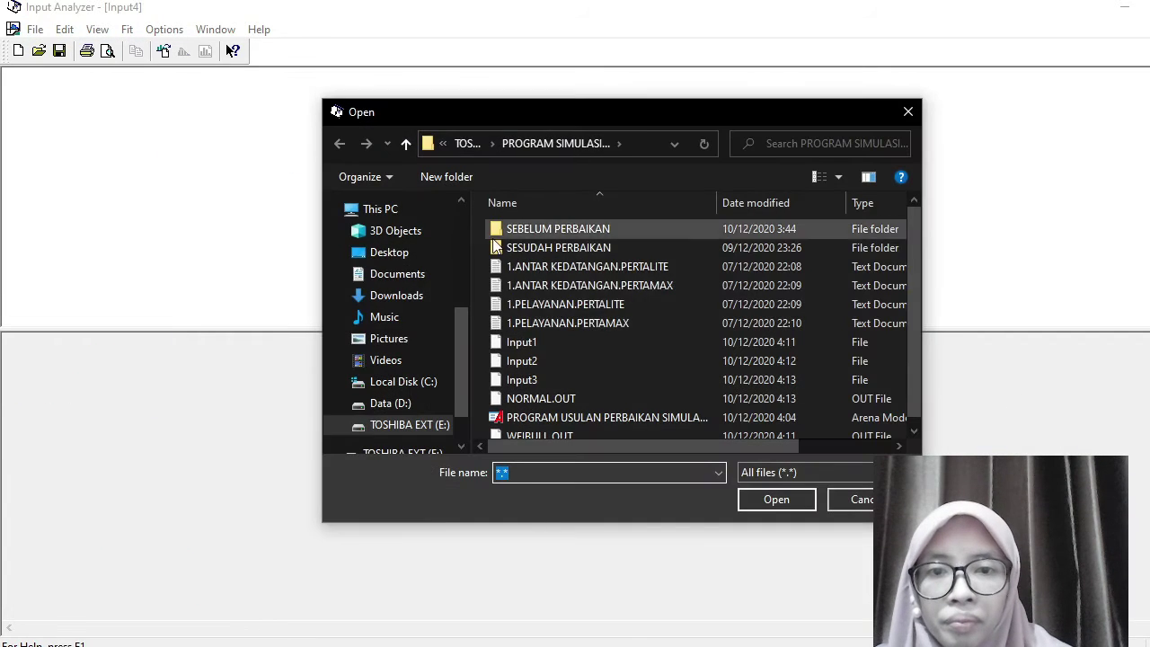
{"action": "left_click", "coordinate": [541, 322]}
{"action": "double_click", "coordinate": [540, 322]}
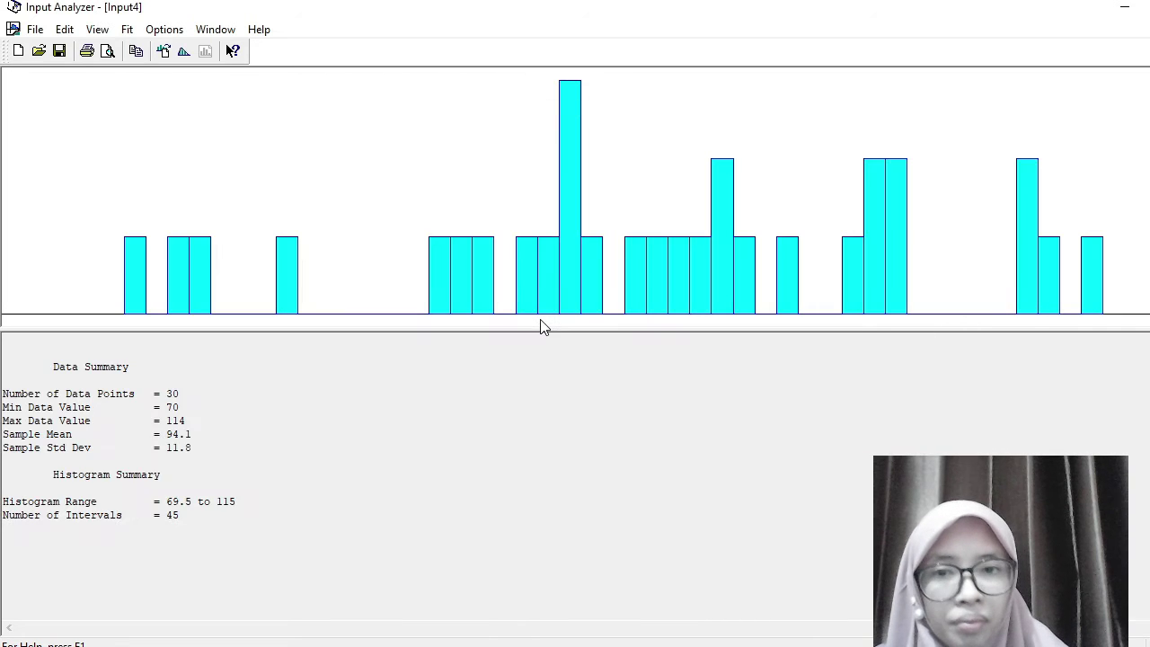
Step: Fit a Normal distribution to the Pertamax service-time data and copy the resulting expression
{"action": "left_click", "coordinate": [132, 33]}
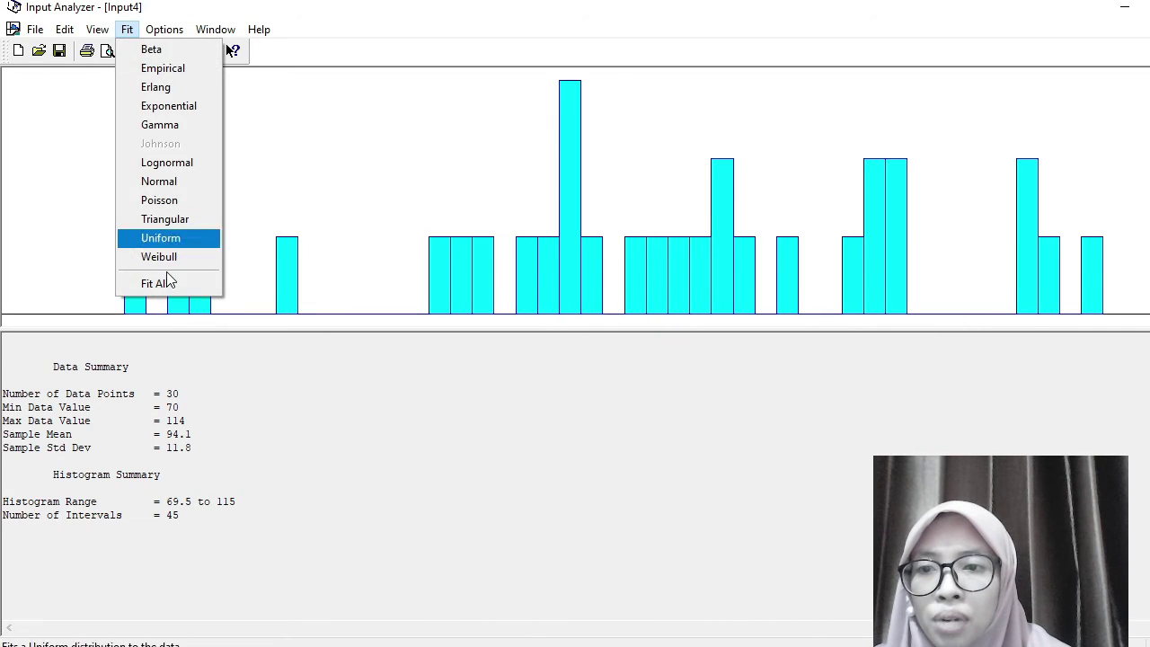
{"action": "left_click", "coordinate": [172, 182]}
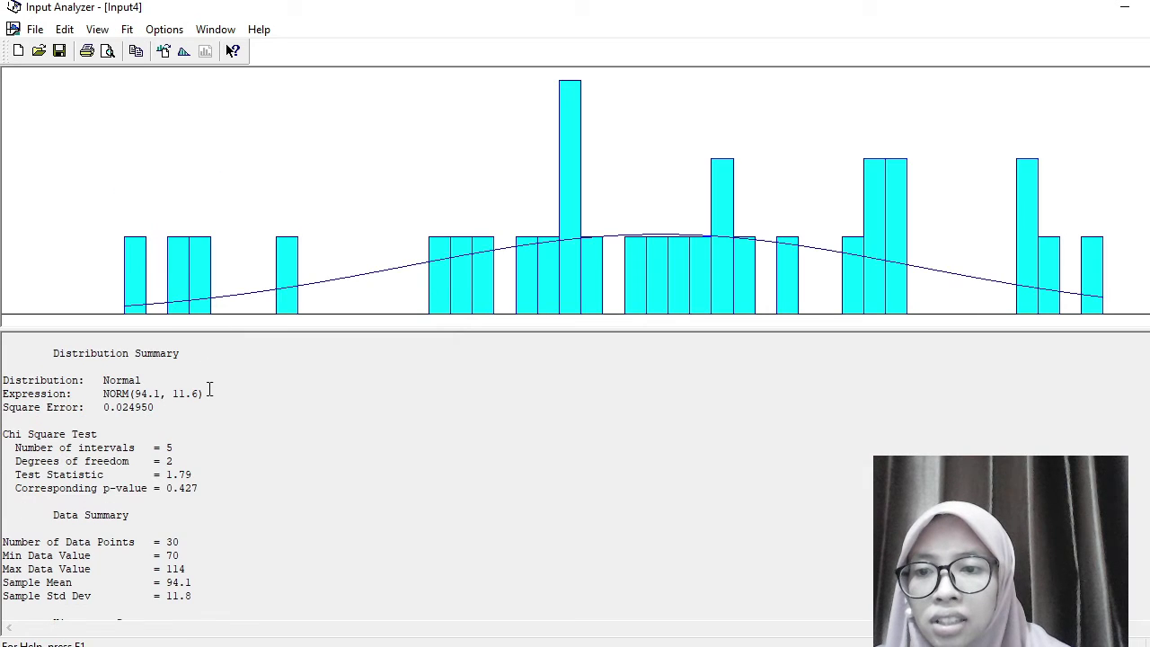
{"action": "left_click_drag", "start_coordinate": [205, 394], "coordinate": [112, 396]}
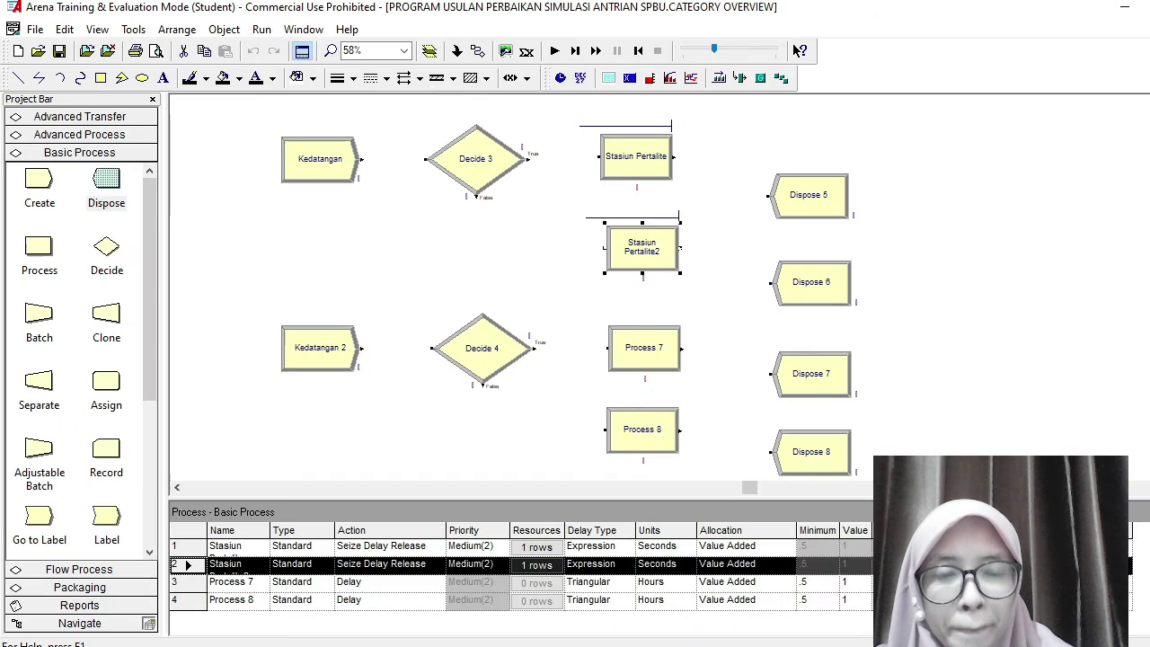
Step: Switch back to Arena, rename Process 7 as Stasiun Pertamax and set its action to Seize Delay Release
{"action": "key", "text": "alt+Tab"}
{"action": "double_click", "coordinate": [631, 352]}
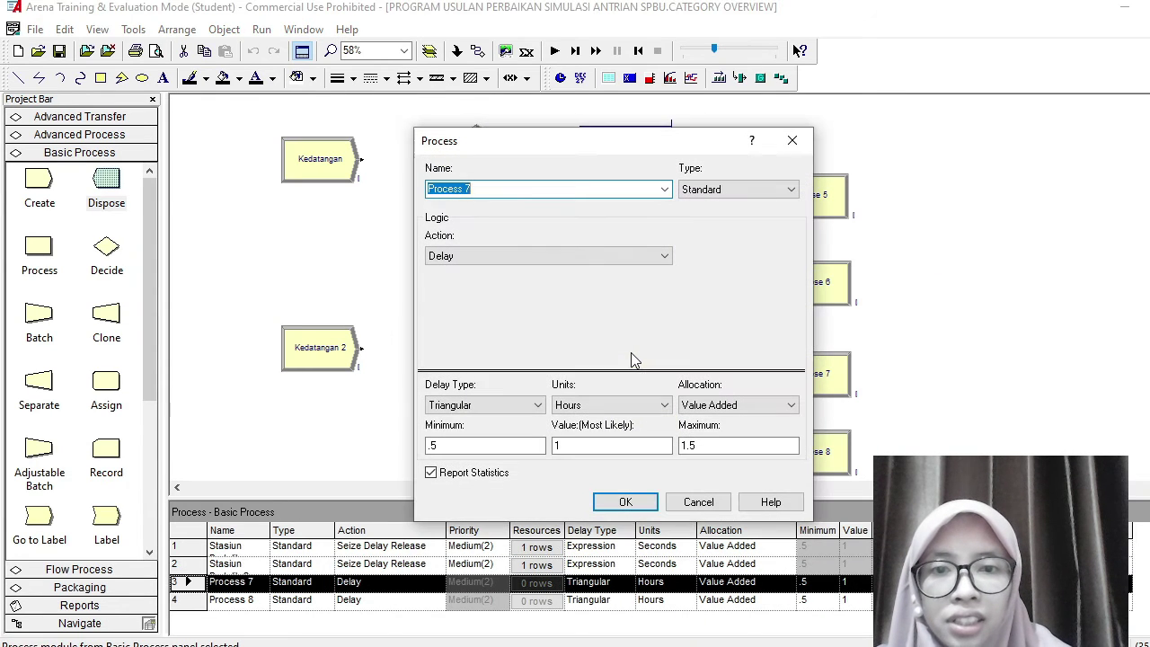
{"action": "type", "text": "Stasiun Pertamax"}
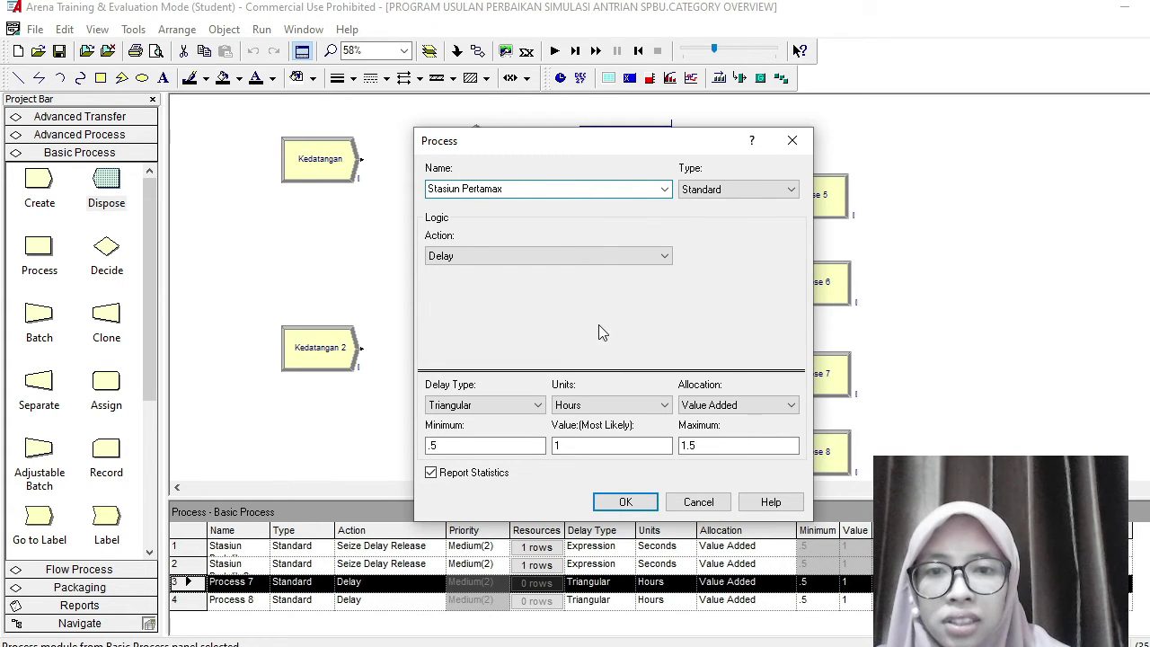
{"action": "left_click", "coordinate": [604, 257]}
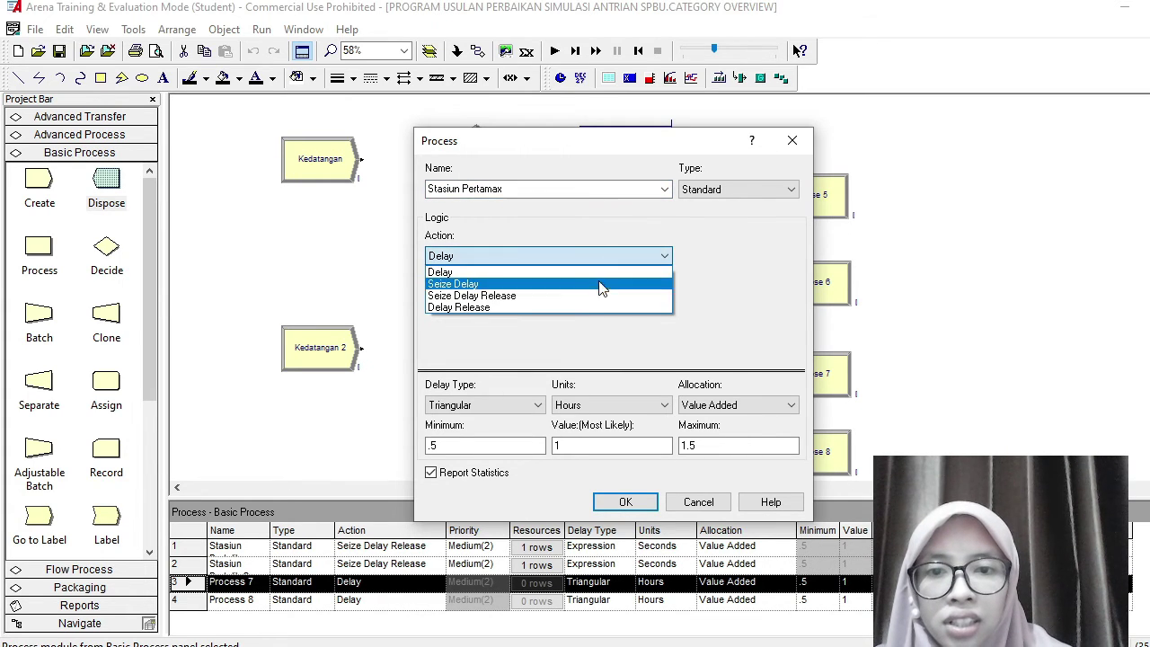
{"action": "left_click", "coordinate": [604, 297]}
Step: Add a resource named Server Pertamax2 to the Stasiun Pertamax process
{"action": "left_click", "coordinate": [710, 297]}
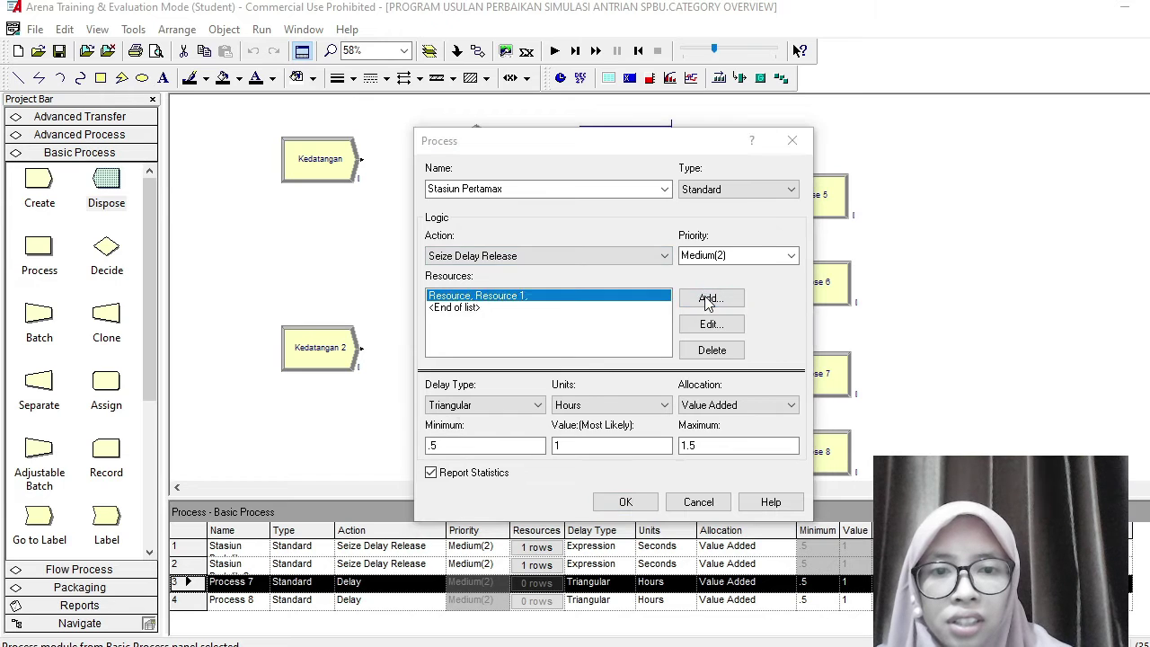
{"action": "left_click", "coordinate": [563, 325]}
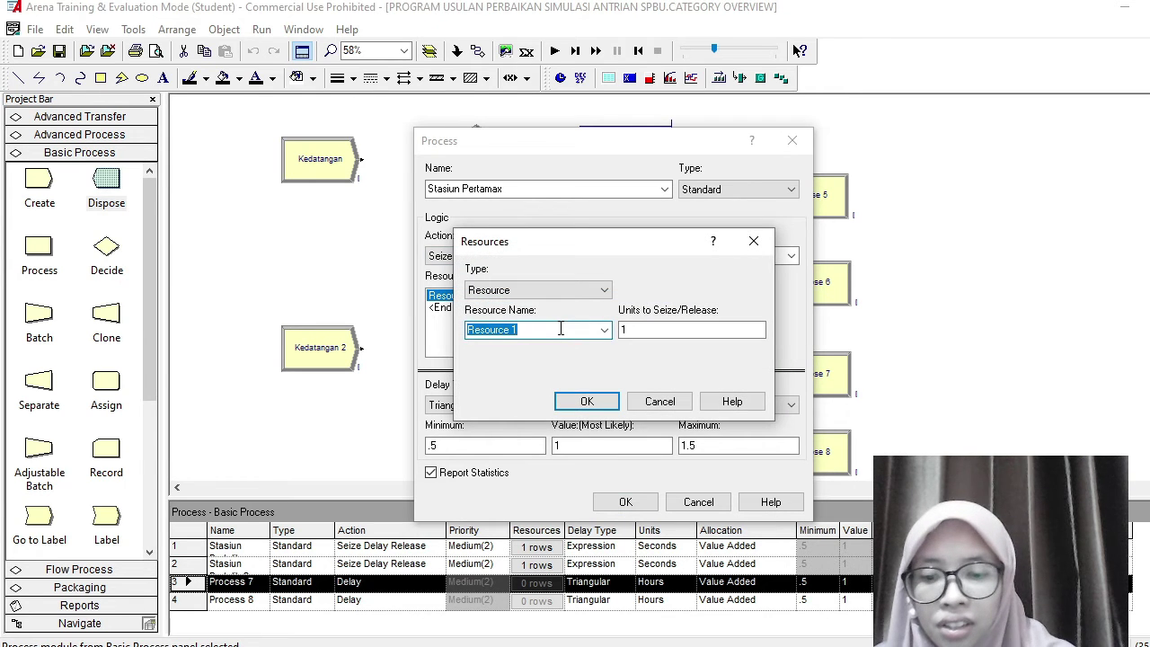
{"action": "type", "text": "Server P"}
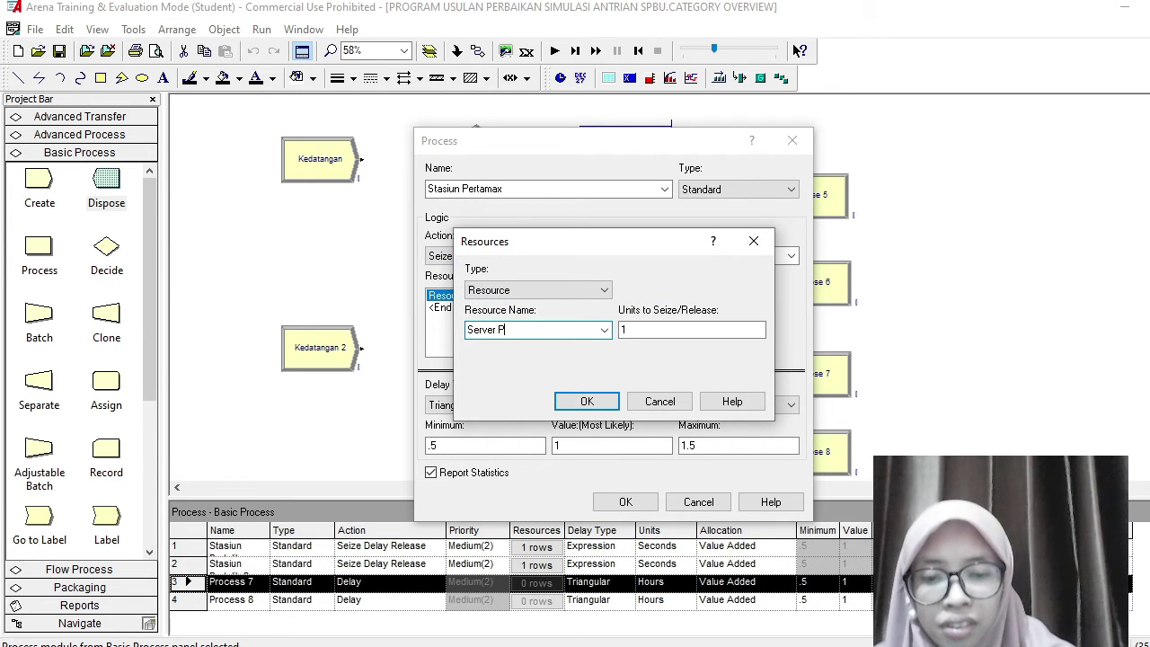
{"action": "type", "text": "ertamax2"}
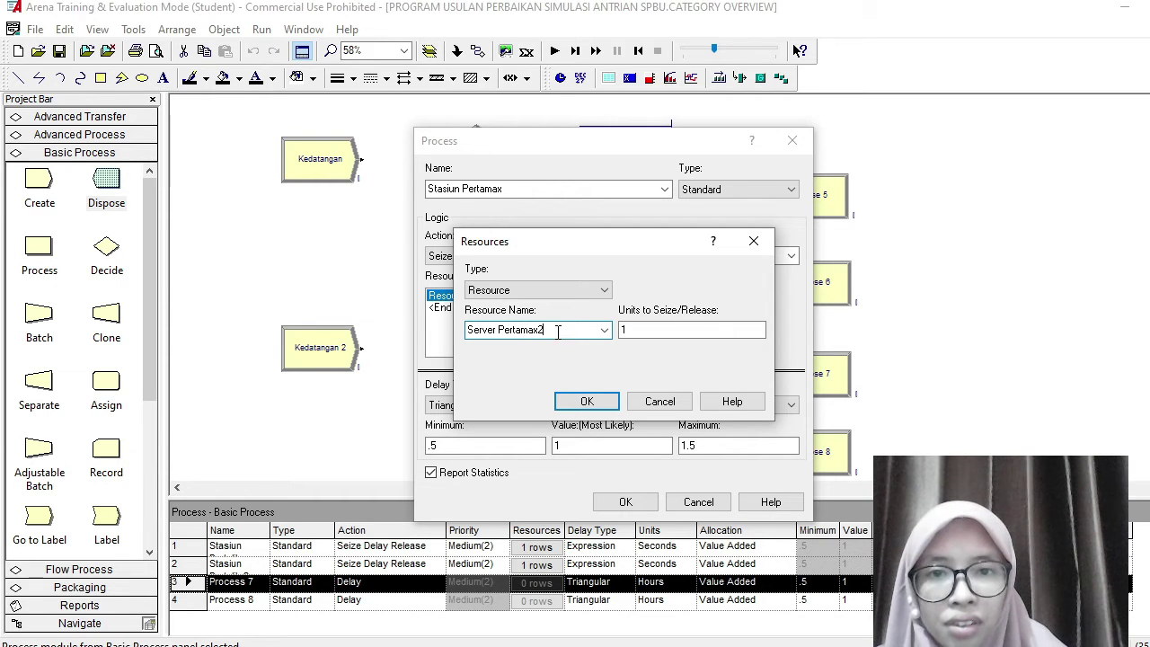
{"action": "key", "text": "Return"}
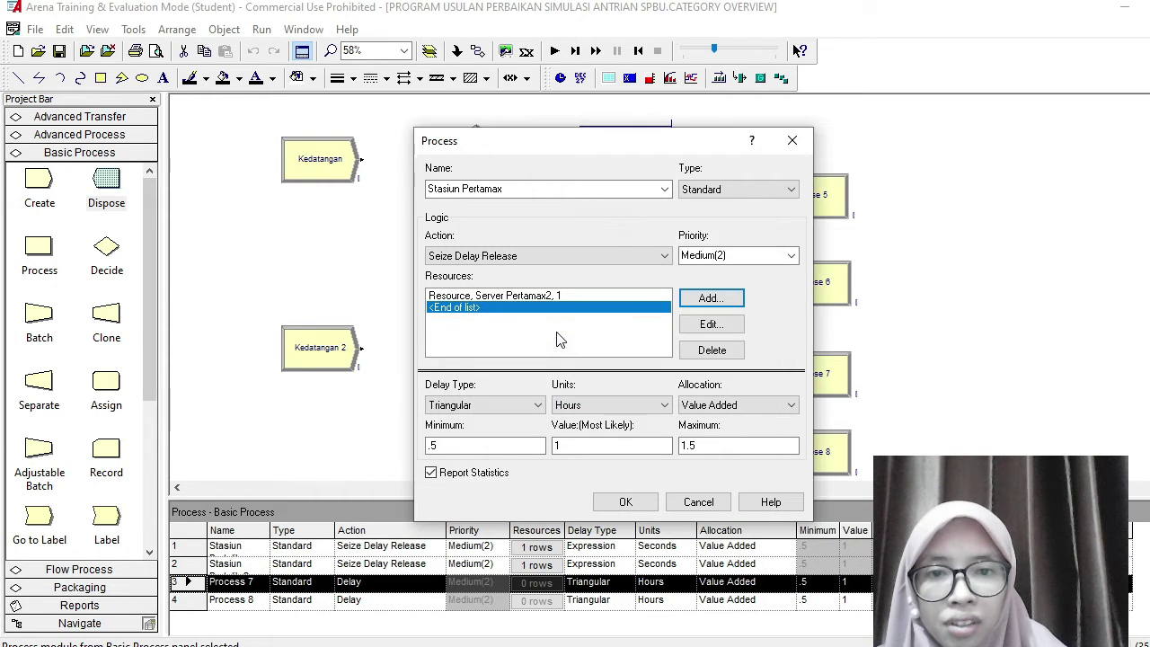
Step: Change the name of the Stasiun Pertamax process to Stasiun Pertamax2
{"action": "left_click", "coordinate": [511, 189]}
{"action": "left_click", "coordinate": [510, 188]}
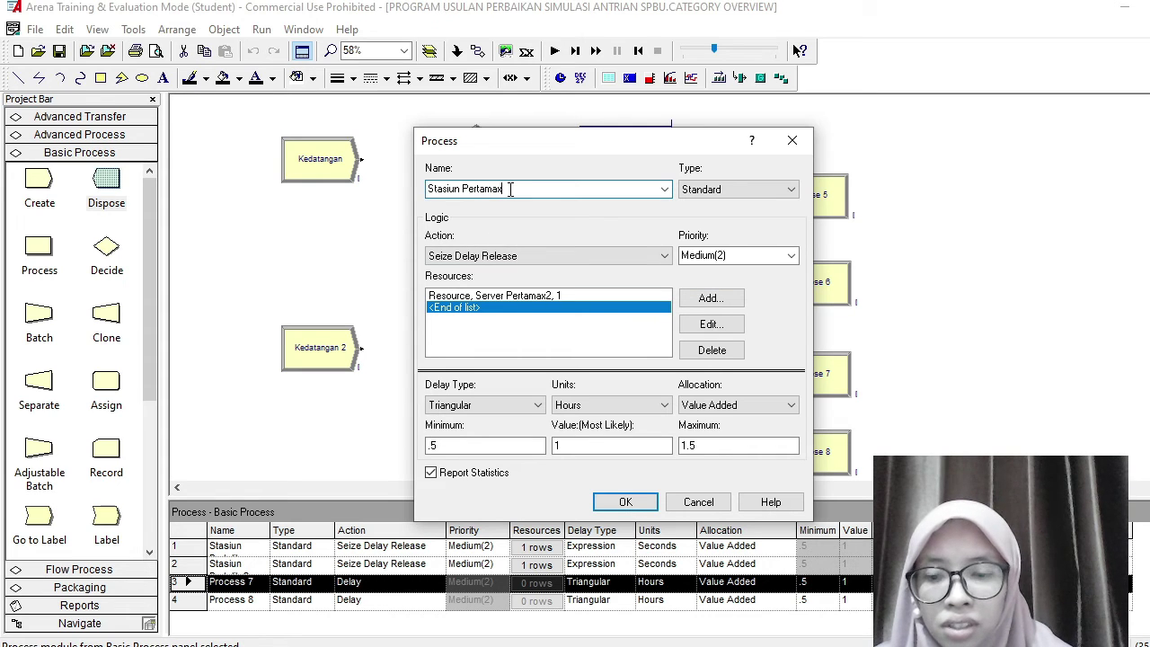
{"action": "type", "text": "2"}
Step: Set this process's delay to the expression NORM(94.1, 11.6) in seconds
{"action": "left_click", "coordinate": [486, 405]}
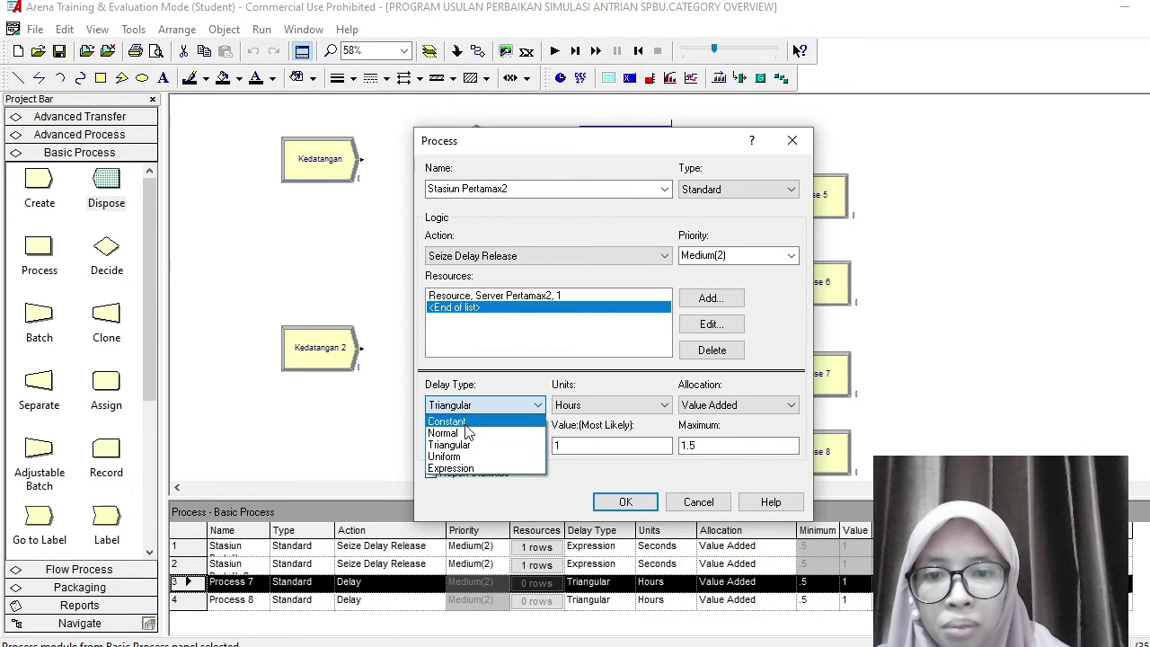
{"action": "left_click", "coordinate": [472, 467]}
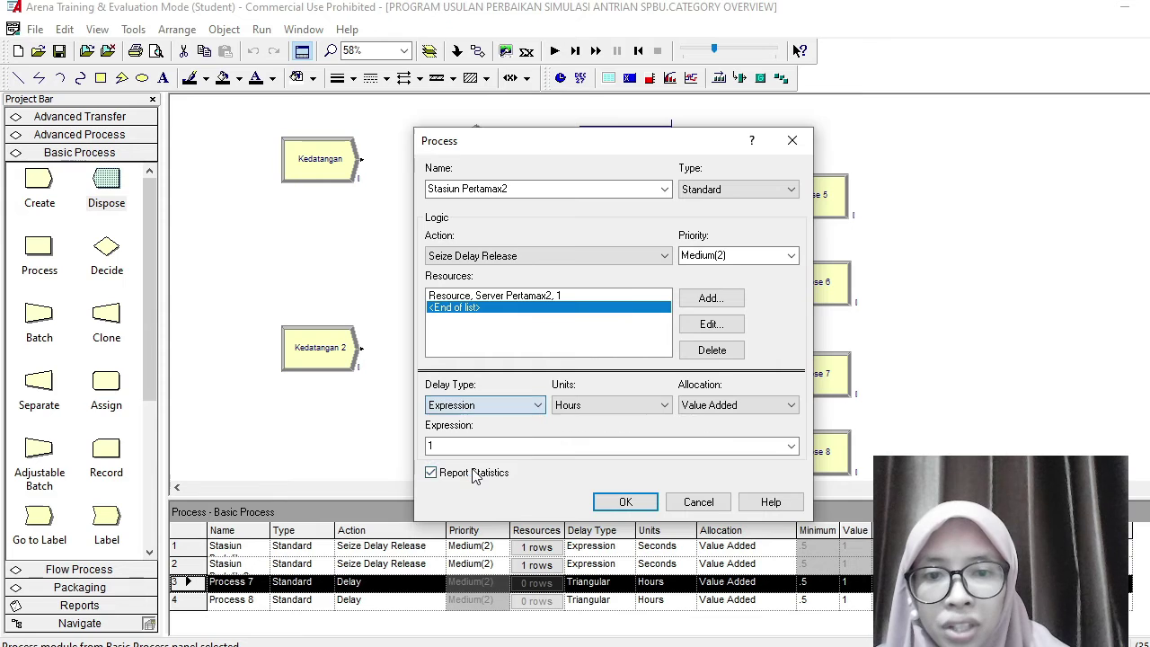
{"action": "left_click", "coordinate": [589, 411]}
{"action": "left_click", "coordinate": [591, 421]}
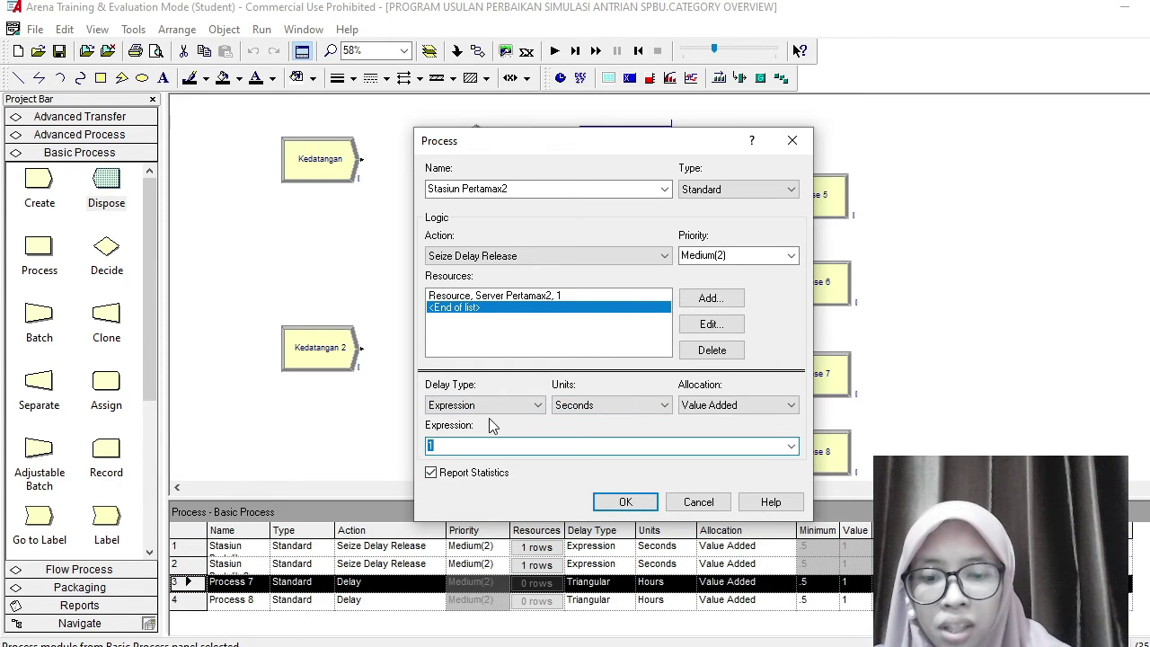
{"action": "type", "text": "NORM(94.1, 11.6)"}
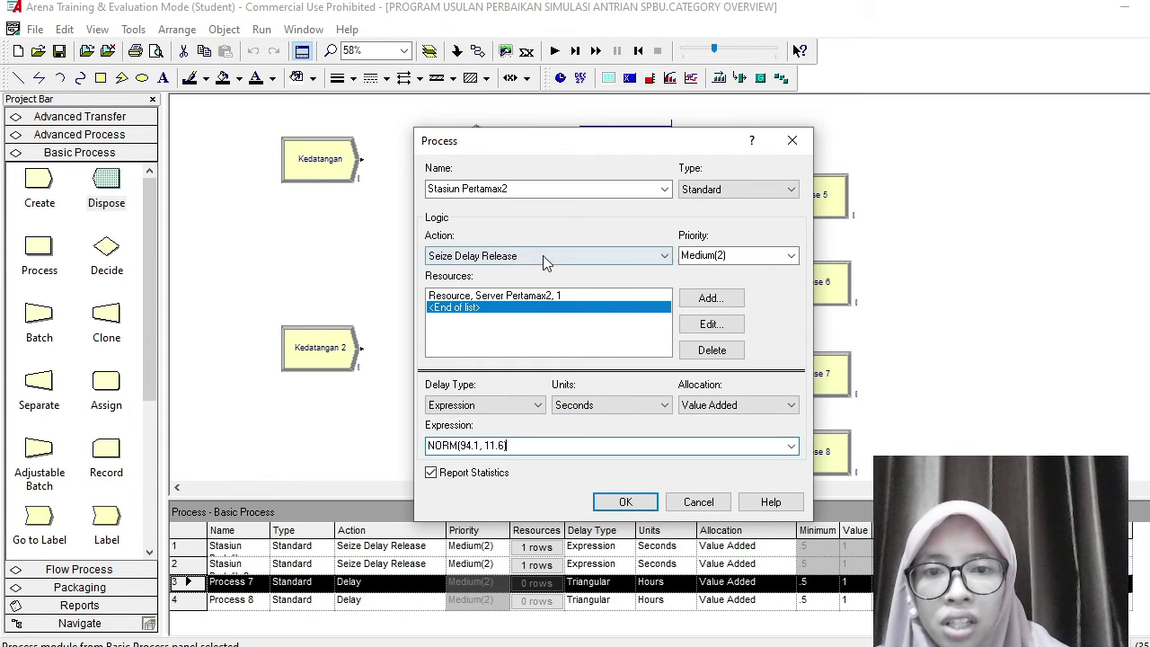
Step: Rename the resource of the first Pertamax process as Server Pertamax
{"action": "double_click", "coordinate": [628, 296]}
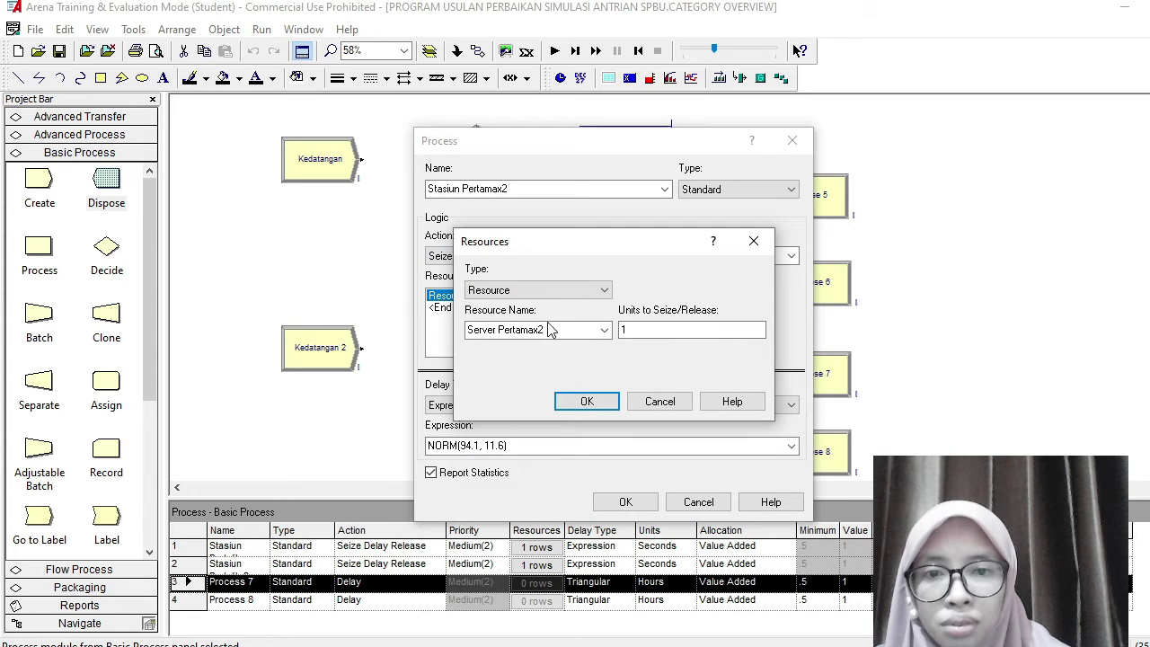
{"action": "left_click", "coordinate": [552, 330]}
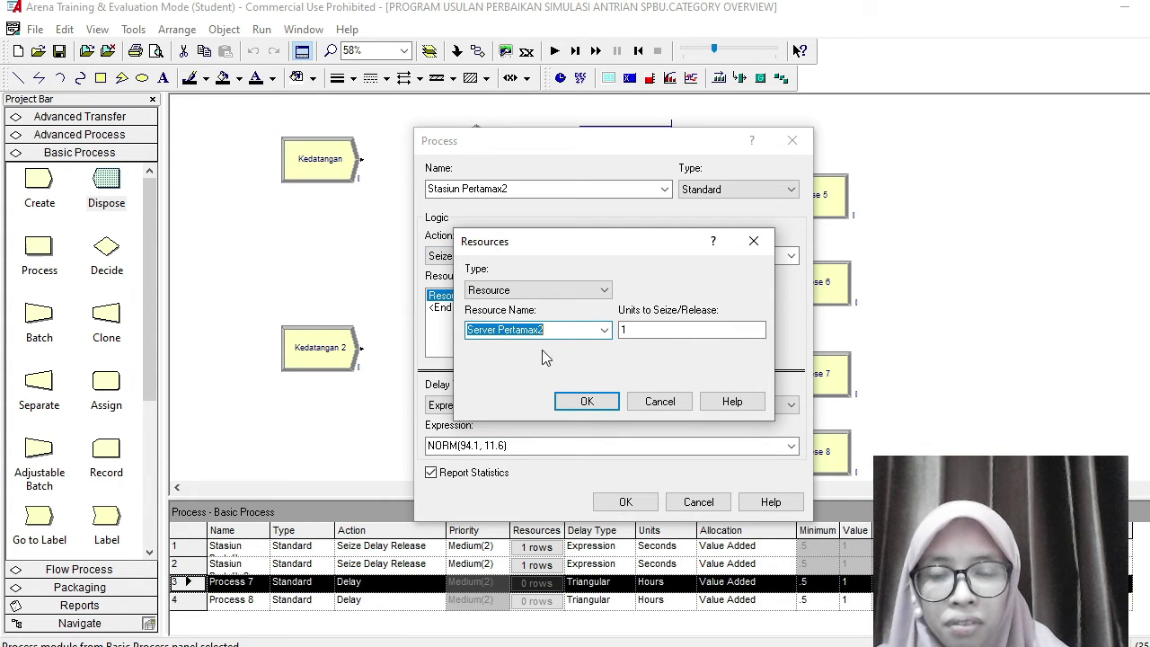
{"action": "left_click", "coordinate": [553, 330]}
{"action": "key", "text": "BackSpace"}
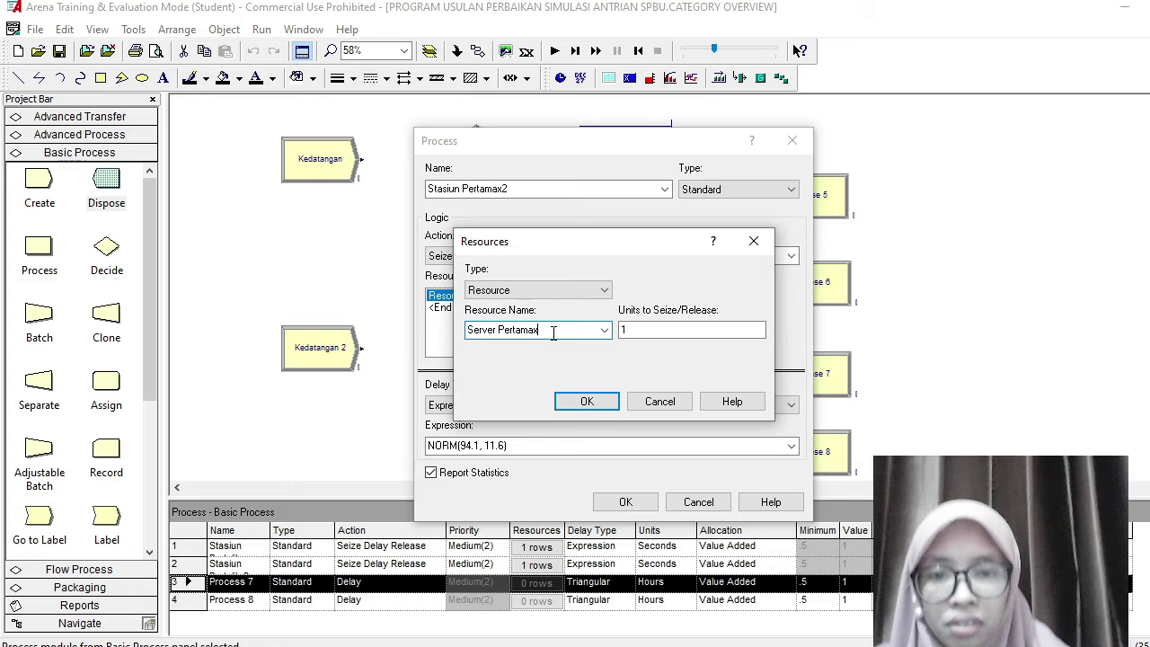
{"action": "type", "text": "1"}
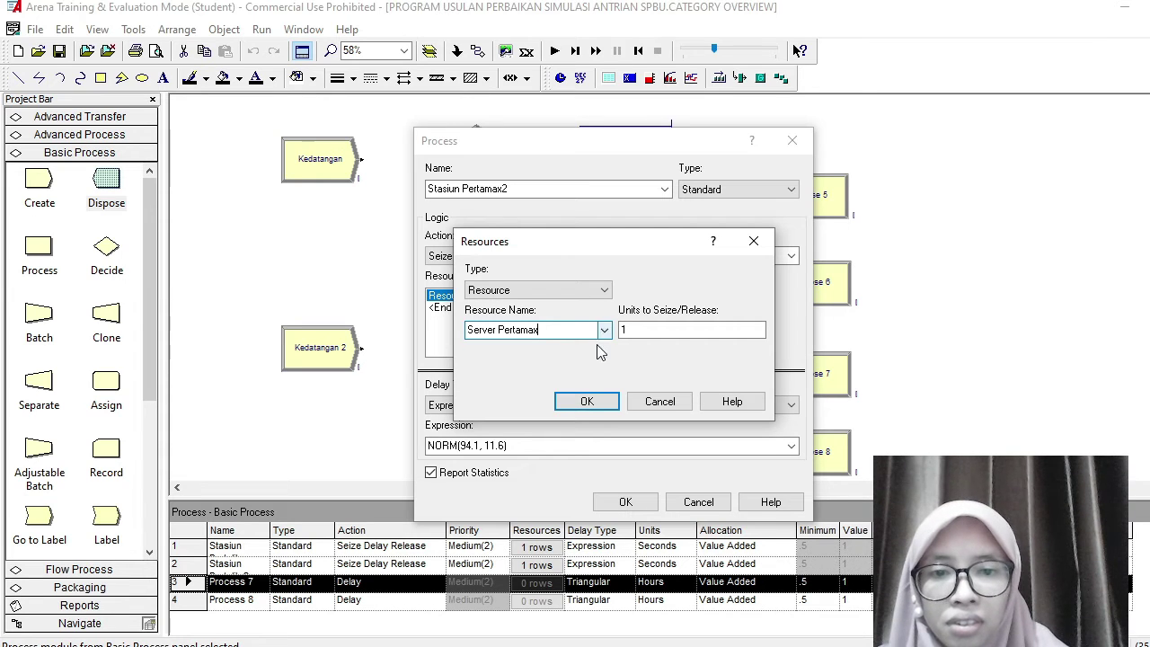
{"action": "left_click", "coordinate": [589, 401]}
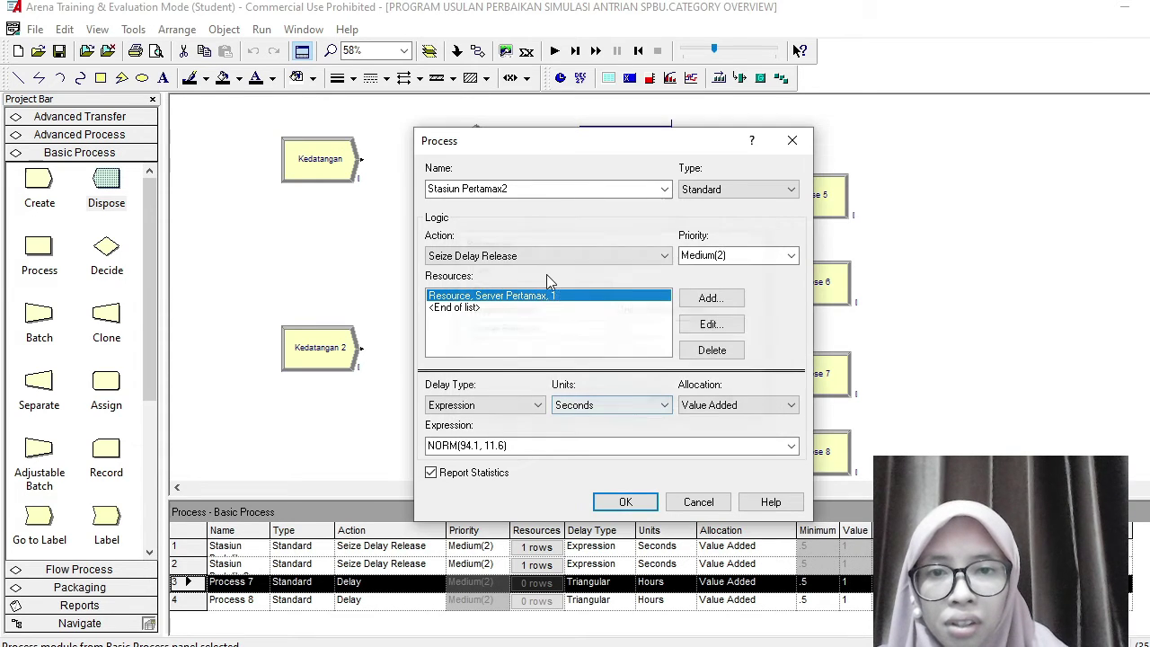
Step: Remove the 2 from the process name so it reads Stasiun Pertamax, and confirm the module's settings
{"action": "left_click", "coordinate": [528, 194]}
{"action": "double_click", "coordinate": [528, 193]}
{"action": "left_click", "coordinate": [526, 194]}
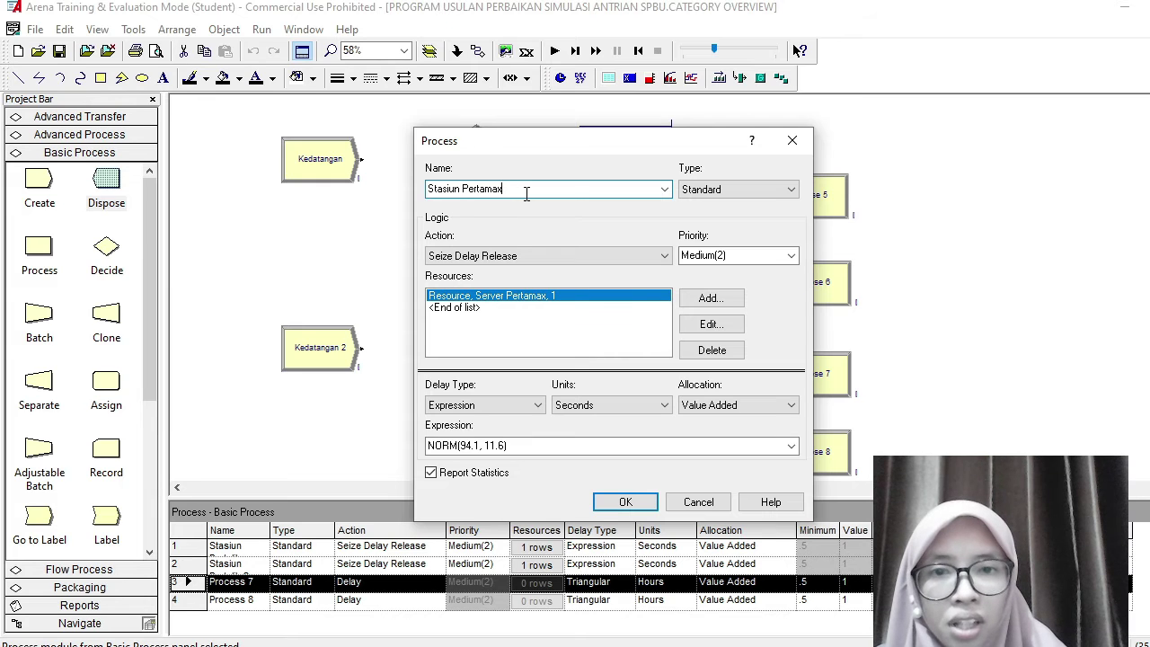
{"action": "left_click", "coordinate": [627, 501]}
Step: Rename Process 8 as Stasiun Pertamax2 and set its action to Seize Delay Release
{"action": "double_click", "coordinate": [653, 450]}
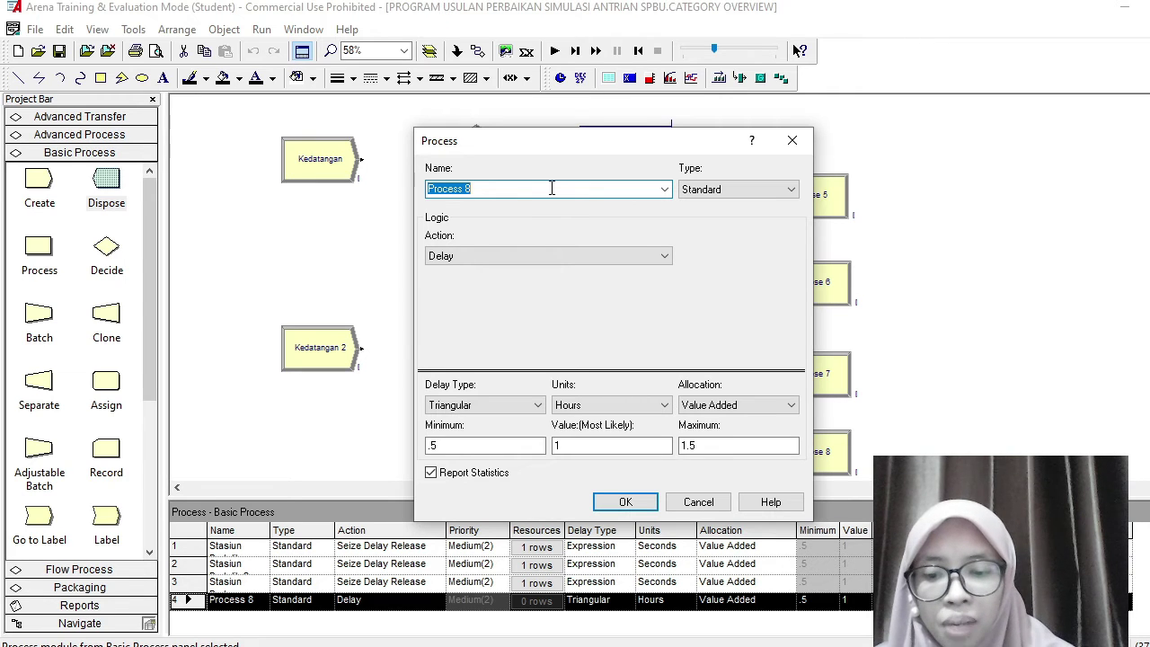
{"action": "type", "text": "Stasiun Pertamax2"}
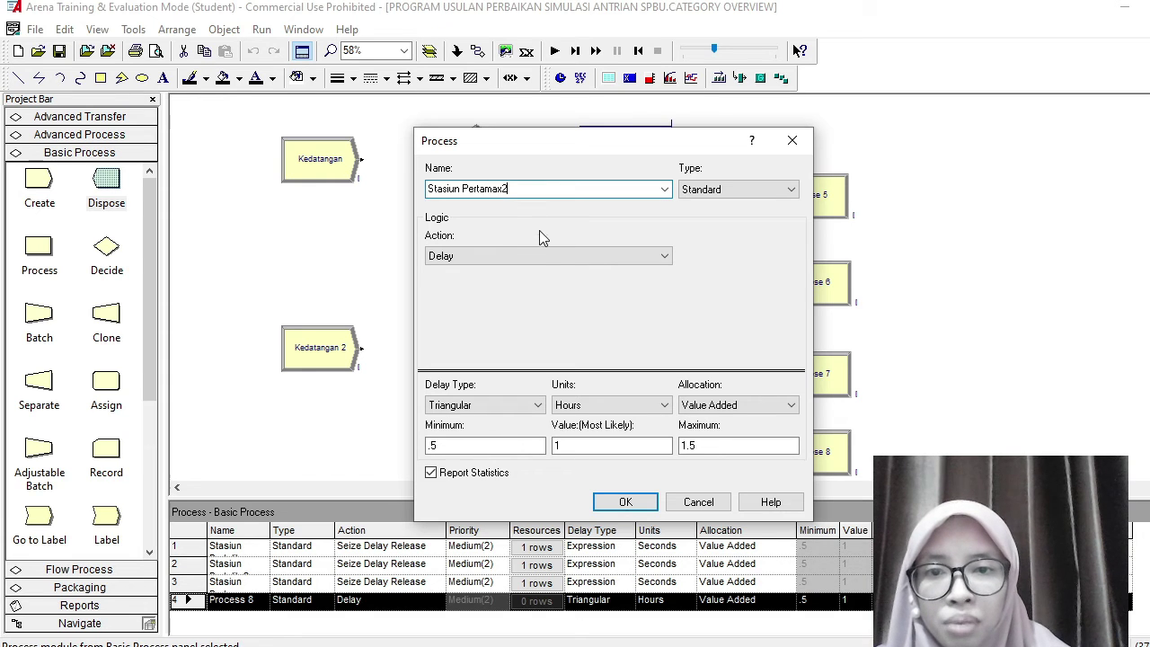
{"action": "left_click", "coordinate": [540, 253]}
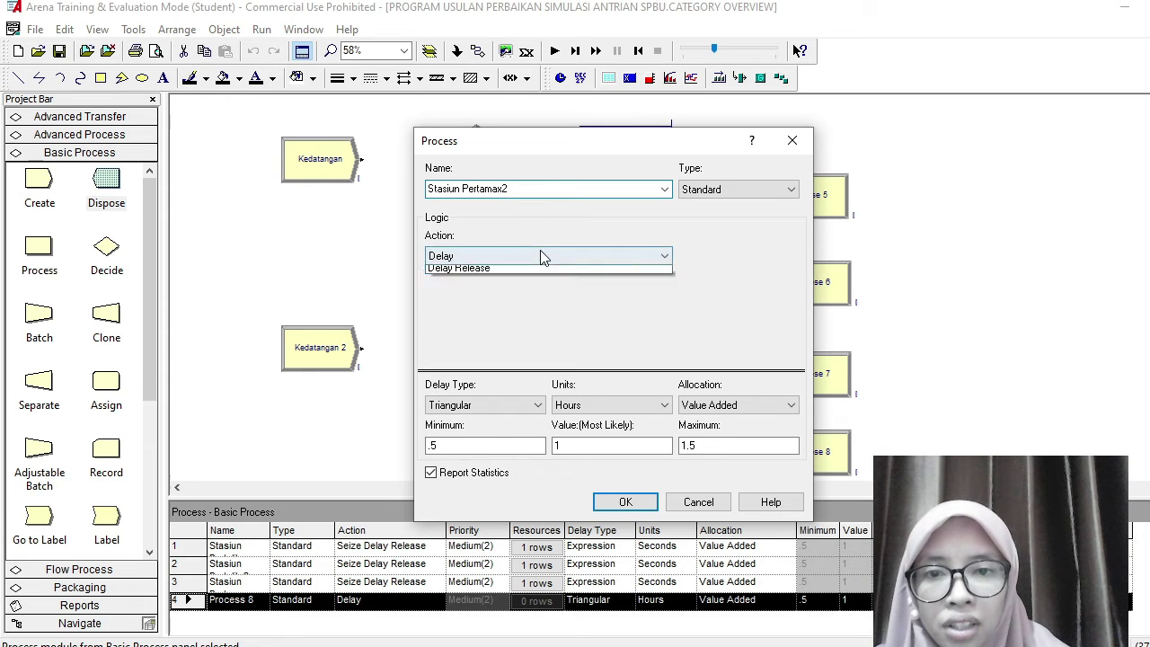
{"action": "left_click", "coordinate": [528, 298]}
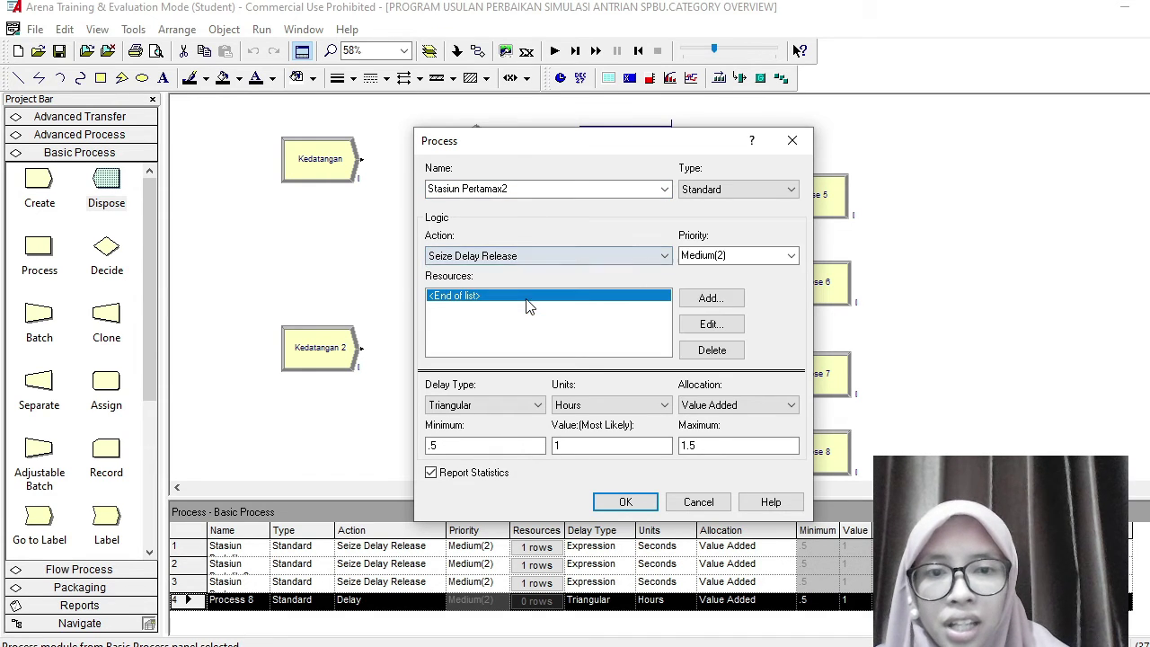
Step: Add a resource named Server Pertamax2 to the Stasiun Pertamax2 process
{"action": "left_click", "coordinate": [719, 299]}
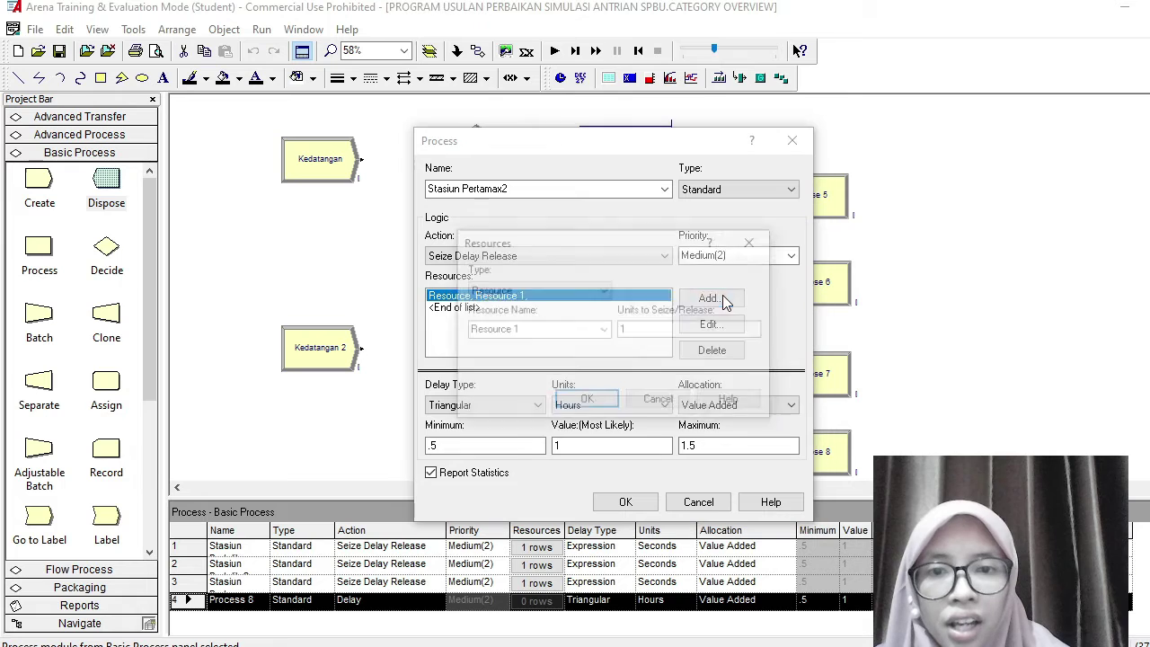
{"action": "left_click", "coordinate": [539, 330]}
{"action": "type", "text": "Server Pertamax2"}
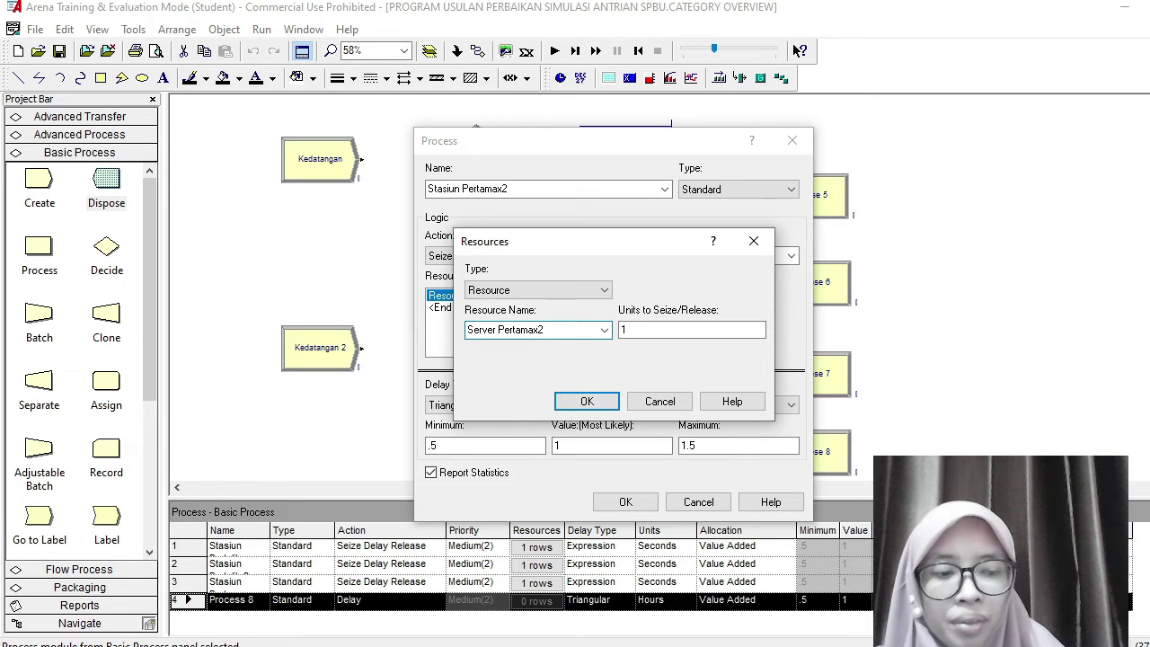
{"action": "key", "text": "Return"}
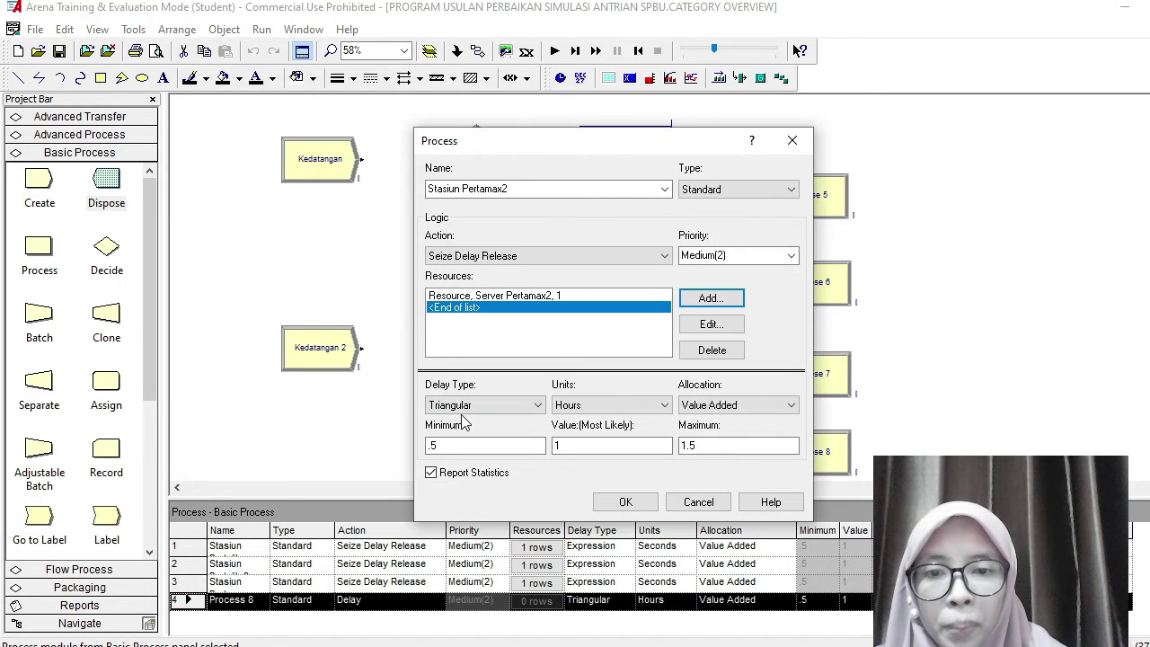
Step: Set Stasiun Pertamax2's delay to the expression NORM(94.1, 11.6) in seconds and confirm the module's settings
{"action": "left_click", "coordinate": [474, 406]}
{"action": "left_click", "coordinate": [483, 468]}
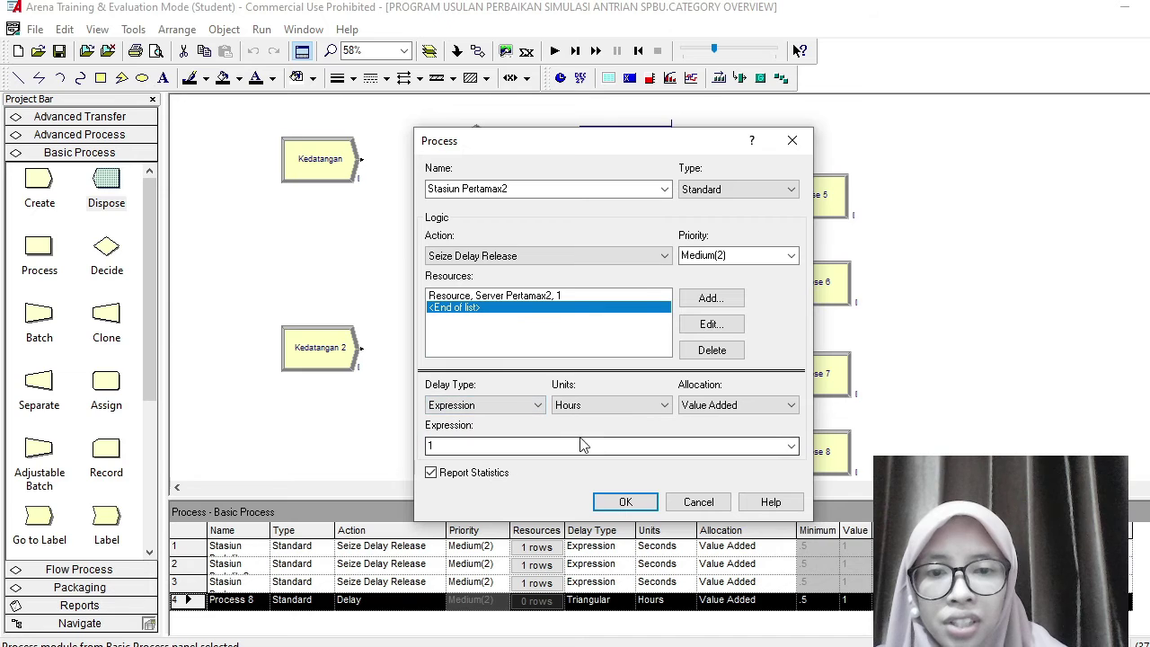
{"action": "left_click", "coordinate": [601, 406]}
{"action": "left_click", "coordinate": [606, 424]}
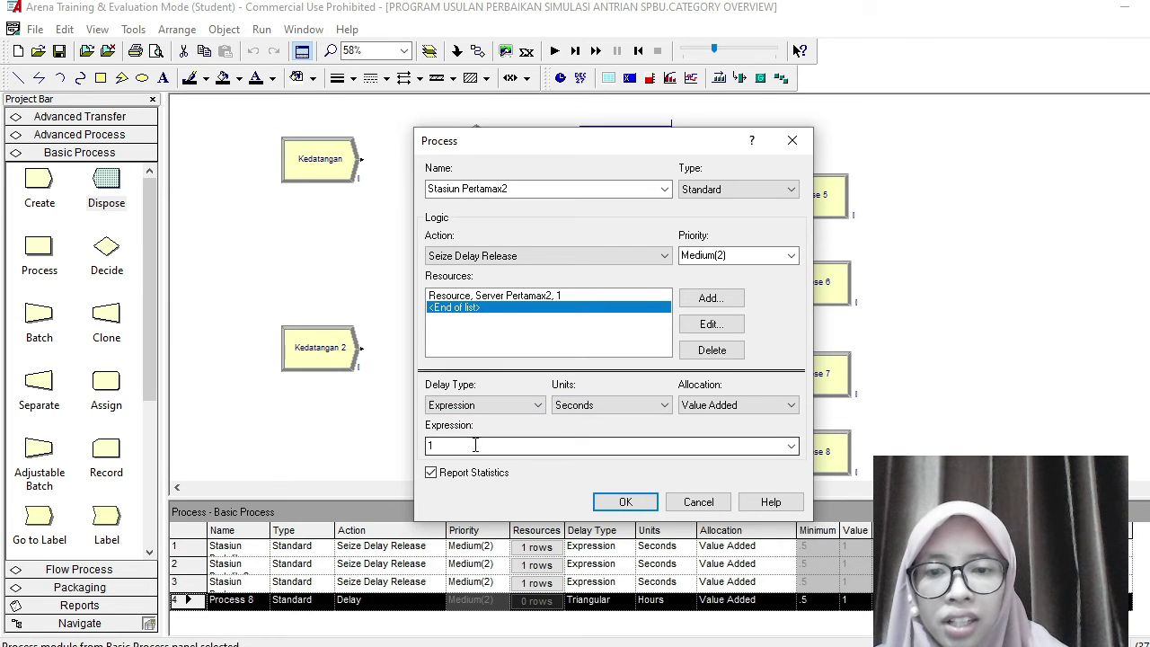
{"action": "left_click", "coordinate": [474, 445]}
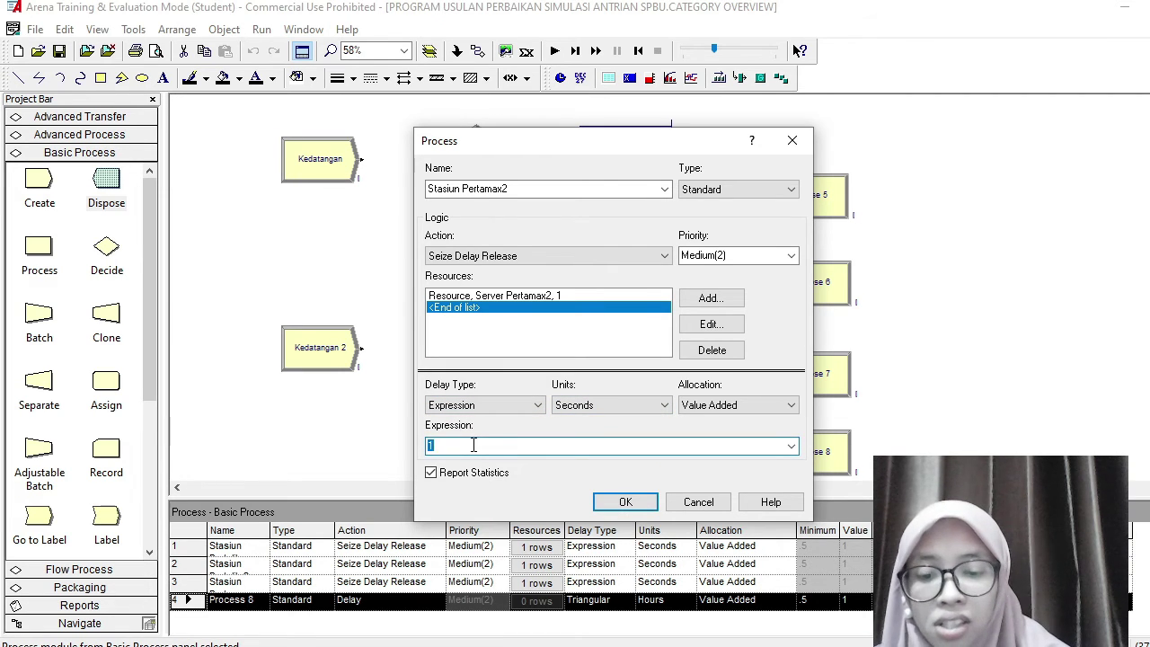
{"action": "type", "text": "NORM(94.1, 11.6)"}
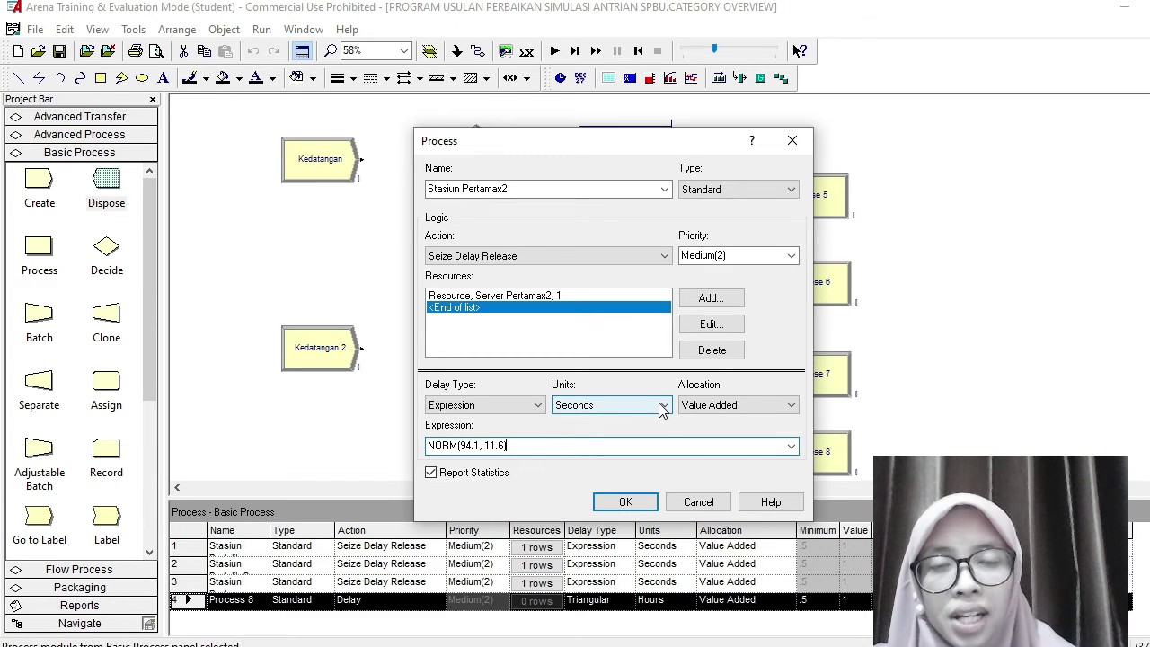
{"action": "left_click", "coordinate": [649, 506]}
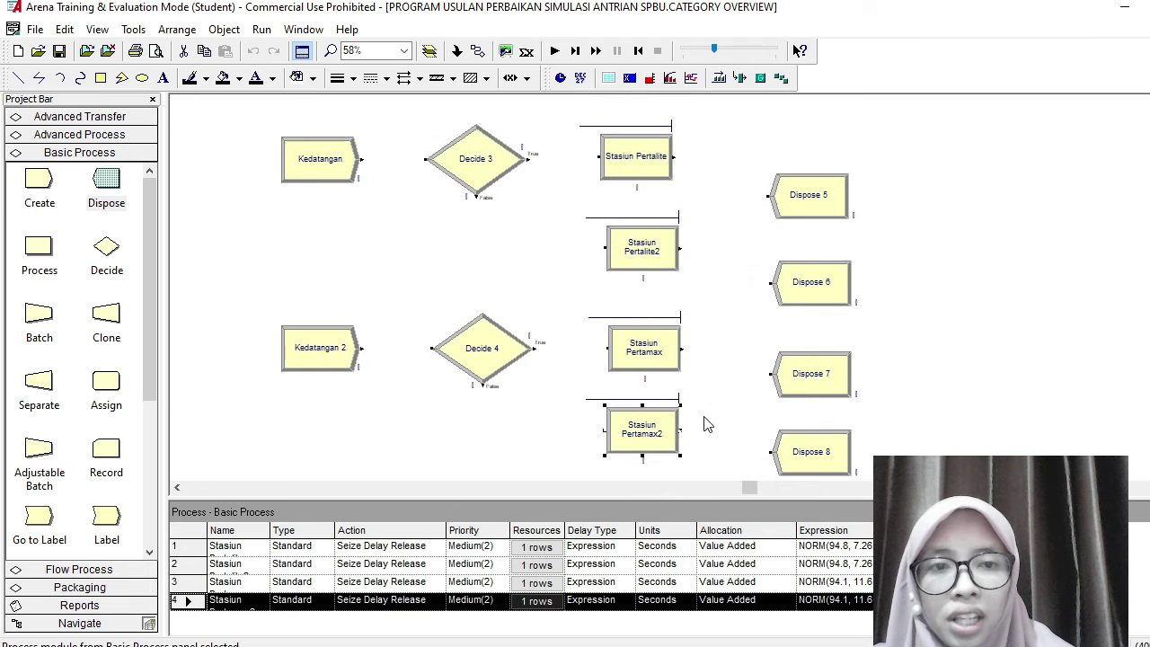
Step: Rename the Dispose 5 module as Selesai Dilayani Pertalite and confirm its settings
{"action": "double_click", "coordinate": [819, 205]}
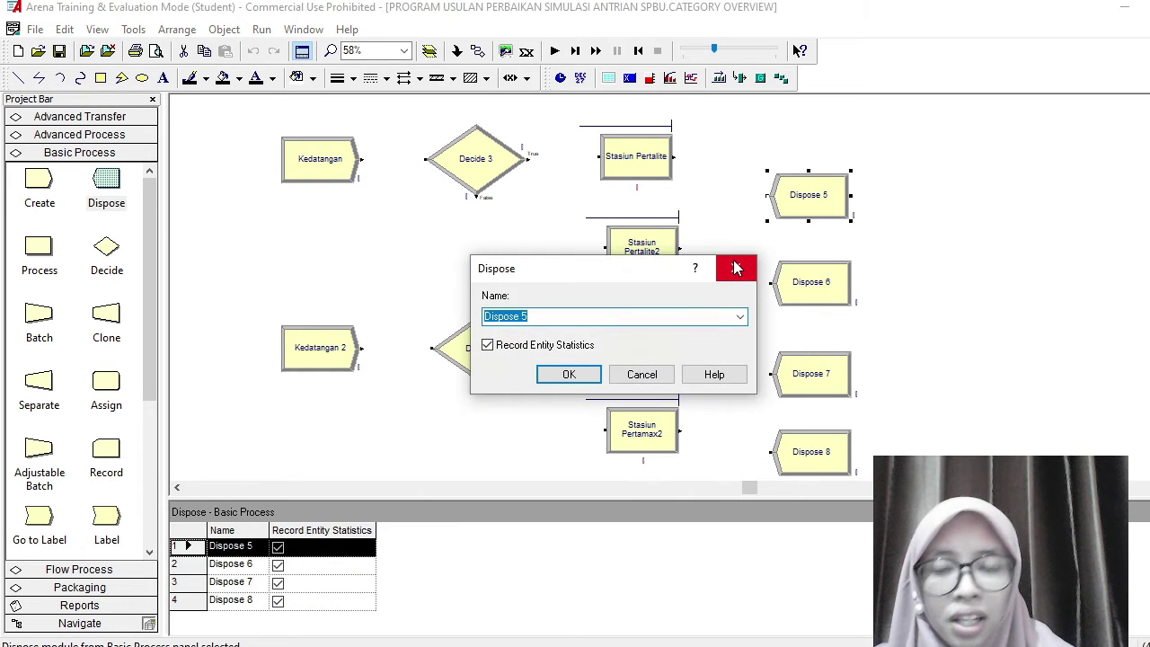
{"action": "type", "text": "Selesai Di"}
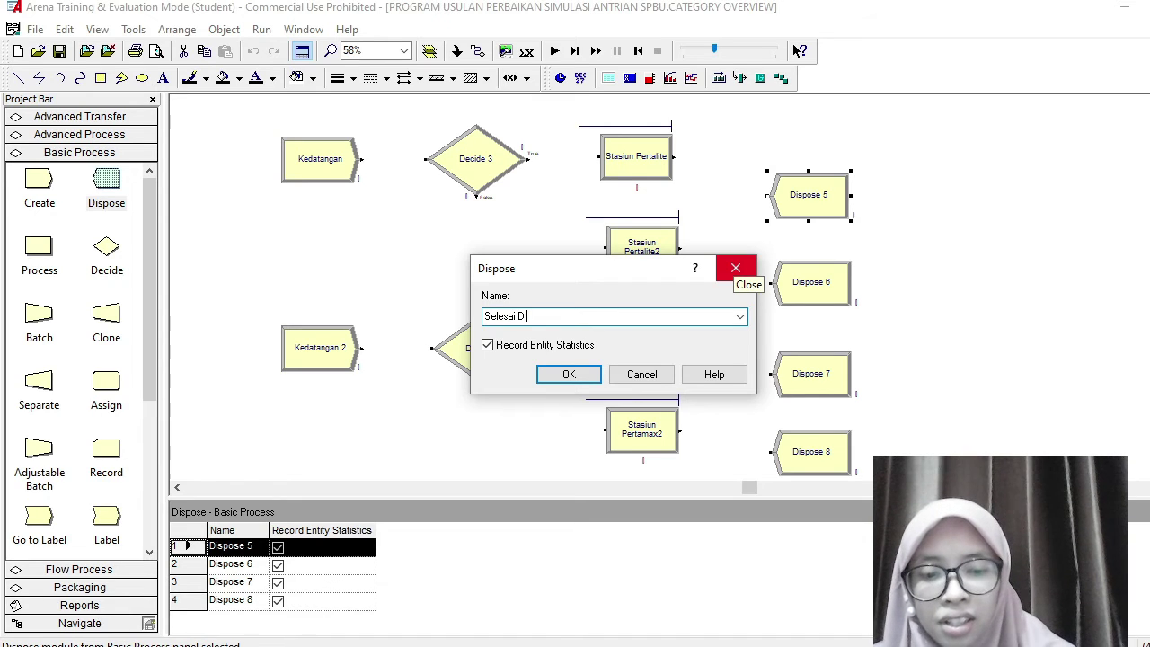
{"action": "type", "text": "layani "}
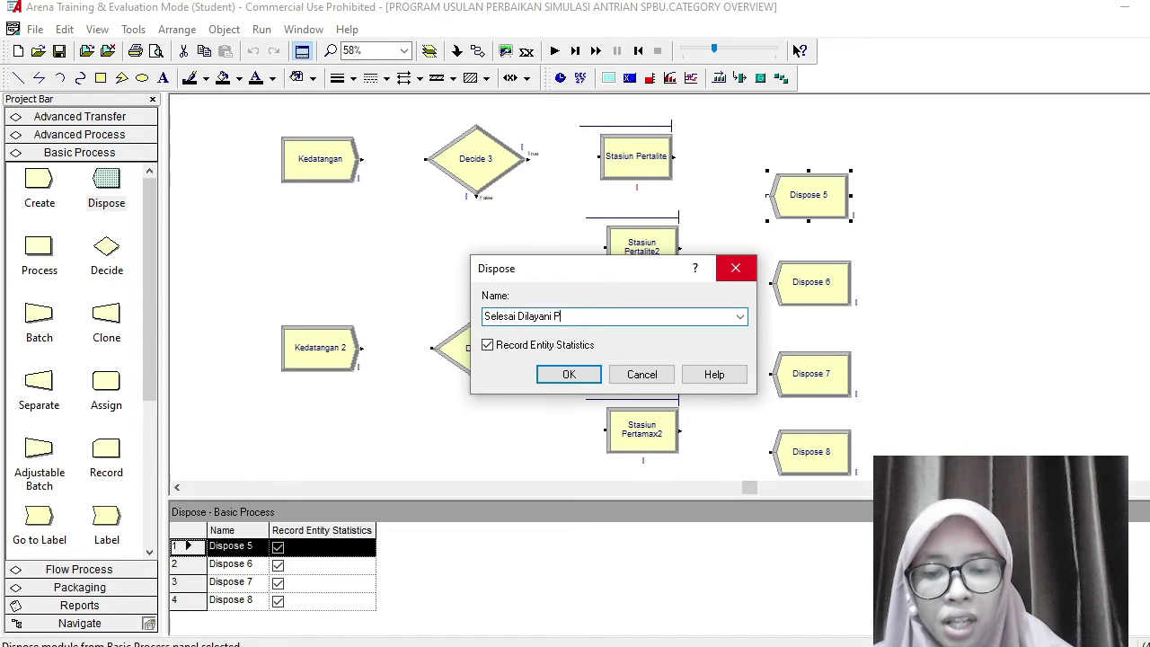
{"action": "type", "text": "Pertalite"}
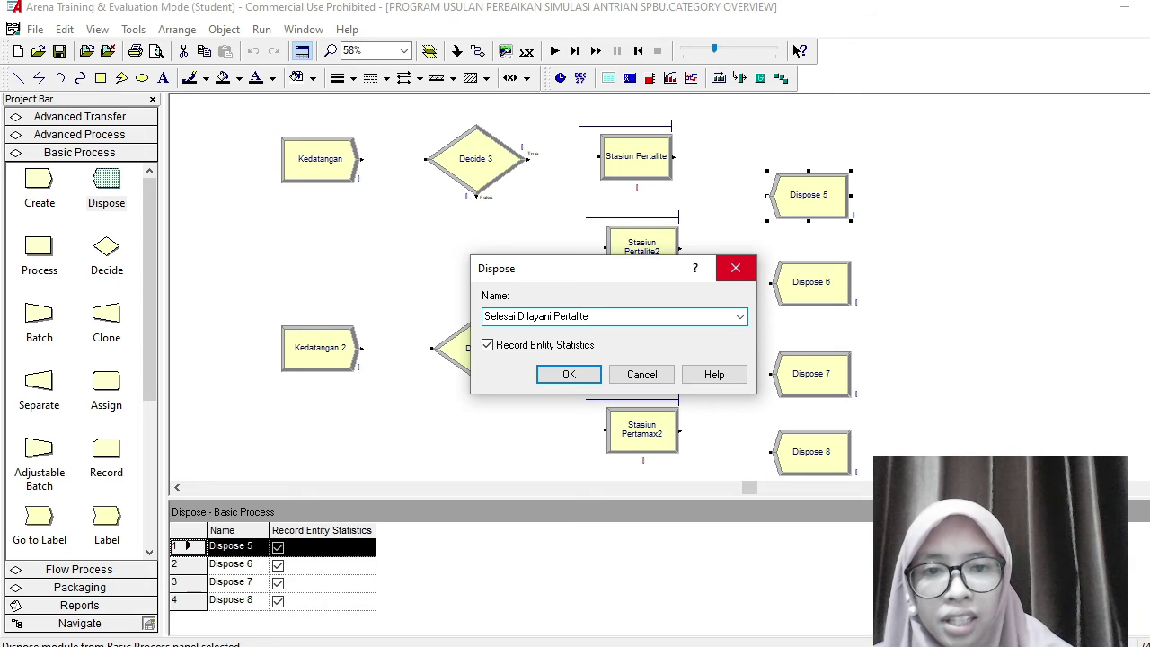
{"action": "key", "text": "Return"}
Step: Rename the Dispose 6 module as Sepeda Motor Putar Balik Pertalite and confirm its settings
{"action": "double_click", "coordinate": [825, 286]}
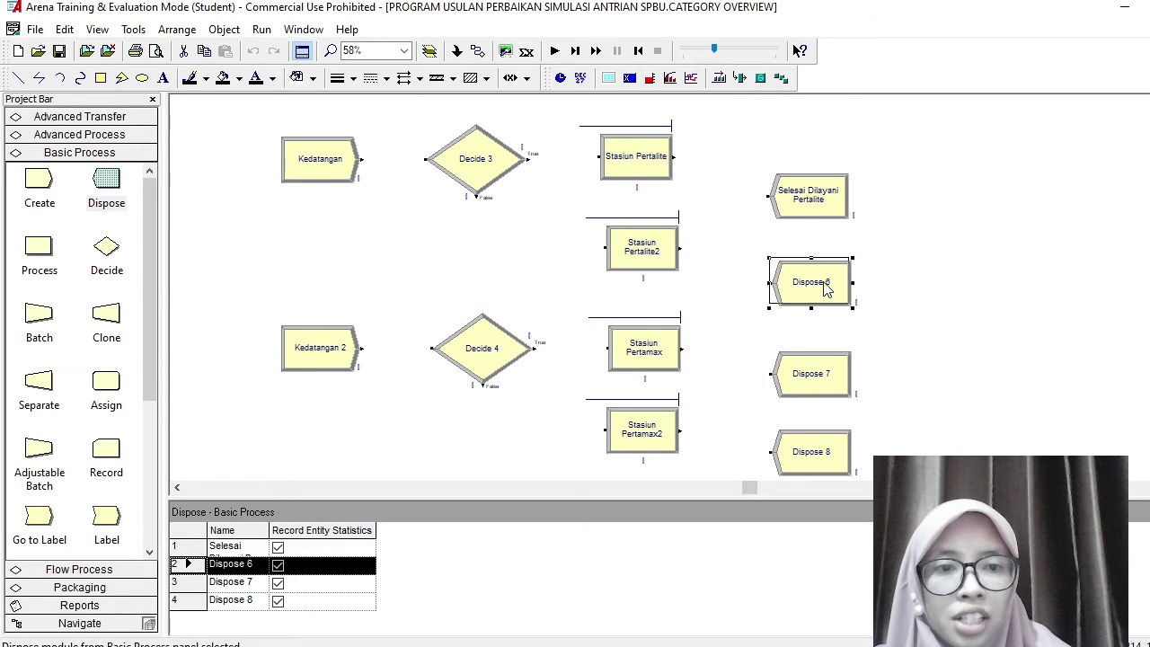
{"action": "type", "text": "S"}
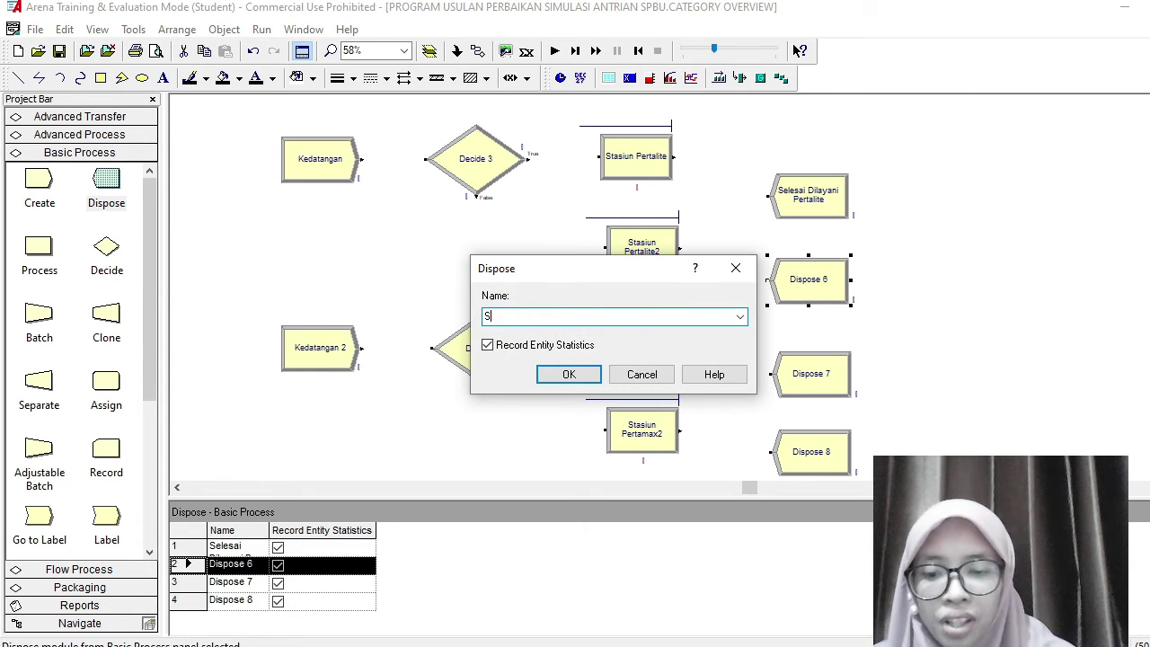
{"action": "type", "text": "Epe"}
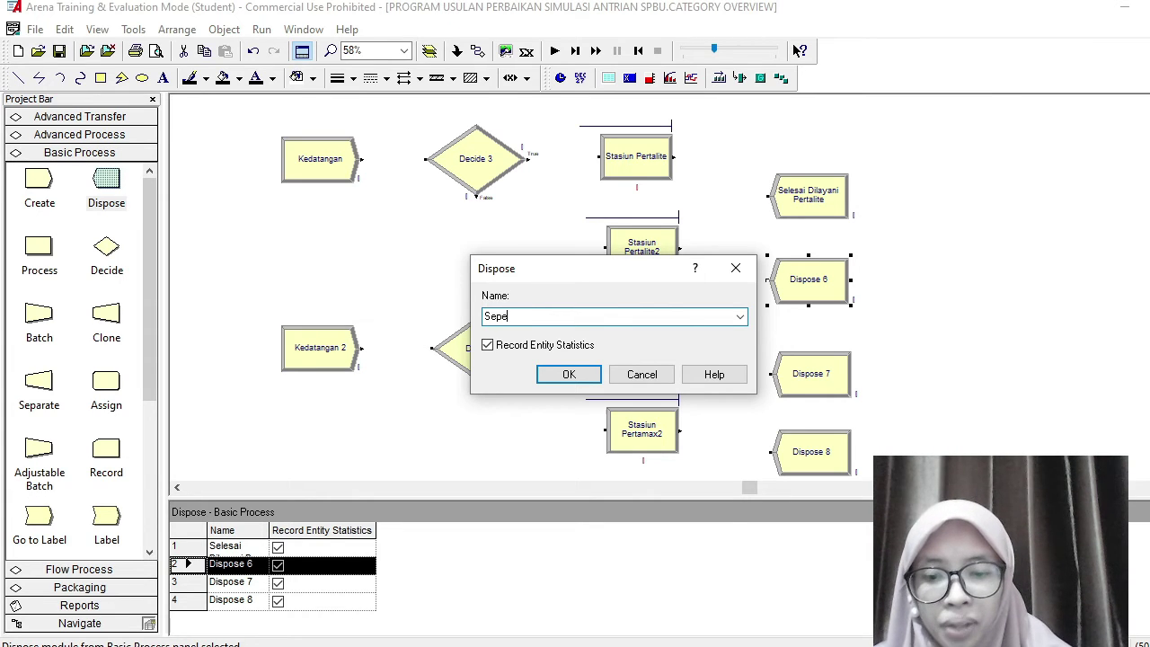
{"action": "type", "text": "dda Moto"}
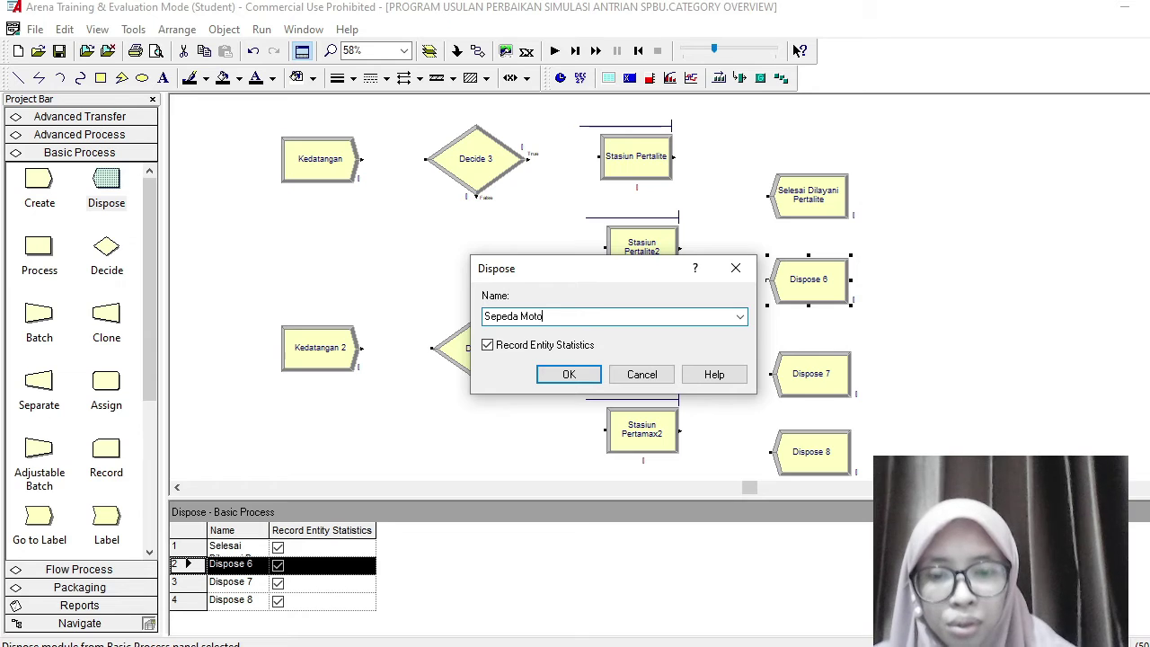
{"action": "type", "text": "r Putar Balik"}
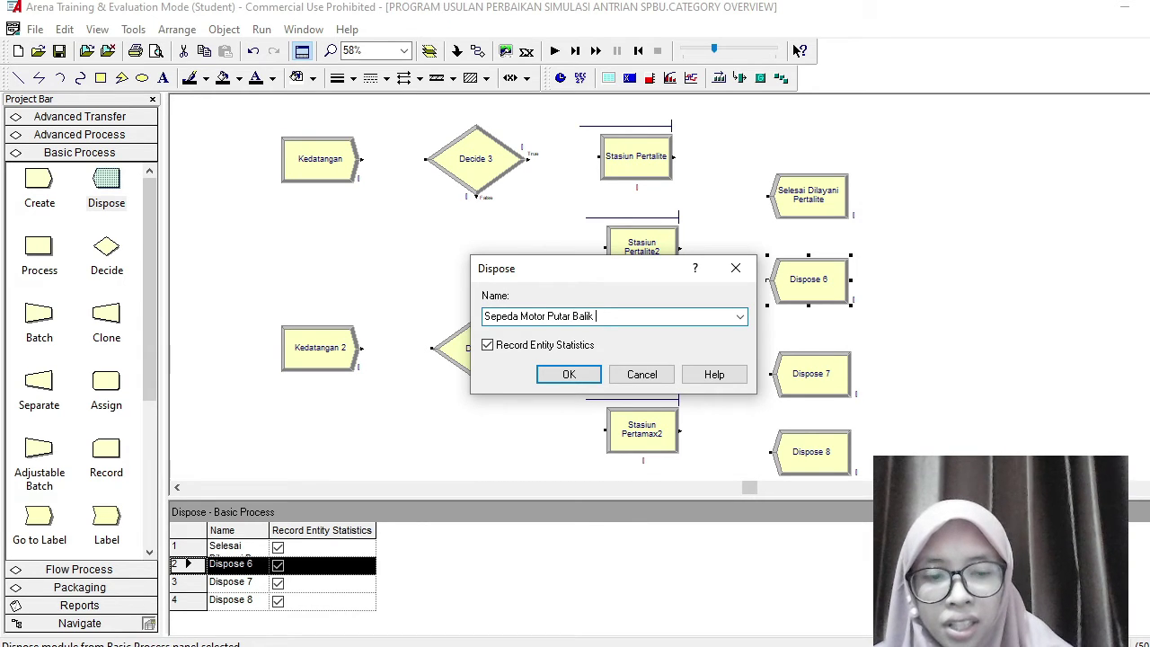
{"action": "type", "text": " Perta"}
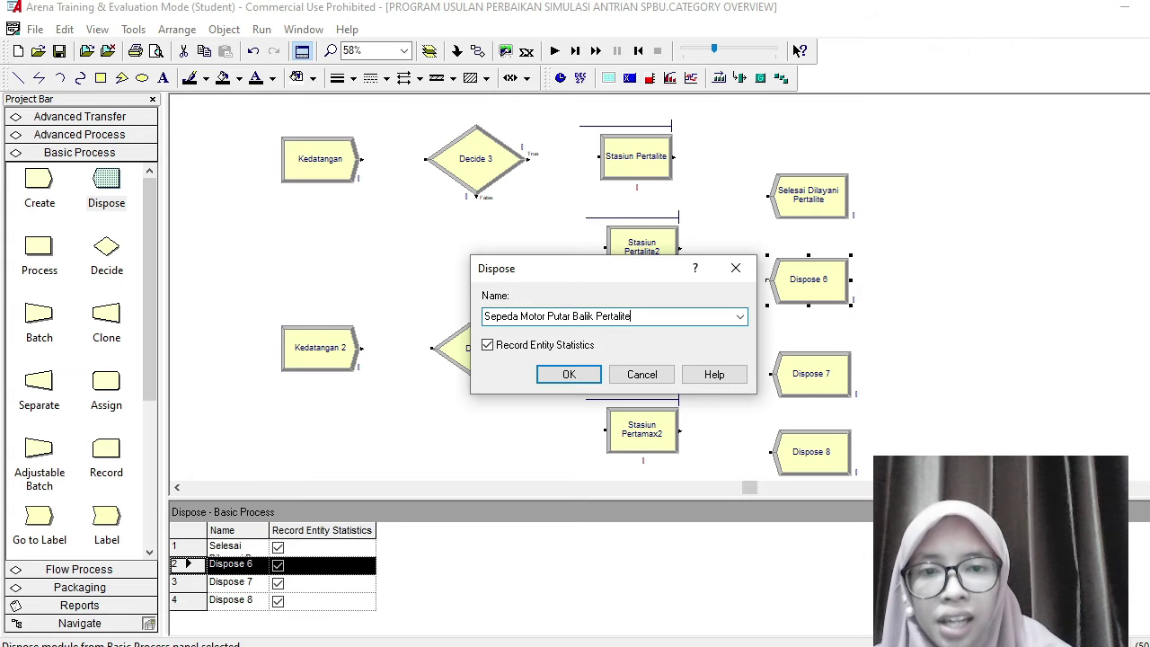
{"action": "type", "text": "lite"}
{"action": "key", "text": "Return"}
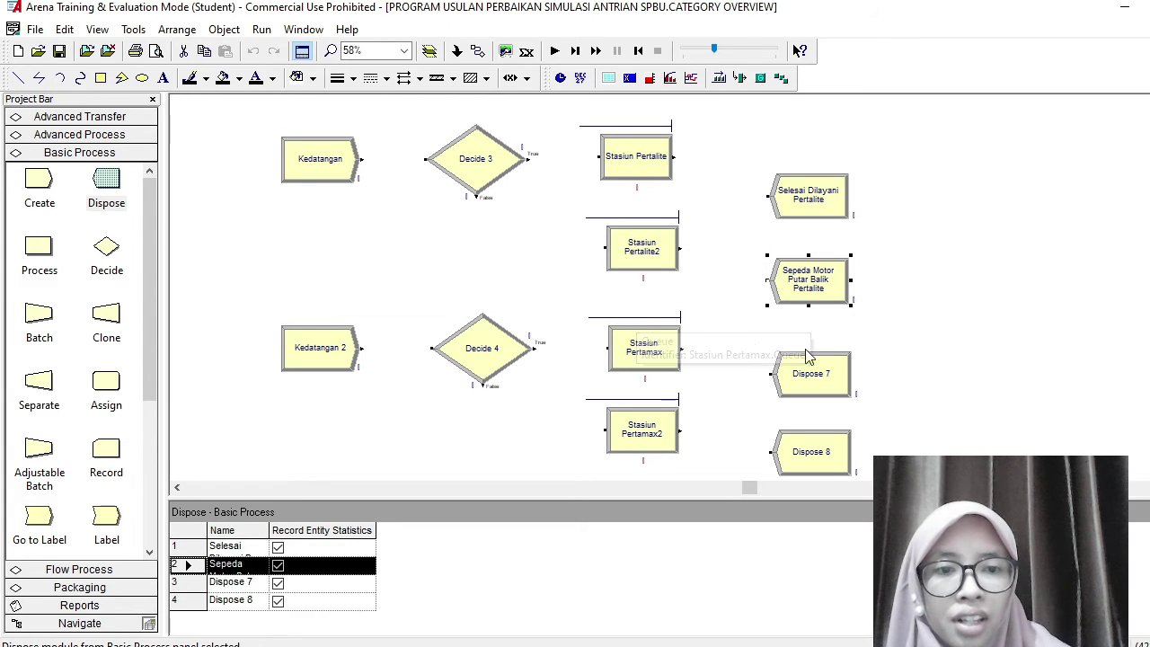
Step: Rename the Dispose 7 module as Selesai Dilayani Pertamax and confirm its settings
{"action": "left_click", "coordinate": [819, 374]}
{"action": "double_click", "coordinate": [820, 374]}
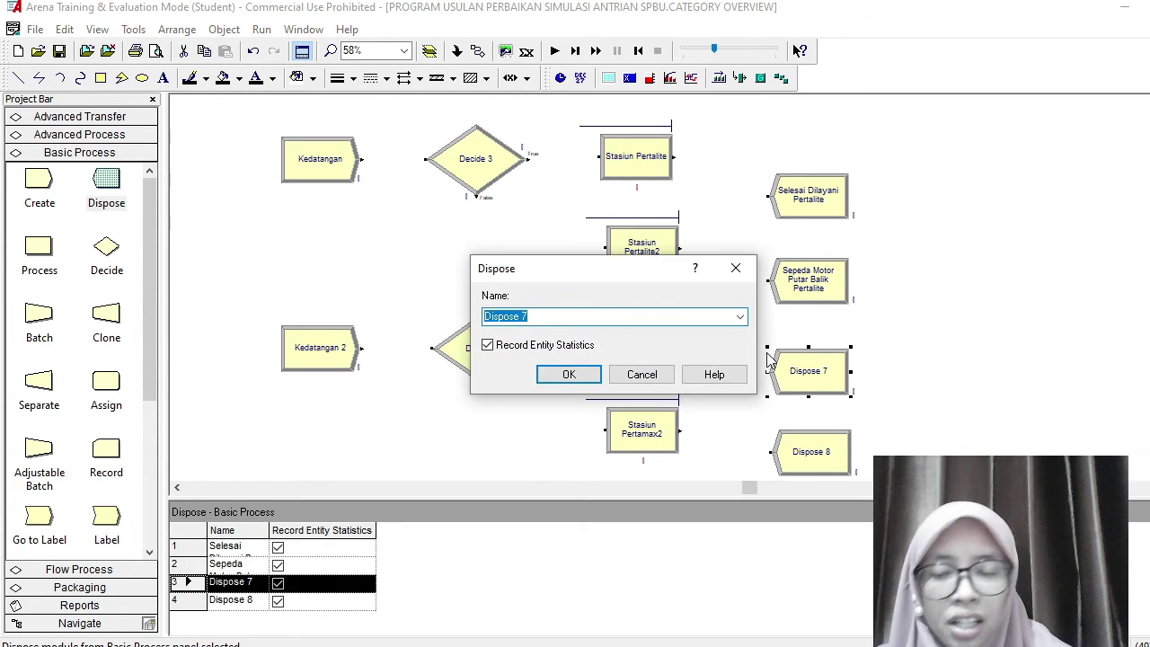
{"action": "type", "text": "SEle"}
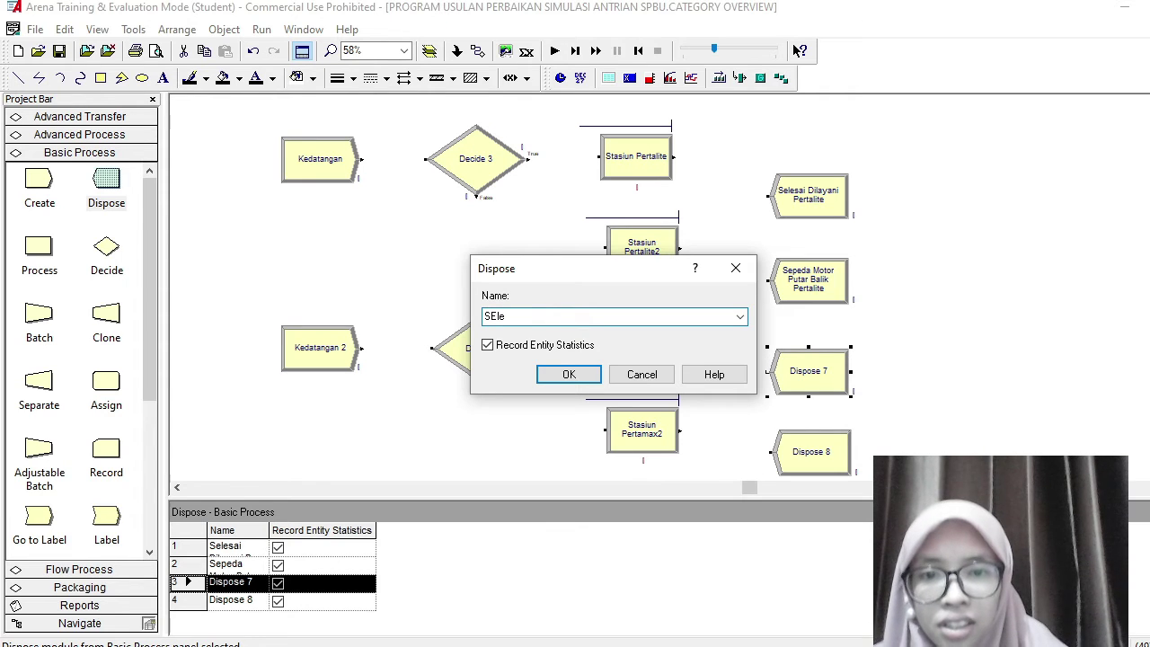
{"action": "key", "text": "BackSpace"}
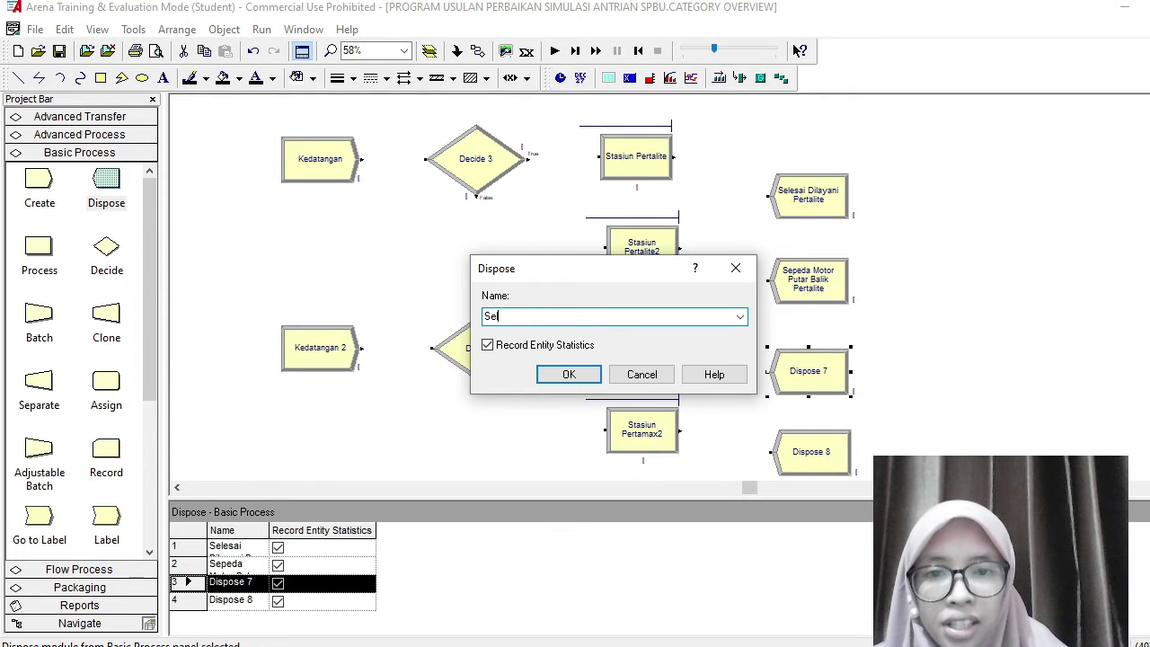
{"action": "type", "text": "elesai "}
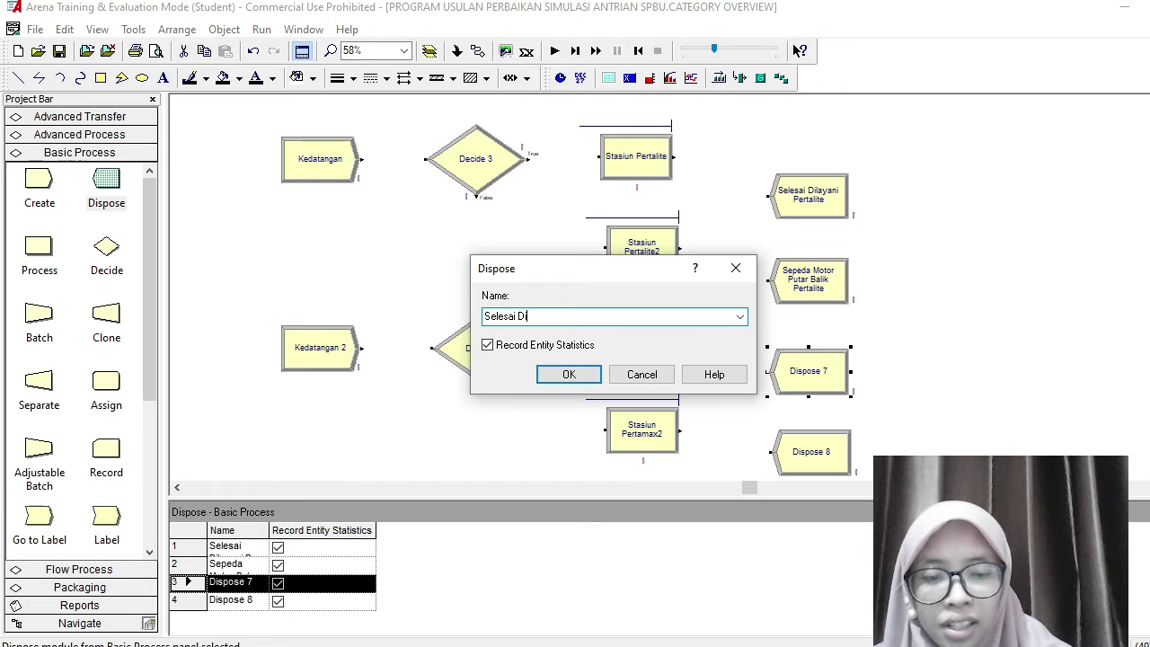
{"action": "type", "text": "Dilayani Pe"}
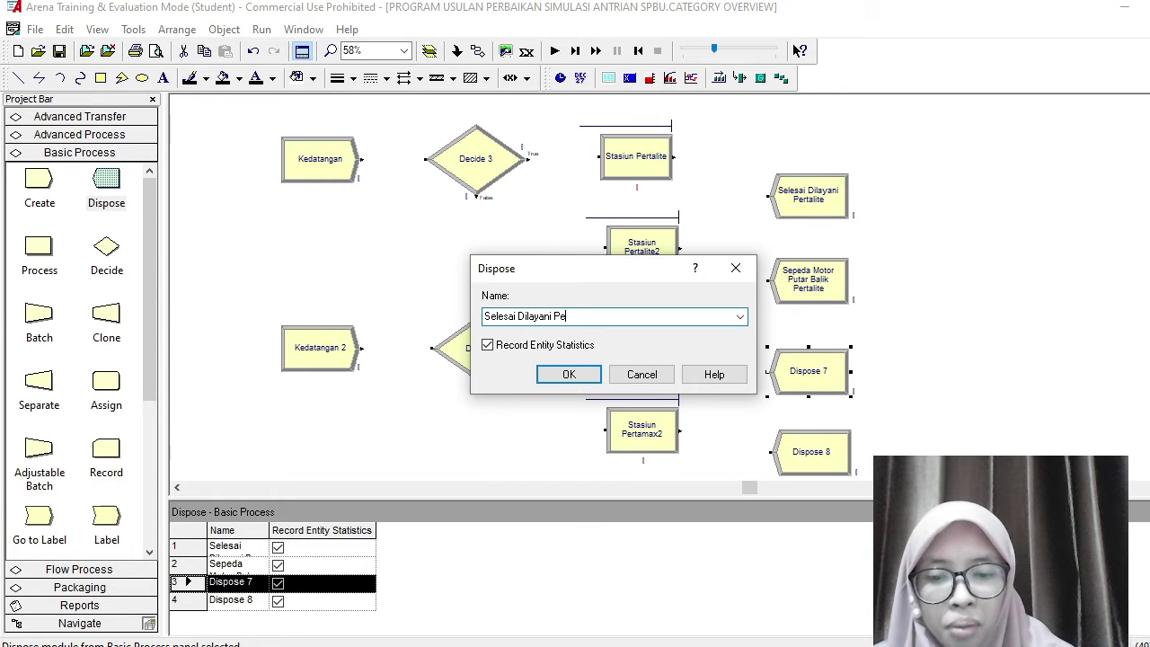
{"action": "type", "text": "rtamax"}
{"action": "key", "text": "Return"}
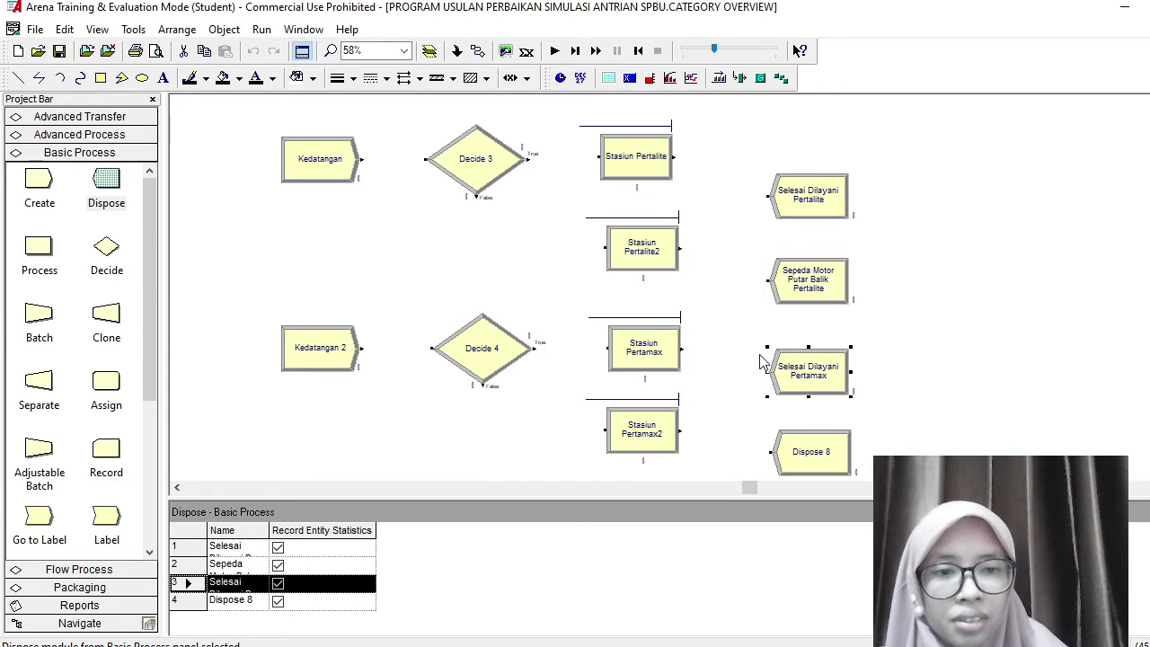
Step: Rename the Dispose 8 module as Sepeda Motor Balik Pertamax and confirm its settings
{"action": "double_click", "coordinate": [814, 452]}
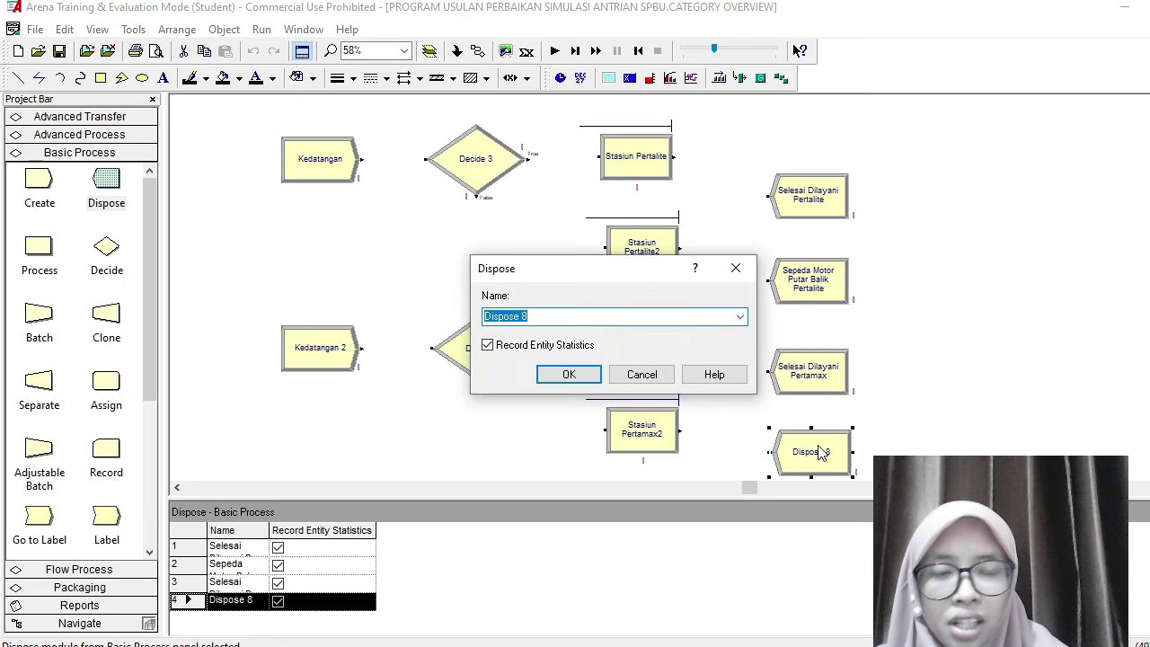
{"action": "type", "text": "Sepeda"}
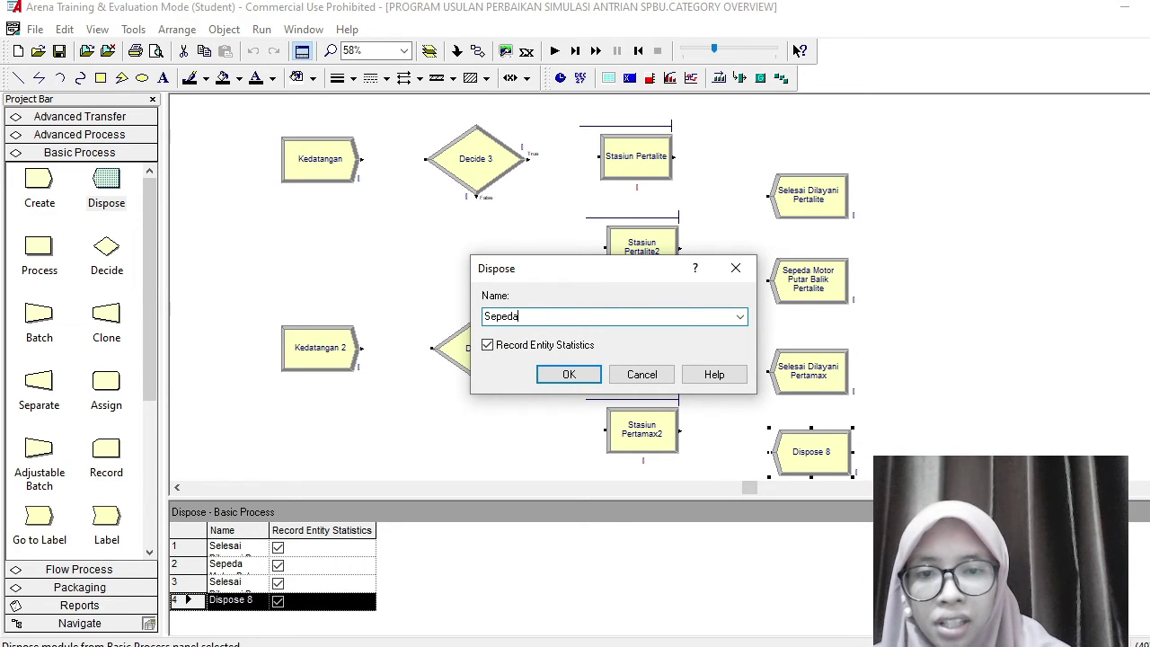
{"action": "type", "text": " Motor "}
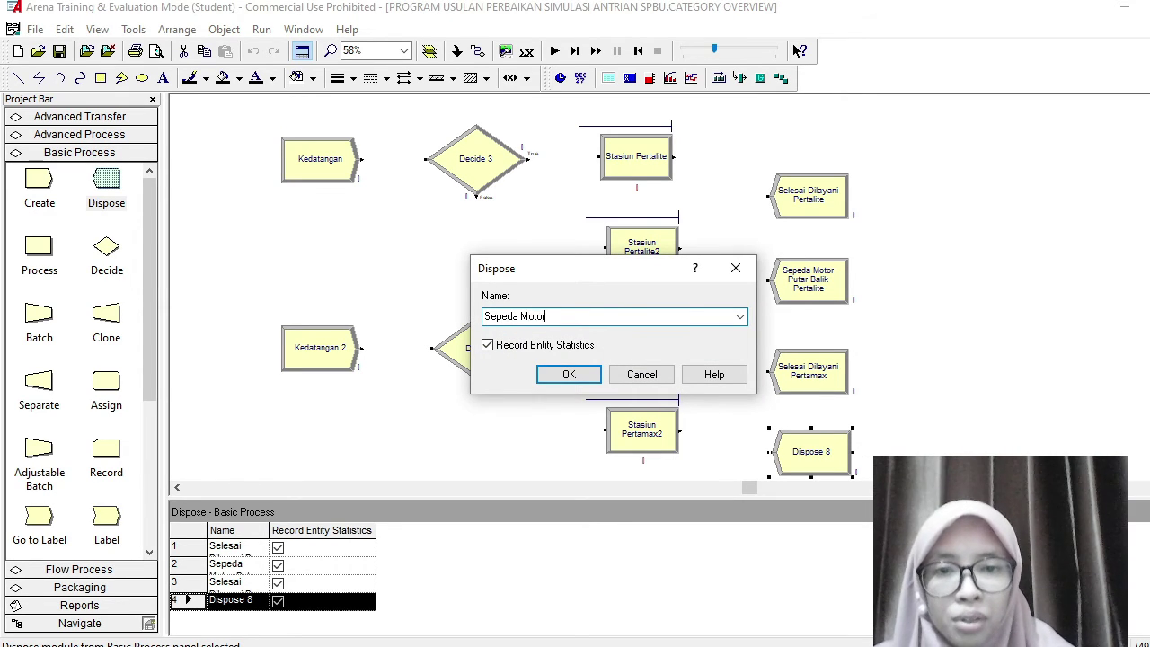
{"action": "type", "text": "Balik "}
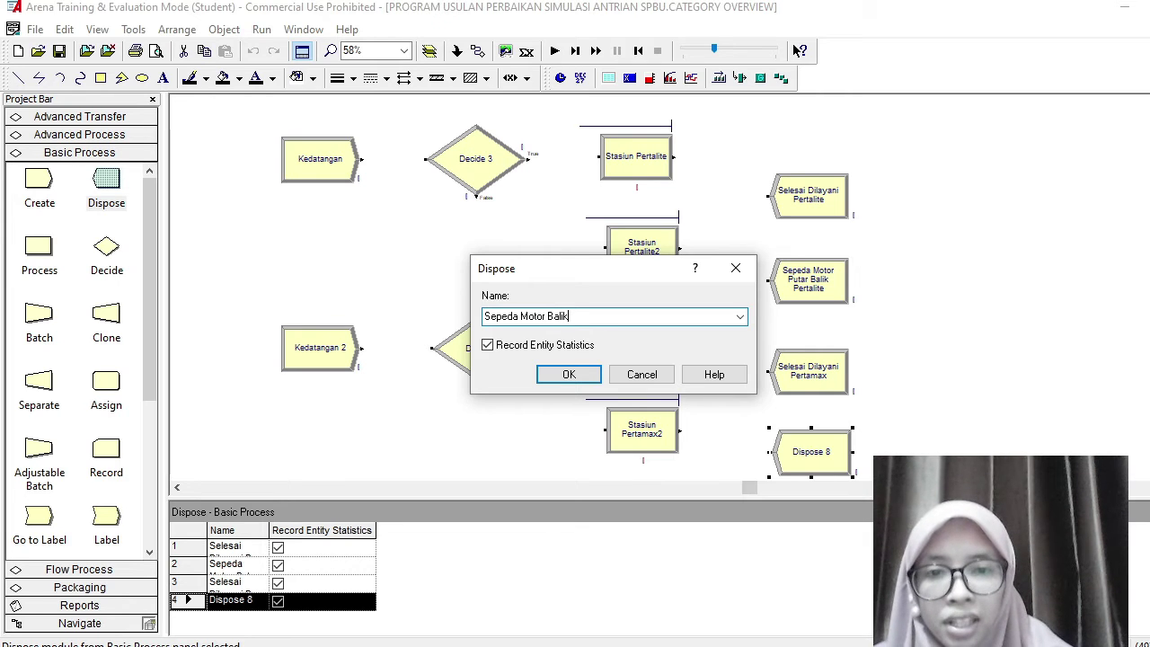
{"action": "type", "text": "Pe"}
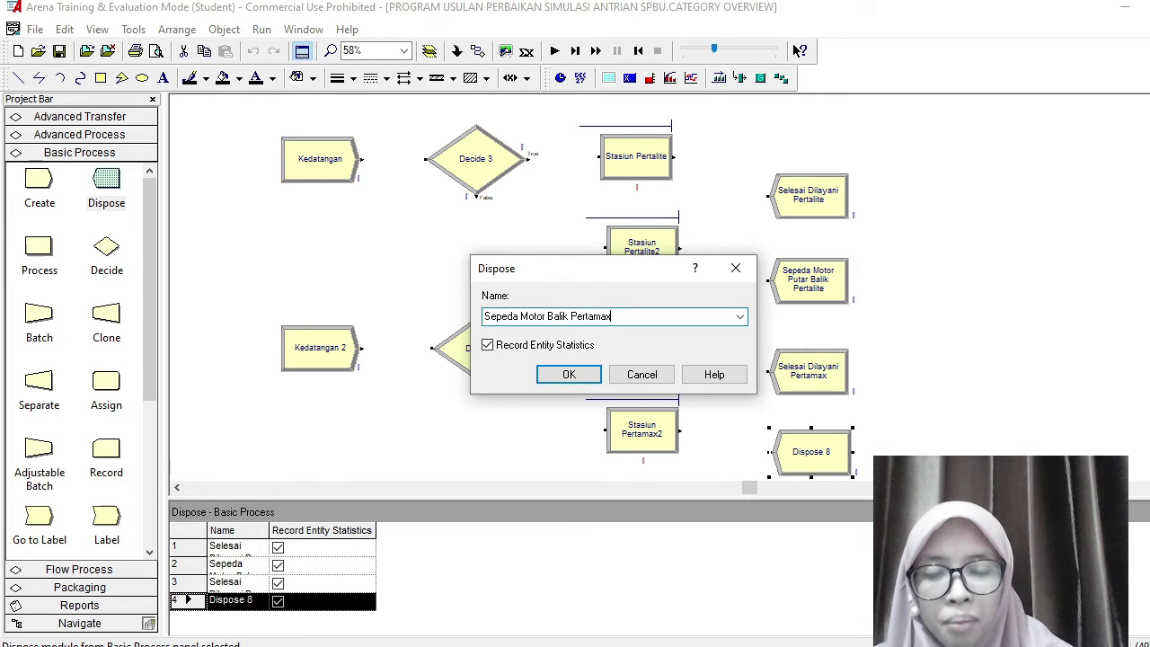
{"action": "type", "text": "rtamax"}
{"action": "key", "text": "Return"}
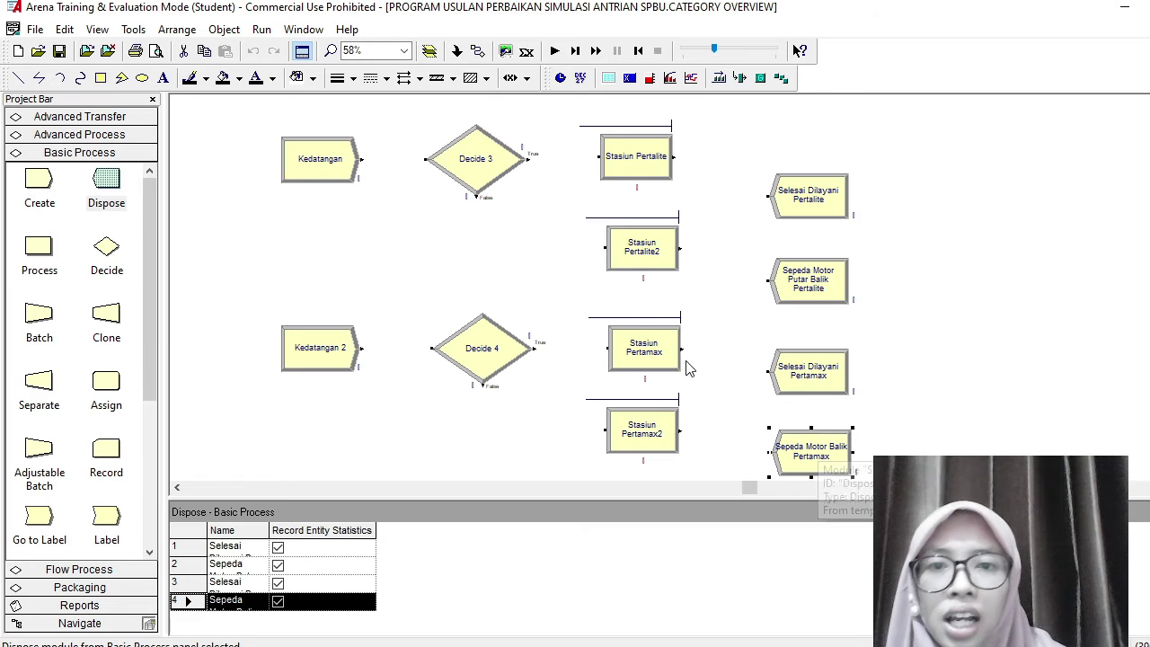
Step: Rename the Decide 3 module as Memilih Server Pertalite and set its type to N-way by Condition
{"action": "double_click", "coordinate": [478, 167]}
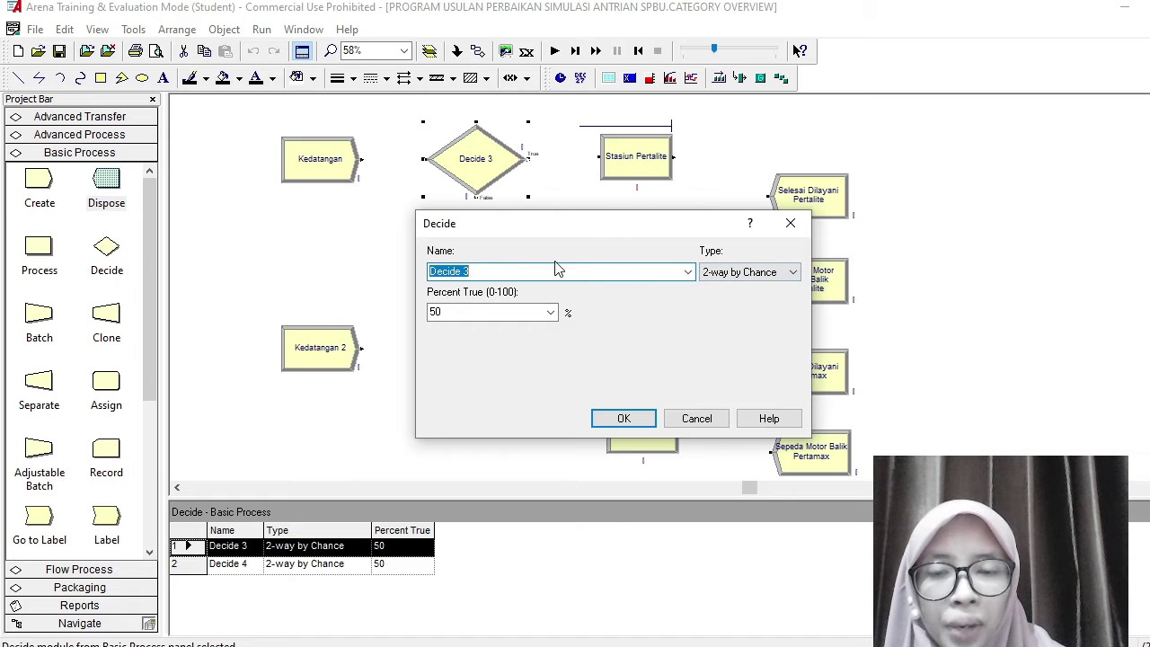
{"action": "type", "text": "Memil"}
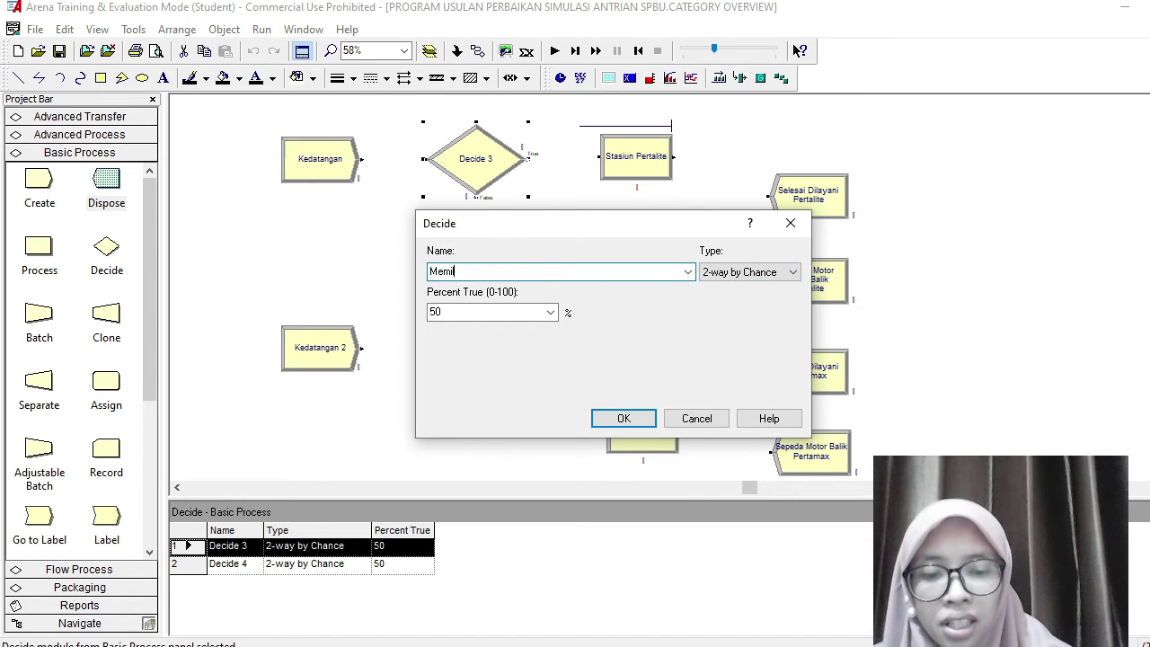
{"action": "type", "text": "ih Server "}
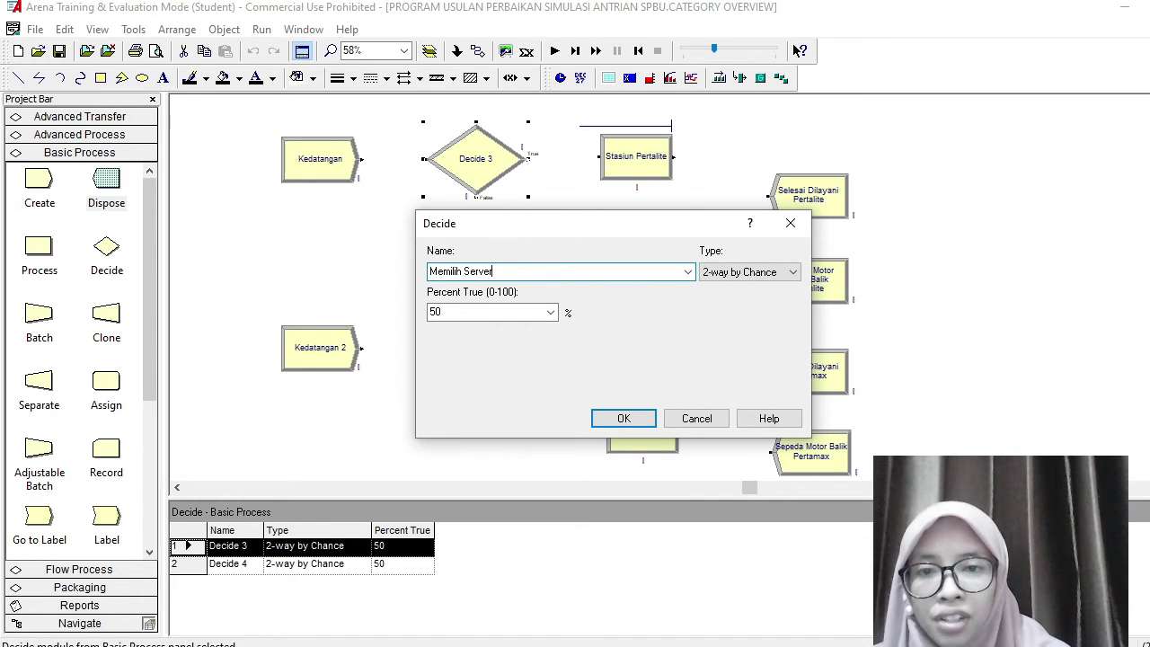
{"action": "type", "text": "Pertalite"}
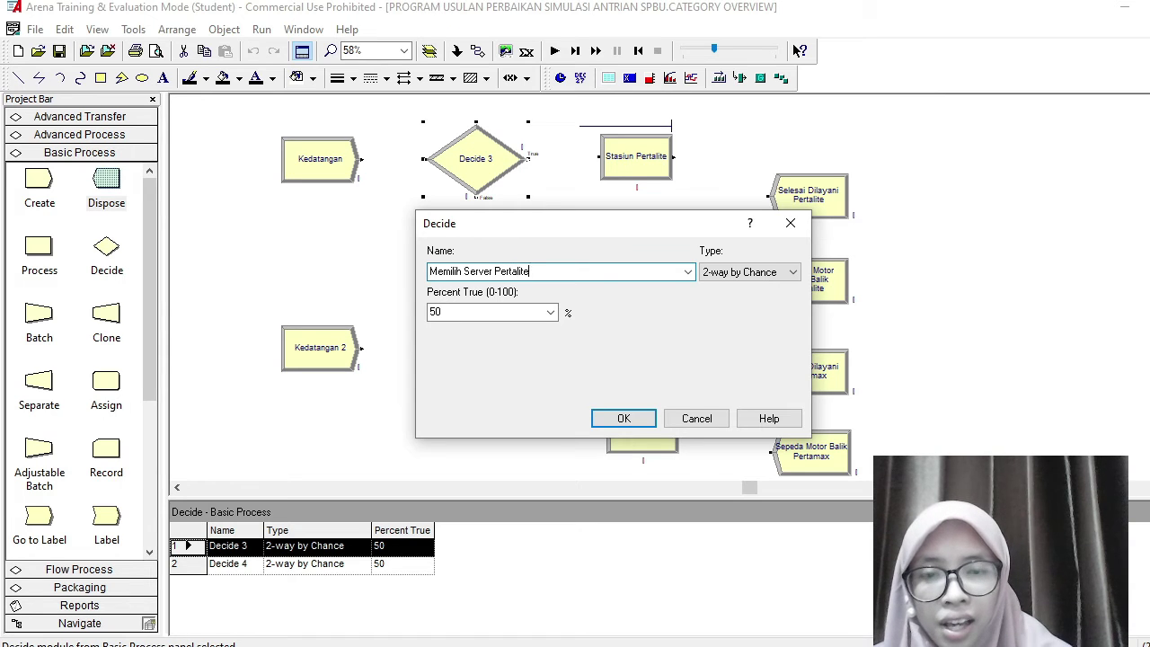
{"action": "left_click", "coordinate": [735, 277]}
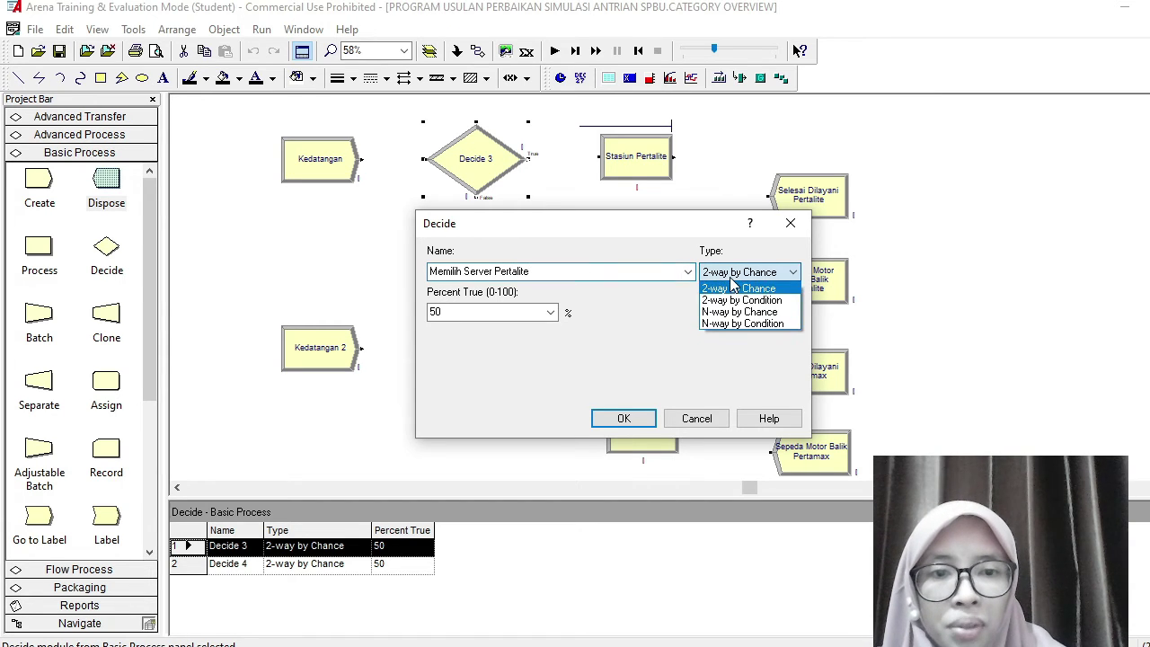
{"action": "left_click", "coordinate": [740, 323]}
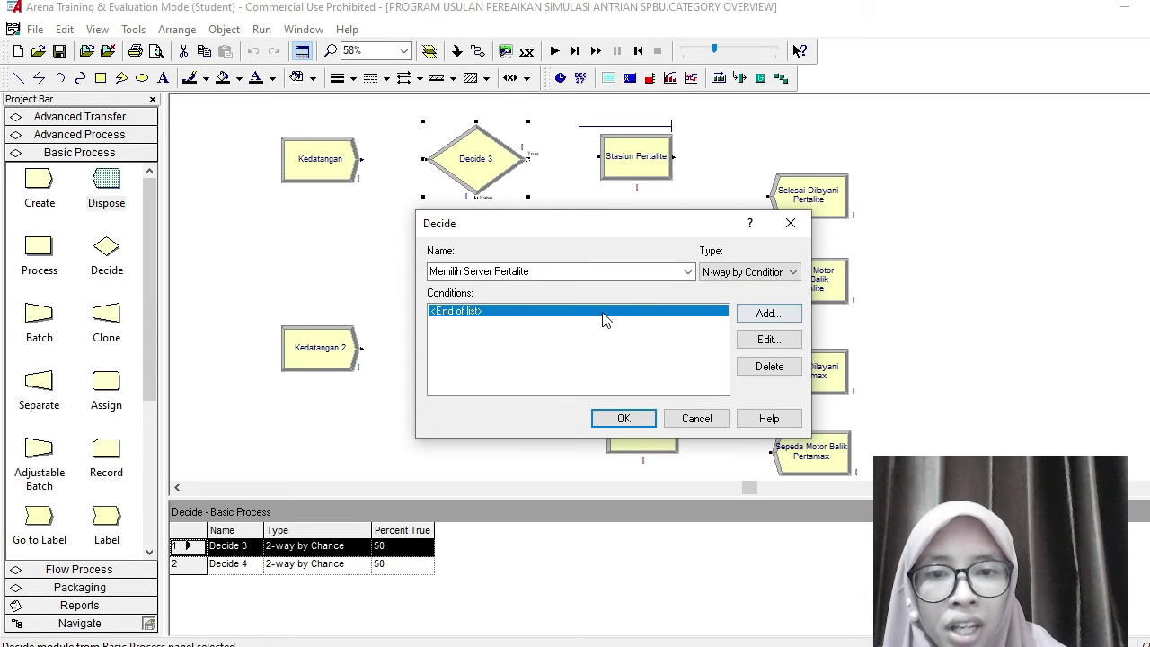
Step: Add an Expression condition to Memilih Server Pertalite using the current number in queue: NQ(Stasiun Pertalite.Queue) < 8
{"action": "left_click", "coordinate": [746, 317]}
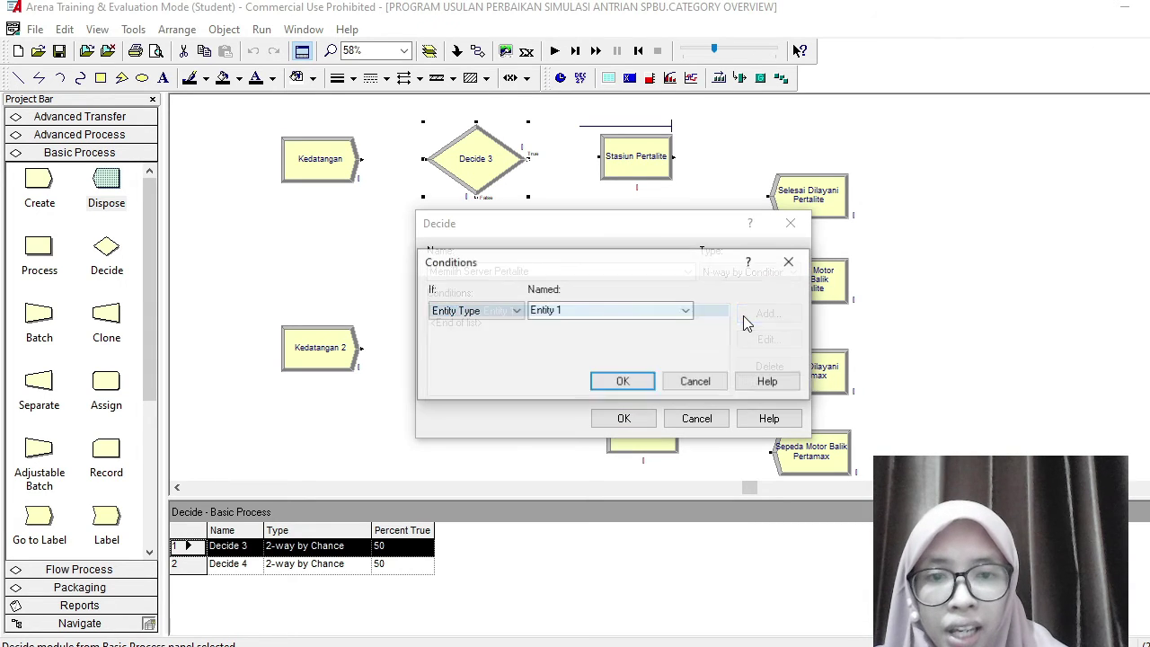
{"action": "left_click", "coordinate": [498, 310]}
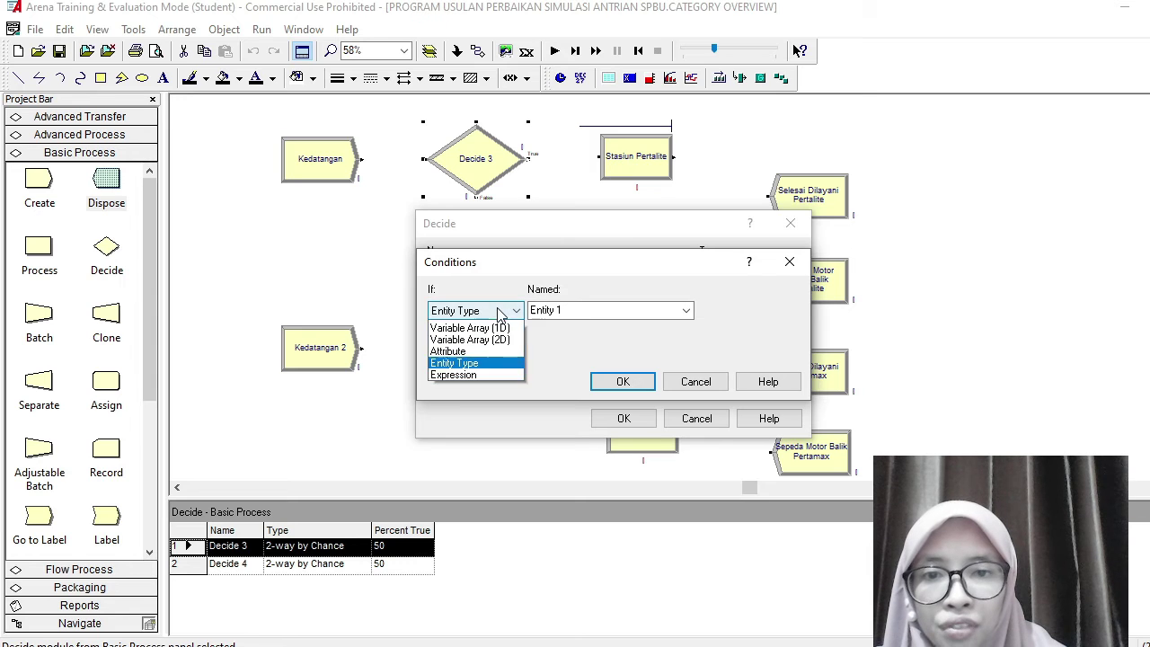
{"action": "left_click", "coordinate": [482, 385]}
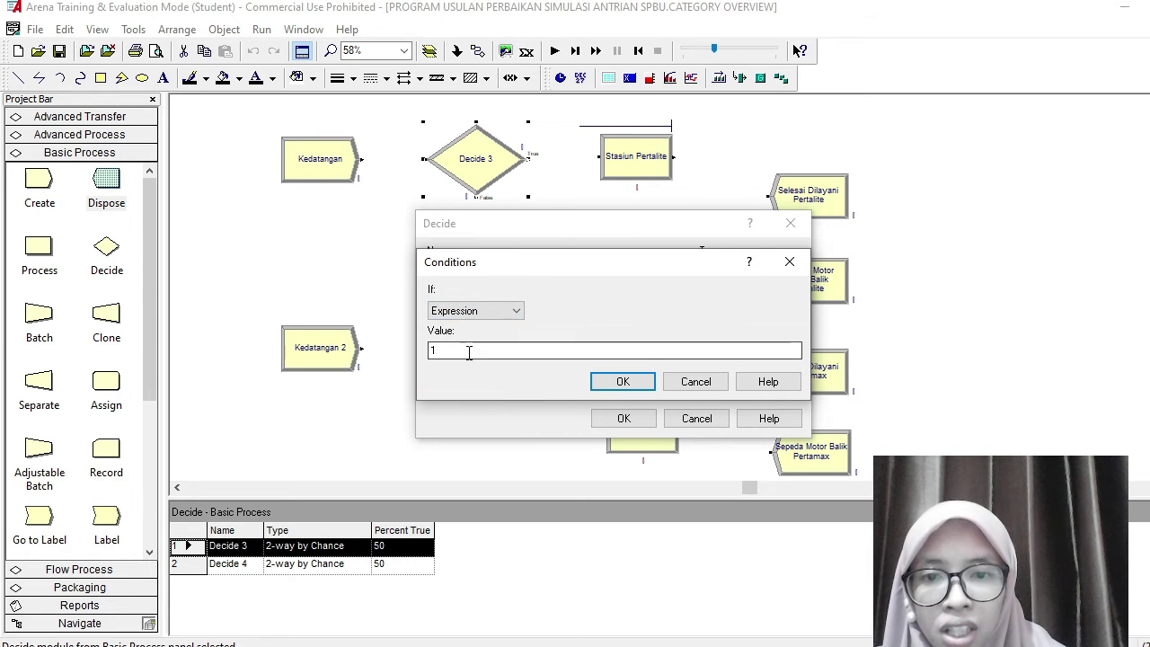
{"action": "right_click", "coordinate": [465, 352]}
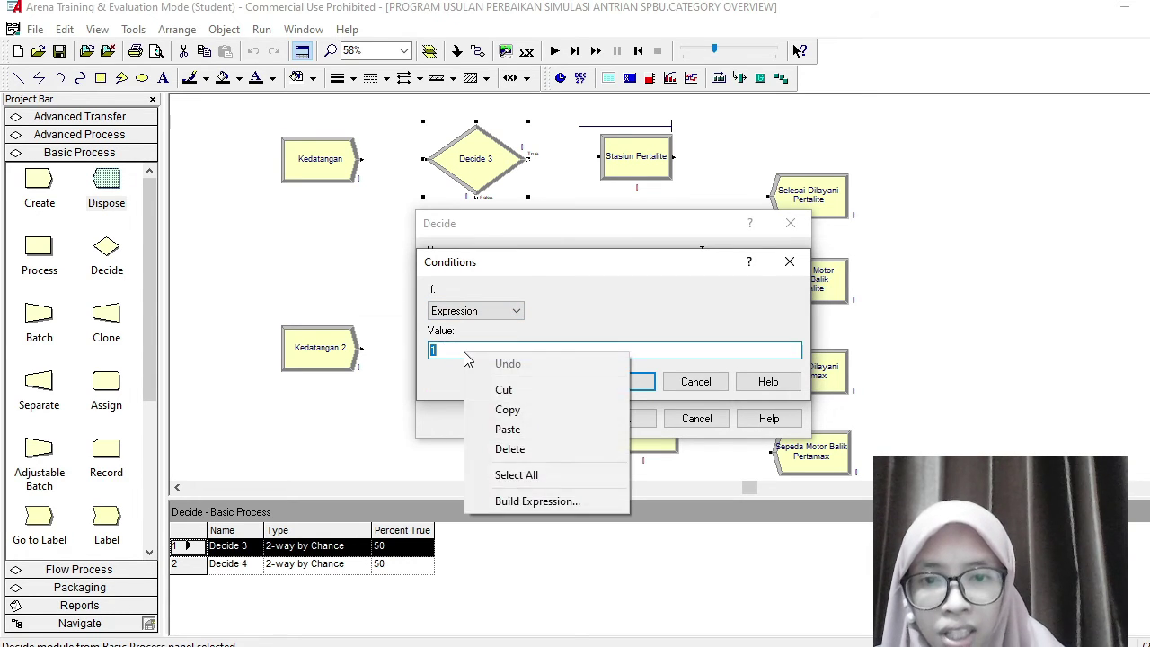
{"action": "left_click", "coordinate": [535, 502]}
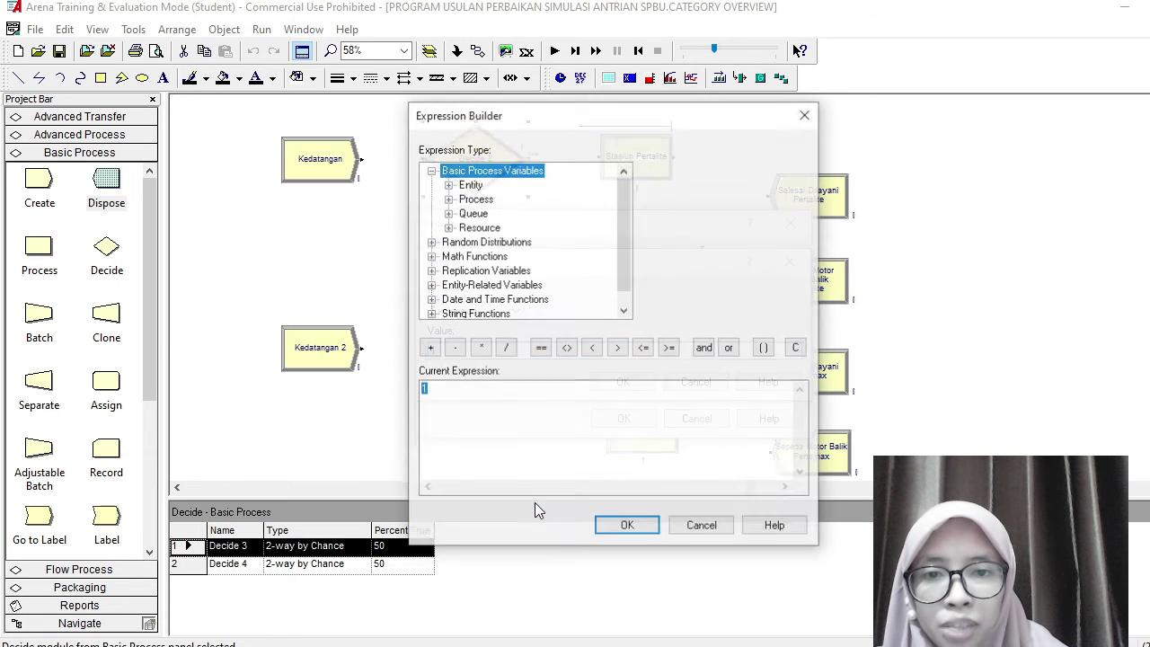
{"action": "double_click", "coordinate": [475, 215]}
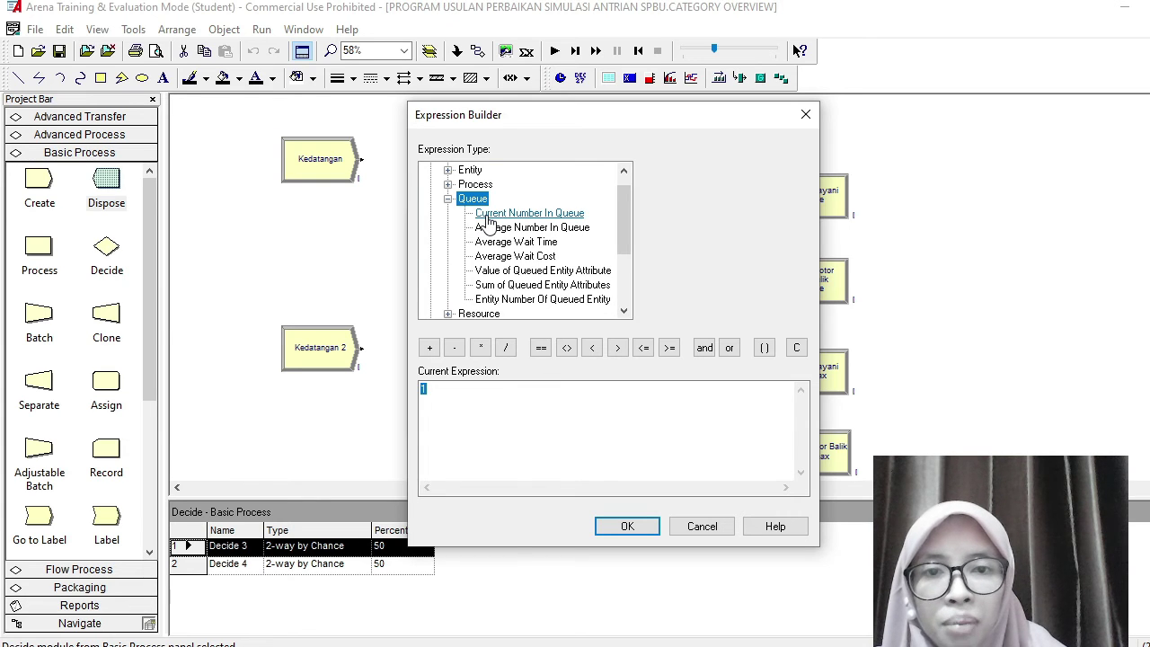
{"action": "left_click", "coordinate": [487, 215]}
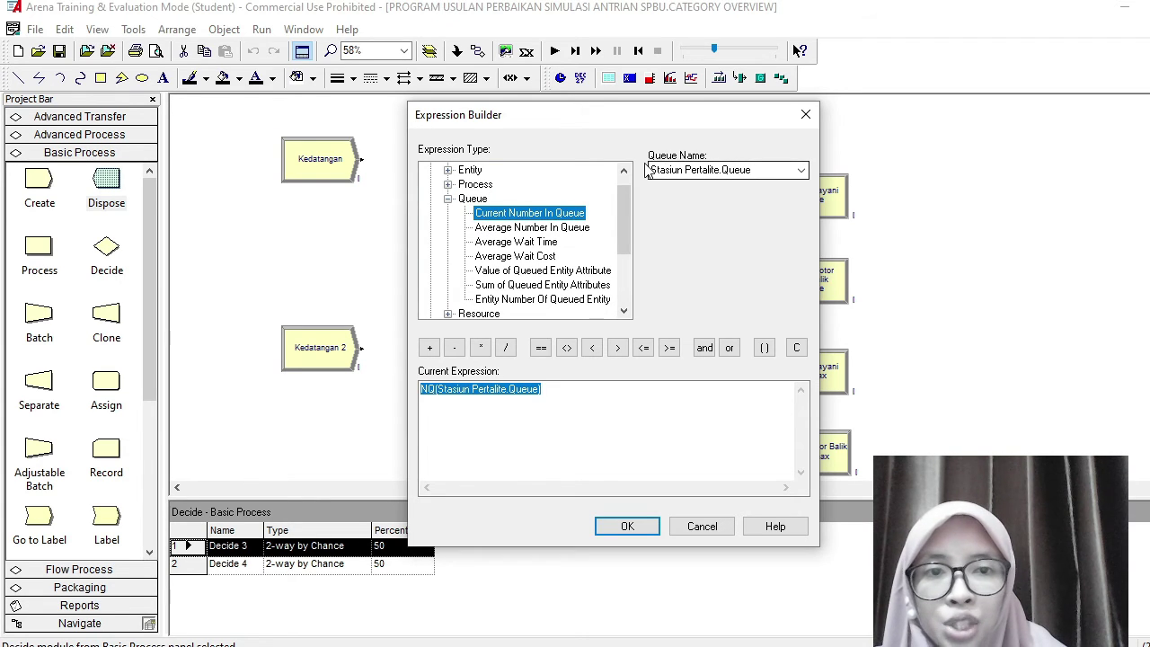
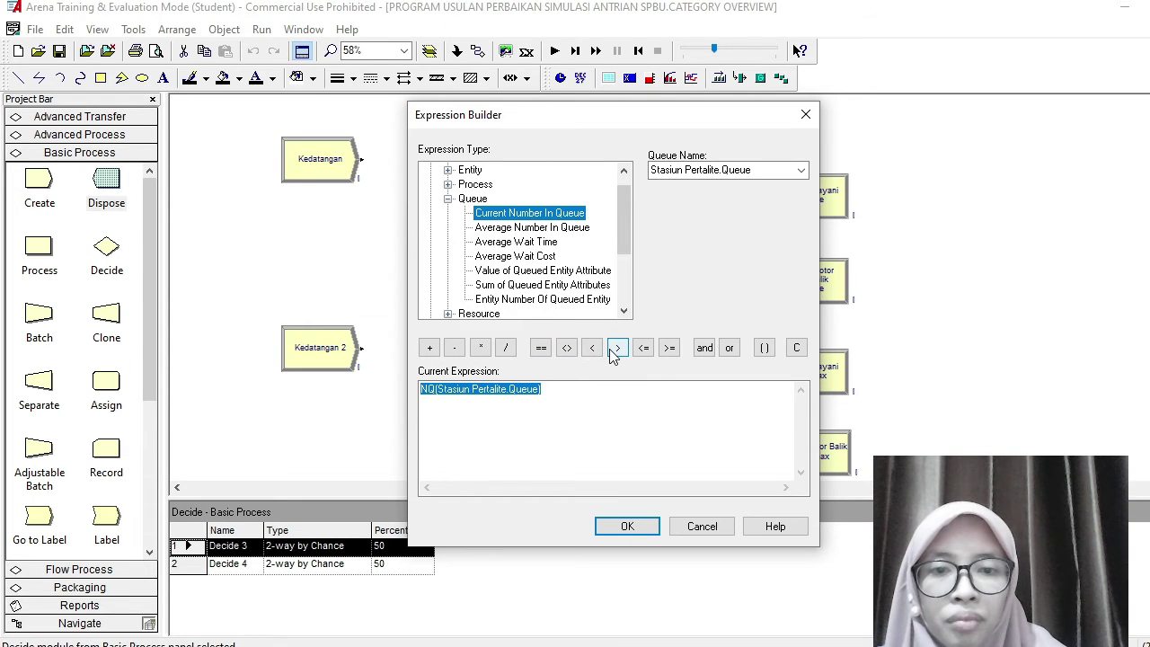
{"action": "left_click", "coordinate": [593, 350]}
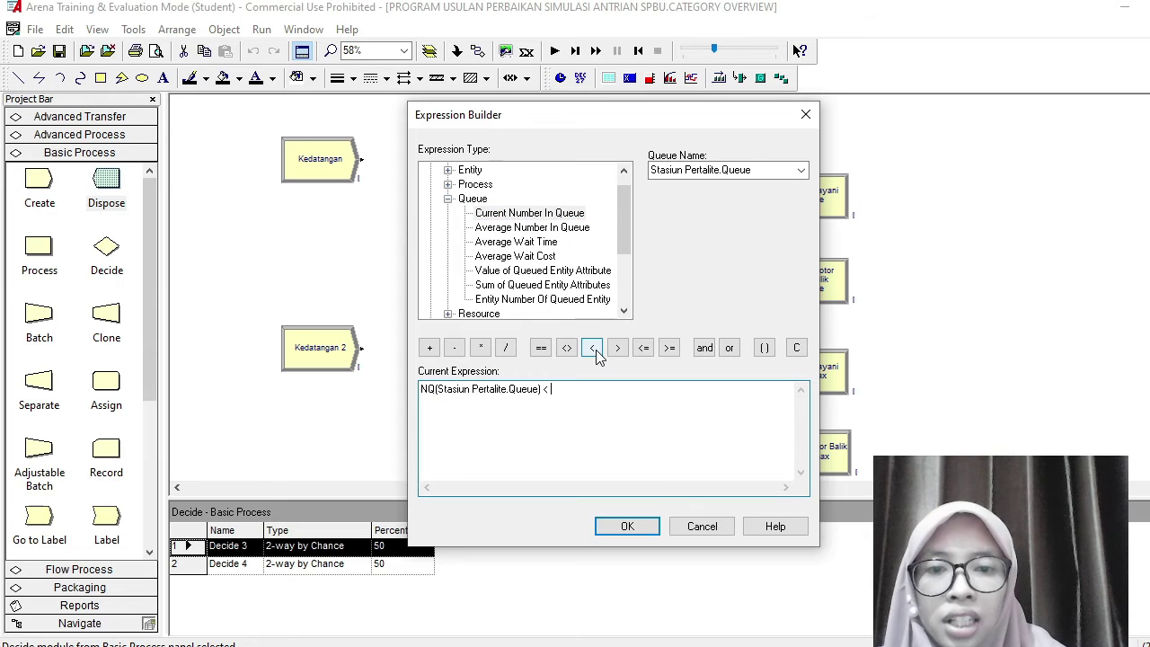
{"action": "left_click", "coordinate": [590, 389]}
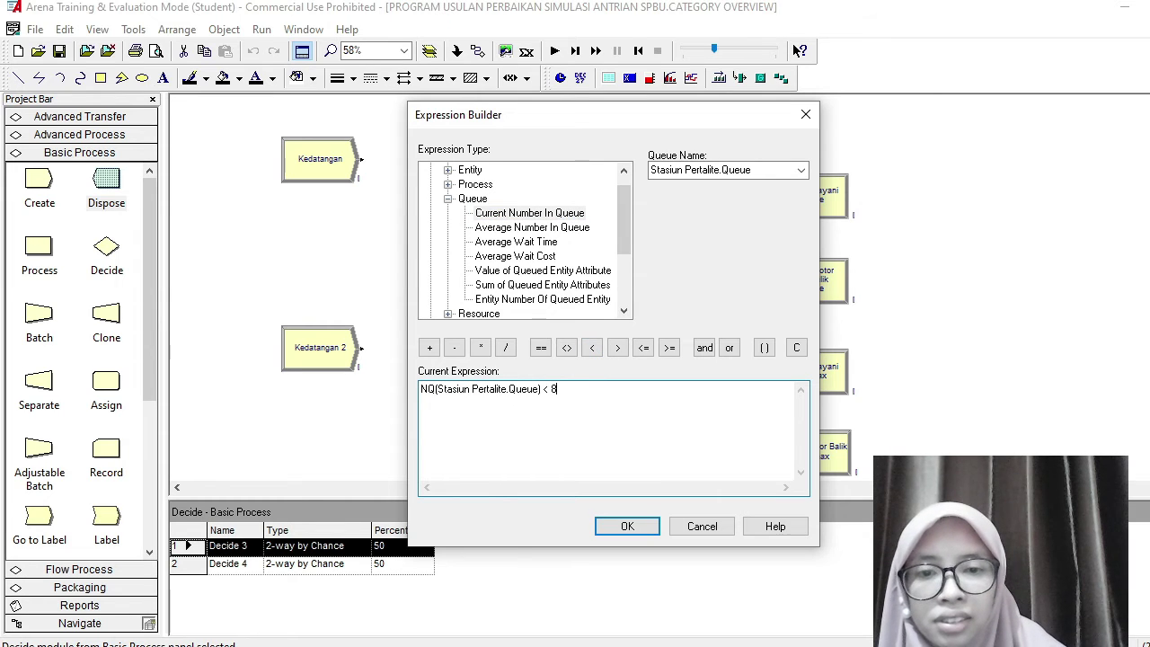
{"action": "type", "text": "8"}
{"action": "left_click", "coordinate": [627, 528]}
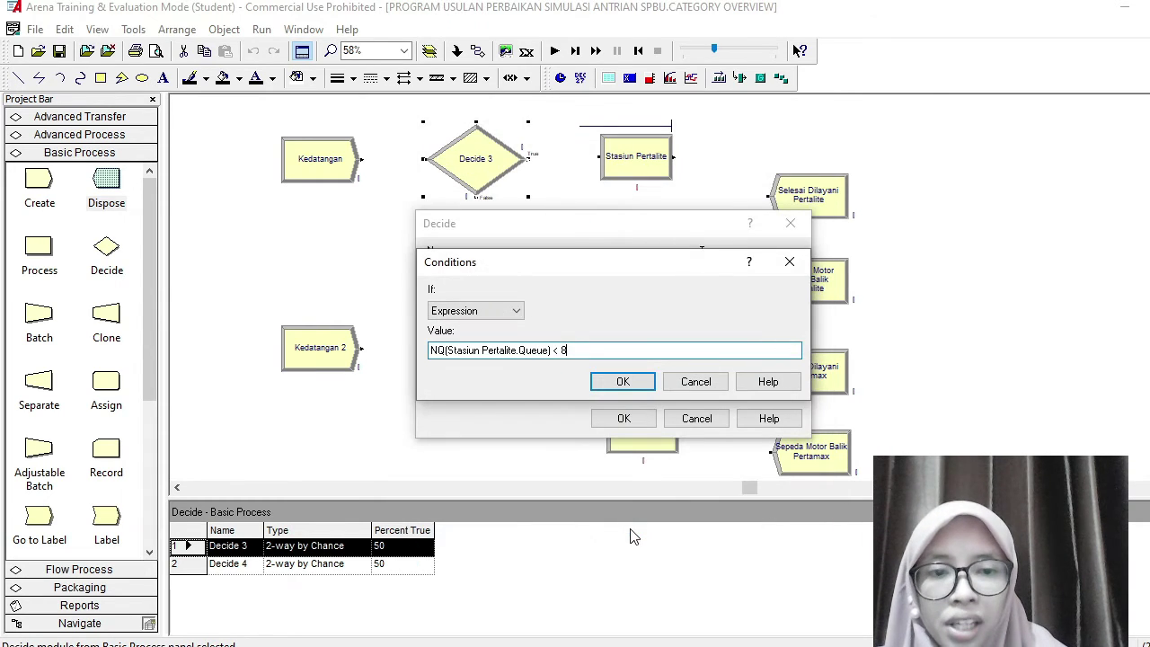
{"action": "left_click", "coordinate": [623, 384]}
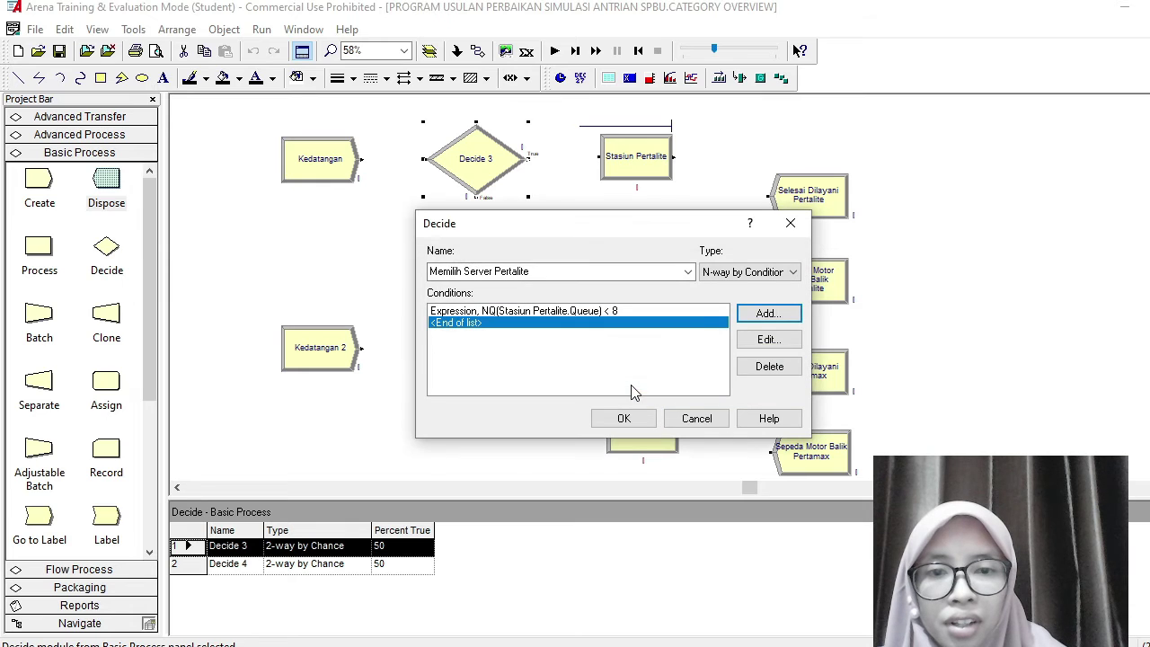
Step: Add a second Expression condition using the resource's current number busy, NR(Server Pertalite2) == 0, and confirm the Memilih Server Pertalite module
{"action": "left_click", "coordinate": [755, 316]}
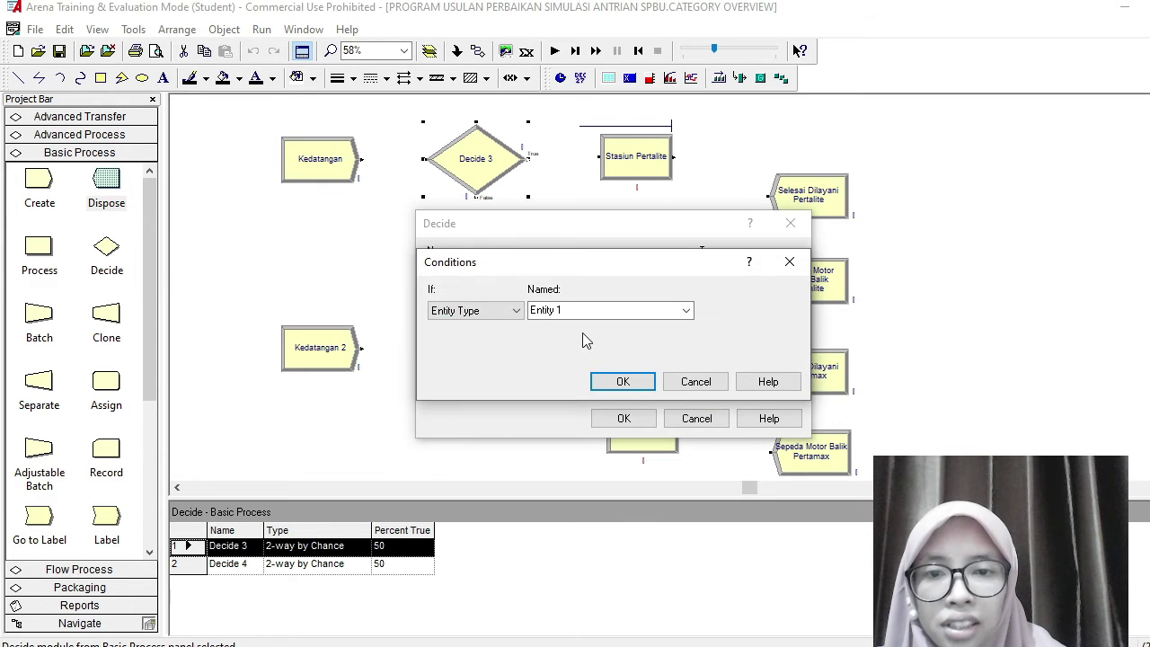
{"action": "left_click", "coordinate": [516, 310]}
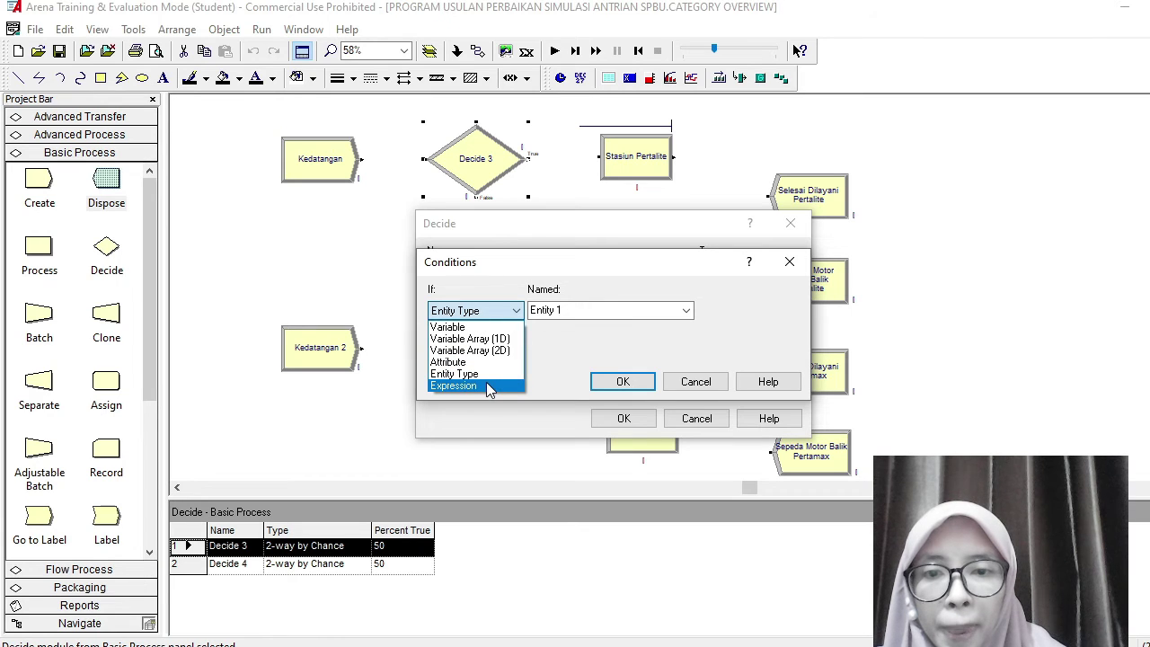
{"action": "left_click", "coordinate": [486, 385]}
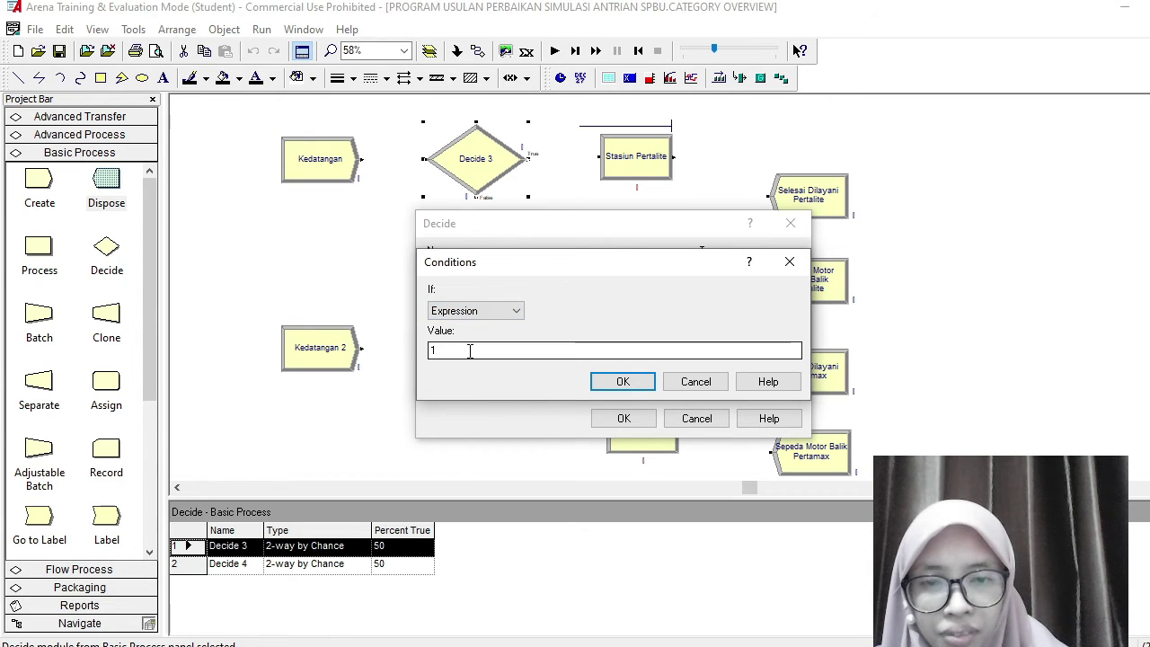
{"action": "right_click", "coordinate": [469, 350]}
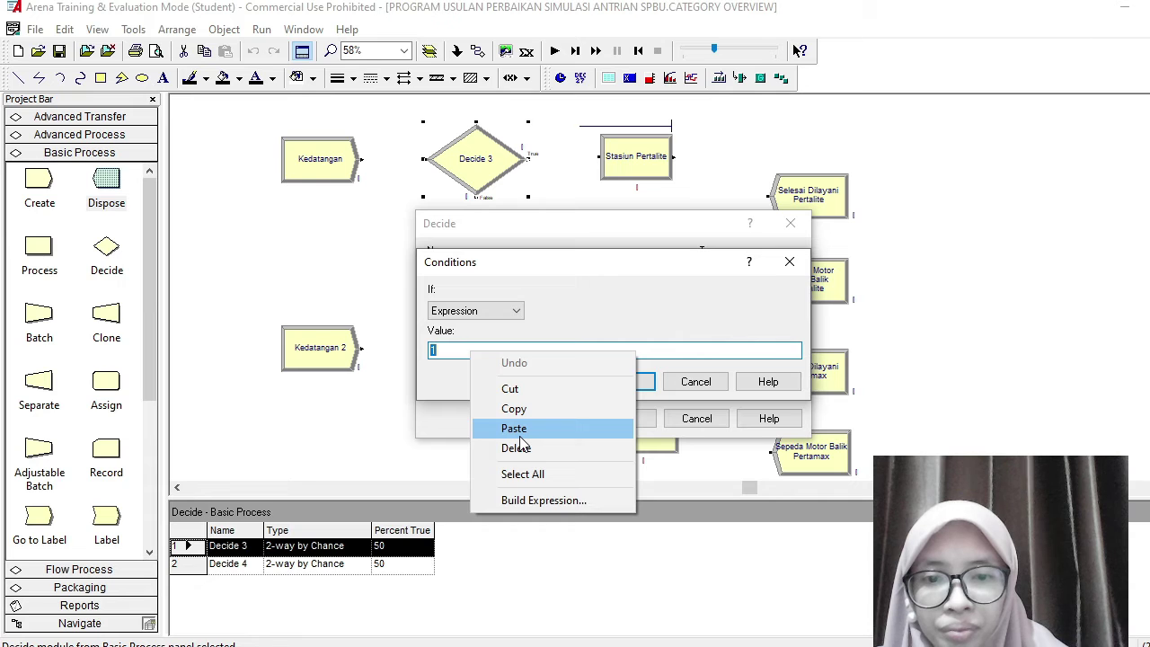
{"action": "left_click", "coordinate": [521, 501]}
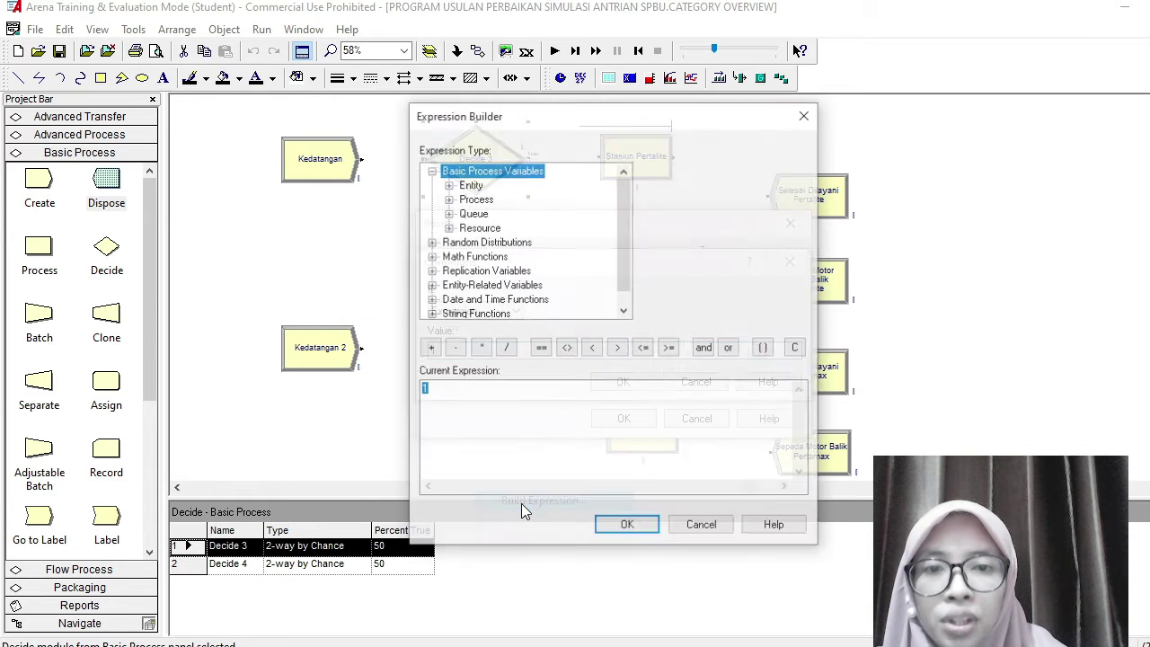
{"action": "double_click", "coordinate": [483, 230]}
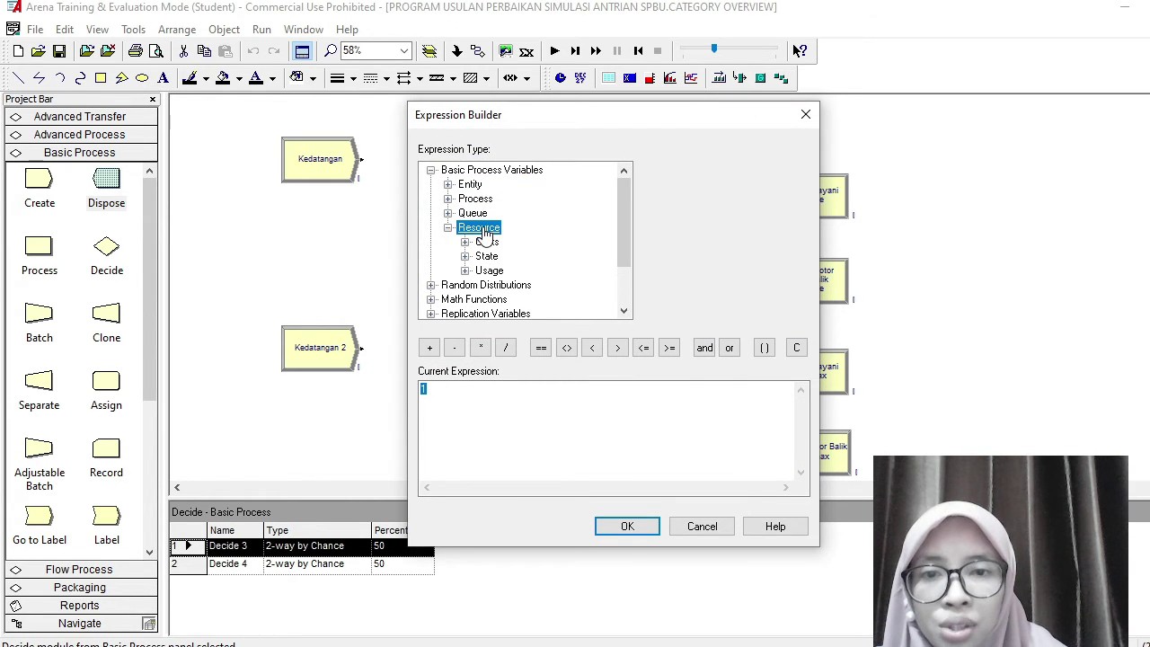
{"action": "double_click", "coordinate": [490, 272]}
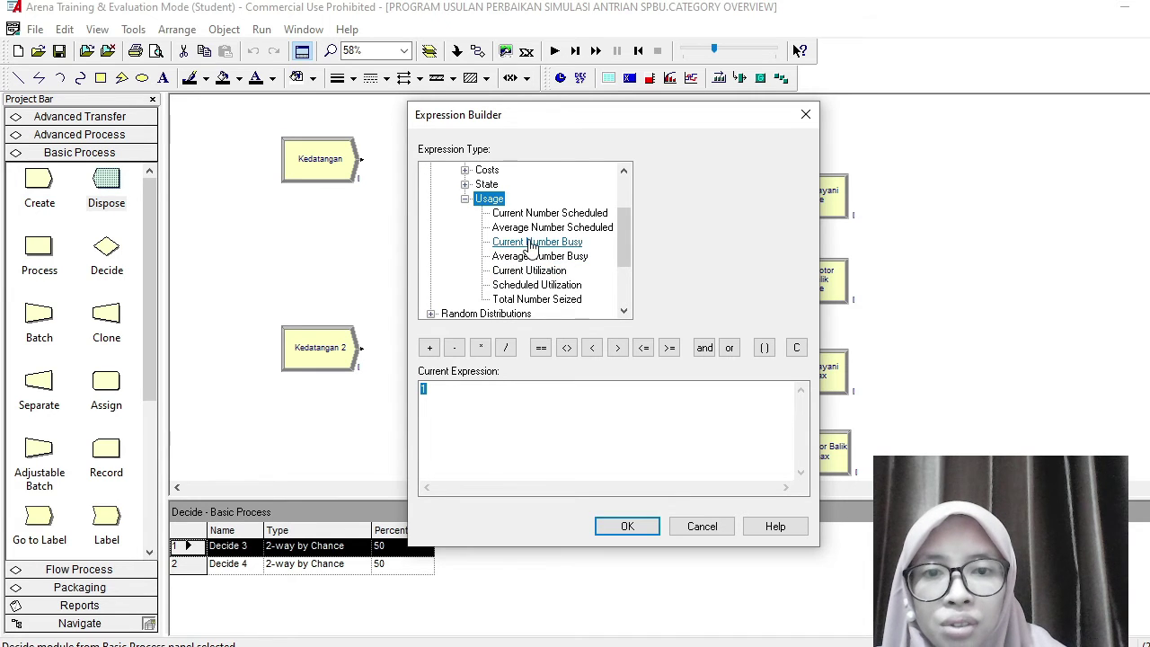
{"action": "left_click", "coordinate": [532, 242]}
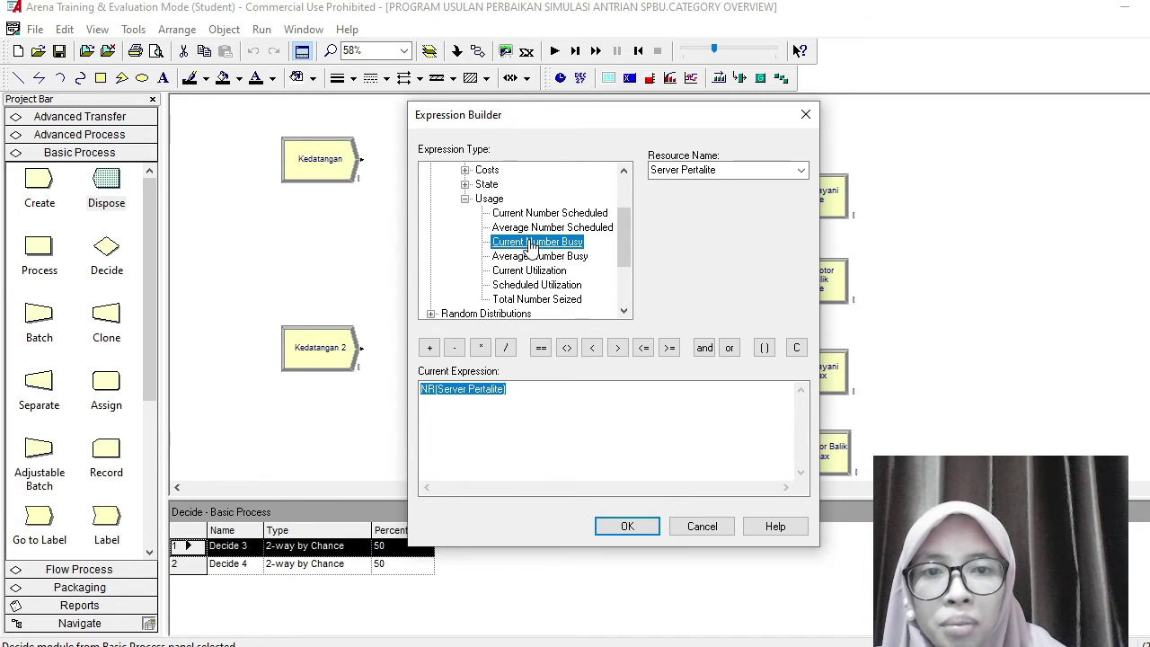
{"action": "left_click", "coordinate": [800, 171]}
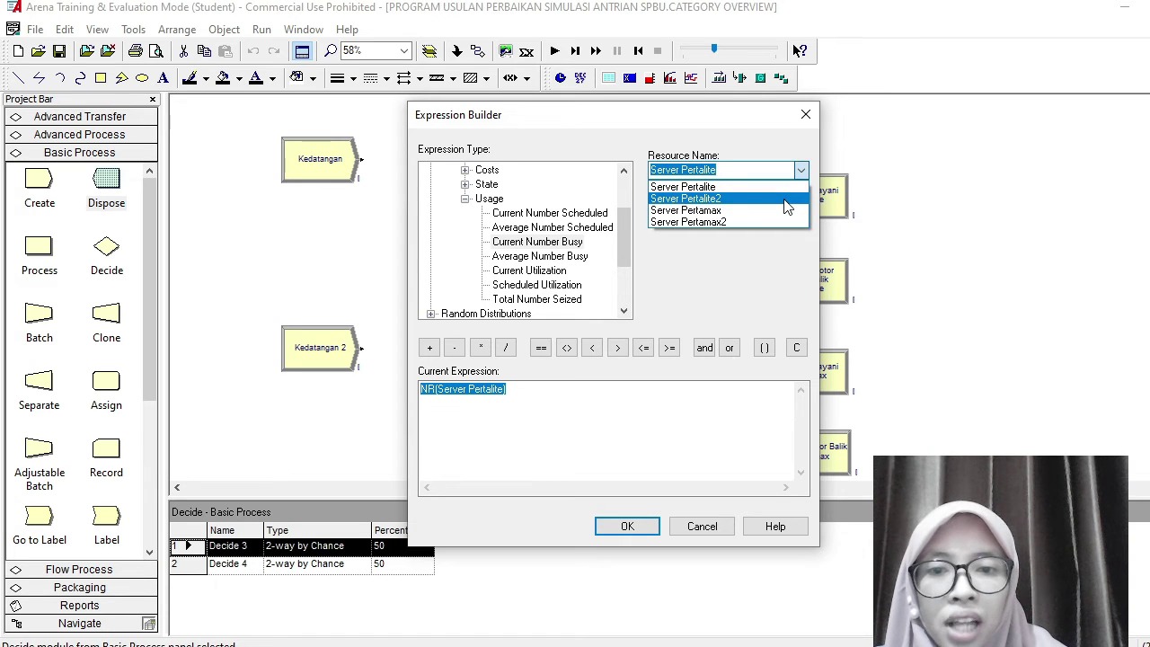
{"action": "left_click", "coordinate": [785, 199]}
{"action": "left_click", "coordinate": [542, 348]}
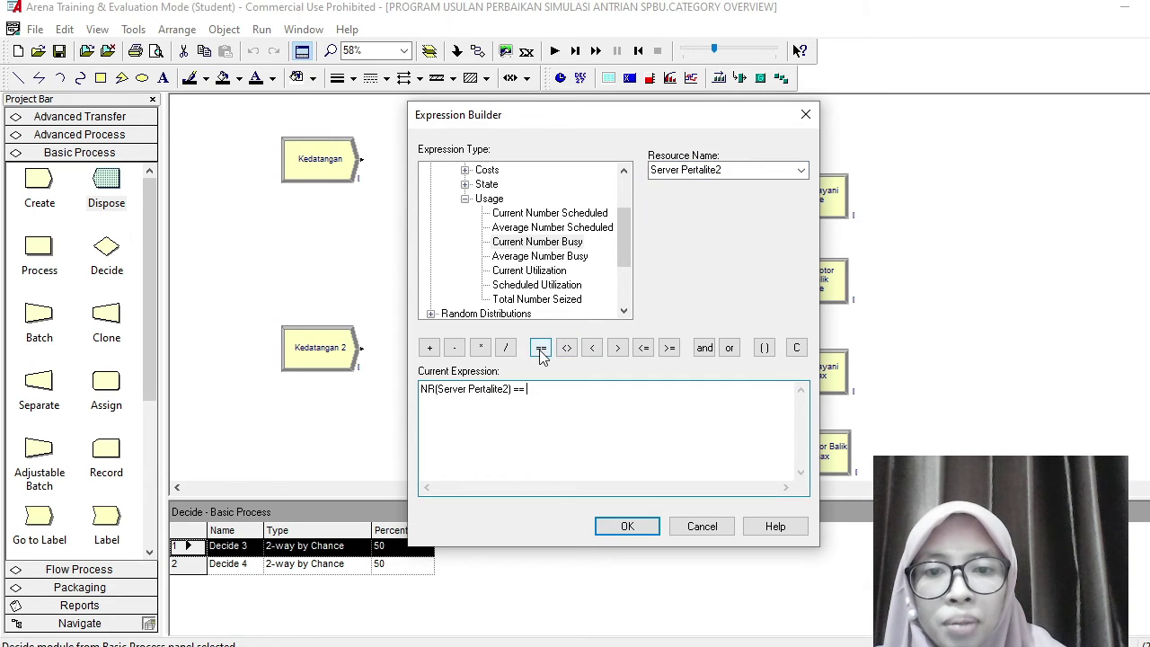
{"action": "type", "text": "0"}
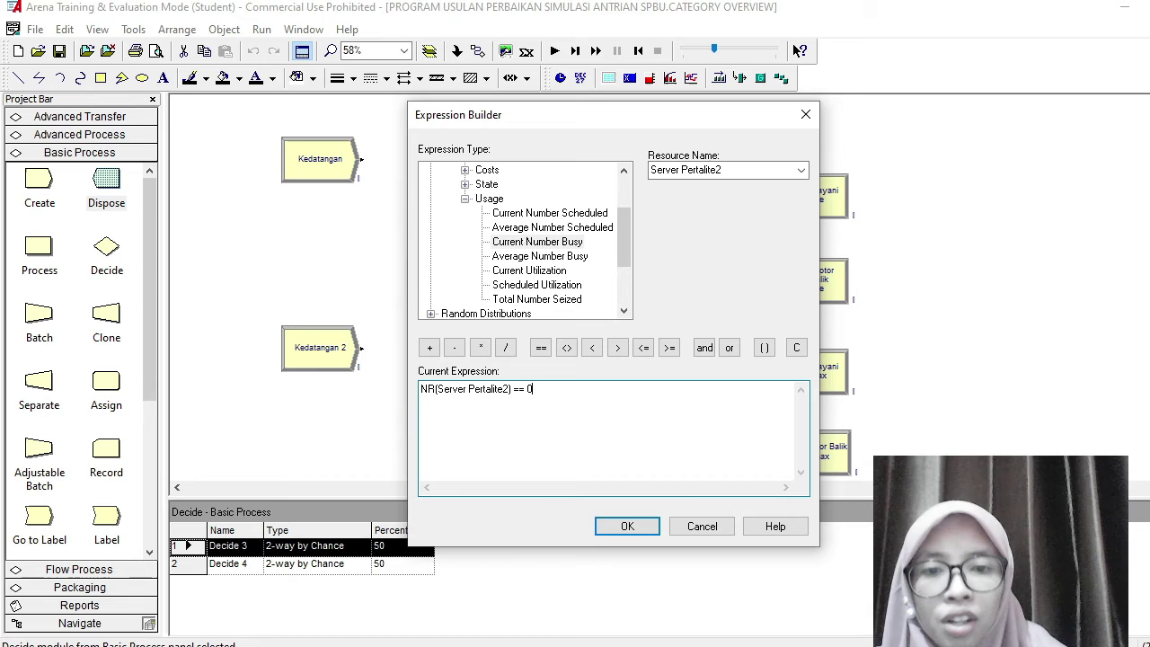
{"action": "left_click", "coordinate": [627, 527]}
{"action": "left_click", "coordinate": [630, 382]}
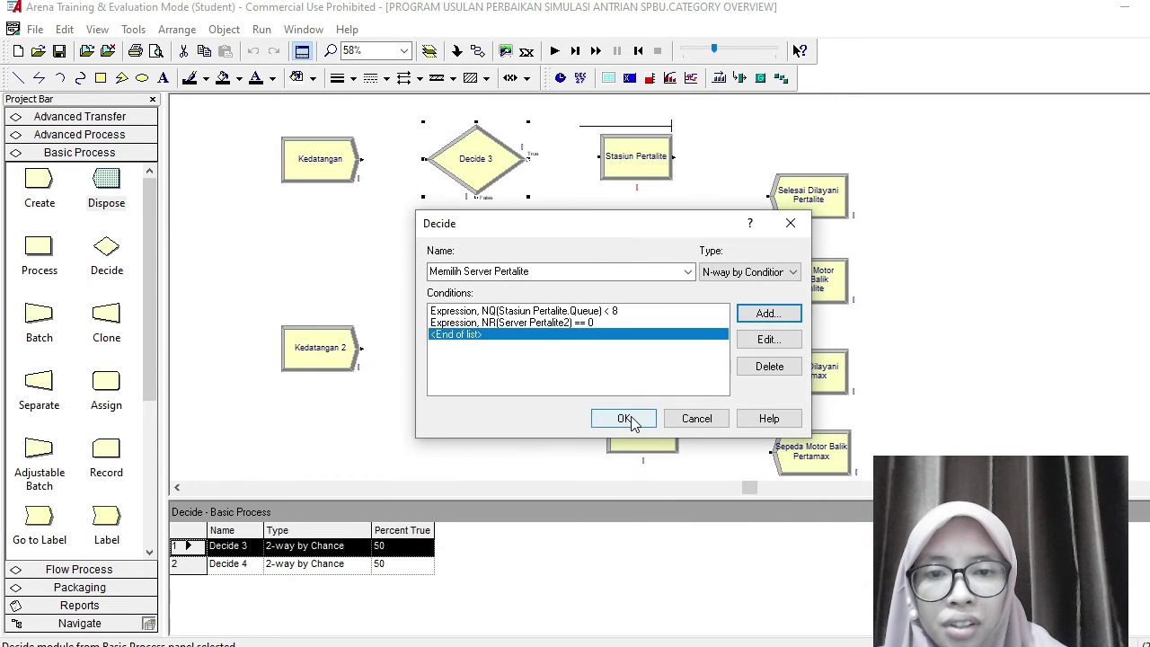
{"action": "left_click_drag", "start_coordinate": [620, 234], "coordinate": [923, 173]}
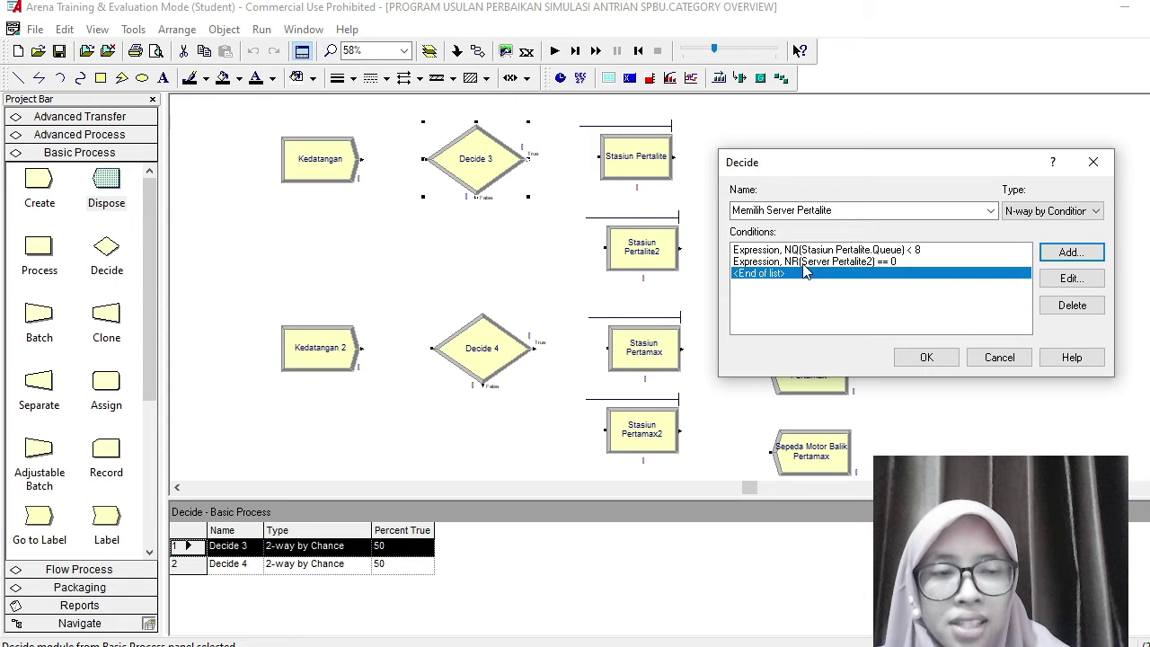
{"action": "left_click", "coordinate": [930, 360]}
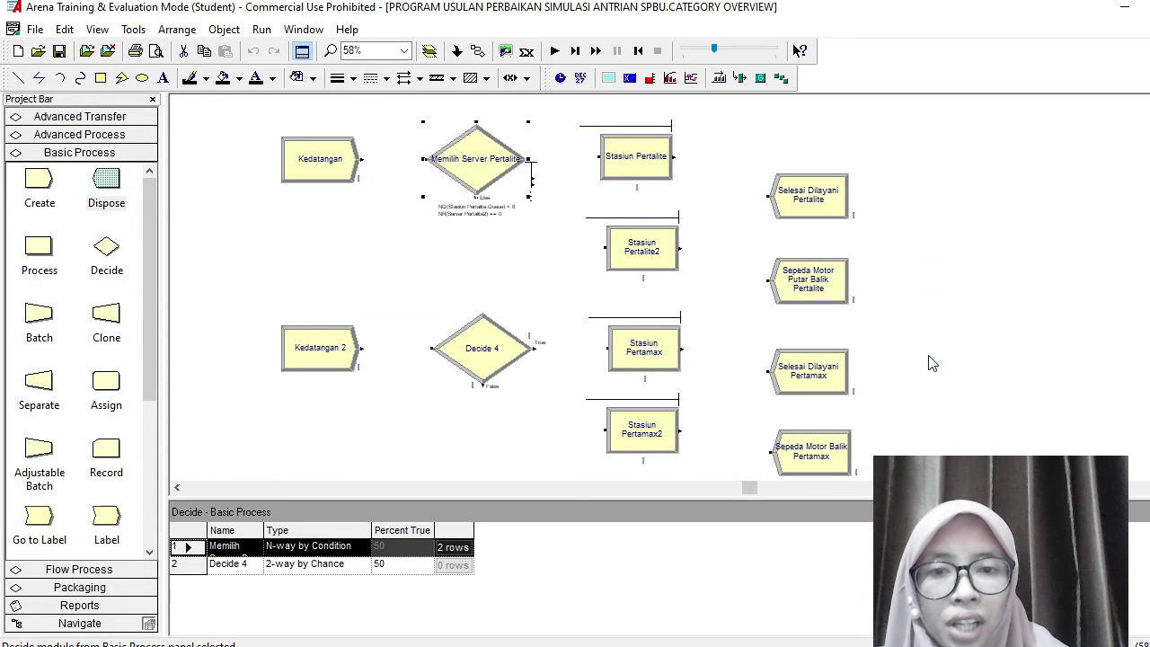
Step: Rename the Decide 4 module as Memilih Server Pertamax and set its type to N-way by Condition
{"action": "double_click", "coordinate": [483, 357]}
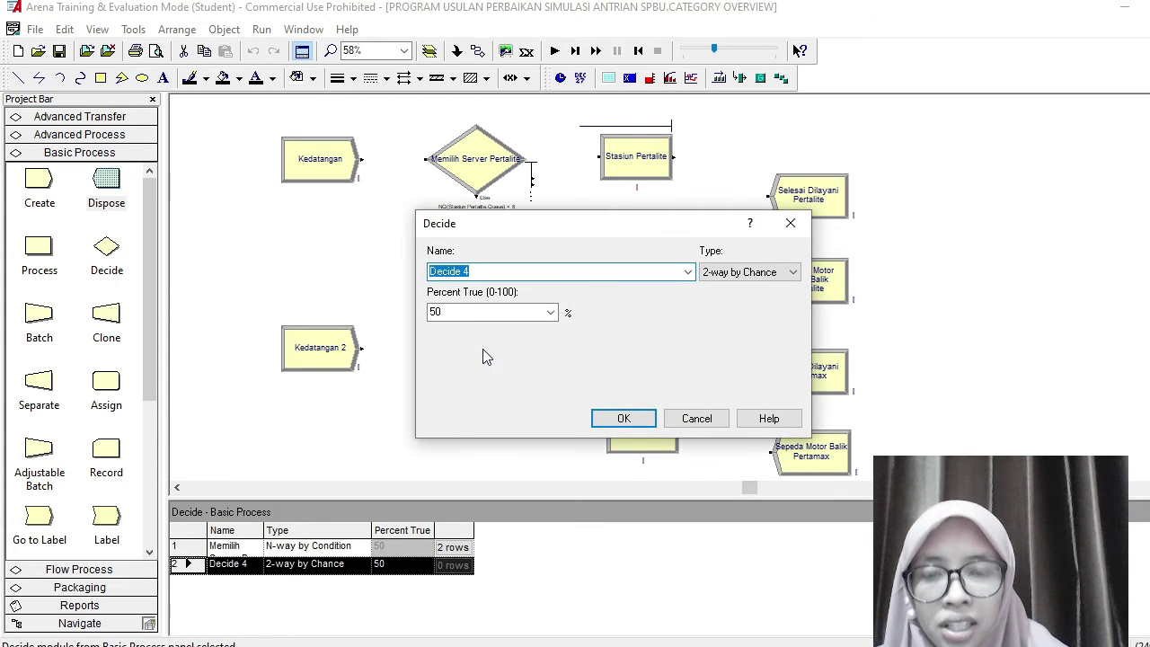
{"action": "type", "text": "Memilih"}
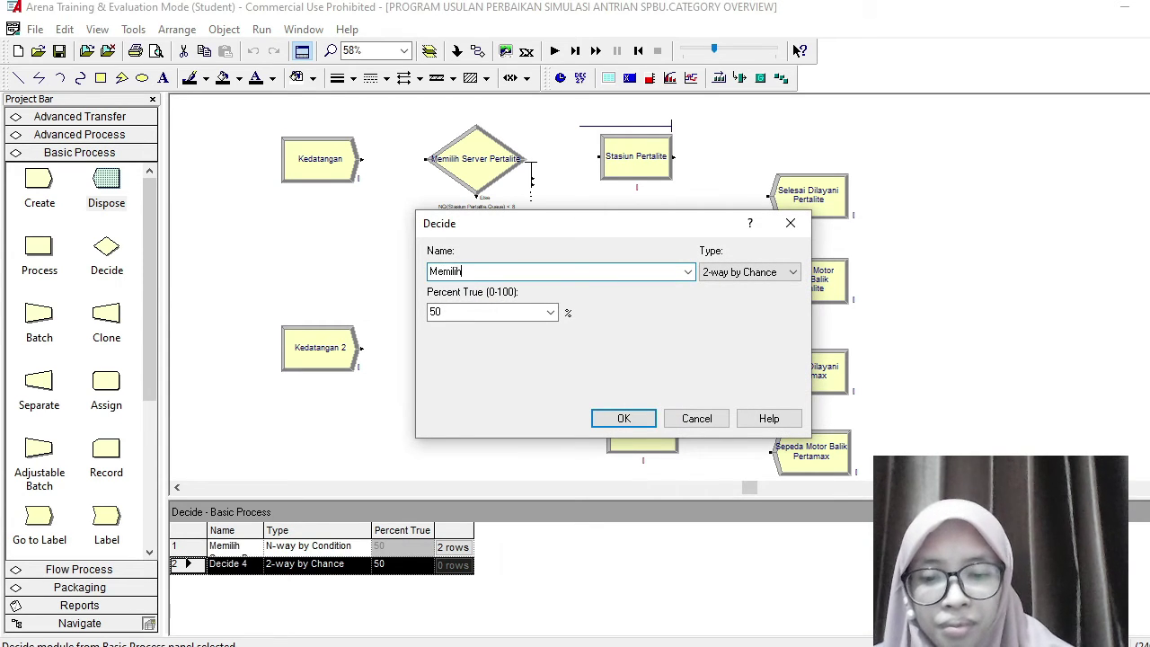
{"action": "type", "text": " Server Pertamax"}
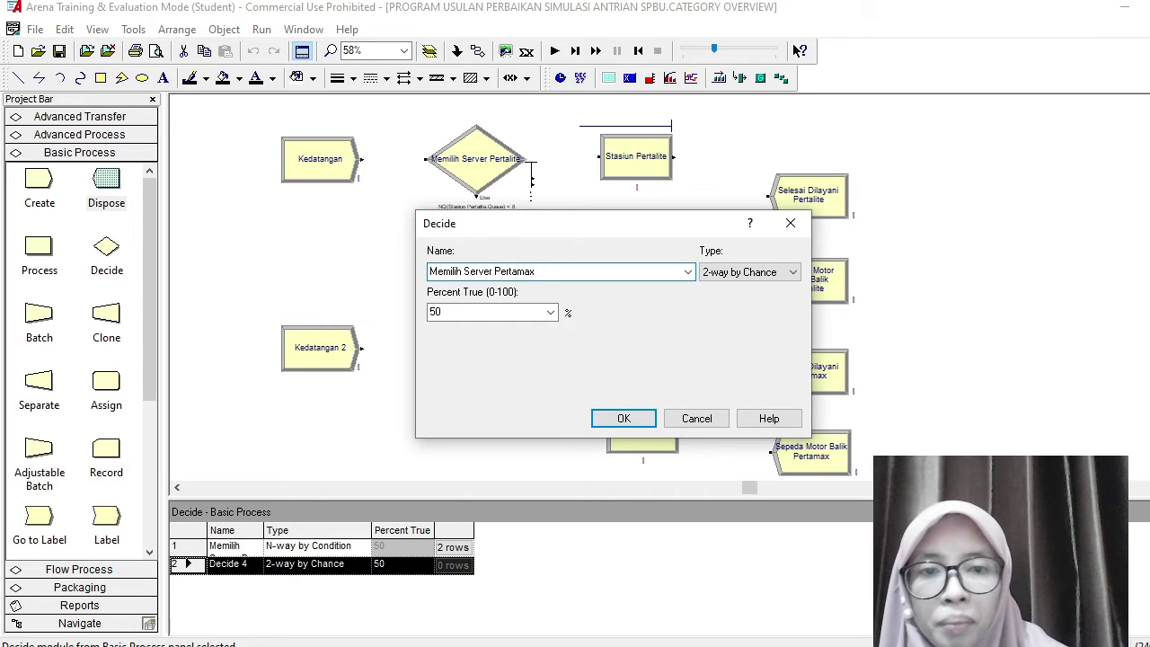
{"action": "left_click", "coordinate": [747, 275]}
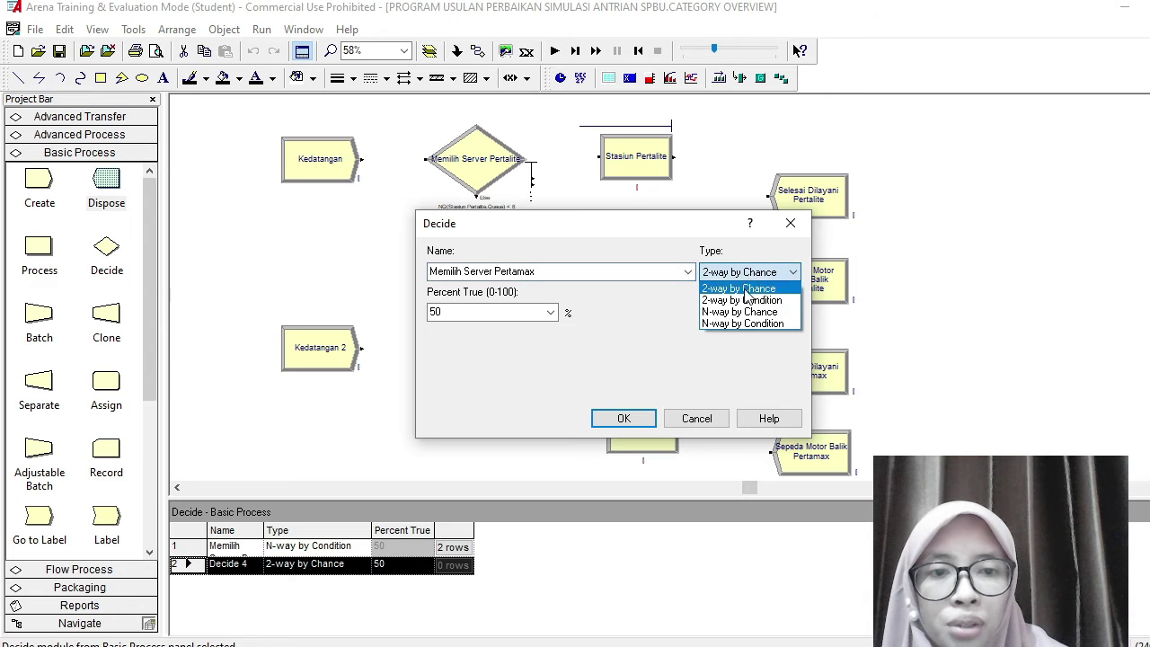
{"action": "left_click", "coordinate": [742, 323]}
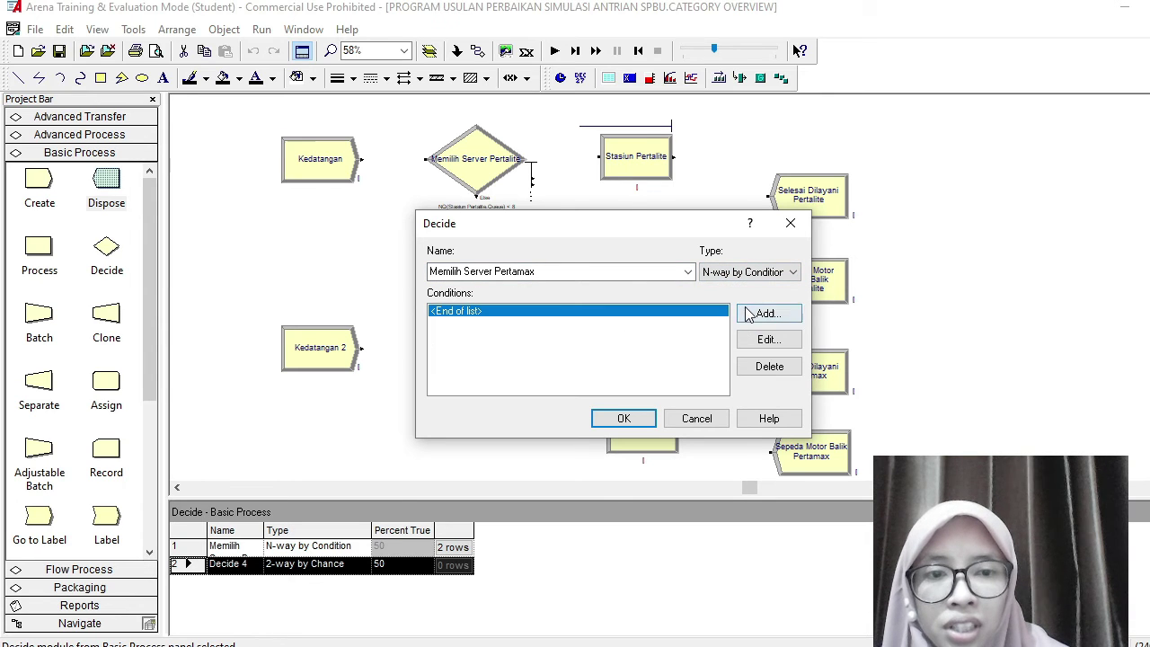
Step: Add an Expression condition to Memilih Server Pertamax using the current number in queue: NQ(Stasiun Pertamax.Queue) < 8
{"action": "left_click", "coordinate": [746, 313]}
{"action": "left_click", "coordinate": [493, 313]}
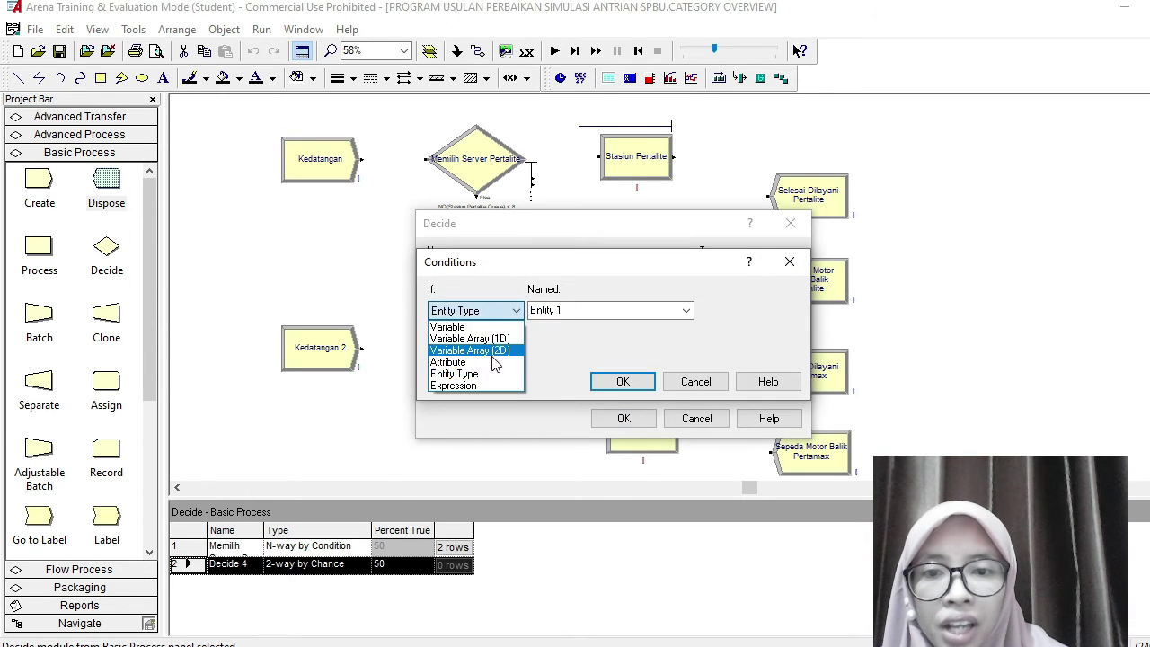
{"action": "left_click", "coordinate": [492, 385]}
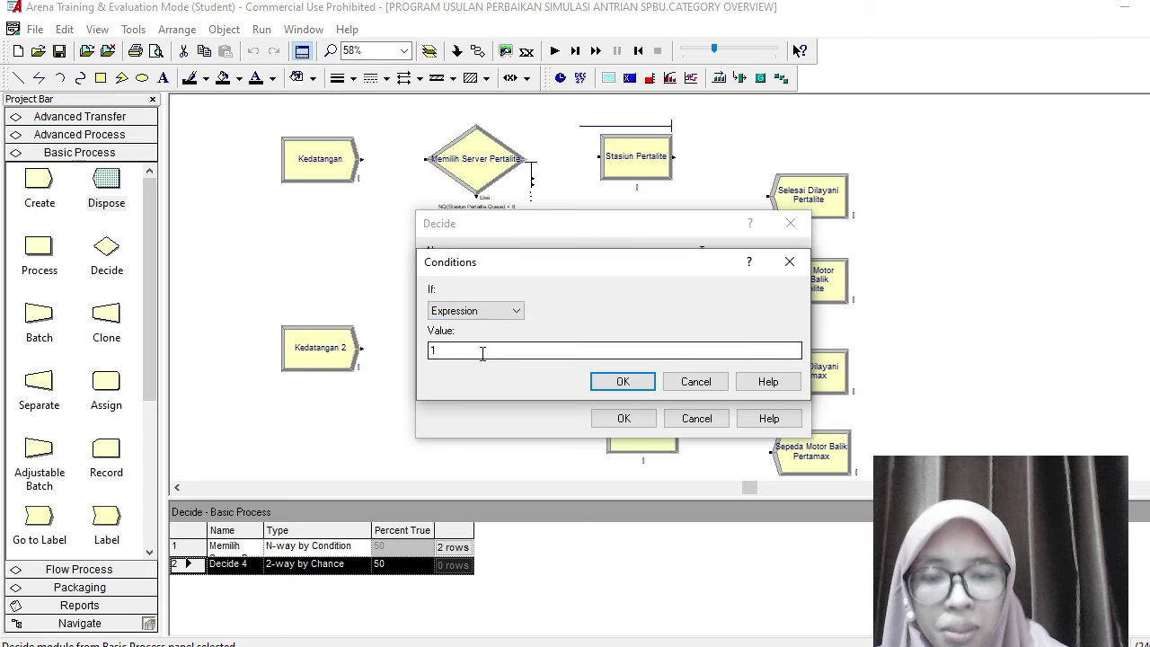
{"action": "double_click", "coordinate": [483, 354]}
{"action": "right_click", "coordinate": [479, 357]}
{"action": "left_click", "coordinate": [574, 507]}
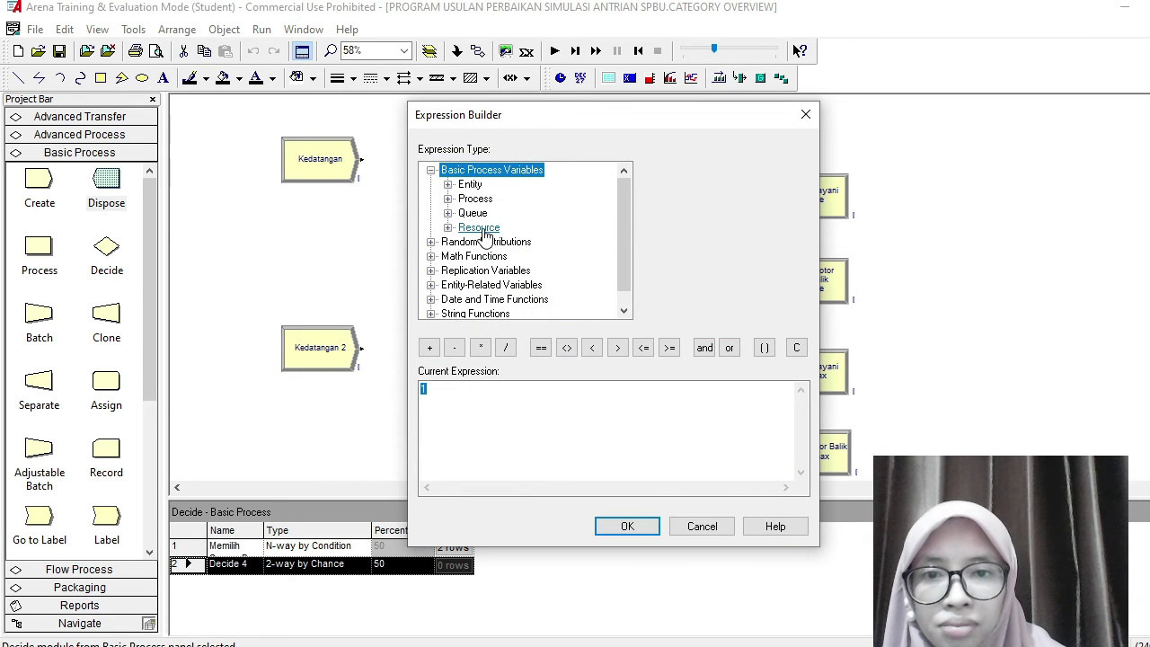
{"action": "double_click", "coordinate": [472, 213]}
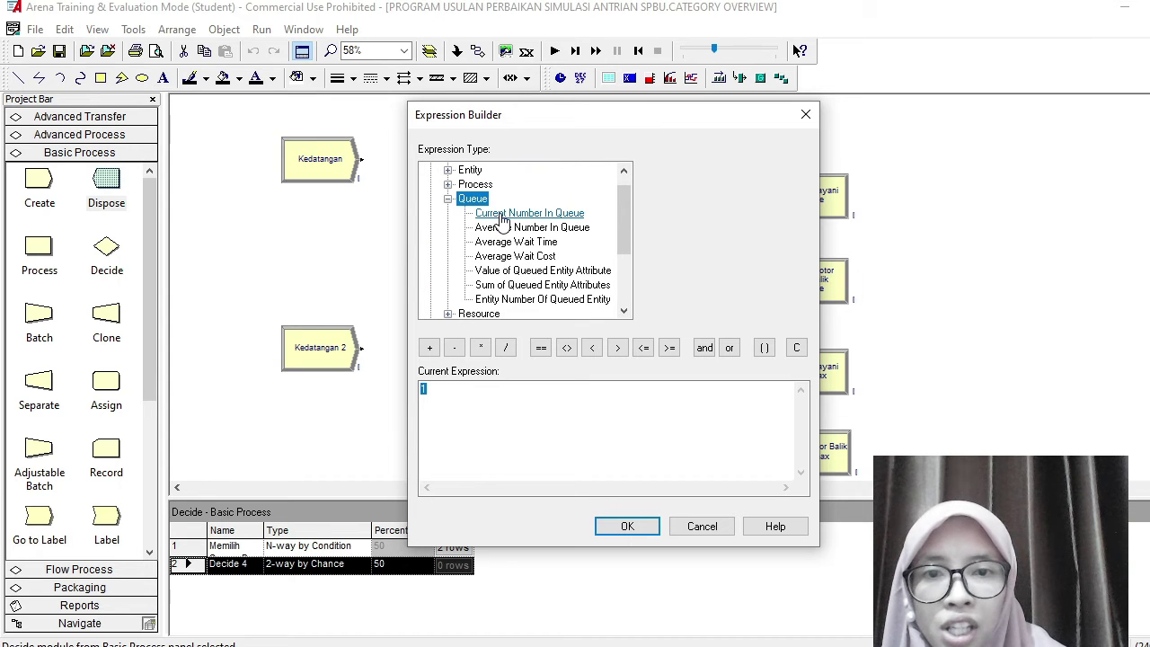
{"action": "left_click", "coordinate": [501, 216]}
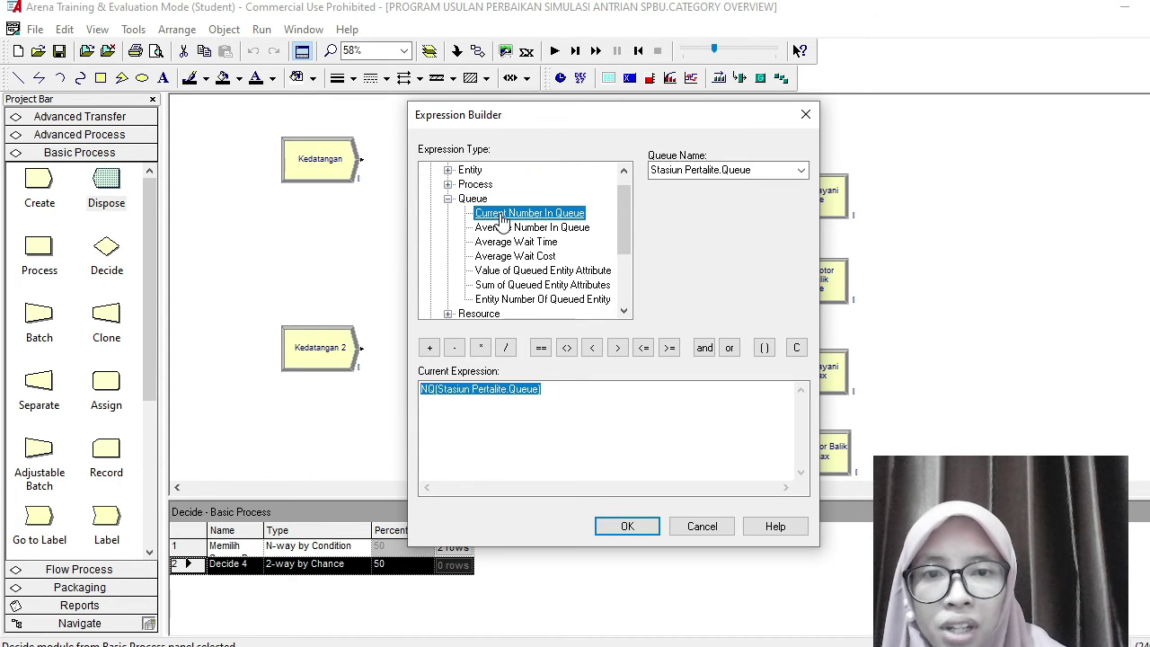
{"action": "left_click", "coordinate": [800, 171]}
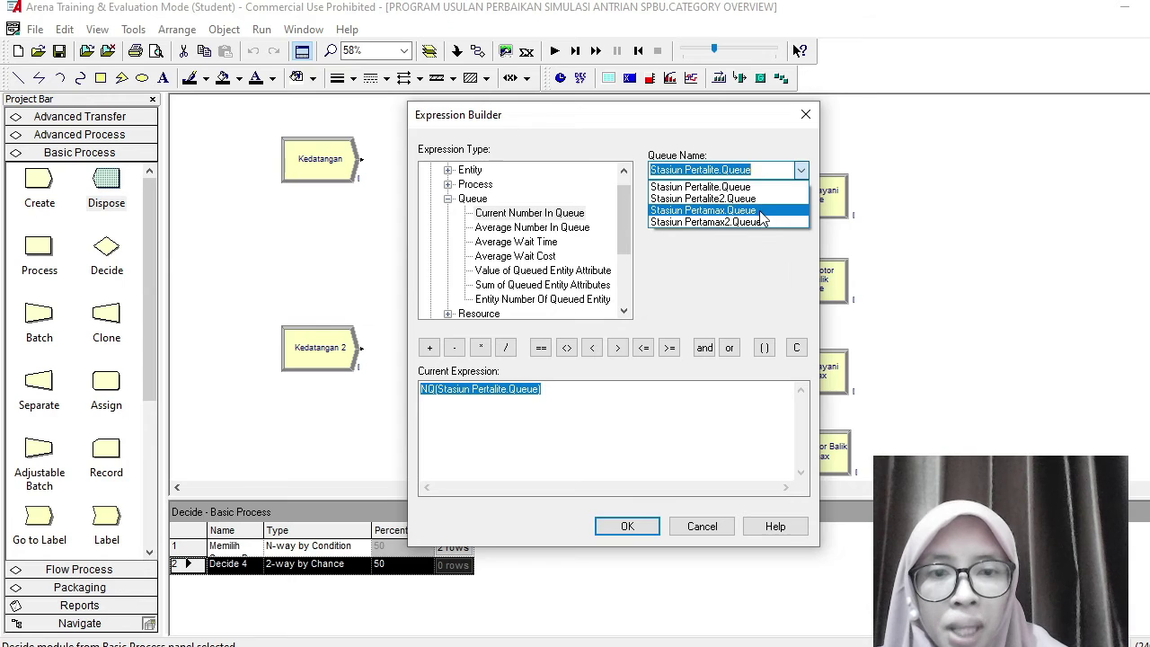
{"action": "left_click", "coordinate": [760, 208]}
{"action": "left_click", "coordinate": [593, 348]}
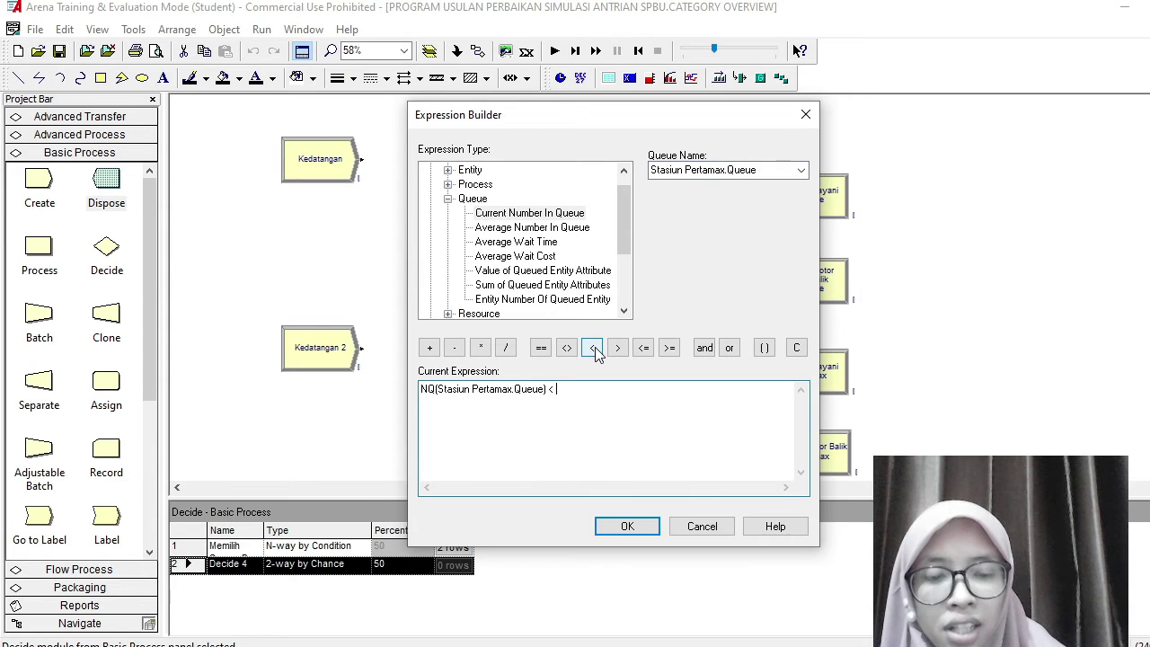
{"action": "left_click", "coordinate": [627, 526]}
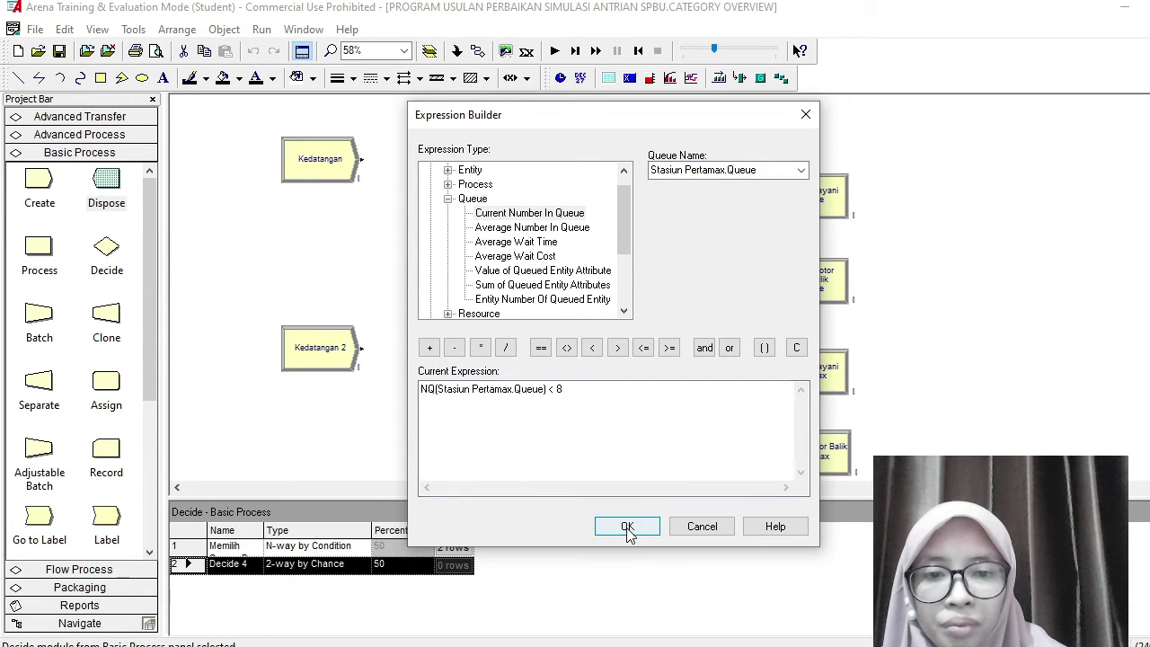
{"action": "left_click", "coordinate": [620, 383]}
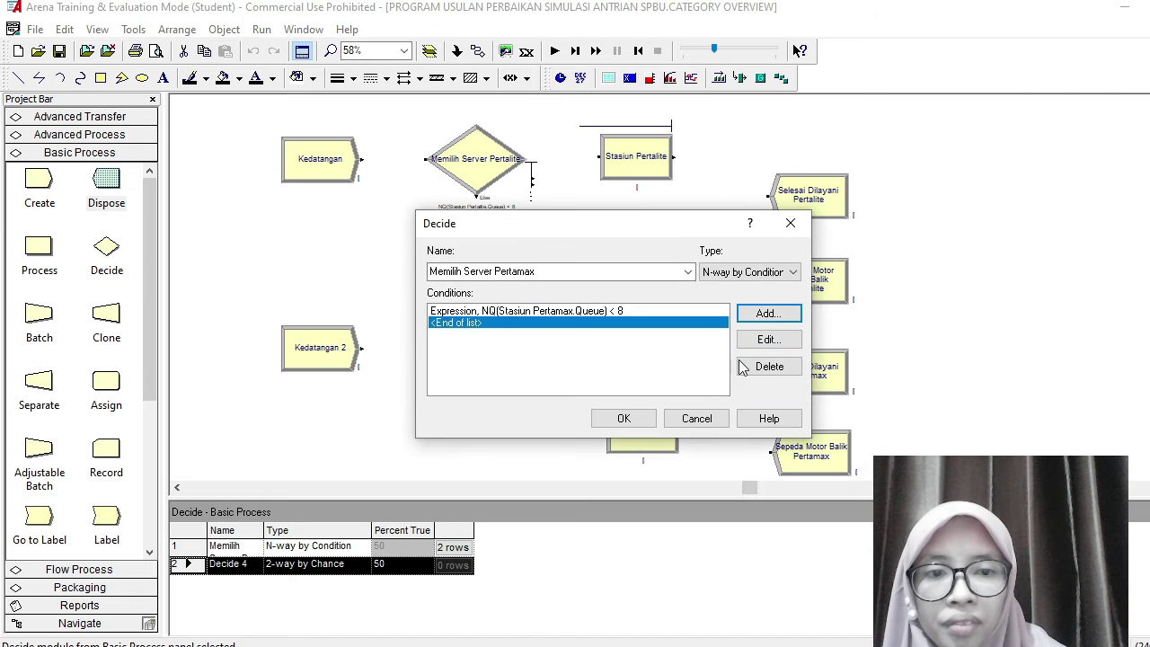
Step: Add a second Expression condition using the resource's current number busy, NR(Server Pertalite) == 0, and confirm the Memilih Server Pertamax module
{"action": "left_click", "coordinate": [760, 322]}
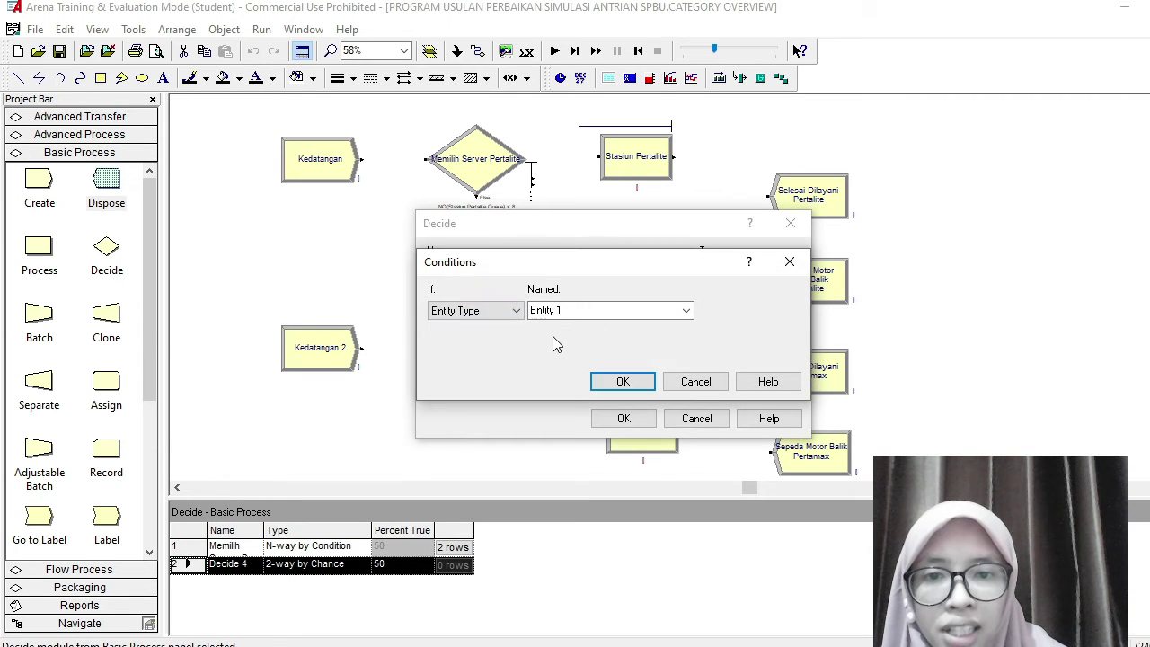
{"action": "left_click", "coordinate": [504, 310]}
{"action": "left_click", "coordinate": [454, 385]}
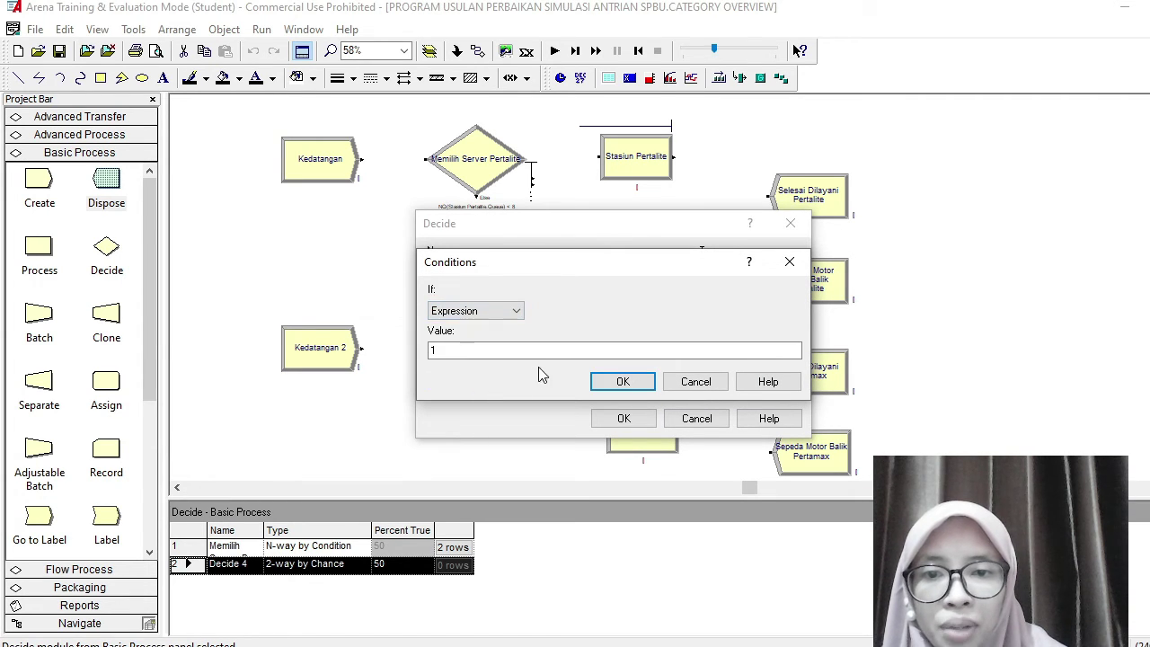
{"action": "left_click", "coordinate": [538, 351]}
{"action": "right_click", "coordinate": [528, 353]}
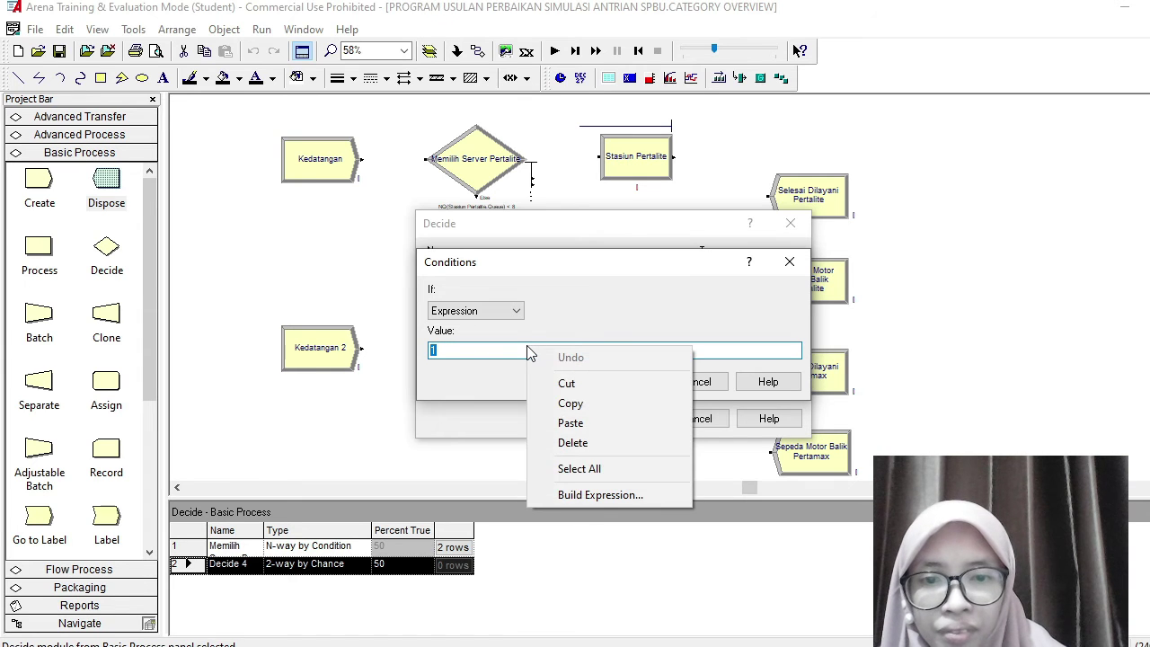
{"action": "left_click", "coordinate": [575, 494]}
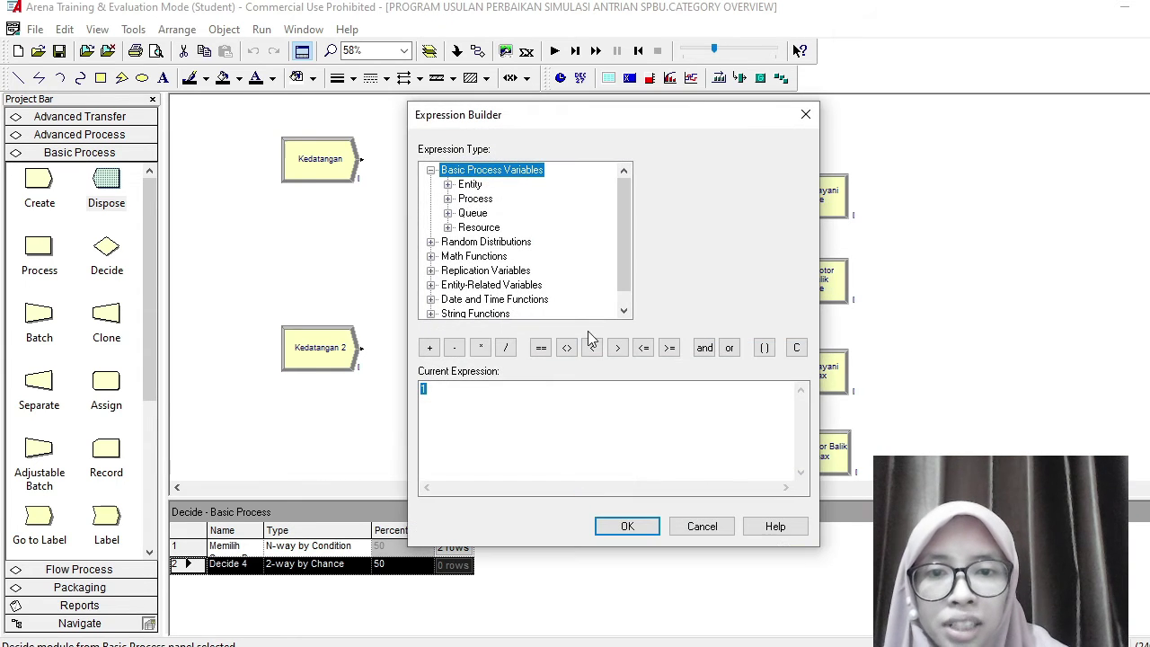
{"action": "double_click", "coordinate": [479, 228]}
{"action": "double_click", "coordinate": [490, 271]}
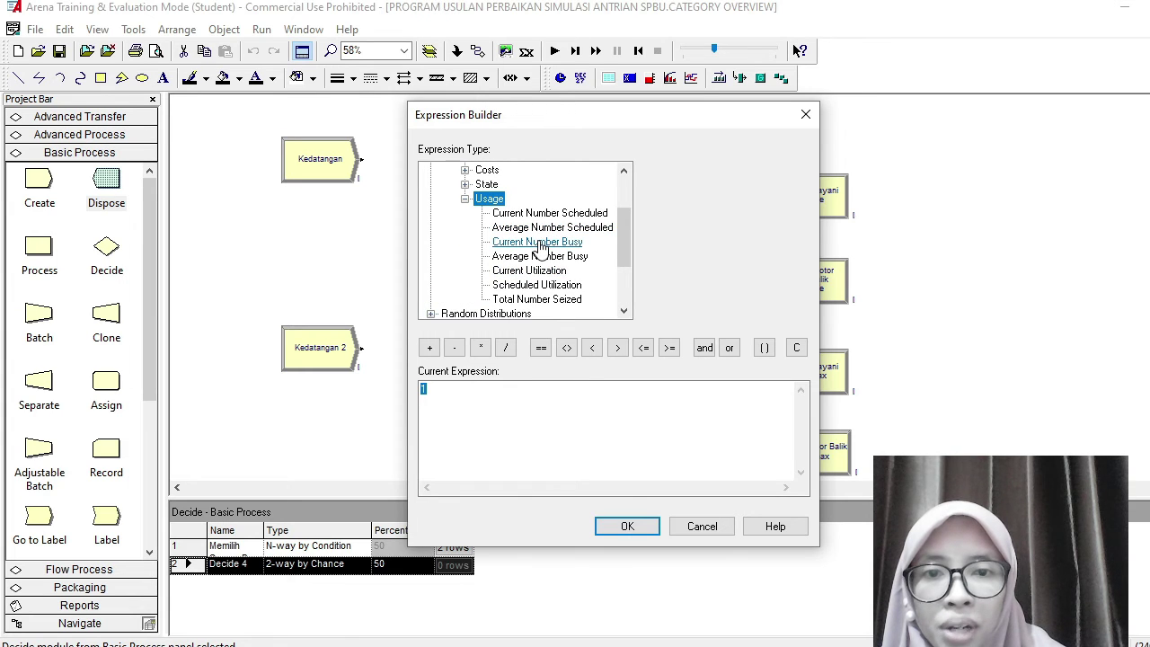
{"action": "left_click", "coordinate": [538, 242]}
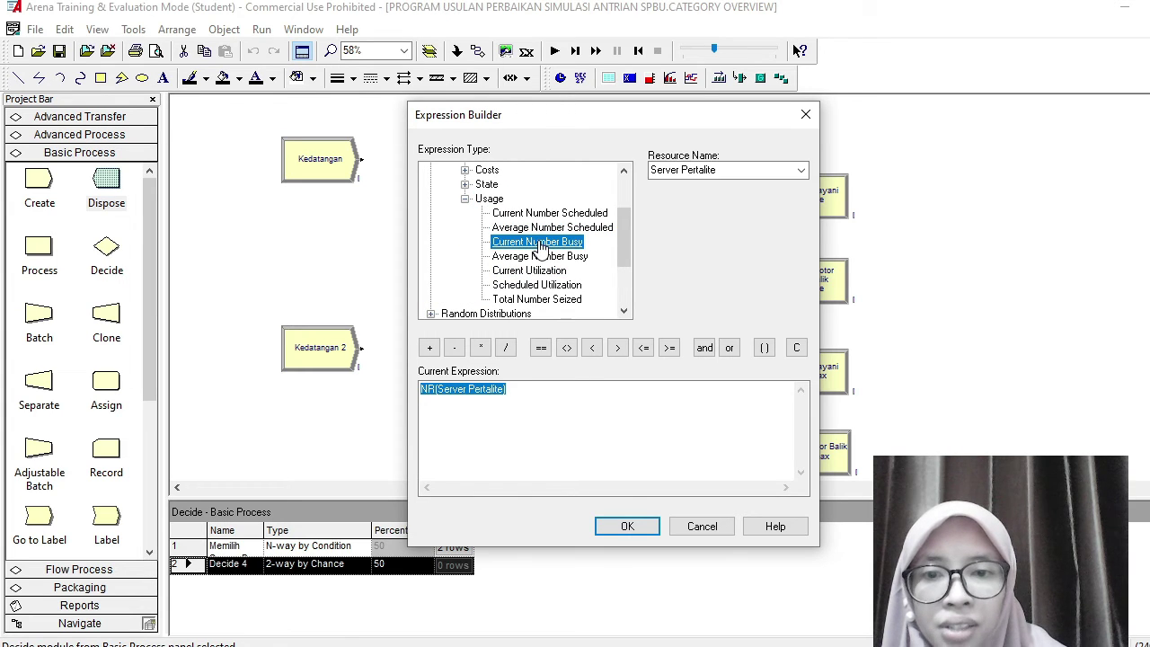
{"action": "left_click", "coordinate": [542, 349]}
{"action": "type", "text": "0"}
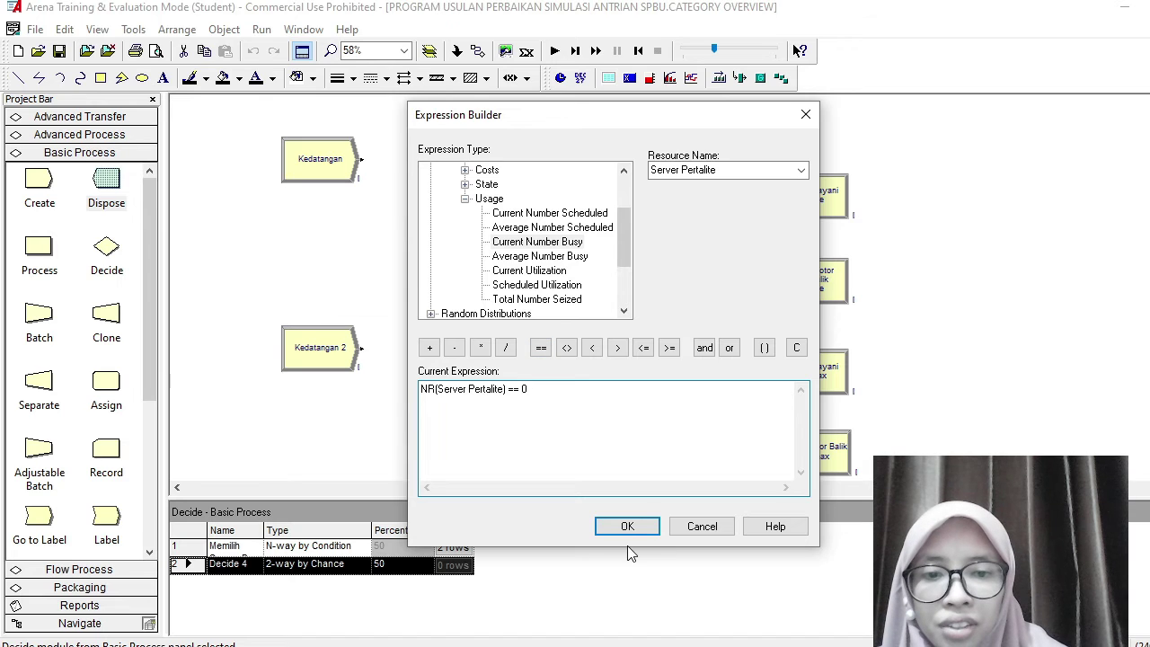
{"action": "left_click", "coordinate": [627, 526]}
{"action": "left_click", "coordinate": [623, 382]}
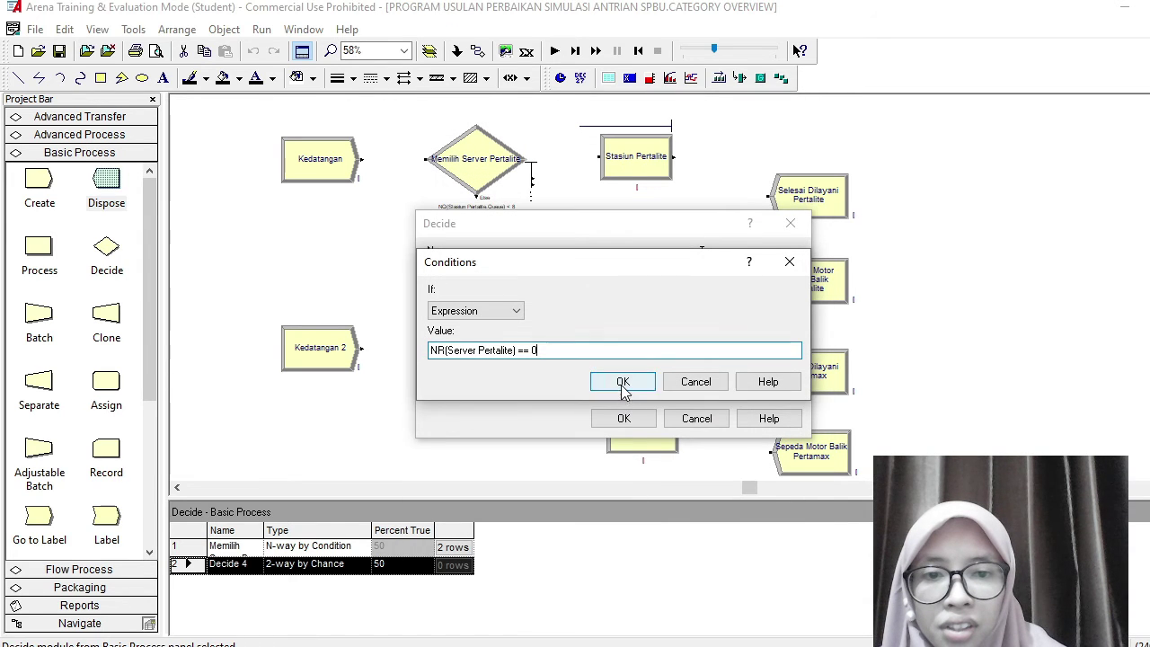
{"action": "left_click", "coordinate": [624, 418]}
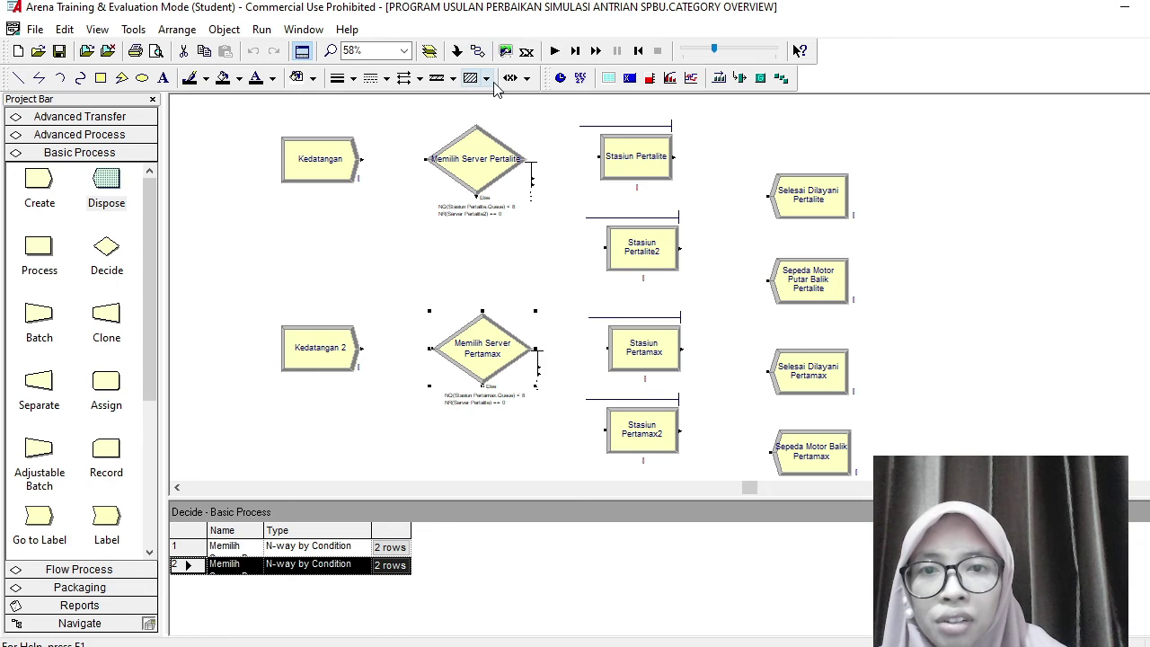
Step: Connect Kedatangan to Memilih Server Pertalite, and its two condition exits to Stasiun Pertalite and Stasiun Pertalite2 respectively
{"action": "left_click", "coordinate": [477, 52]}
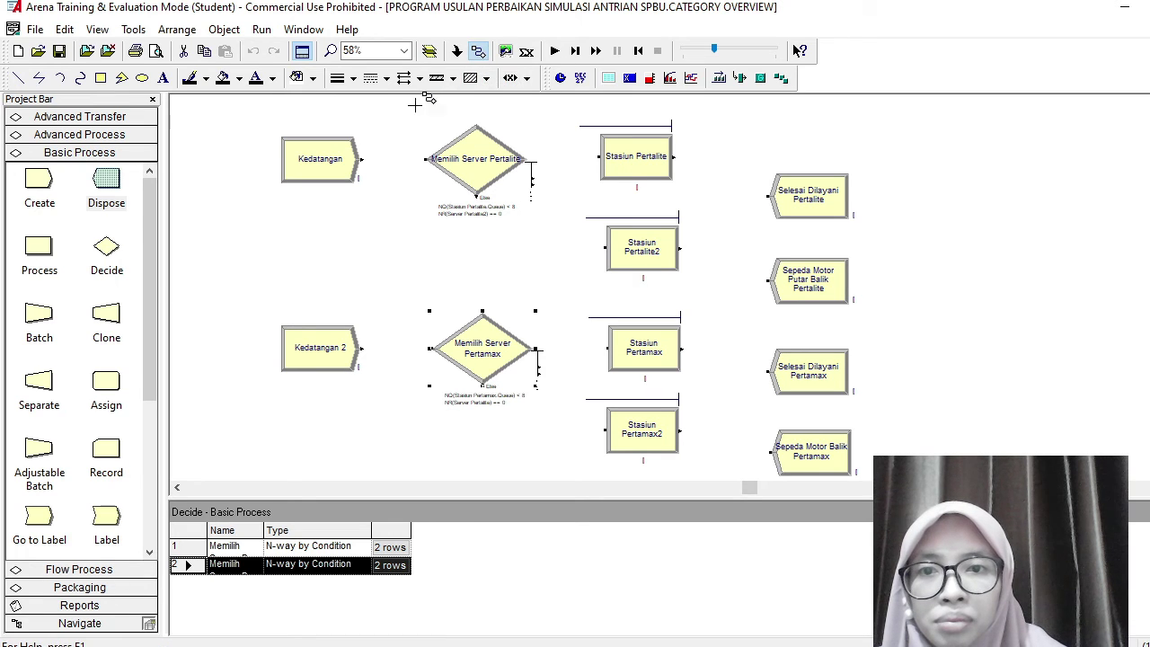
{"action": "left_click", "coordinate": [425, 159]}
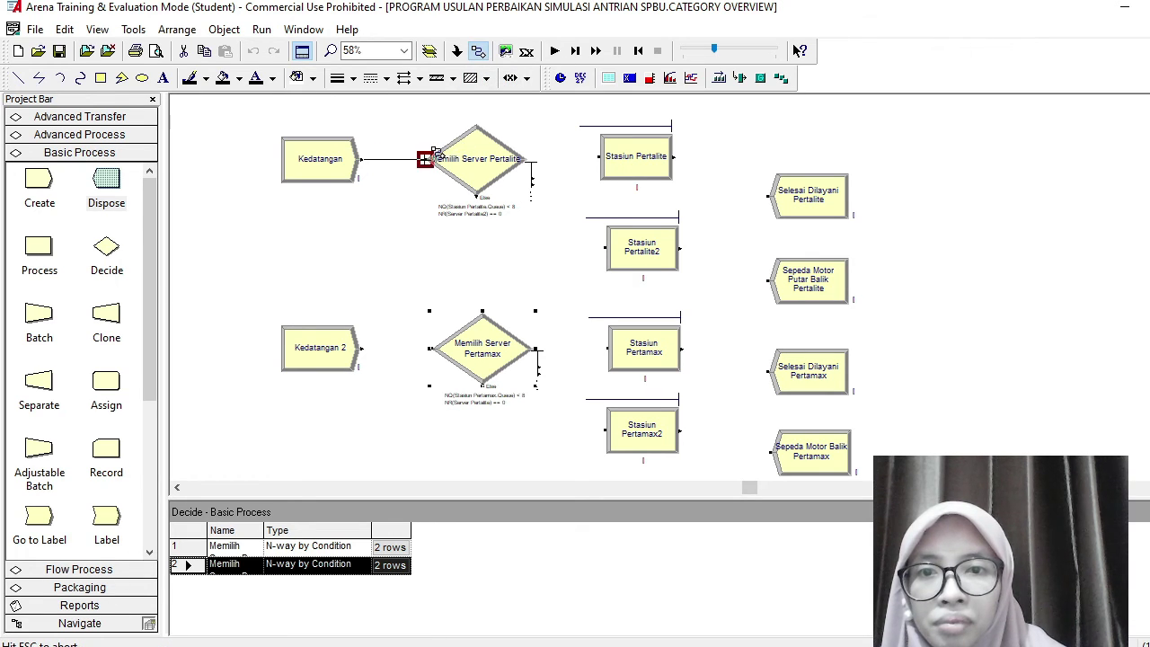
{"action": "left_click", "coordinate": [532, 176]}
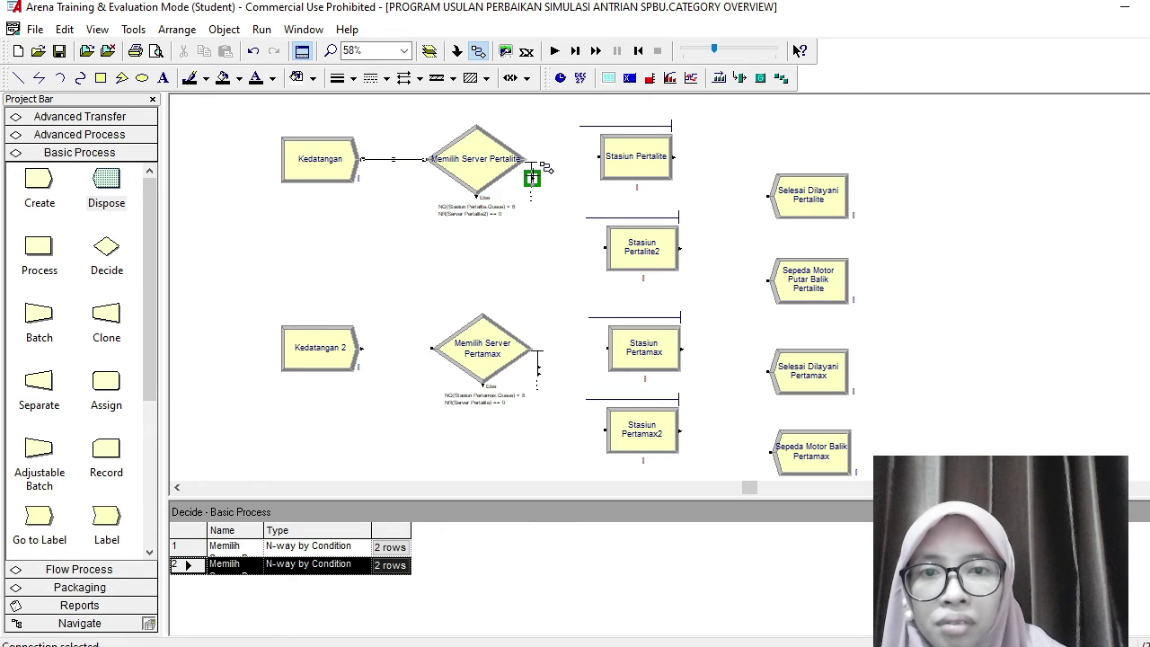
{"action": "left_click", "coordinate": [598, 158]}
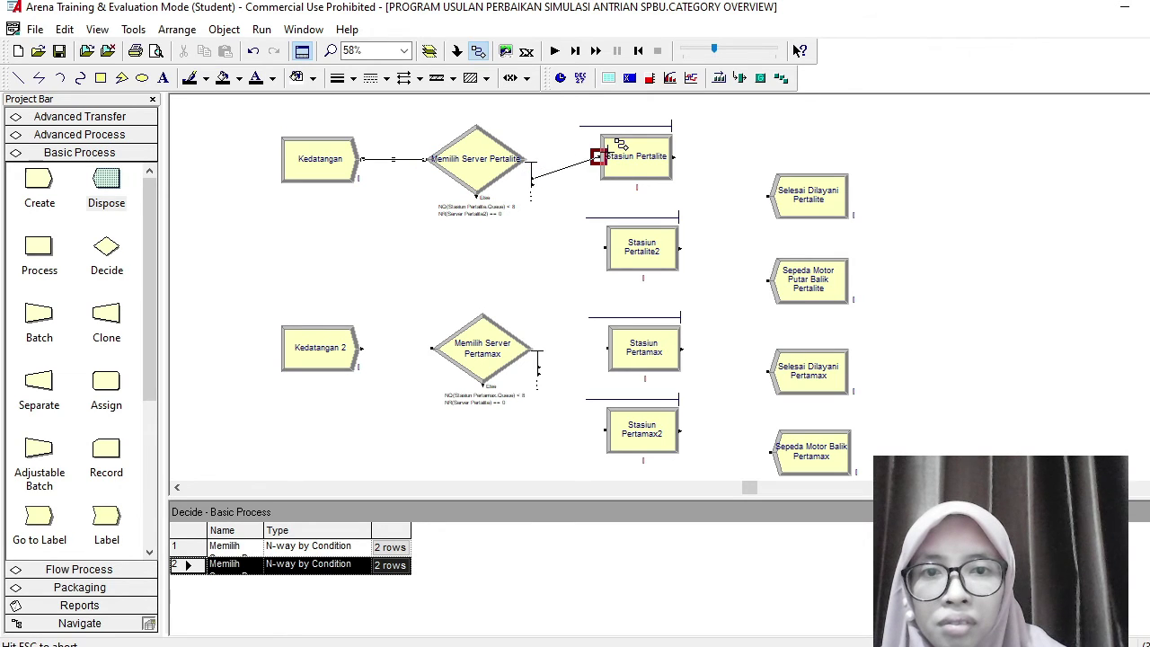
{"action": "left_click", "coordinate": [532, 185]}
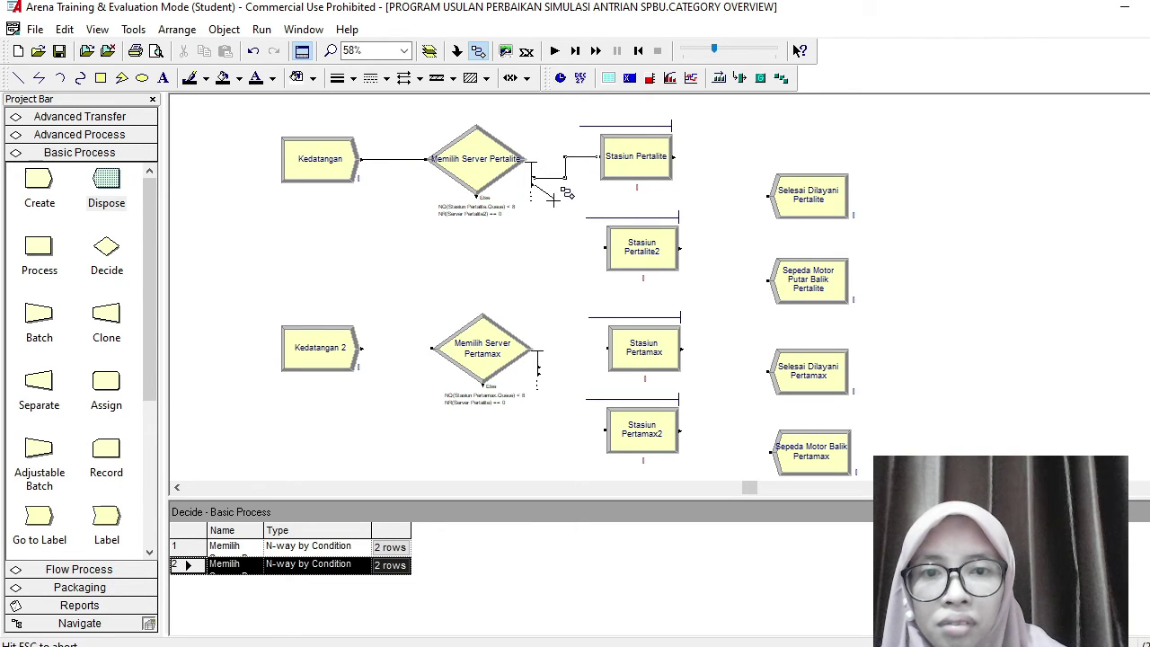
{"action": "left_click", "coordinate": [605, 246]}
Step: Connect the Else exit of Memilih Server Pertalite to Sepeda Motor Putar Balik Pertalite, and both Pertalite stations to Selesai Dilayani Pertalite
{"action": "left_click", "coordinate": [477, 195]}
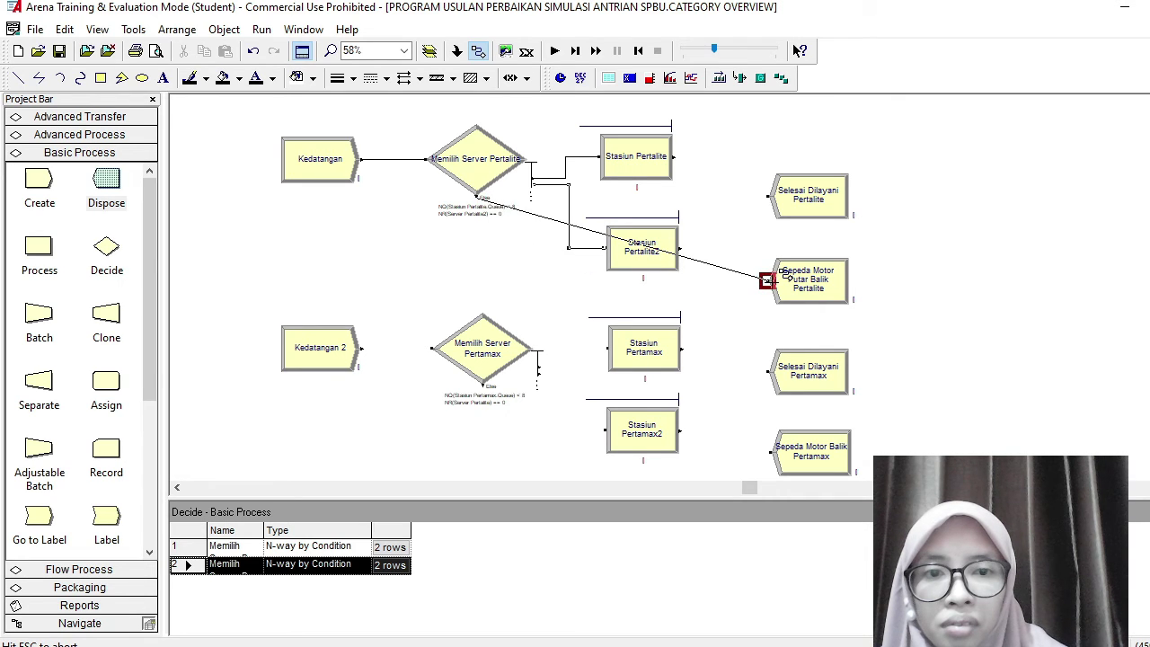
{"action": "left_click", "coordinate": [767, 280]}
{"action": "left_click", "coordinate": [676, 157]}
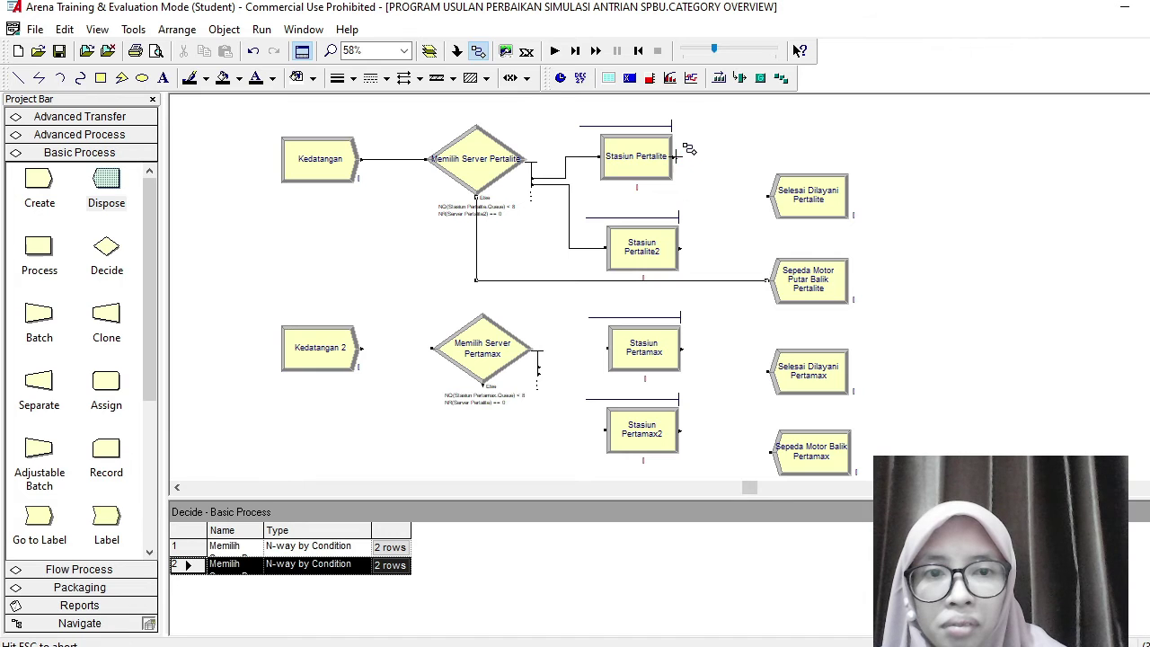
{"action": "left_click", "coordinate": [768, 195]}
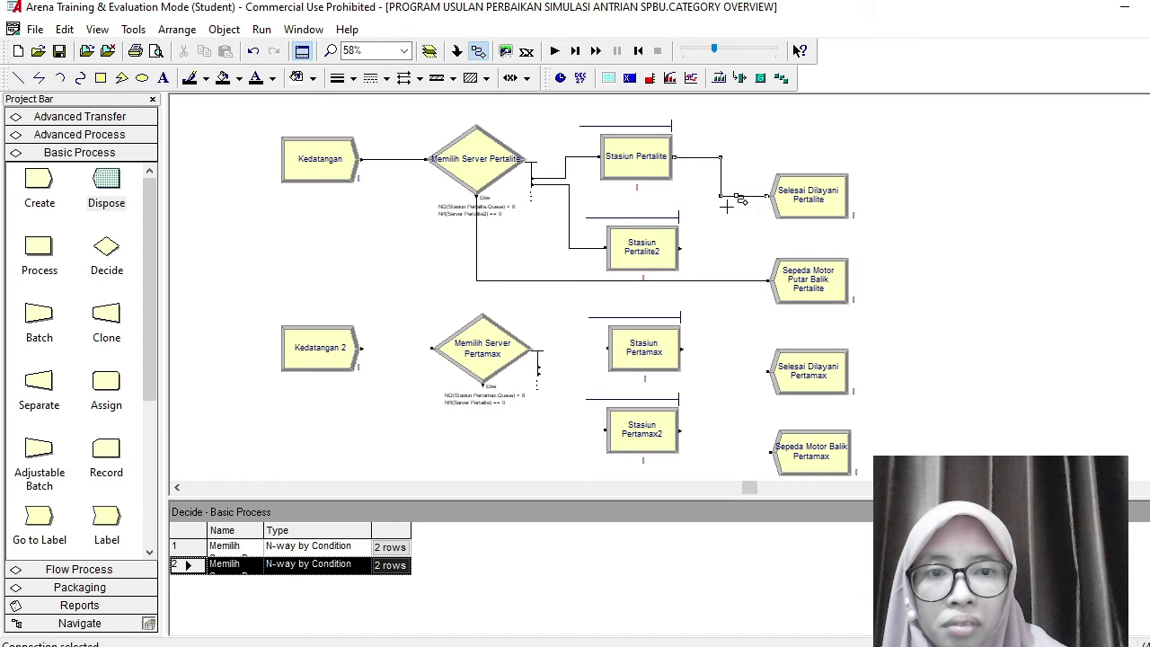
{"action": "left_click", "coordinate": [681, 248]}
{"action": "left_click", "coordinate": [768, 194]}
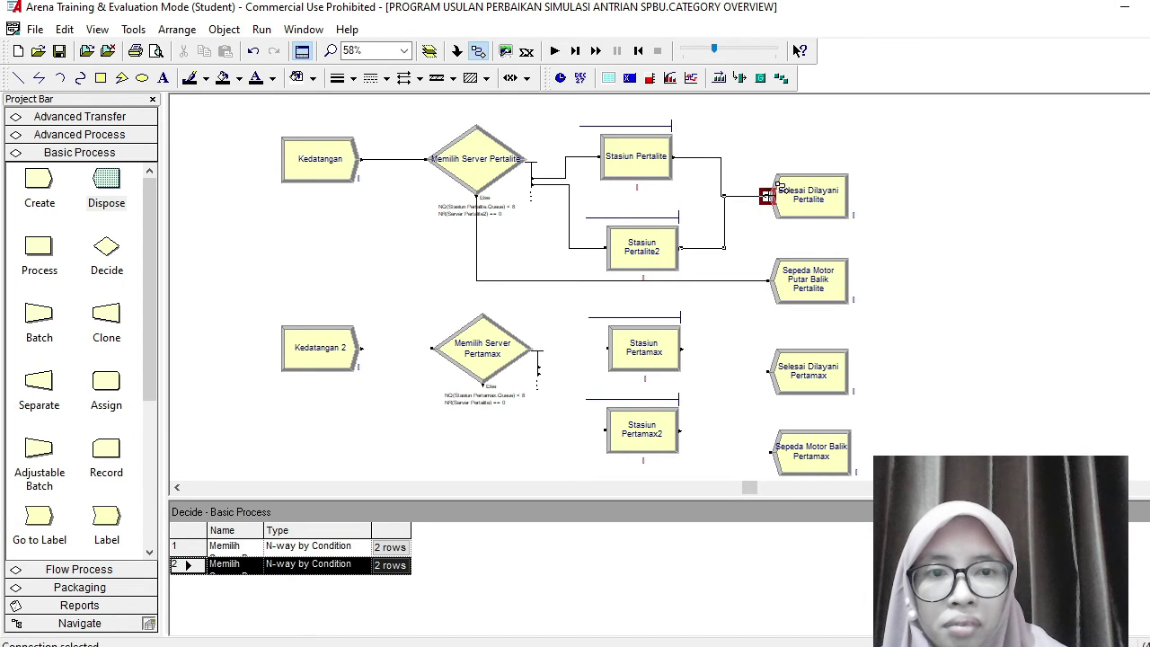
Step: Connect Kedatangan 2 to Memilih Server Pertamax, and its two condition exits to Stasiun Pertamax and Stasiun Pertamax2 respectively
{"action": "left_click", "coordinate": [362, 348]}
{"action": "left_click", "coordinate": [433, 348]}
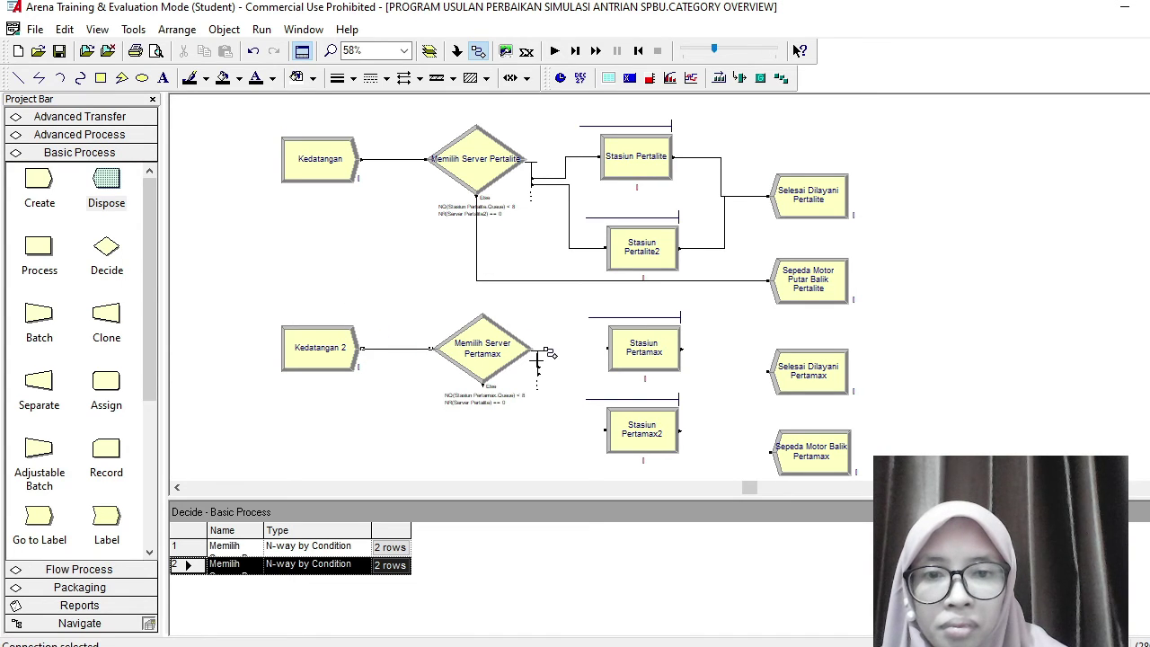
{"action": "left_click", "coordinate": [538, 365]}
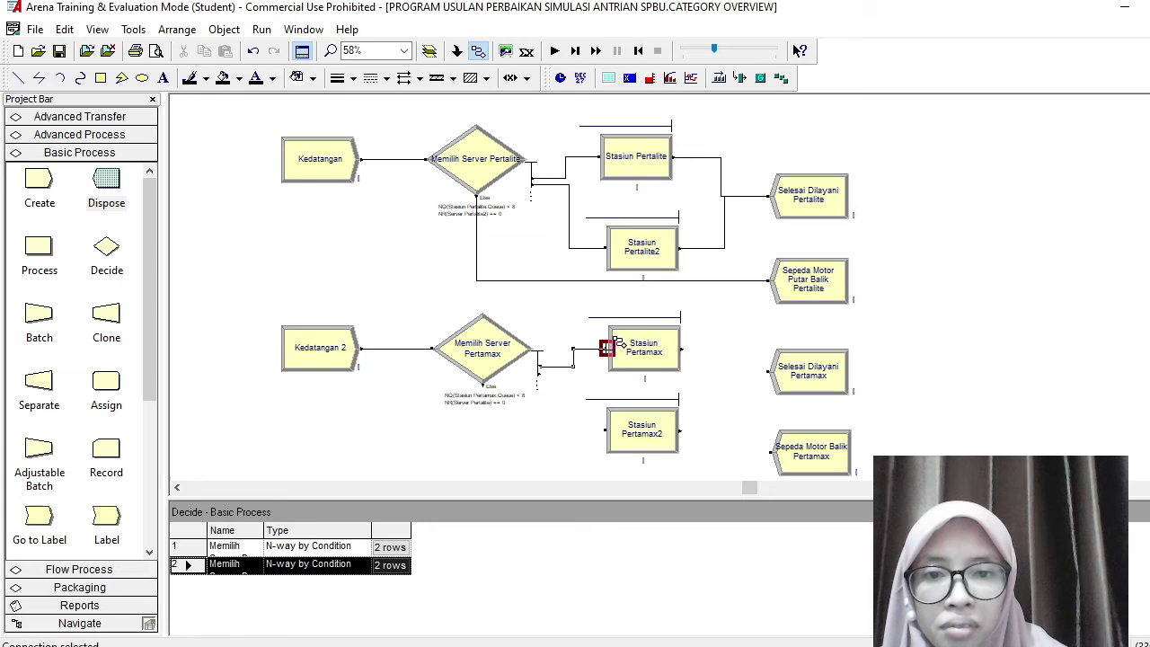
{"action": "left_click", "coordinate": [608, 347]}
{"action": "left_click", "coordinate": [538, 374]}
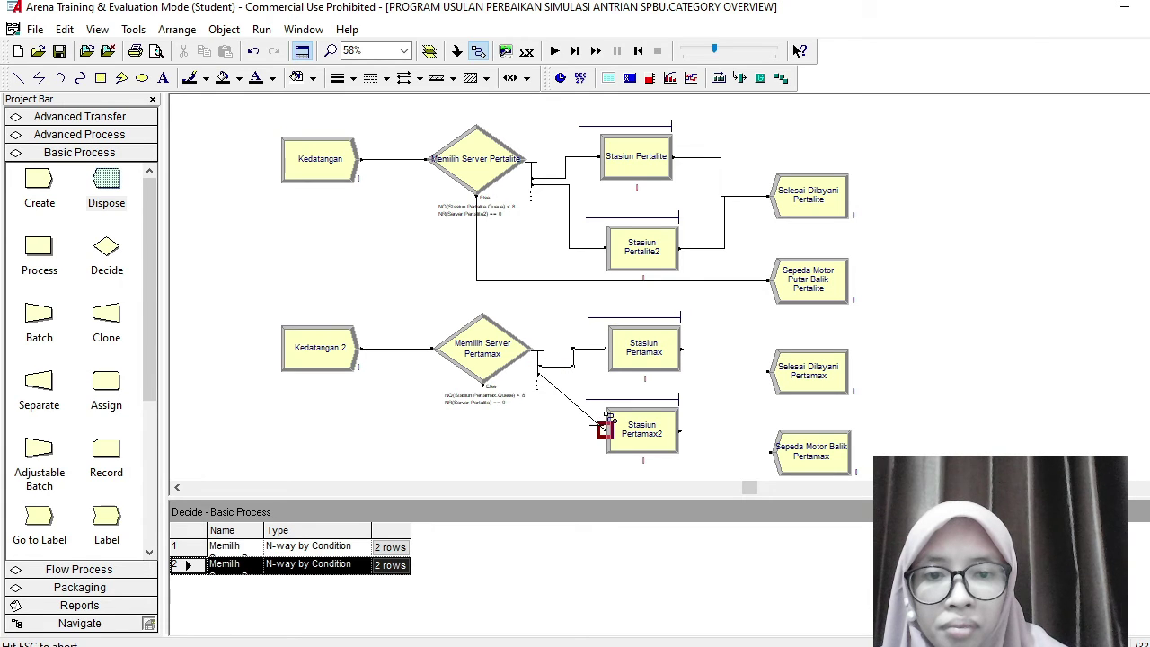
{"action": "left_click", "coordinate": [605, 429]}
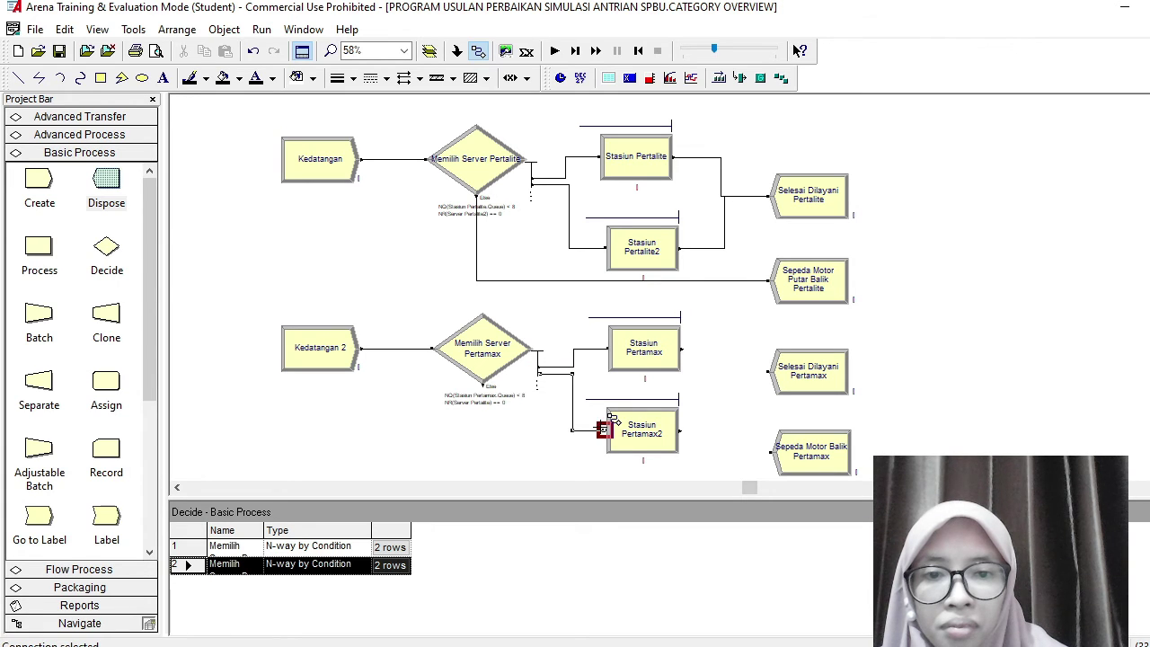
Step: Connect the Else exit of Memilih Server Pertamax to Sepeda Motor Balik Pertamax, and both Pertamax stations to Selesai Dilayani Pertamax
{"action": "left_click", "coordinate": [486, 386]}
{"action": "left_click", "coordinate": [770, 452]}
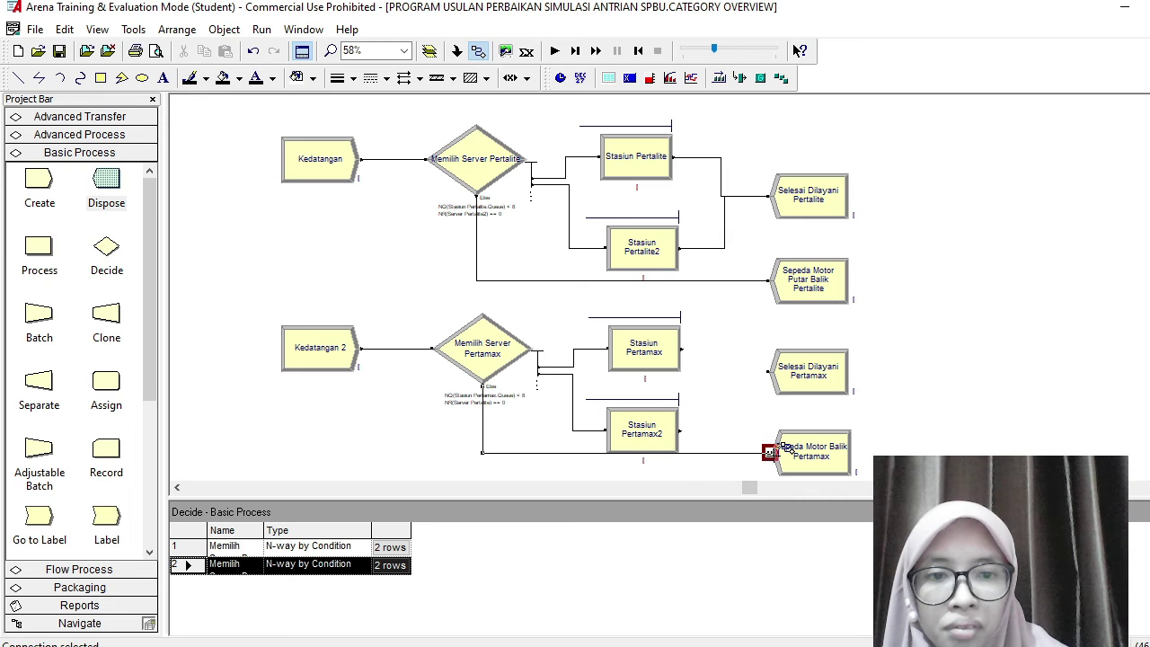
{"action": "left_click", "coordinate": [681, 348]}
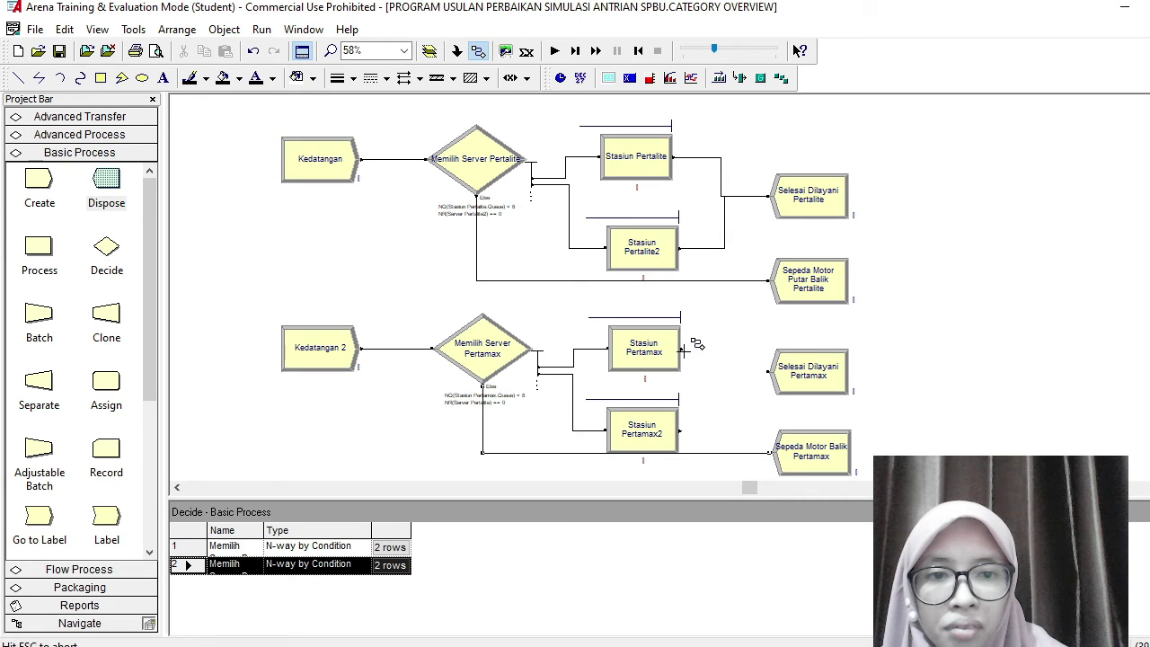
{"action": "left_click", "coordinate": [766, 371]}
{"action": "left_click", "coordinate": [680, 431]}
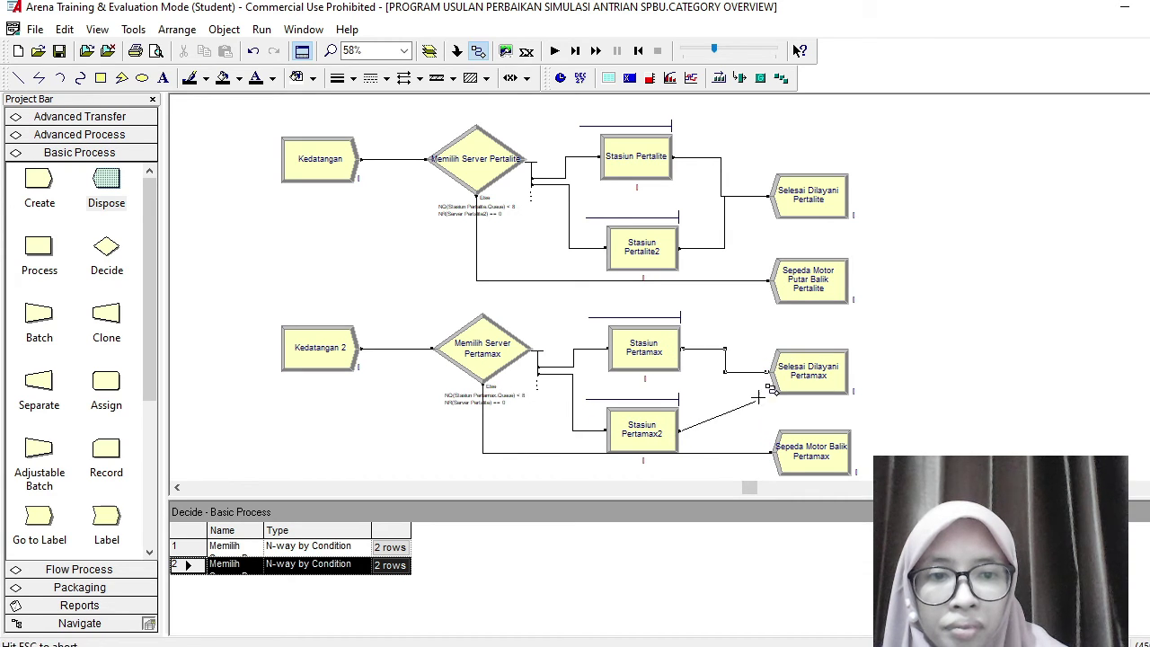
{"action": "left_click", "coordinate": [766, 371]}
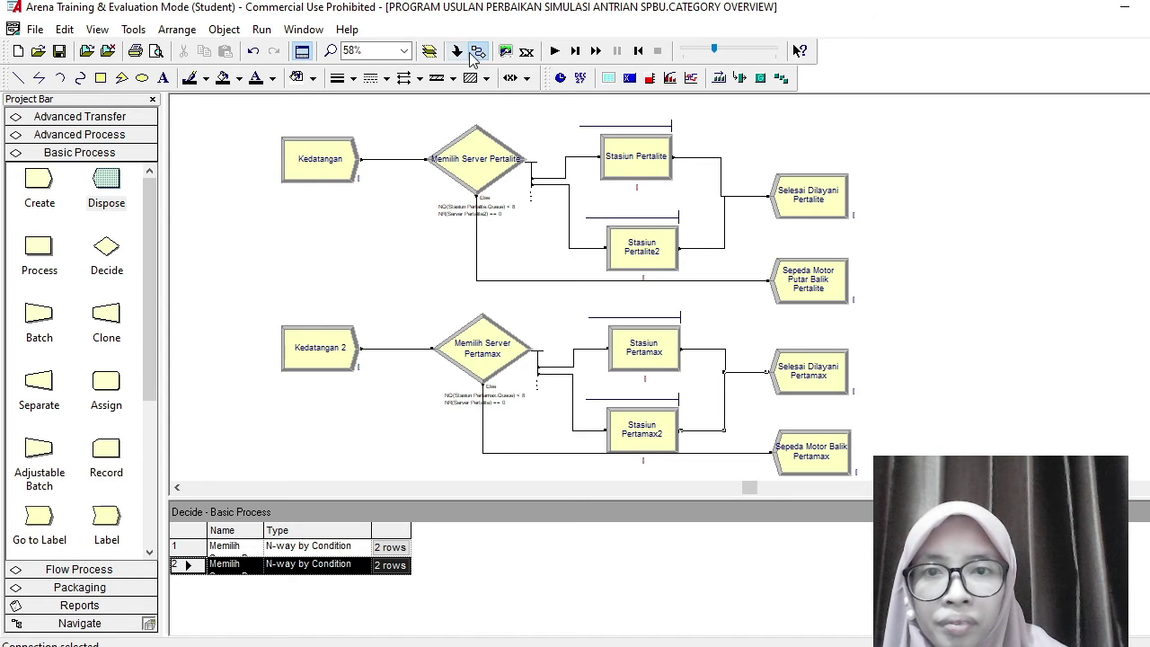
Step: Nudge the Sepeda Motor Balik Pertamax module so it lines up beneath Selesai Dilayani Pertamax
{"action": "left_click", "coordinate": [795, 466]}
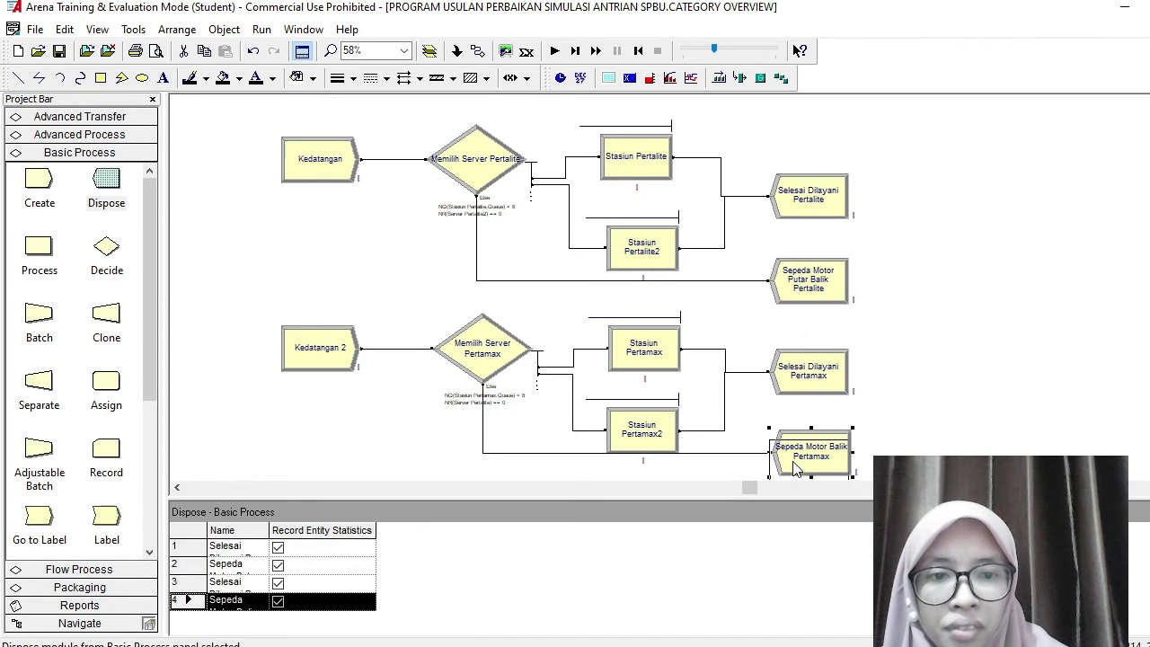
{"action": "mouse_move", "coordinate": [795, 465]}
{"action": "left_mouse_down"}
{"action": "mouse_move", "coordinate": [796, 481]}
{"action": "mouse_move", "coordinate": [795, 460]}
{"action": "left_mouse_up"}
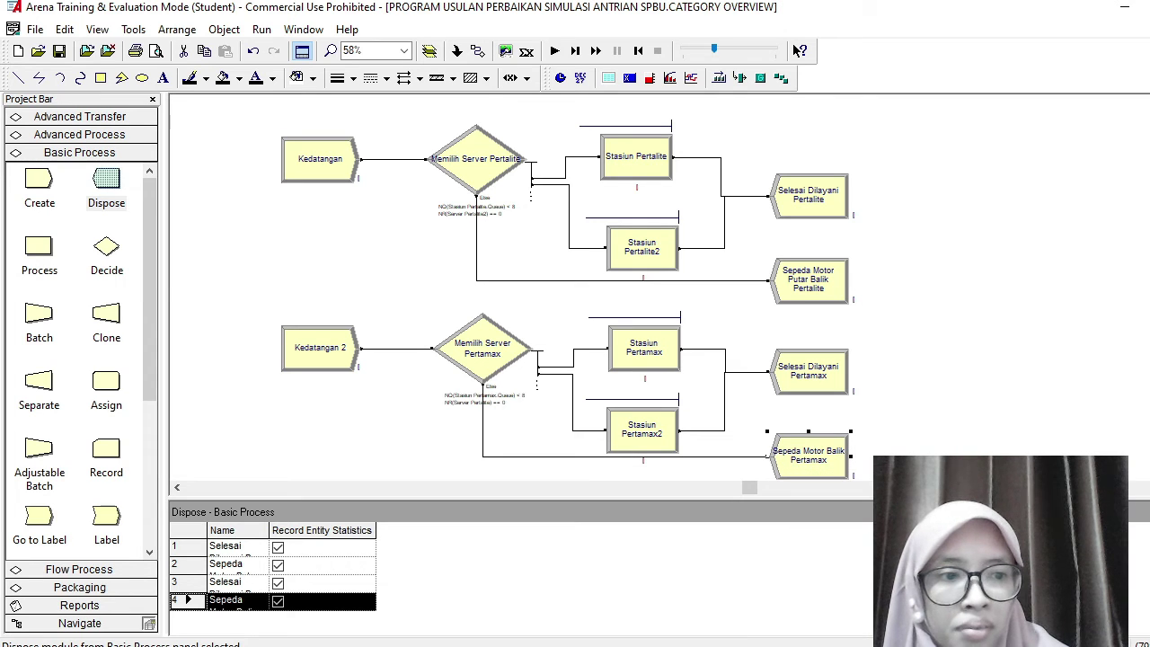
{"action": "scroll", "coordinate": [568, 288], "scroll_direction": "down", "scroll_amount": 1}
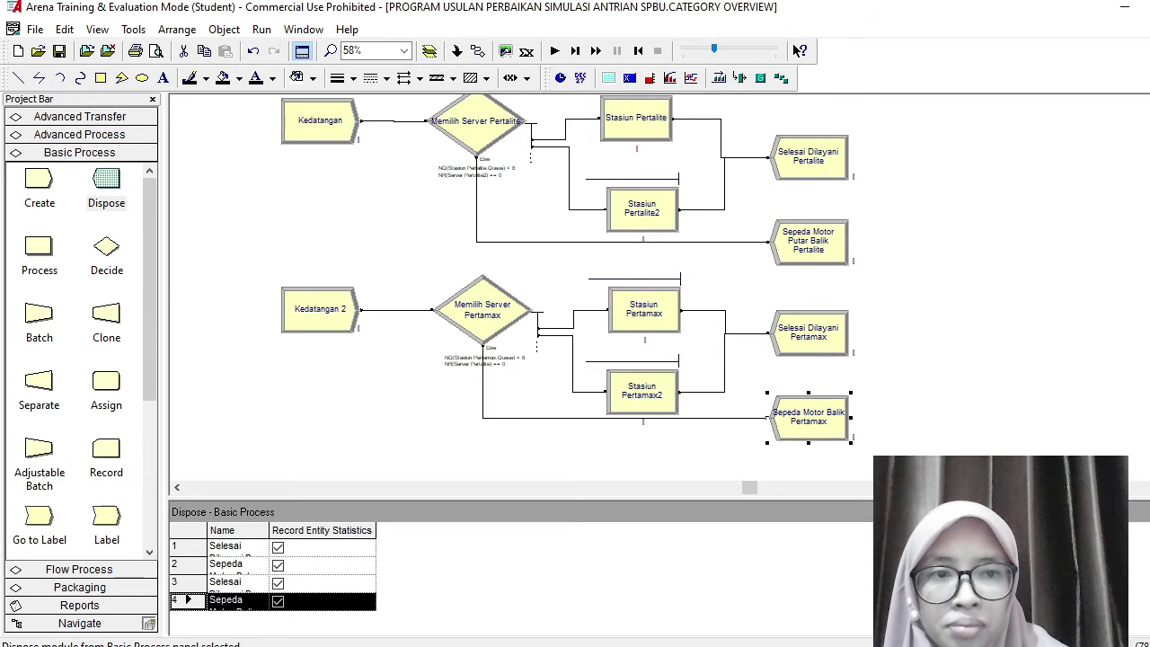
Step: Set the run's replication length to 8 hours in the replication parameters
{"action": "left_click", "coordinate": [259, 30]}
{"action": "left_click", "coordinate": [274, 47]}
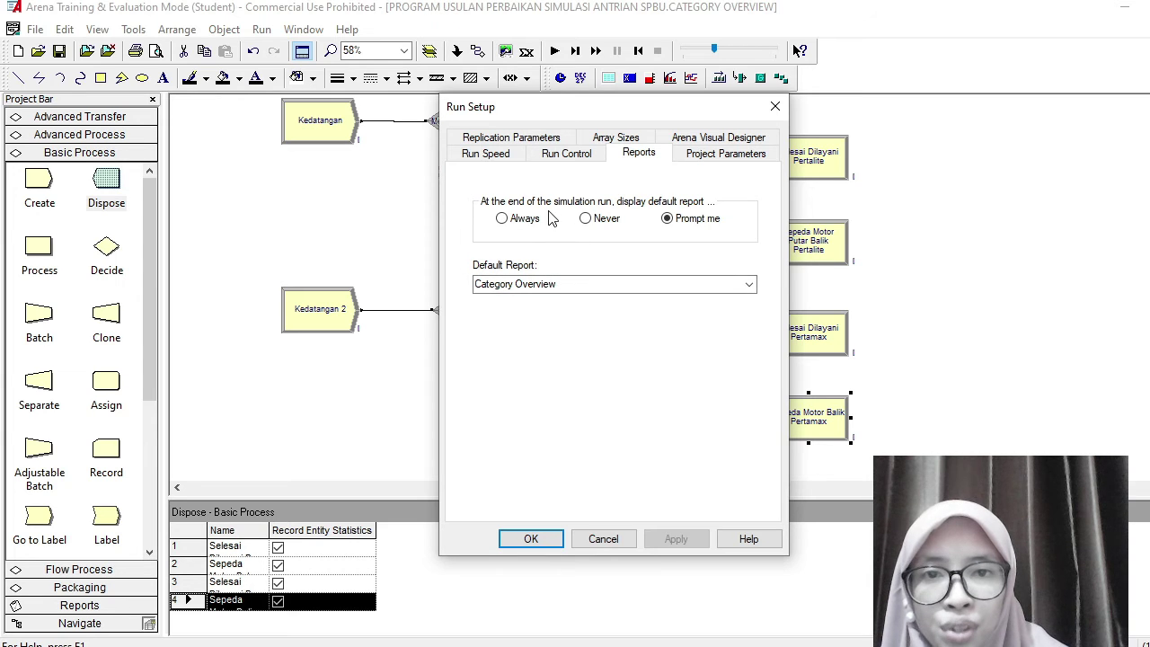
{"action": "left_click", "coordinate": [511, 138]}
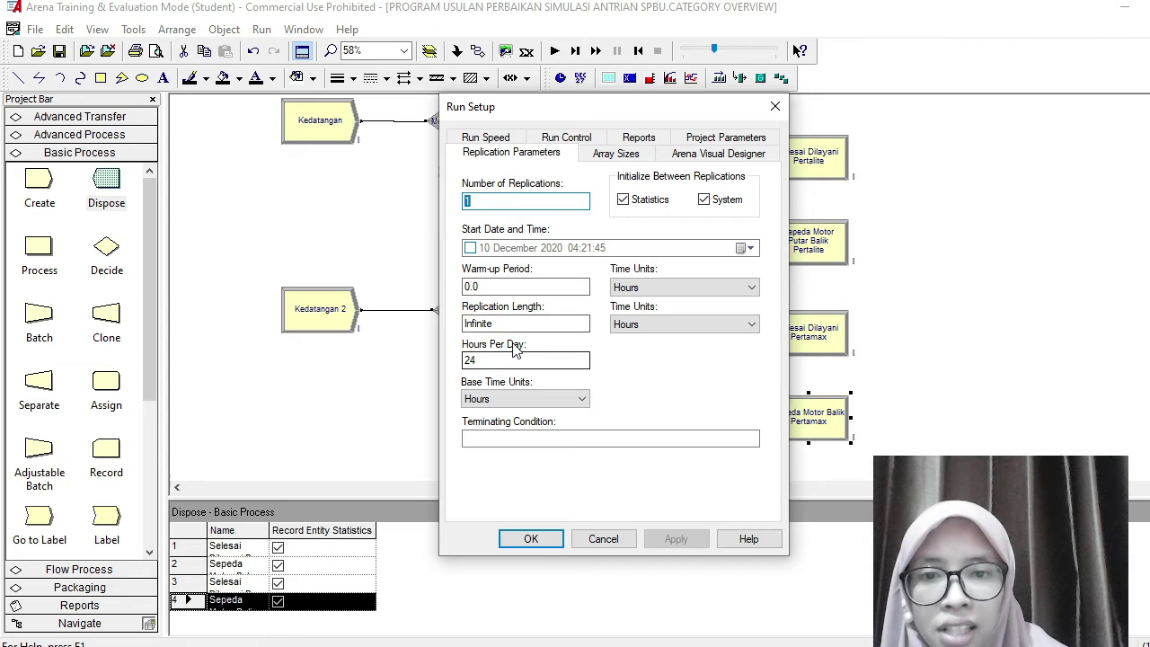
{"action": "left_click_drag", "start_coordinate": [510, 323], "coordinate": [461, 322]}
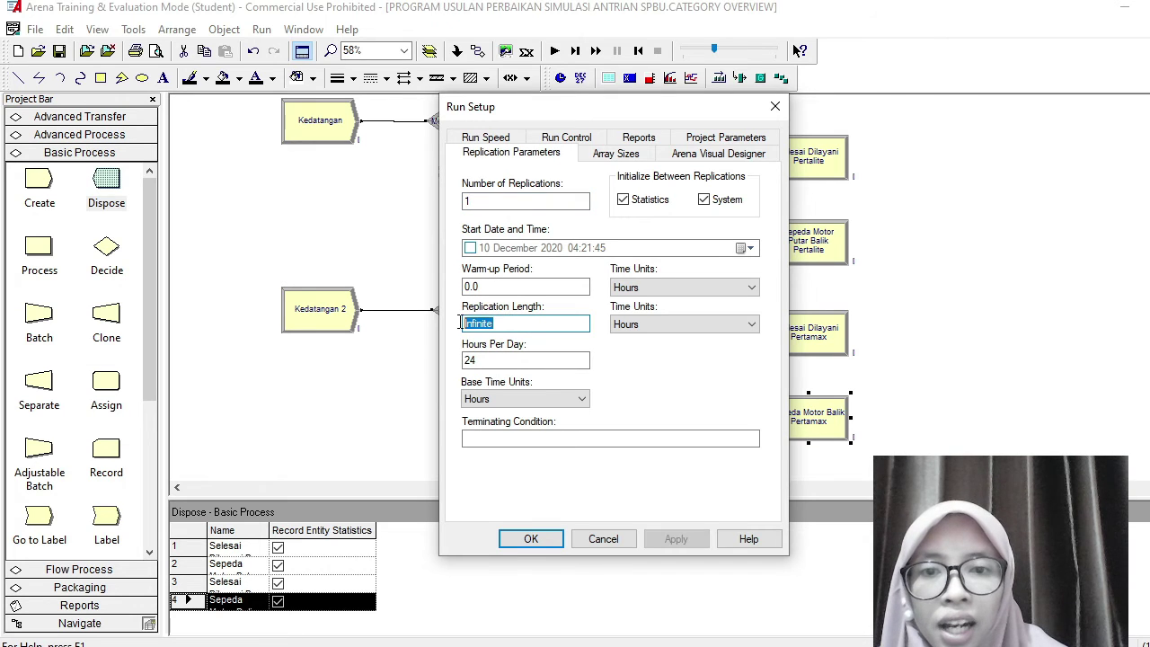
{"action": "type", "text": "8"}
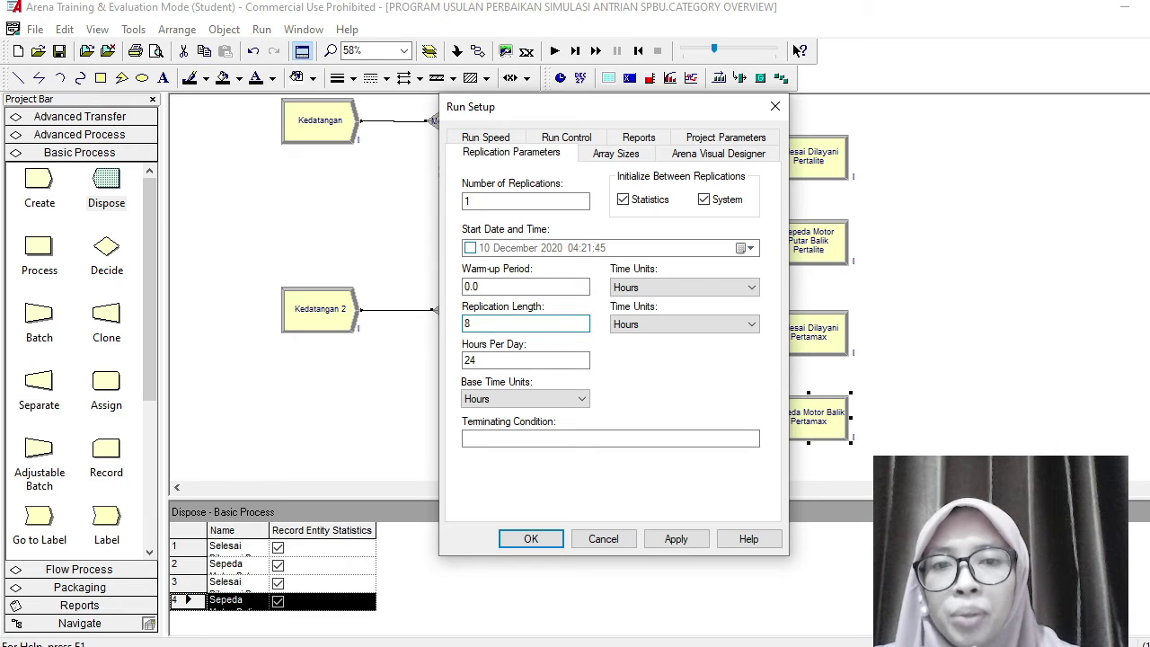
{"action": "left_click", "coordinate": [540, 540]}
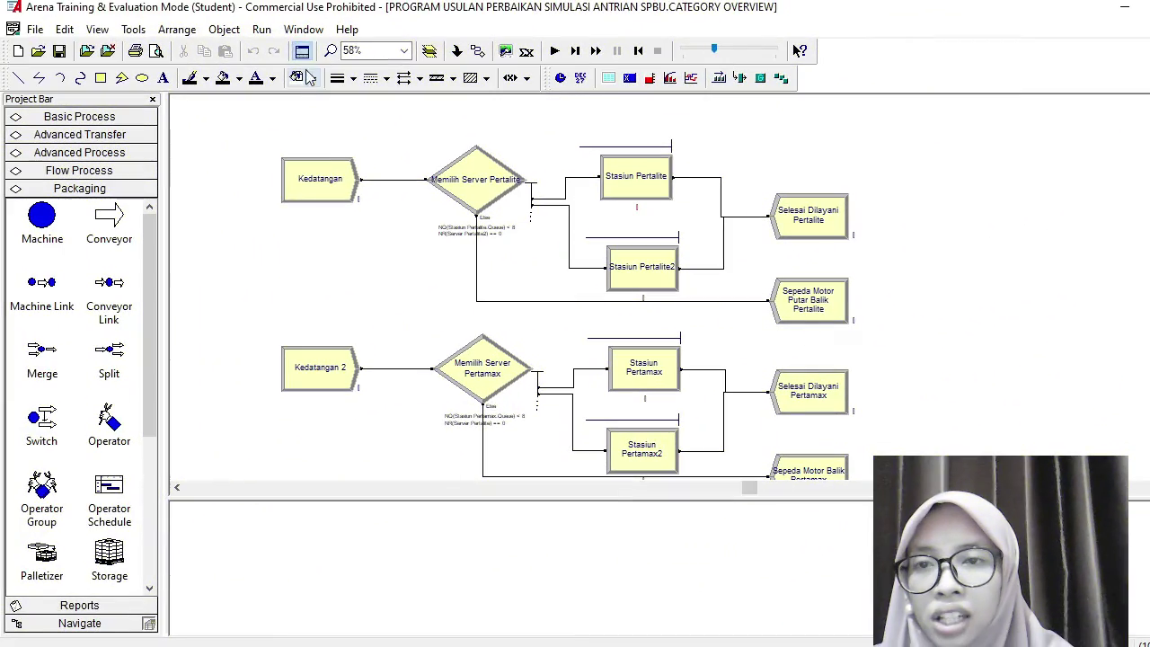
Step: Run the simulation to completion and view its results in the Category Overview and Queues reports
{"action": "left_click", "coordinate": [262, 32]}
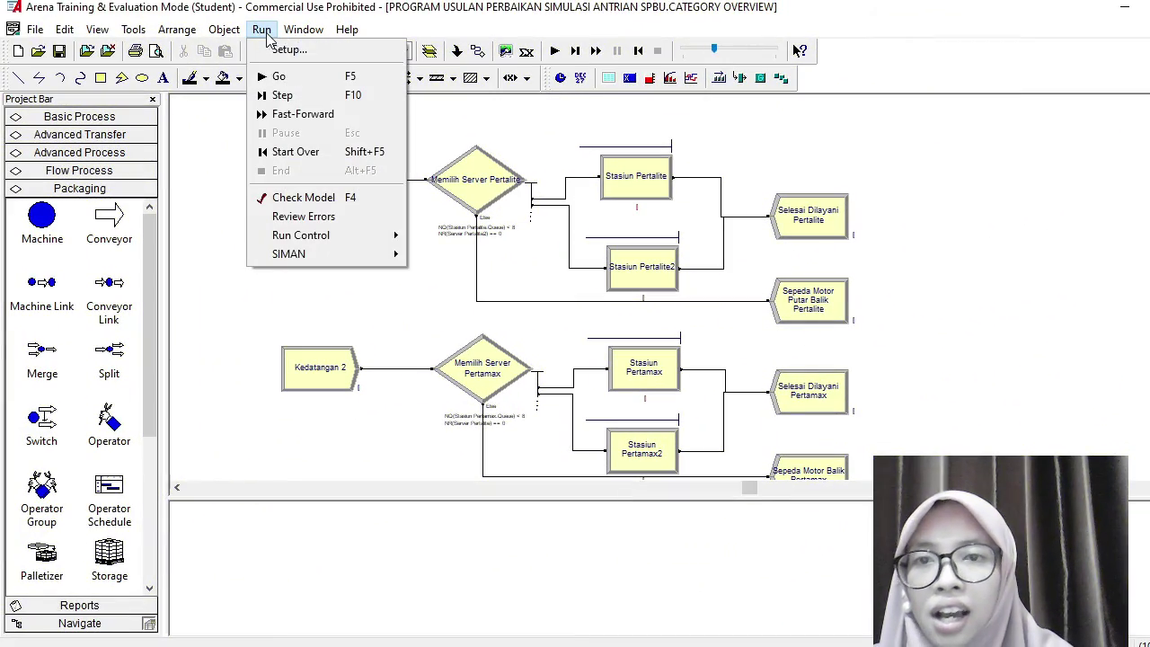
{"action": "left_click", "coordinate": [296, 79]}
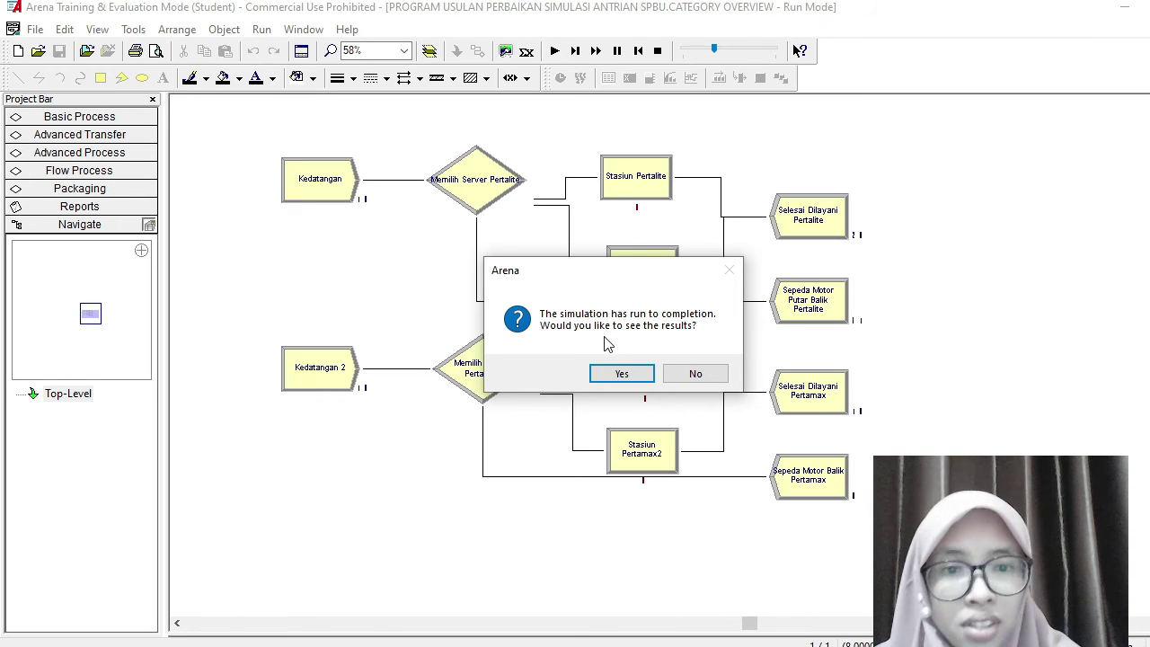
{"action": "left_click", "coordinate": [623, 376]}
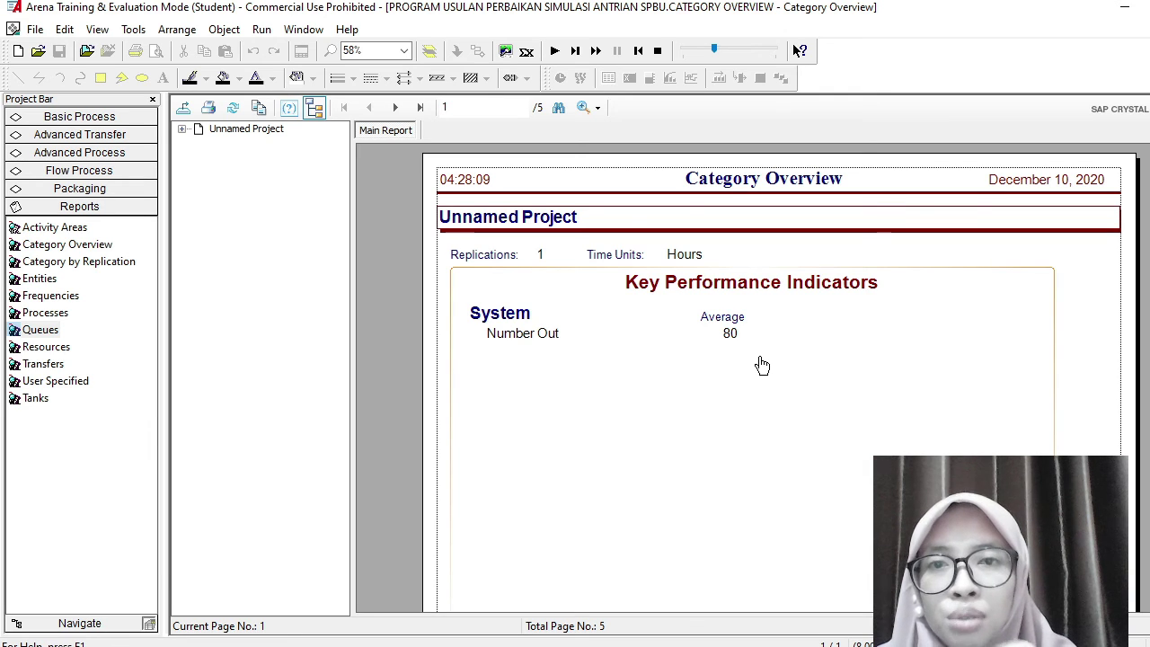
{"action": "left_click", "coordinate": [40, 332]}
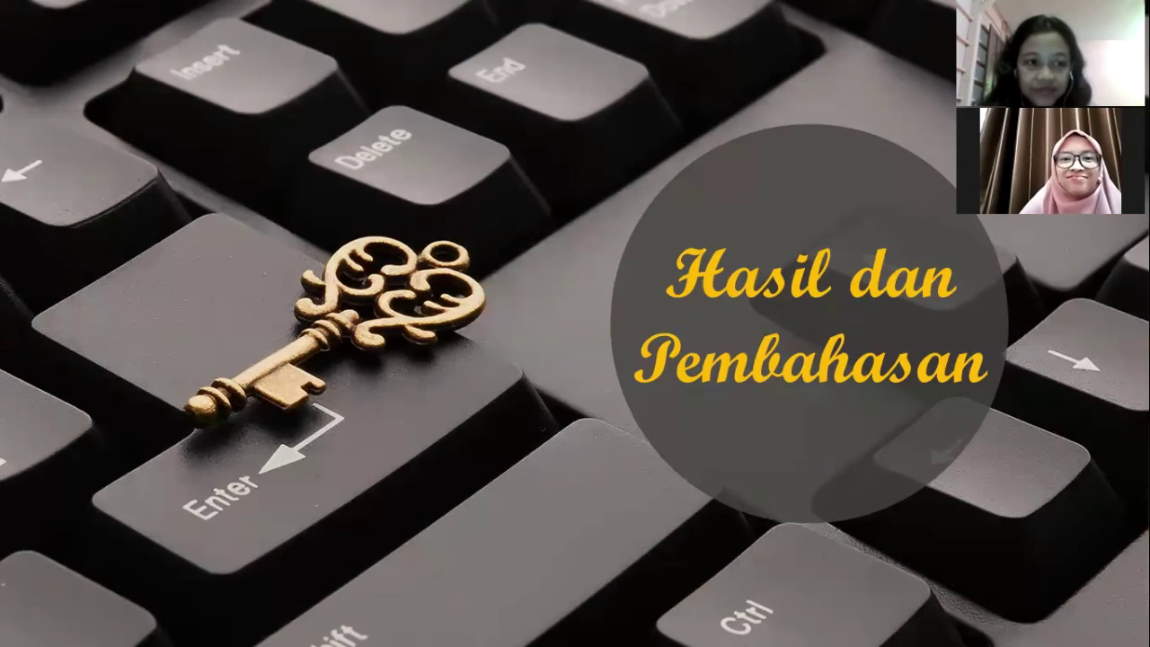
{"action": "key", "text": "Right"}
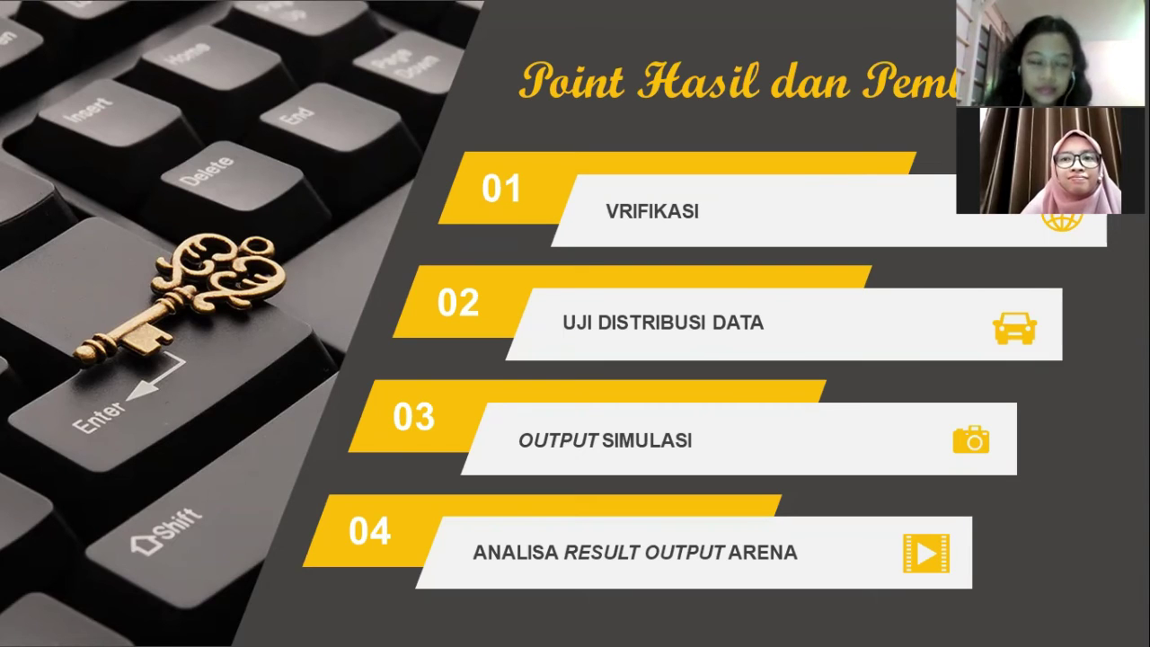
{"action": "key", "text": "Right"}
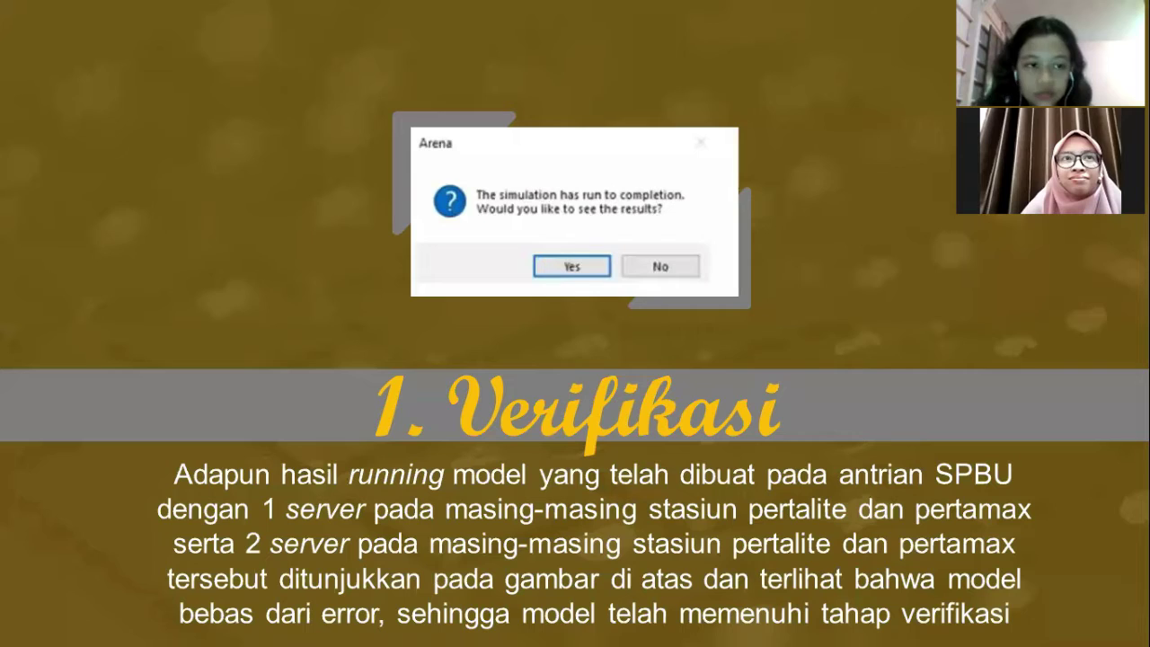